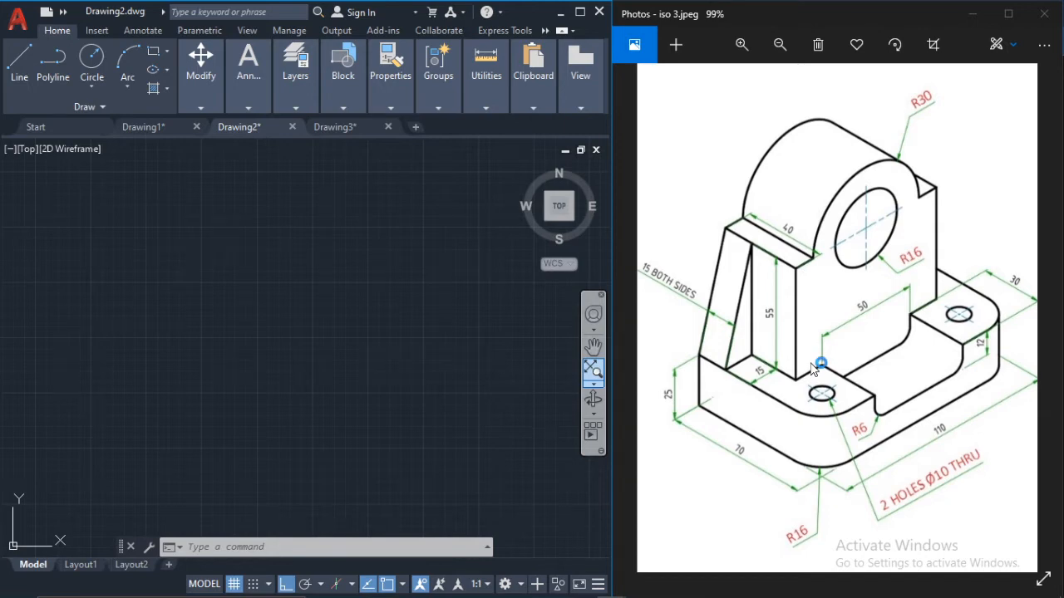
Step: Turn on isometric drafting and draw a 25-unit vertical line downward as the left edge of the base
left_click(341, 584)
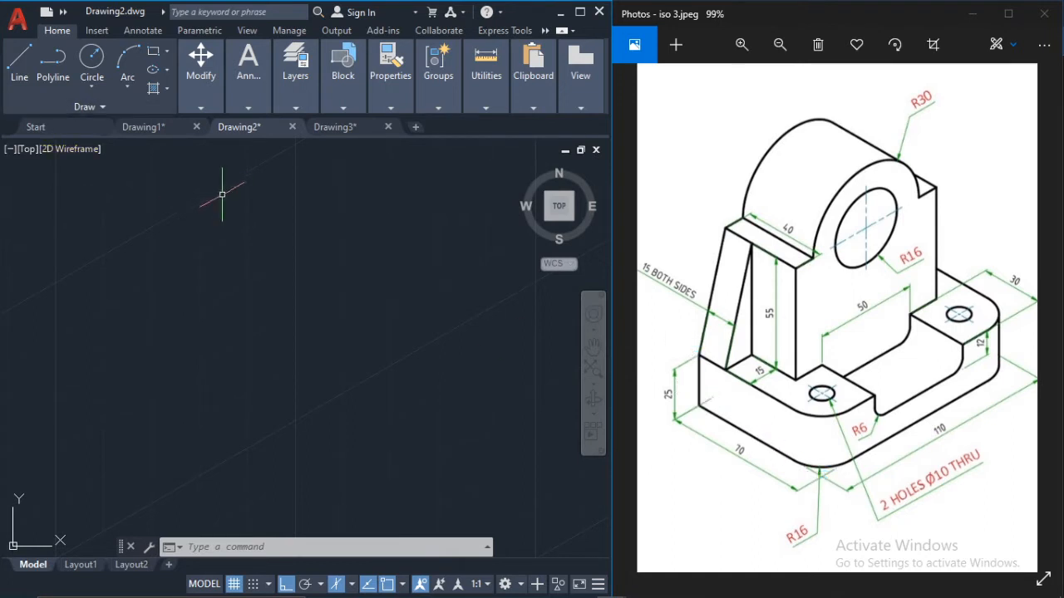
left_click(20, 65)
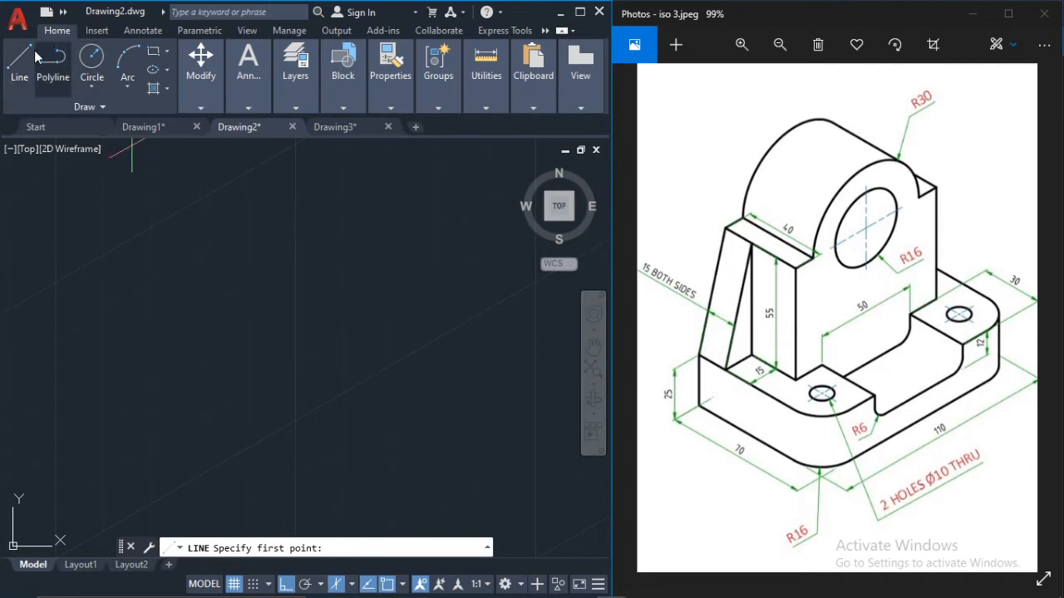
left_click(20, 60)
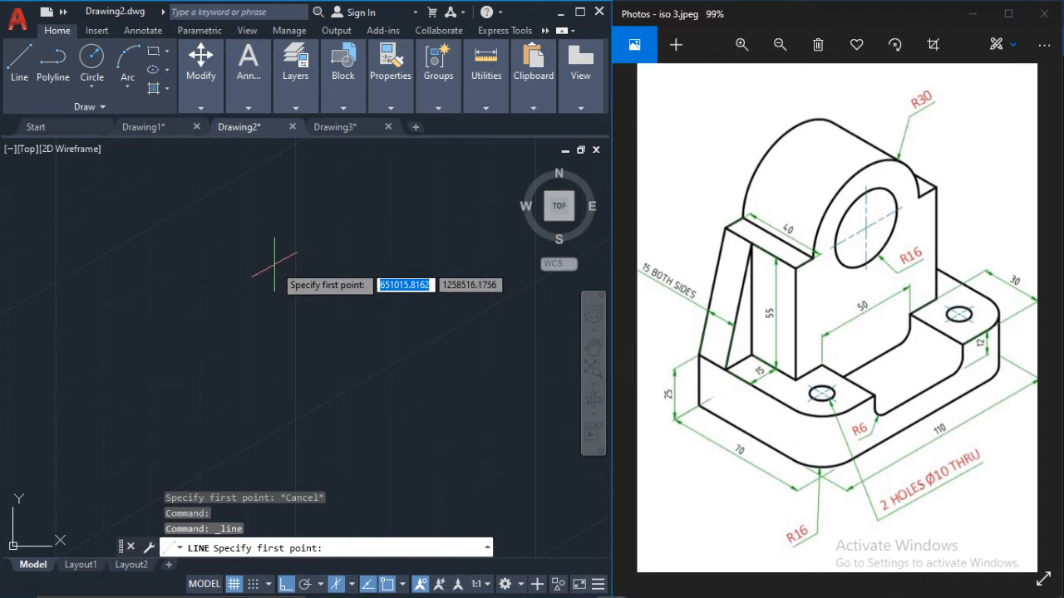
left_click(274, 265)
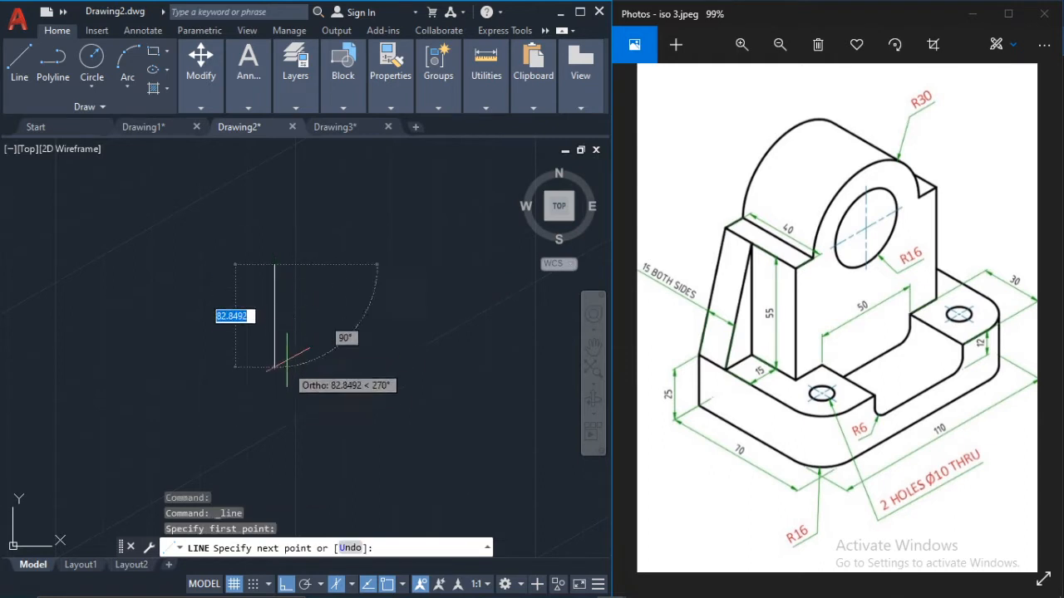
left_click(352, 585)
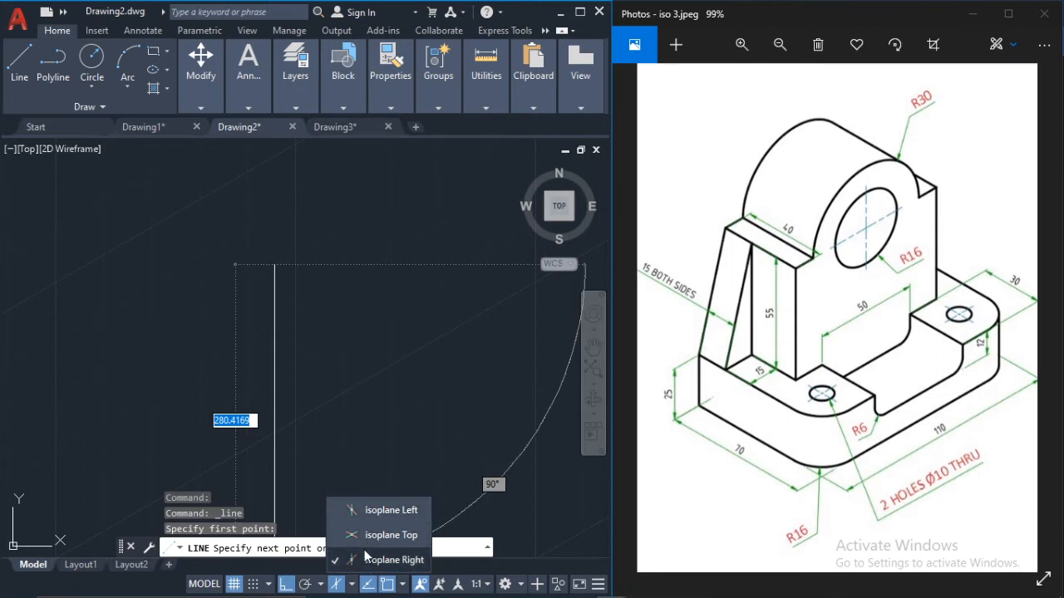
left_click(317, 341)
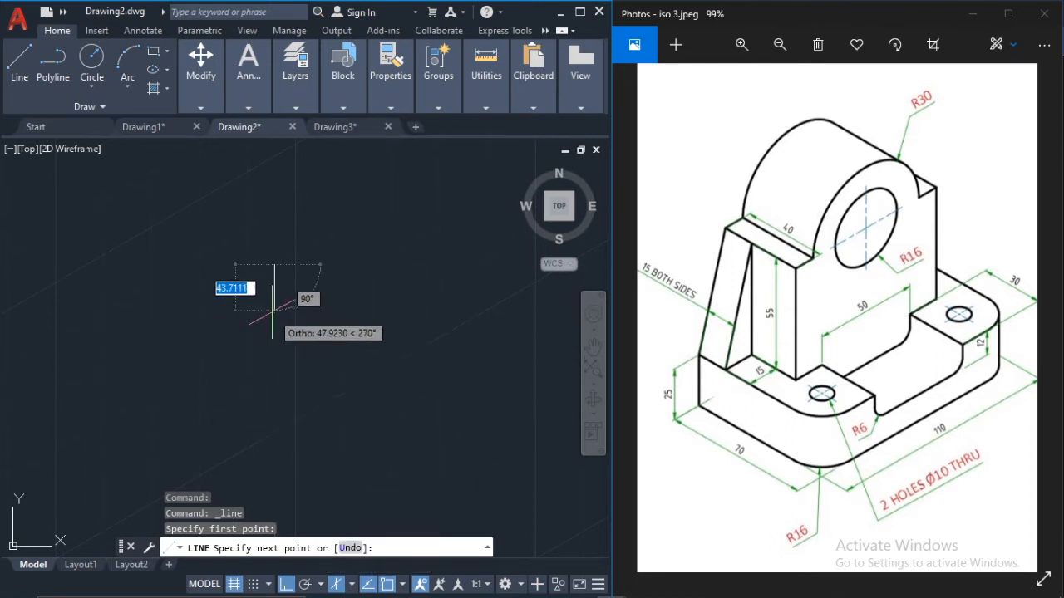
type("2")
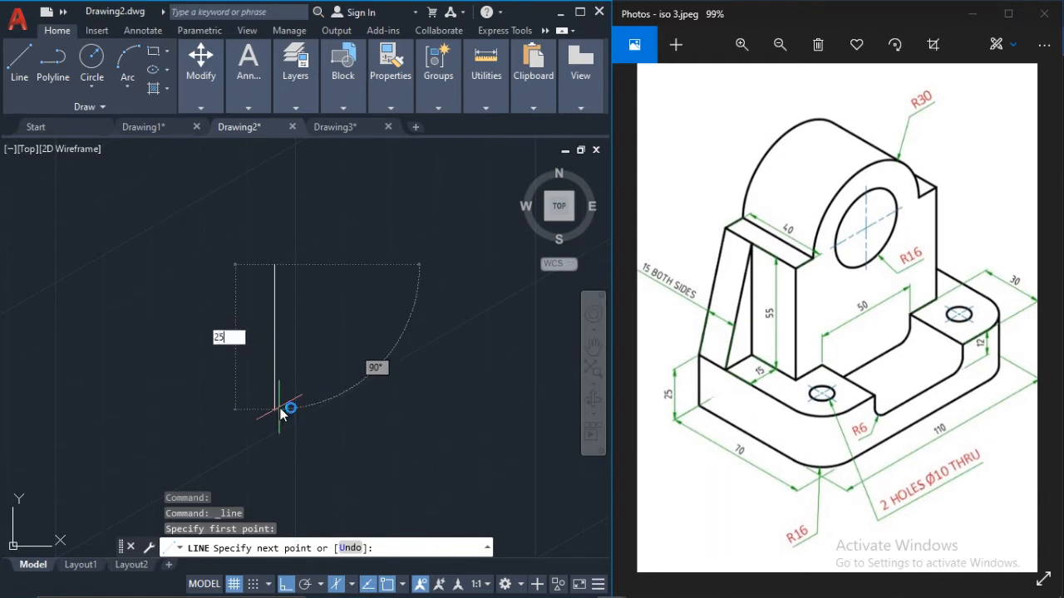
type("5")
key("Return")
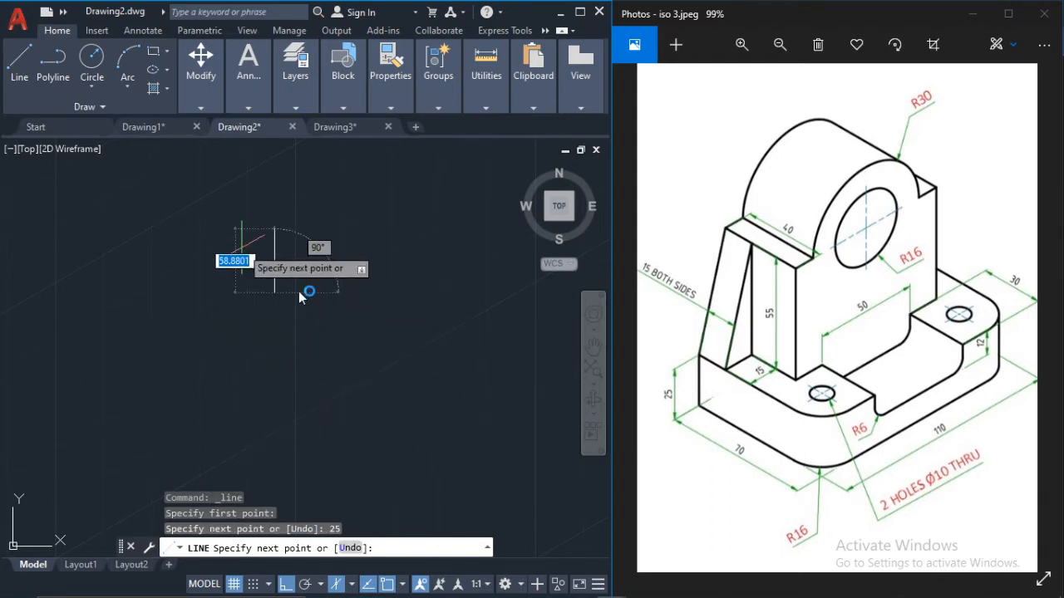
Step: Switch to the left isoplane and continue the line 70 units at 330° from the vertical edge's lower end
scroll(256, 287, "up", 3)
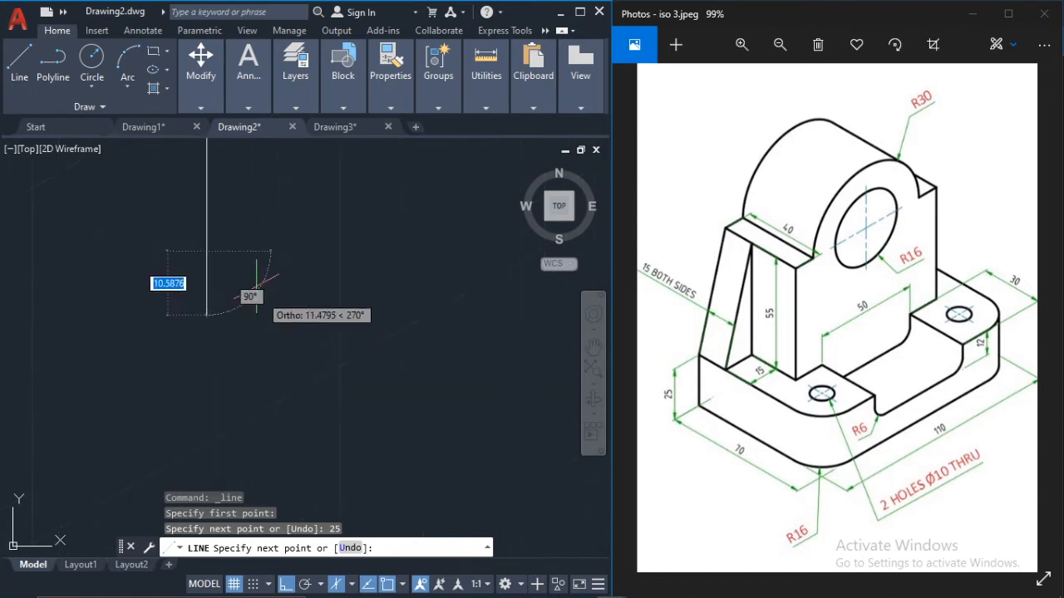
scroll(224, 229, "down", 5)
middle_click_drag(236, 258, 250, 301)
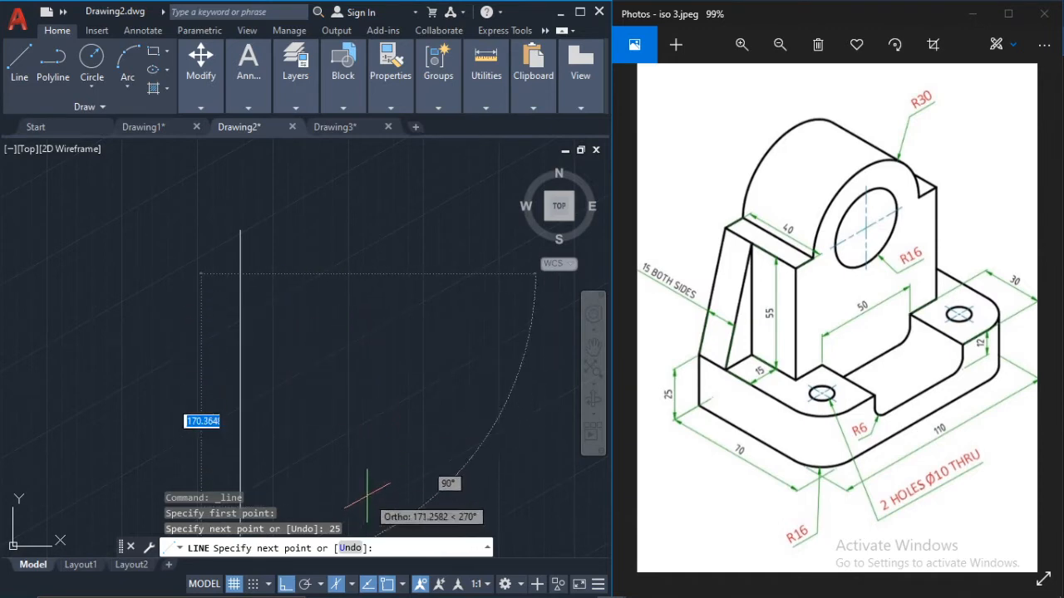
left_click(353, 584)
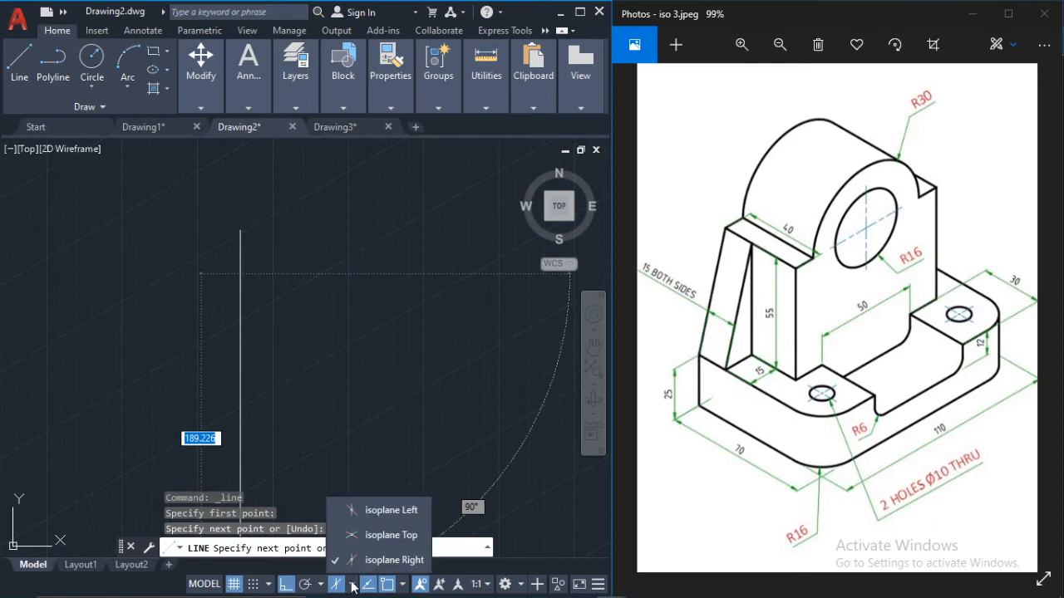
left_click(370, 536)
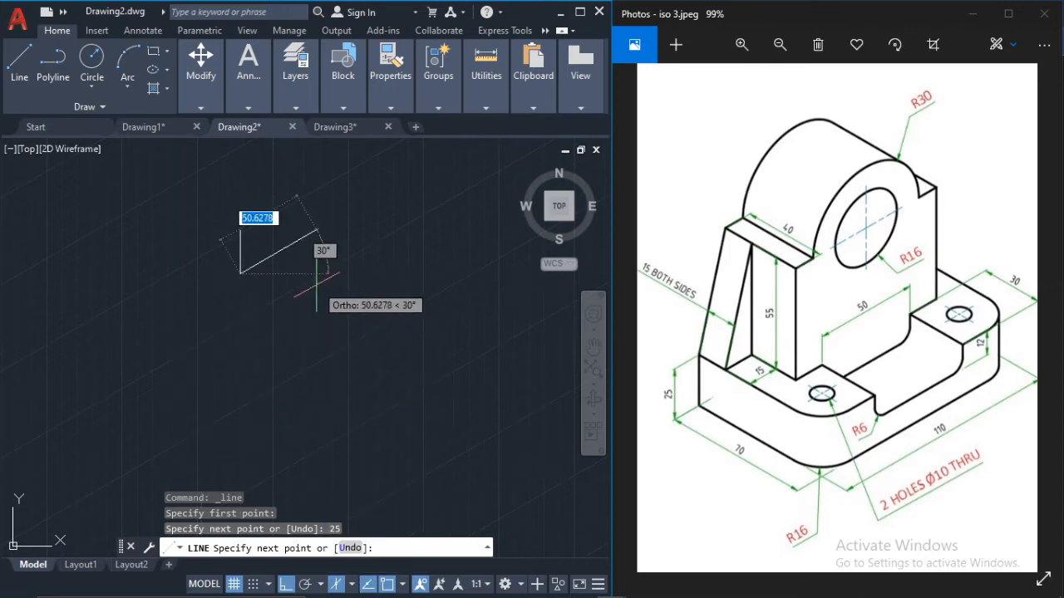
key("F5")
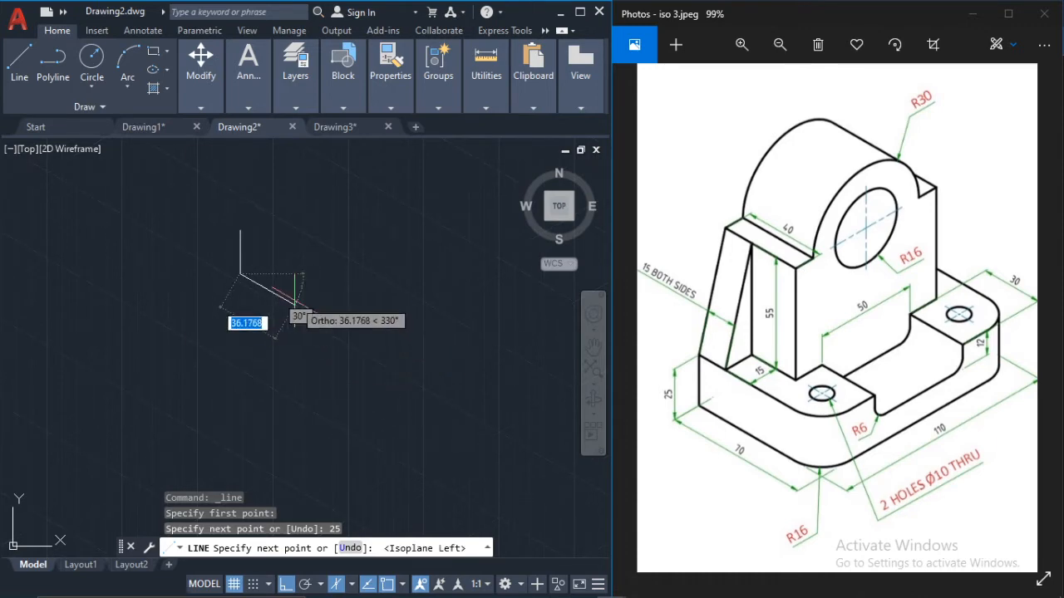
scroll(278, 301, "up", 2)
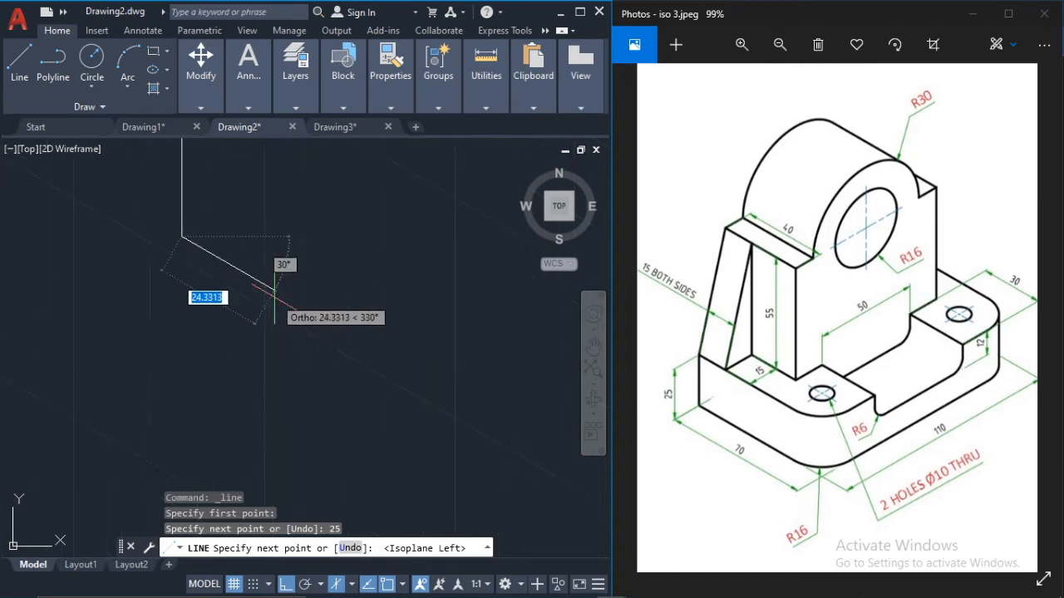
scroll(274, 297, "down", 2)
middle_click_drag(272, 298, 293, 337)
scroll(293, 336, "up", 1)
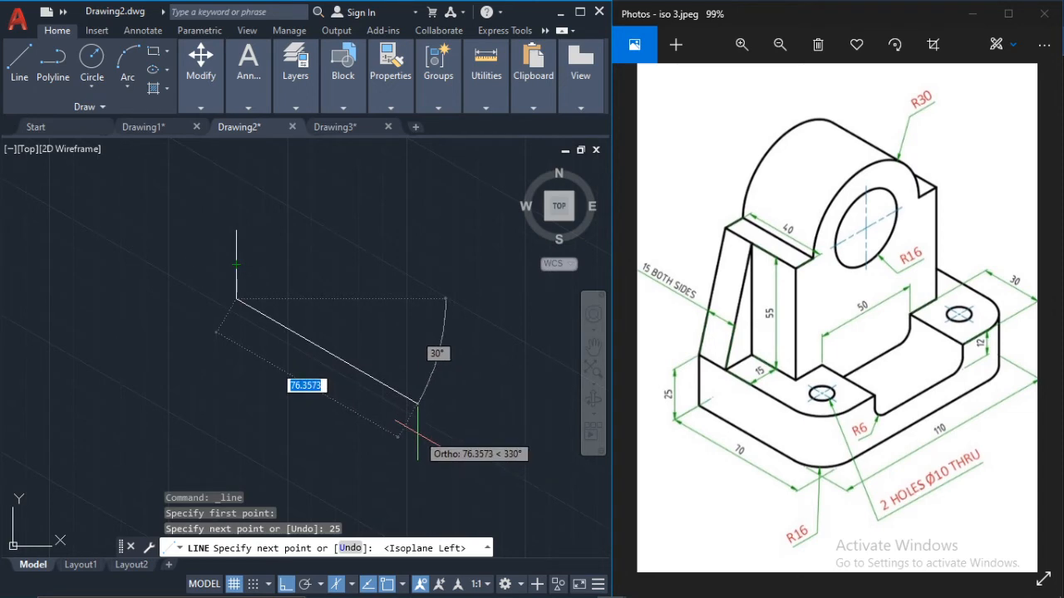
key("Return")
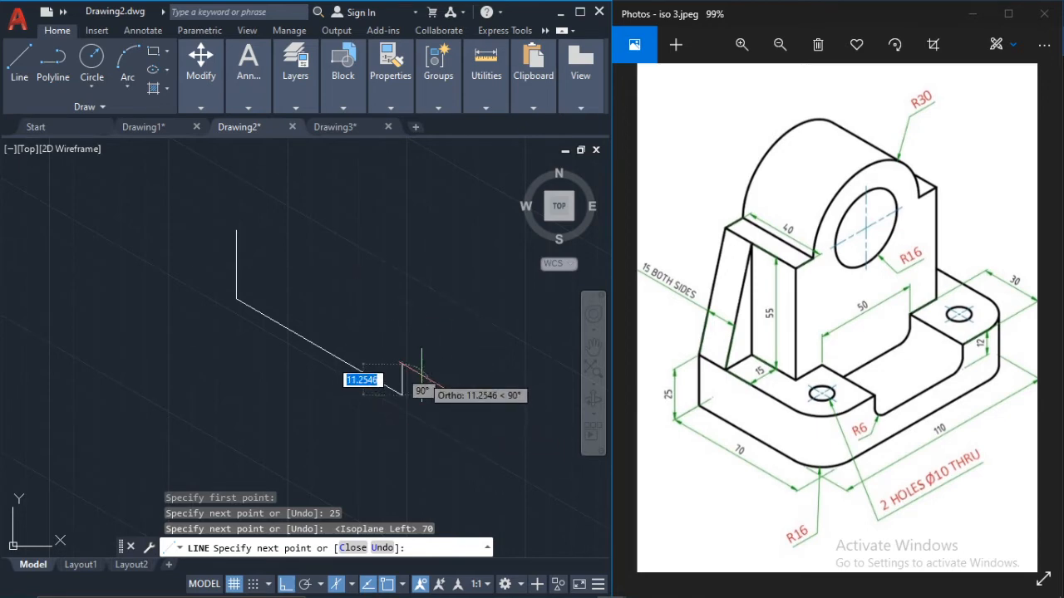
key("Escape")
Step: Draw a 70-unit line at 330° from the vertical edge's upper end, parallel to the lower edge
left_click(18, 60)
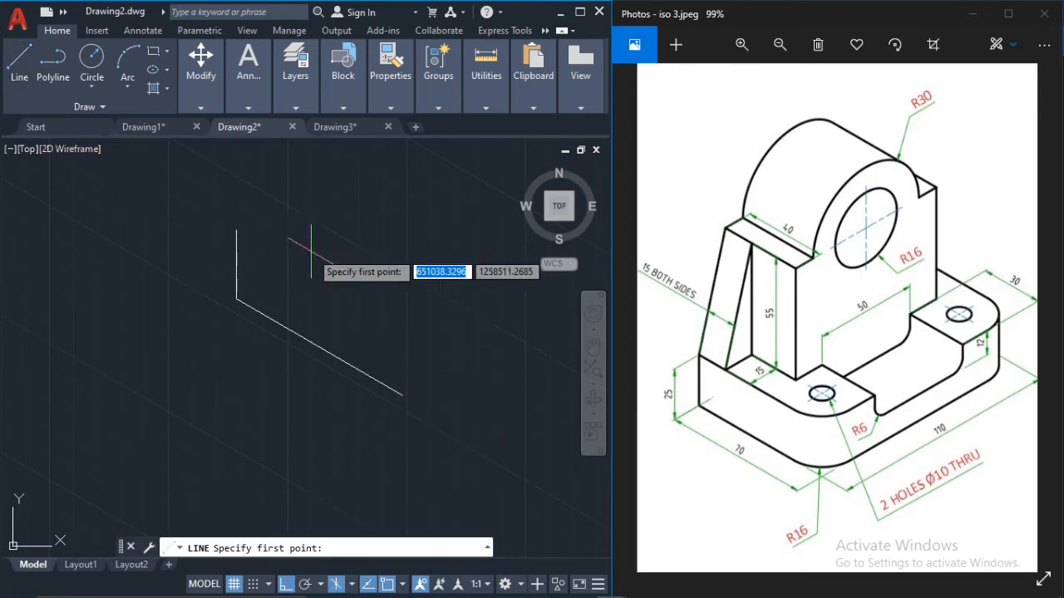
left_click(236, 232)
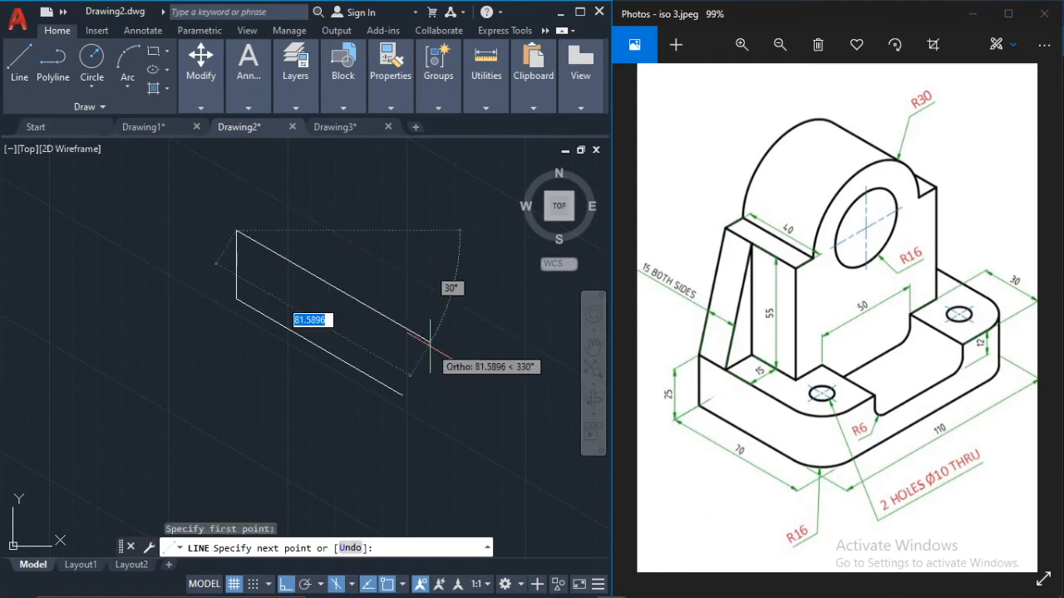
type("70")
key("Return")
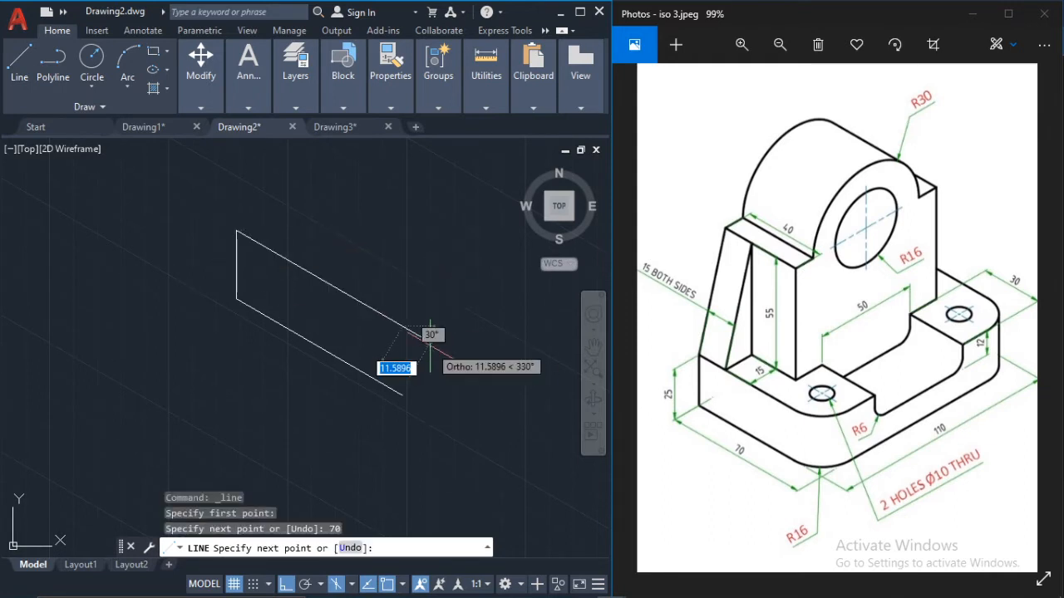
key("Escape")
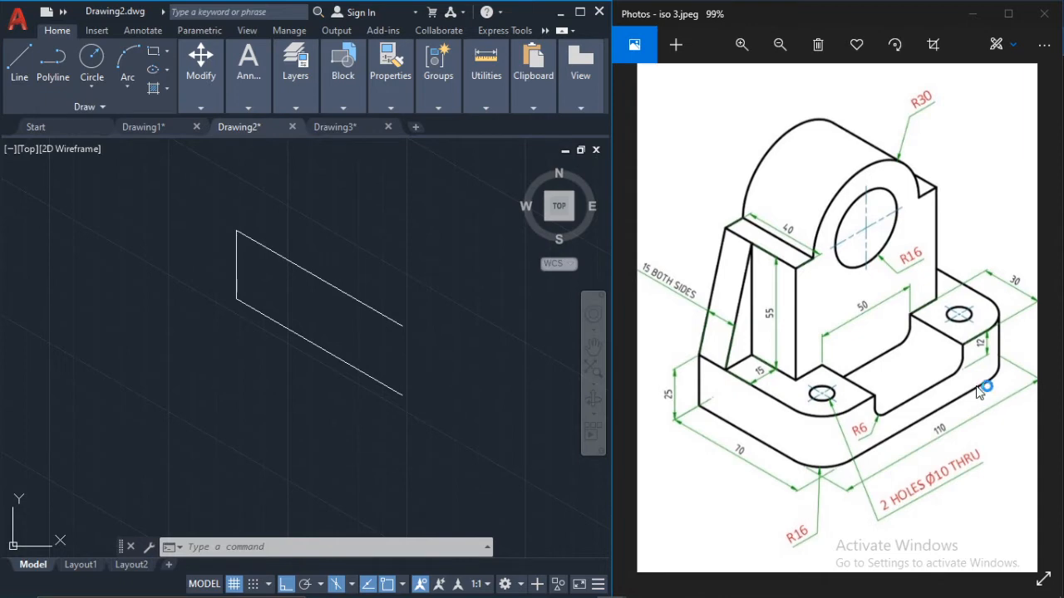
Step: Switch to the top isoplane and draw a 110-unit line at 30° from the front end of the upper 70-unit edge
left_click(19, 62)
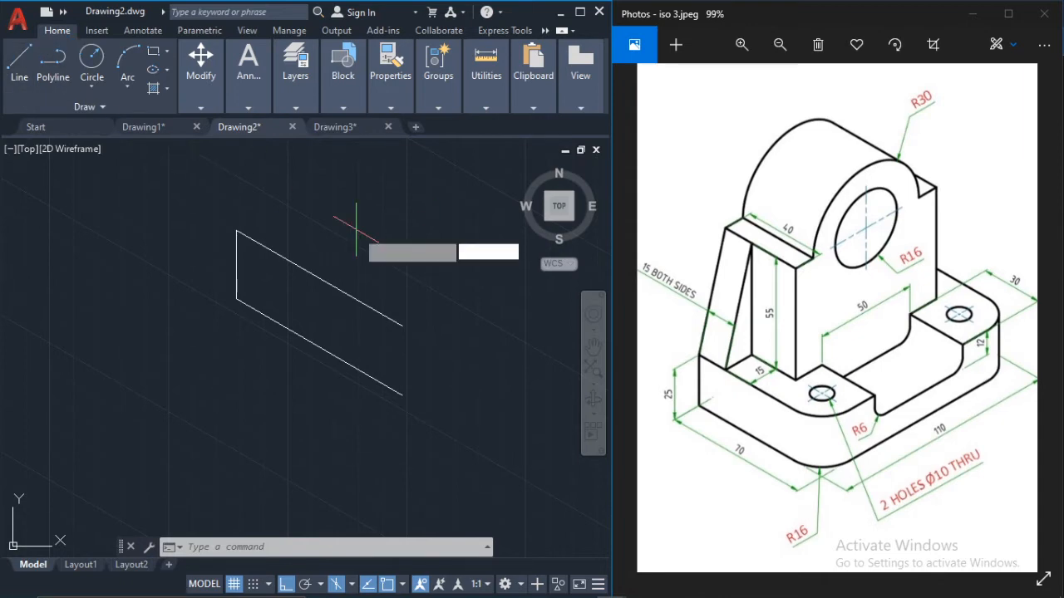
middle_click_drag(340, 242, 232, 243)
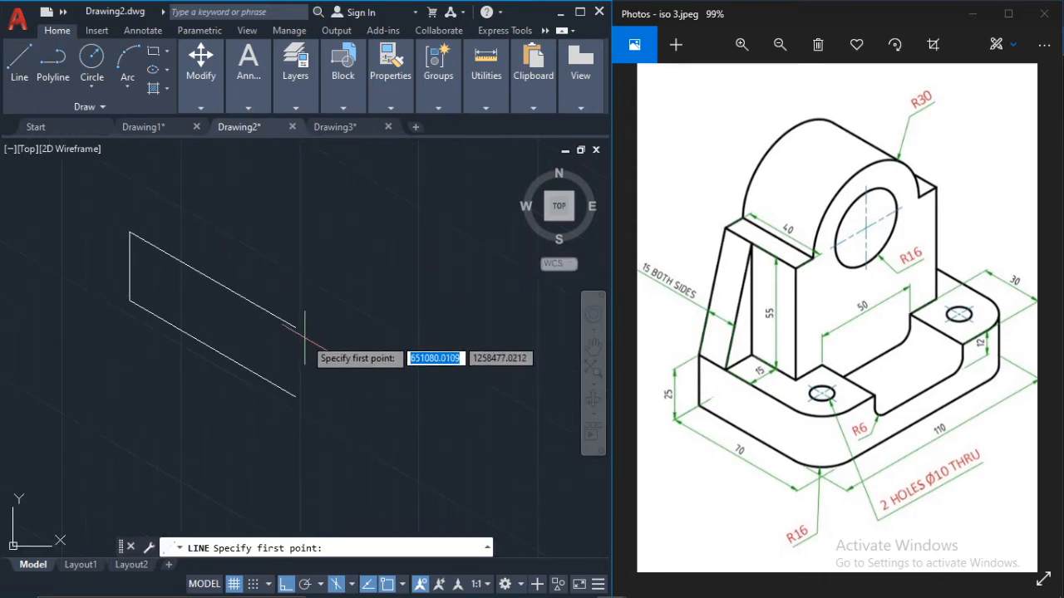
left_click(295, 327)
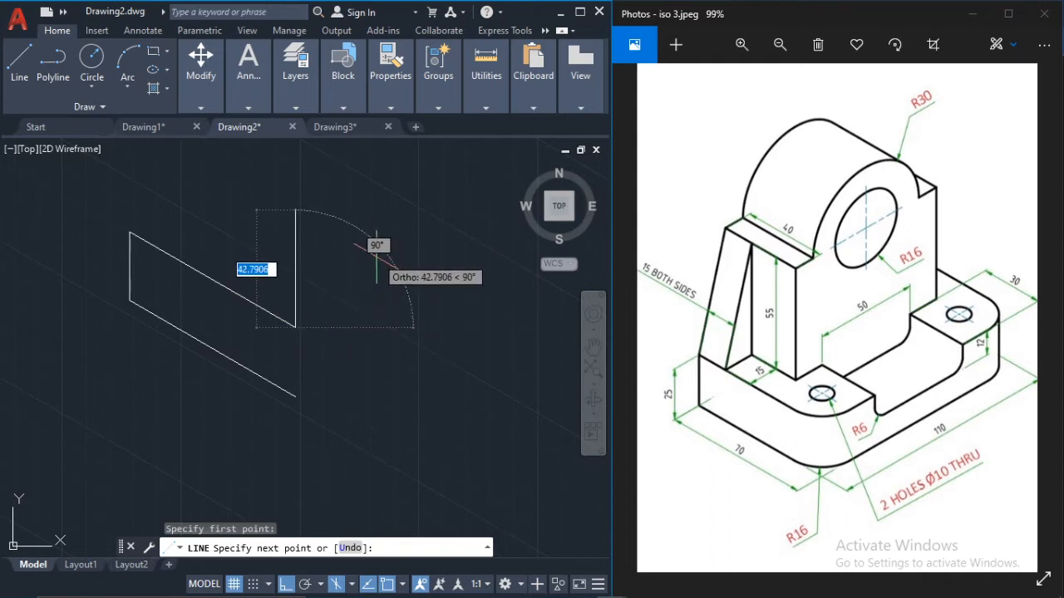
key("F5")
middle_click_drag(369, 258, 303, 265)
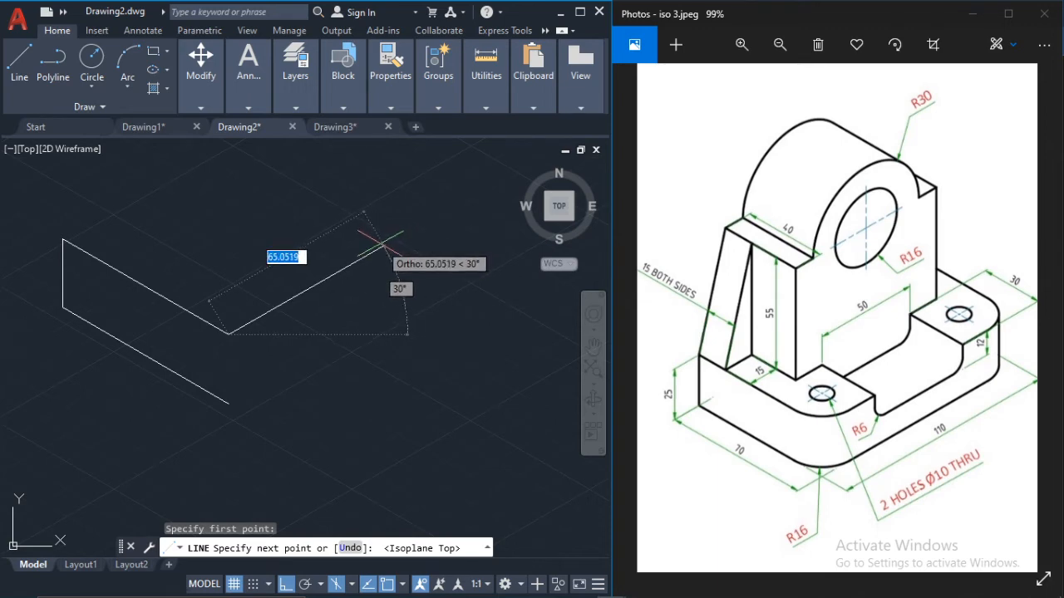
type("1")
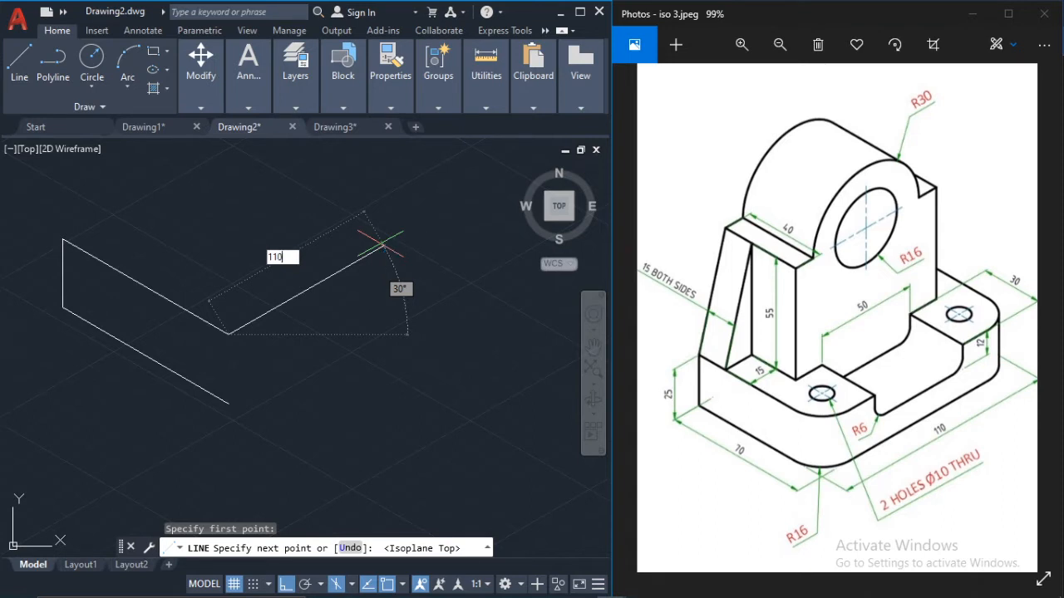
type("10")
key("Return")
key("Escape")
Step: Copy the 110-unit line from the upper front corner down to the open end of the lower 70-unit edge
left_click(351, 264)
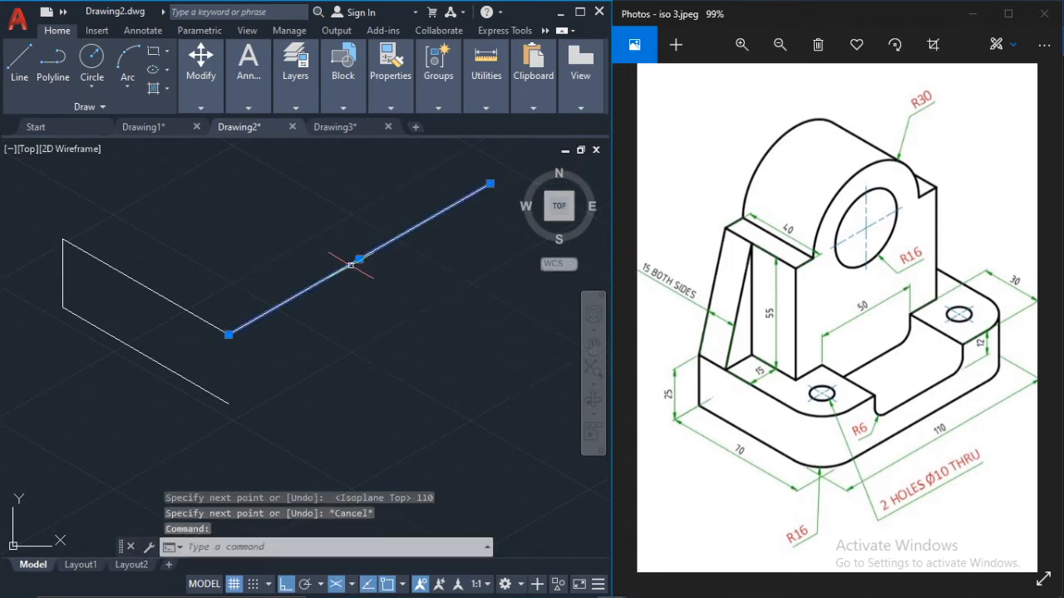
mouse_move(188, 103)
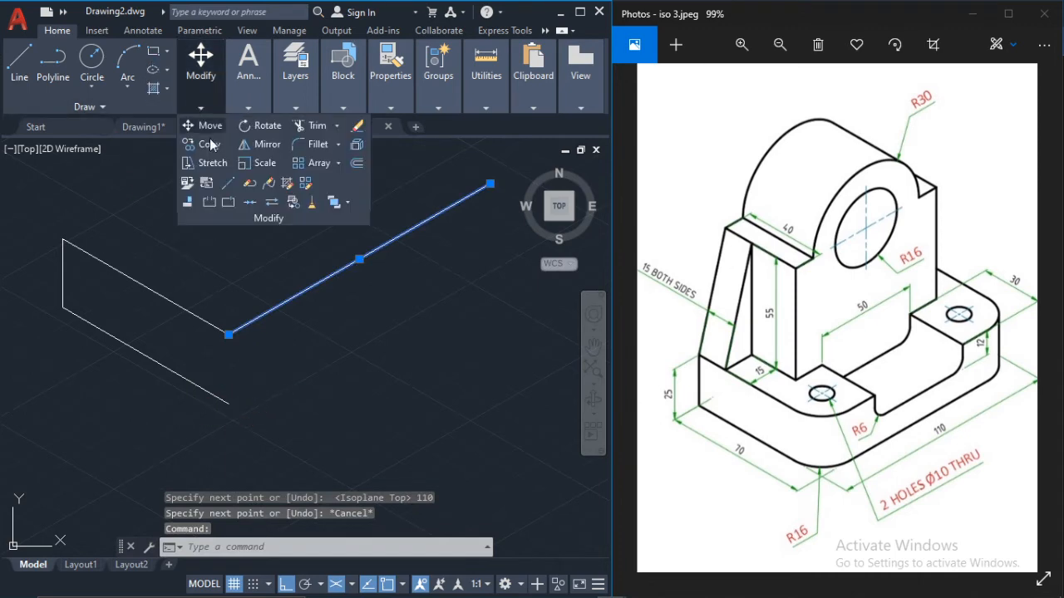
left_click(203, 145)
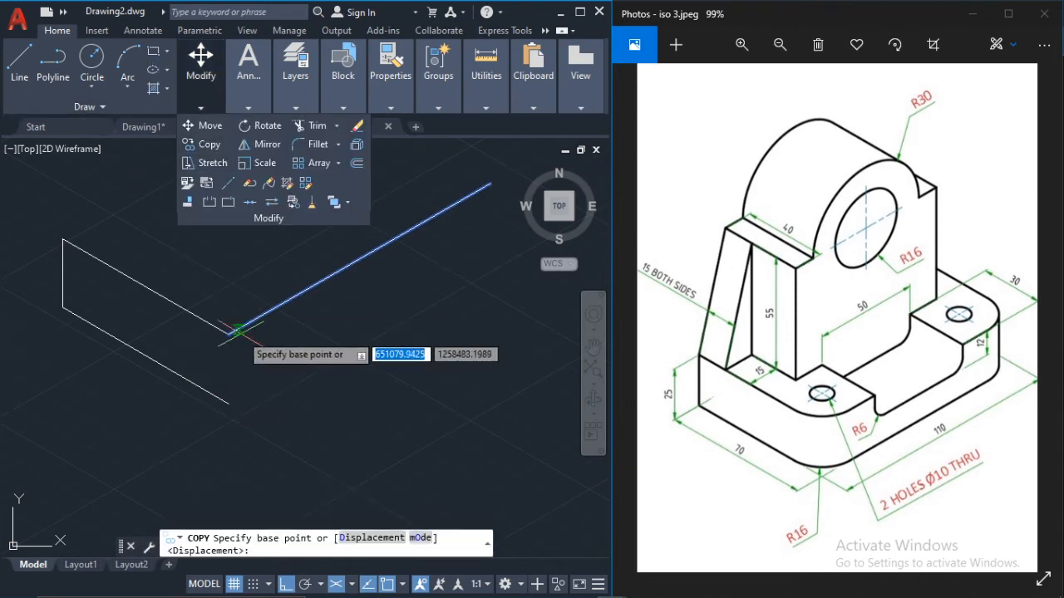
left_click(229, 335)
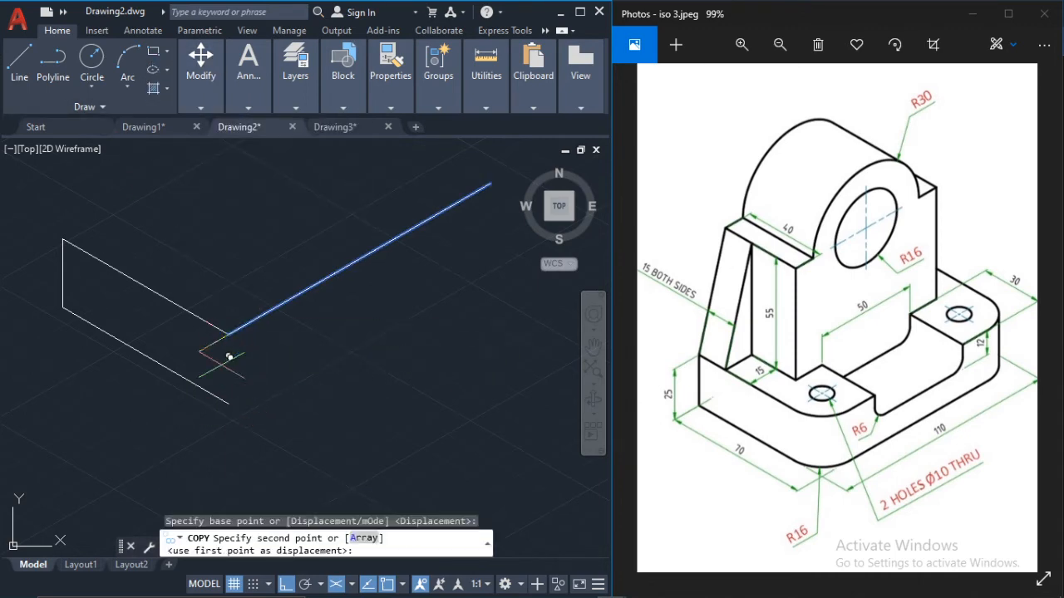
left_click(228, 403)
key("Escape")
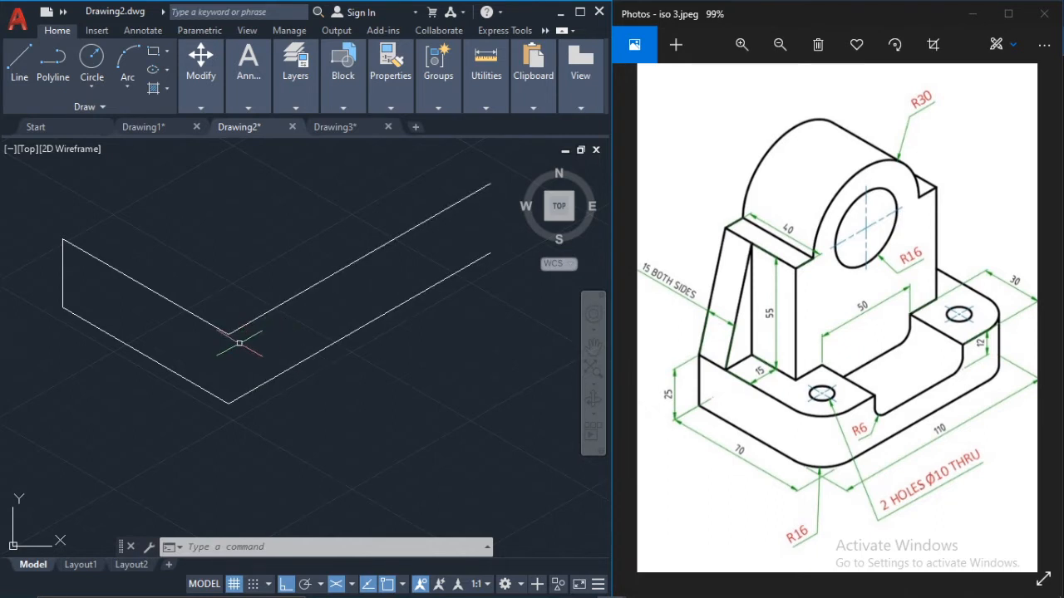
Step: Fillet the base's upper front corner between the 110-unit and 70-unit edges with radius 16
scroll(236, 342, "up", 2)
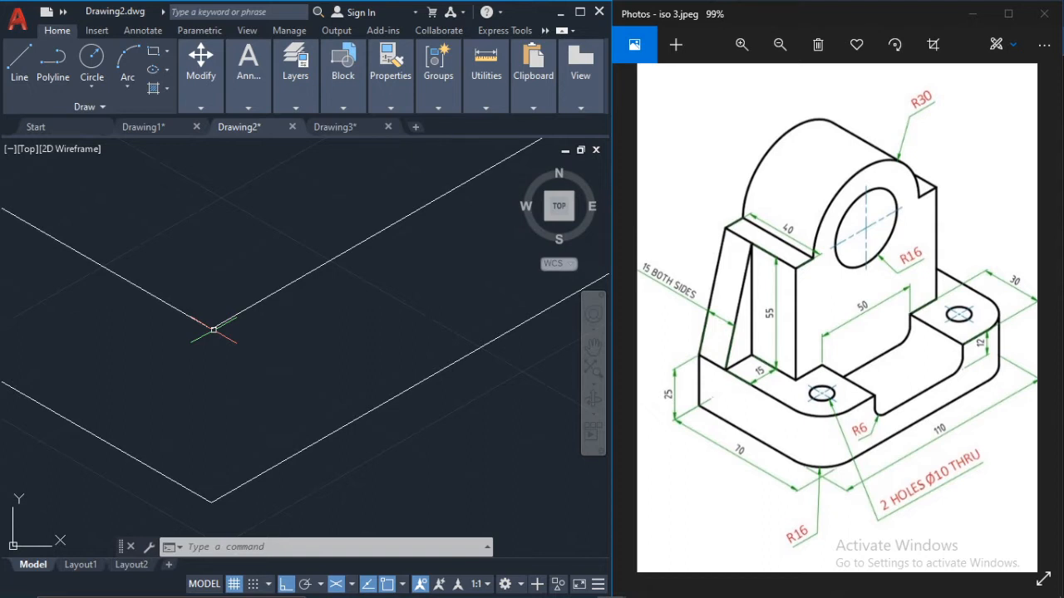
middle_click_drag(227, 341, 256, 384)
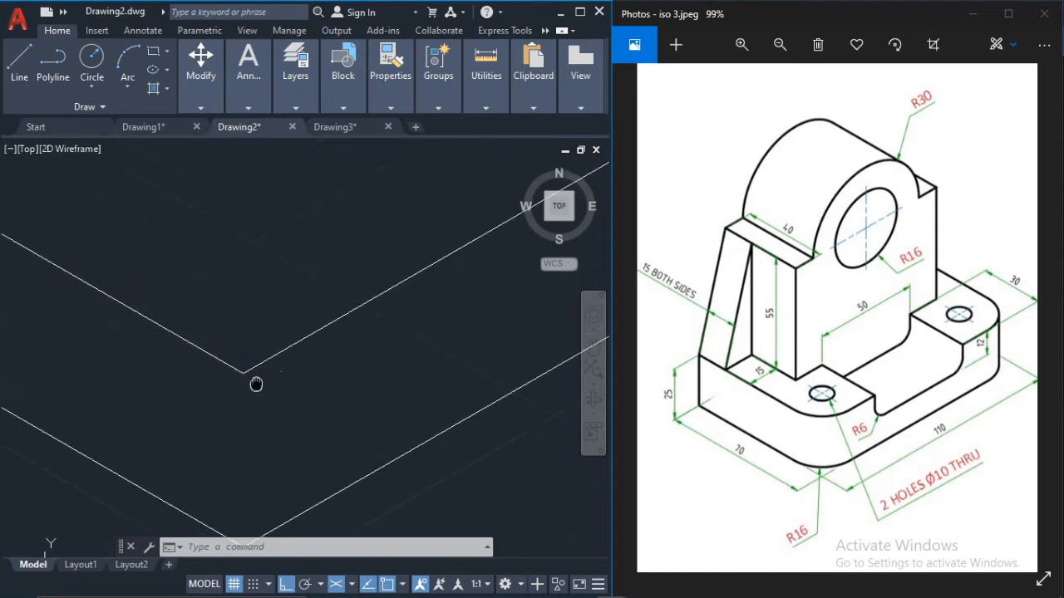
scroll(281, 349, "down", 2)
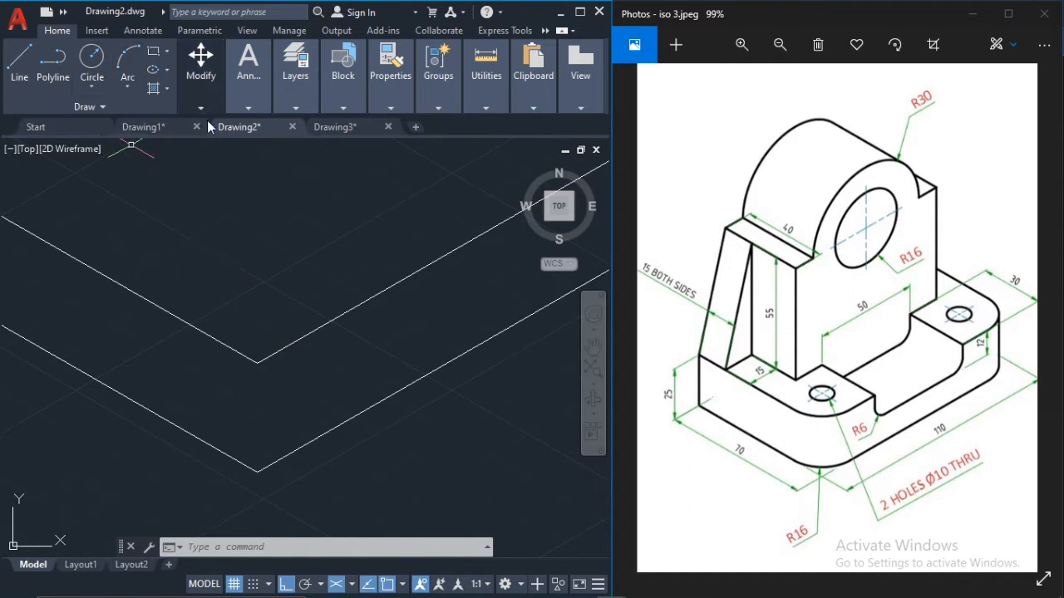
type("fil")
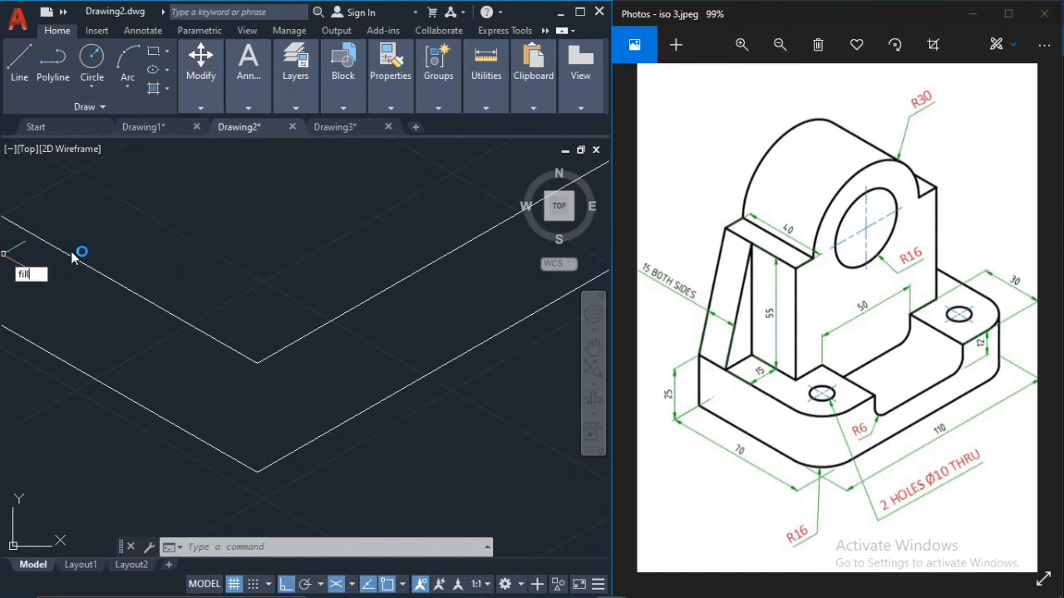
type("l")
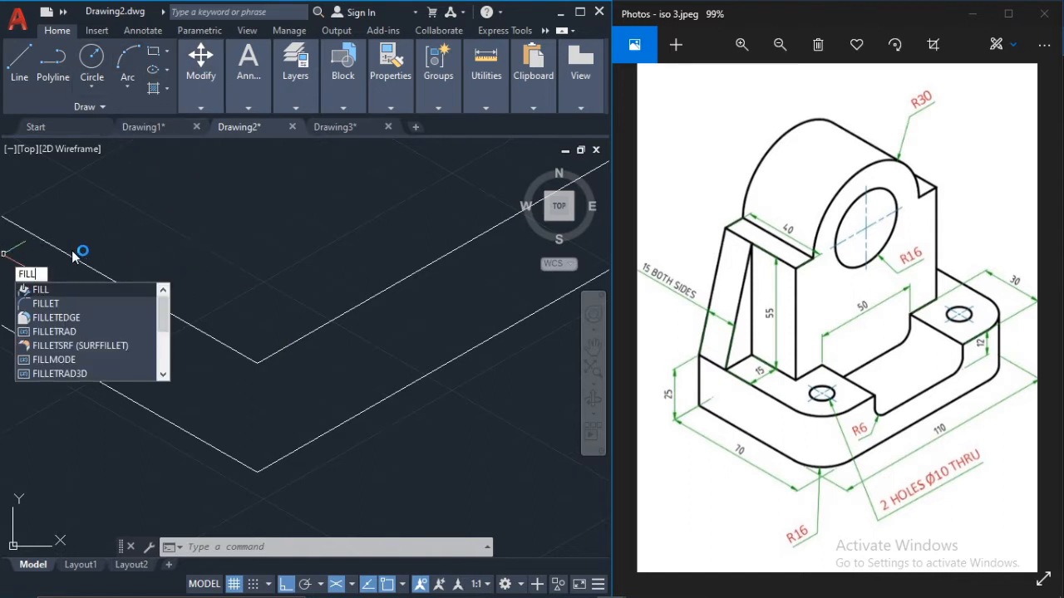
left_click(50, 304)
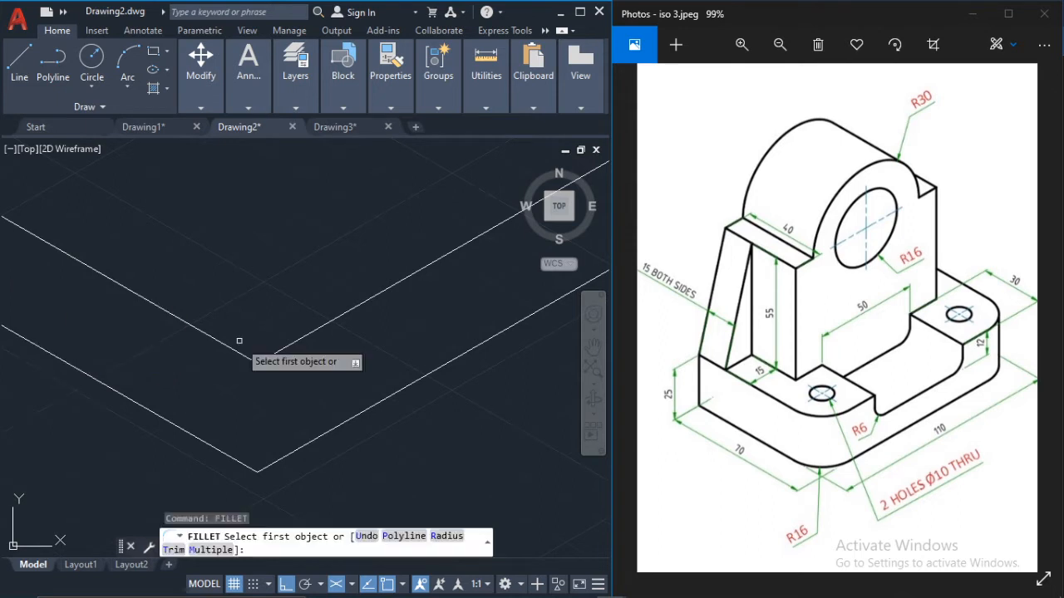
left_click(287, 349)
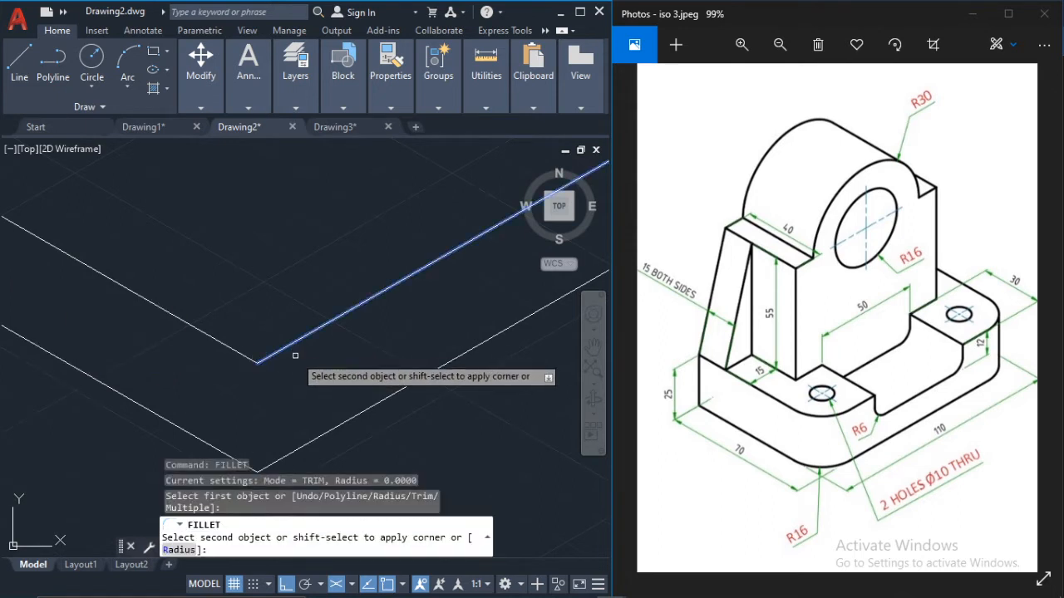
type("r")
key("Return")
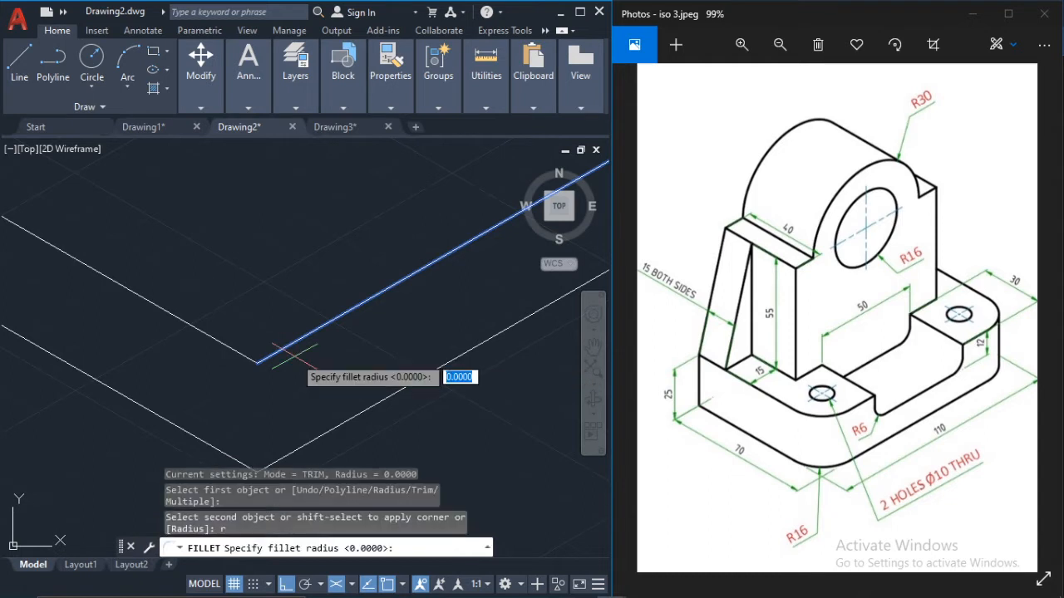
type("16")
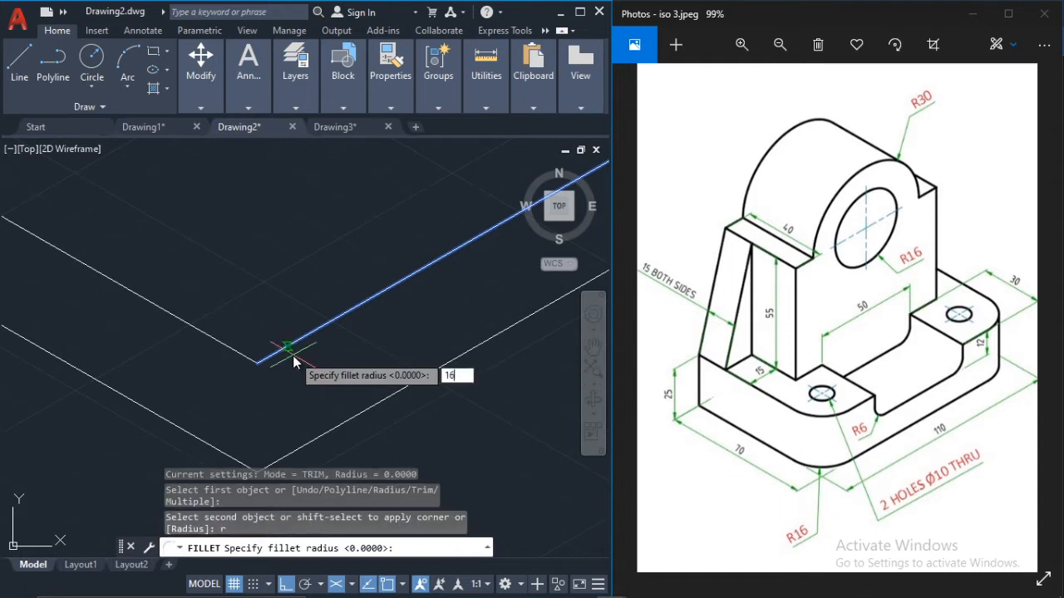
key("Return")
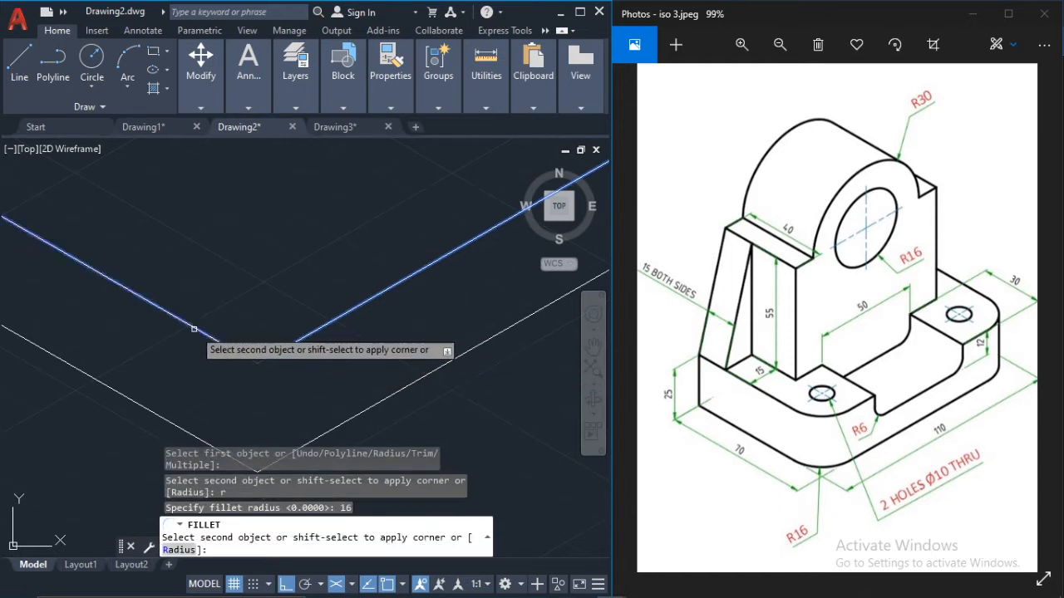
left_click(193, 329)
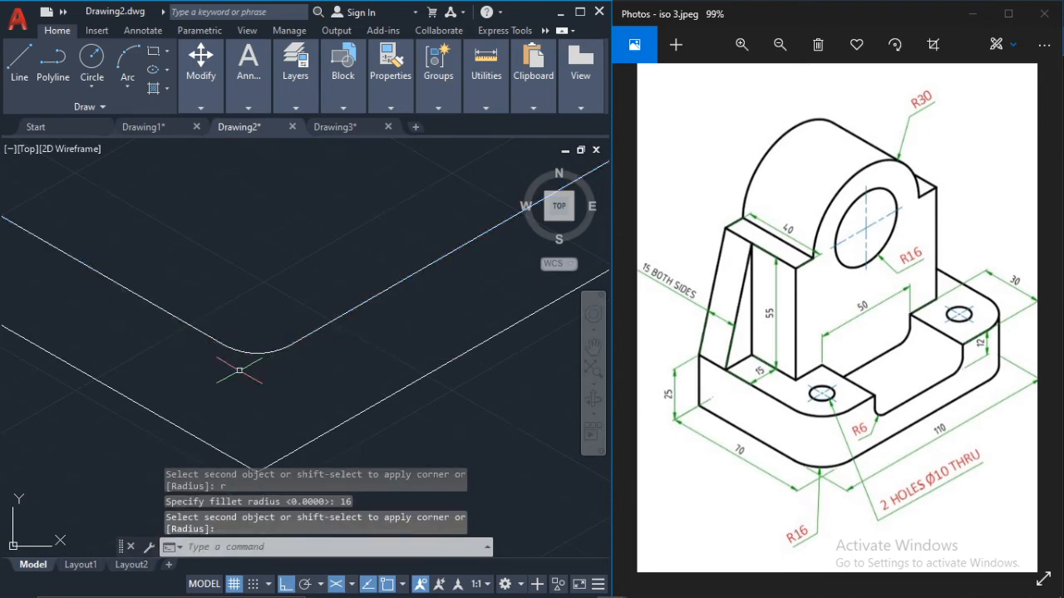
Step: Stretch the front end of the upper 110-unit edge about 10 units at 210°, past the fillet arc
scroll(266, 276, "down", 2)
scroll(256, 329, "up", 2)
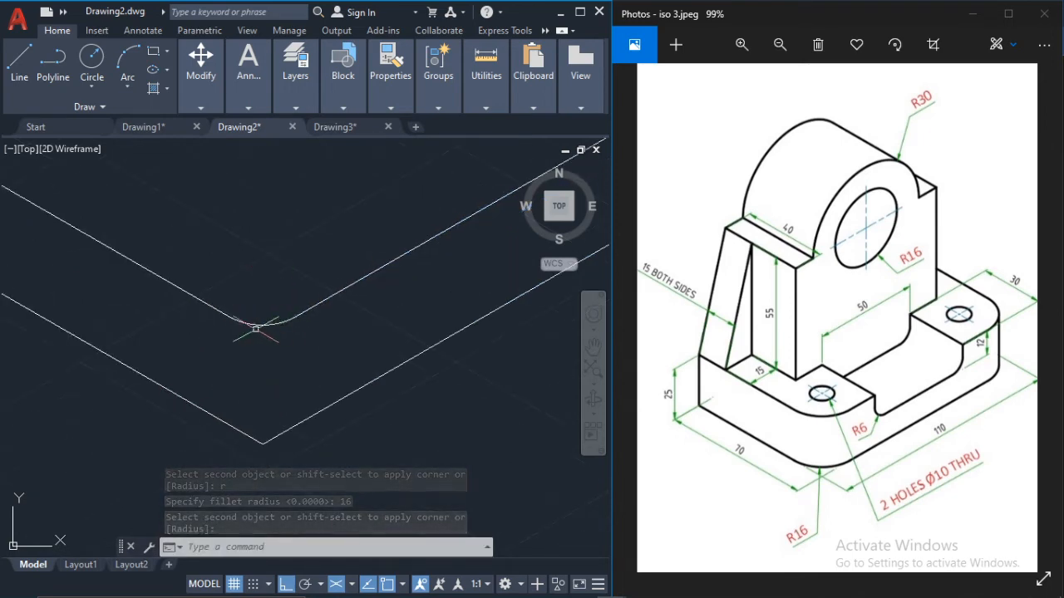
left_click(256, 329)
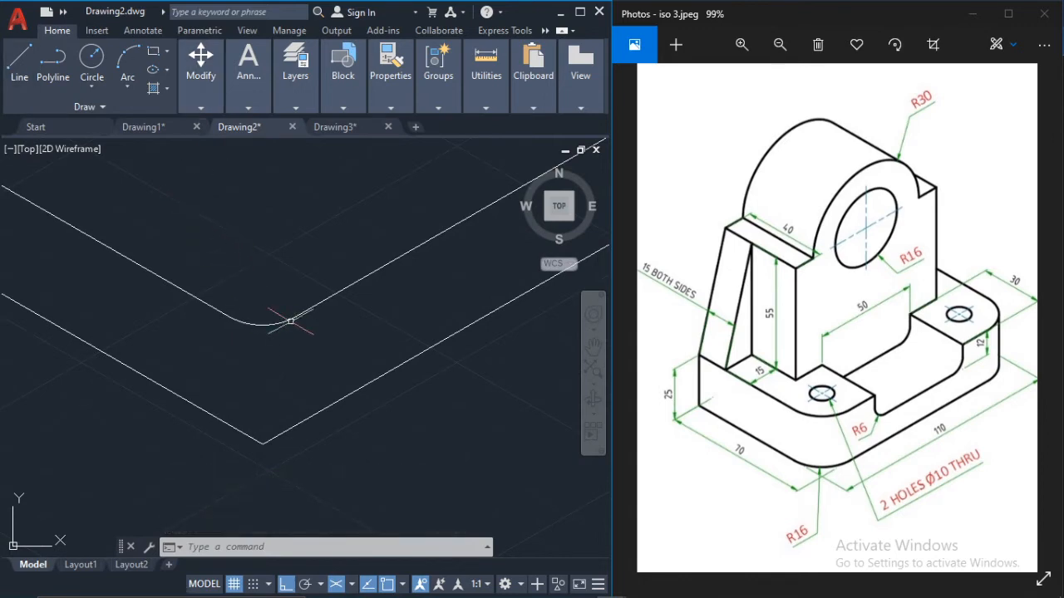
left_click(333, 289)
scroll(320, 303, "up", 4)
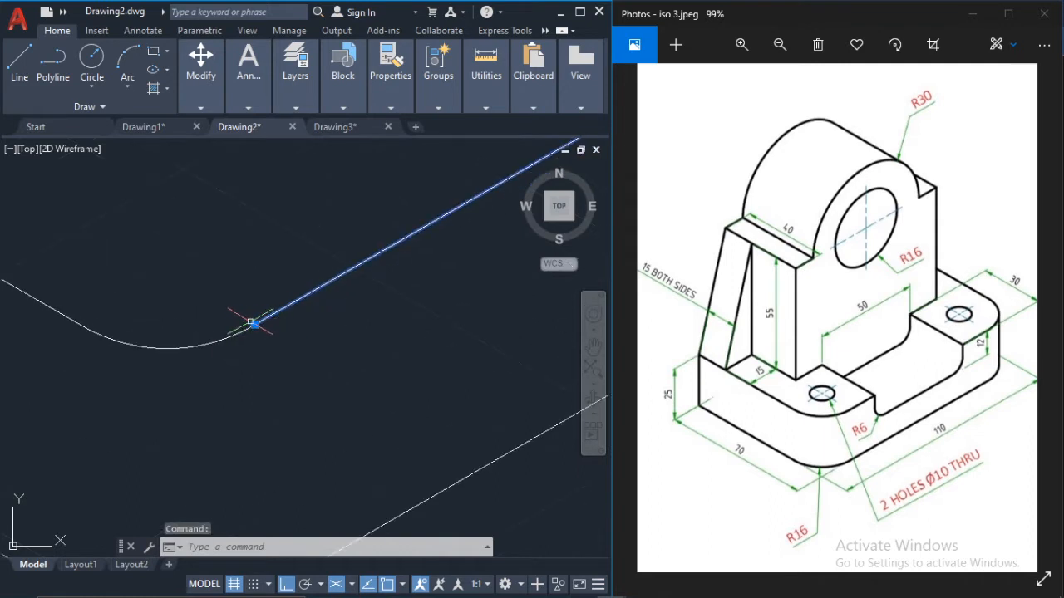
left_click(255, 324)
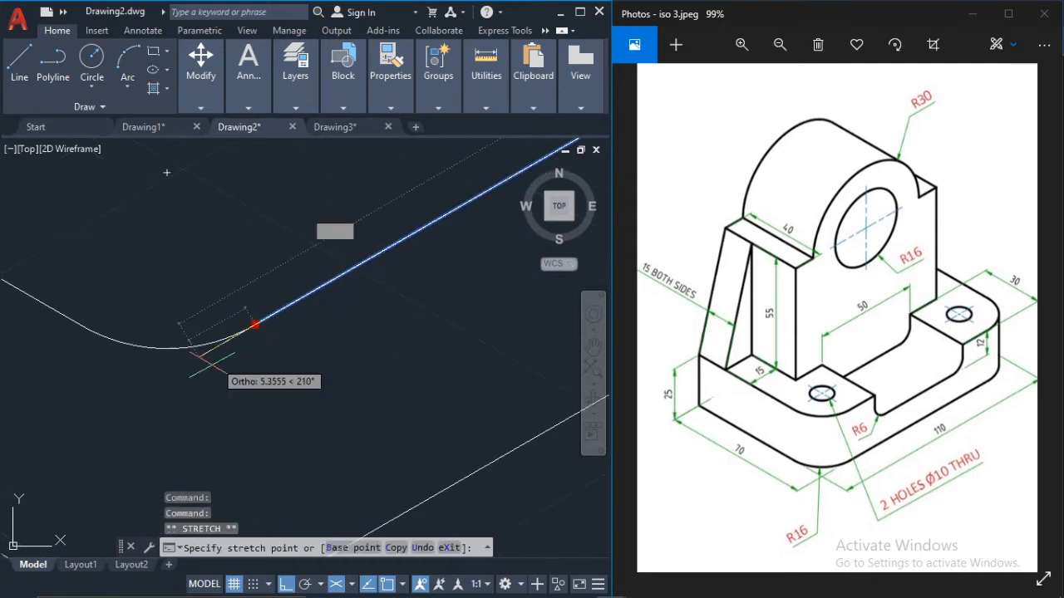
left_click(148, 386)
key("Escape")
key("Return")
middle_click_drag(116, 315, 158, 285)
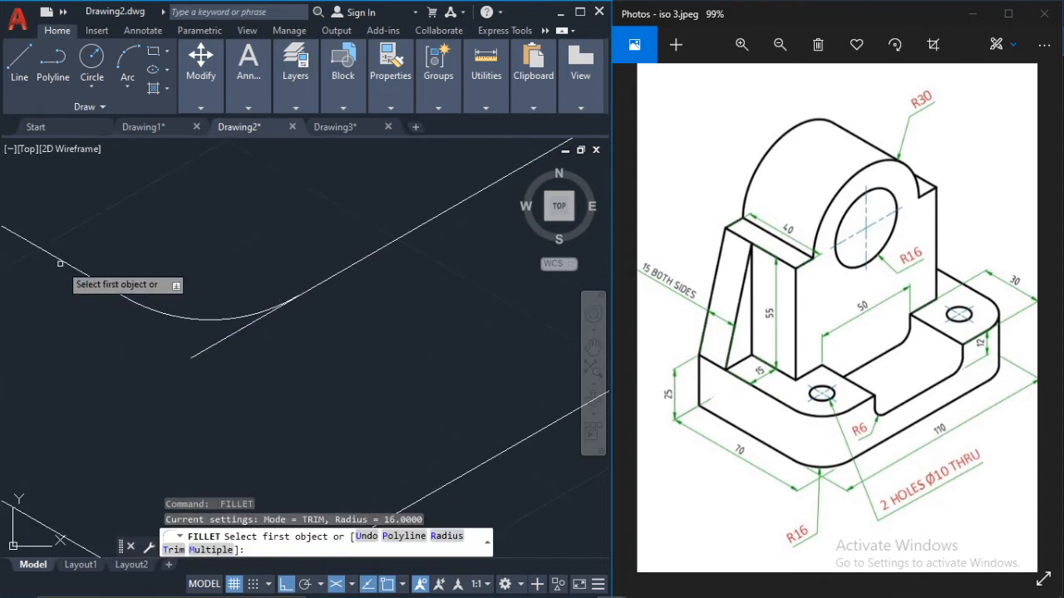
scroll(40, 250, "up", 2)
middle_click_drag(39, 250, 107, 271)
left_click(117, 279)
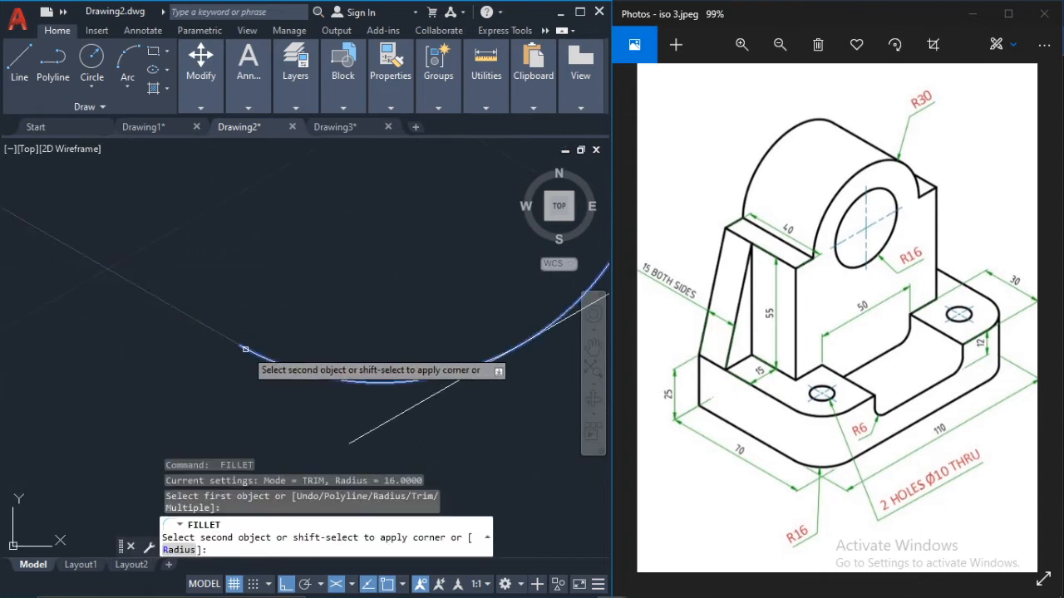
key("Escape")
key("Escape")
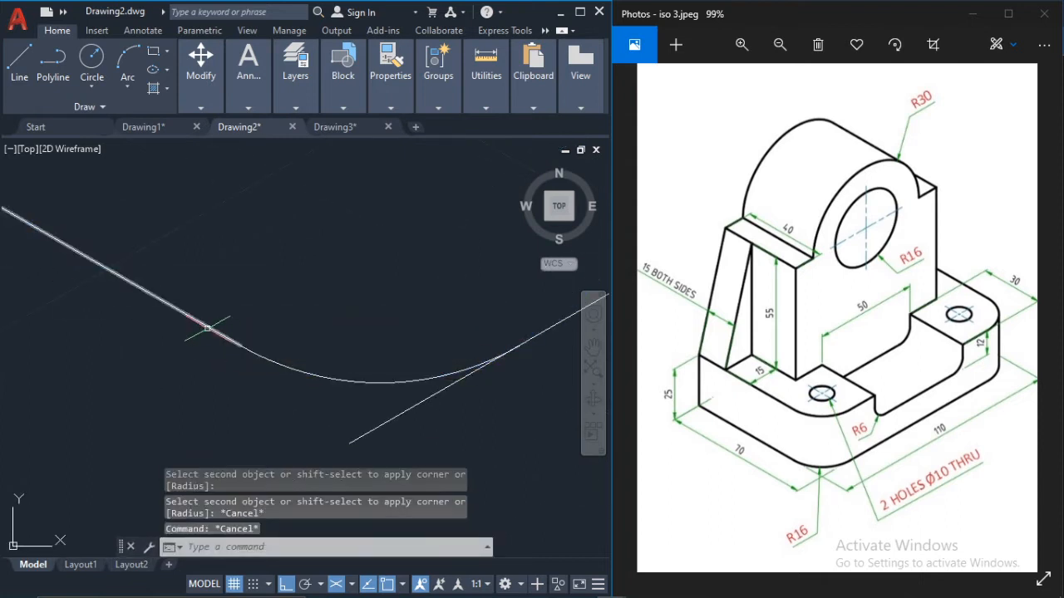
Step: Stretch the front end of the upper 70-unit edge about 12 units at 330° so it crosses the extended 110-unit edge
left_click(246, 339)
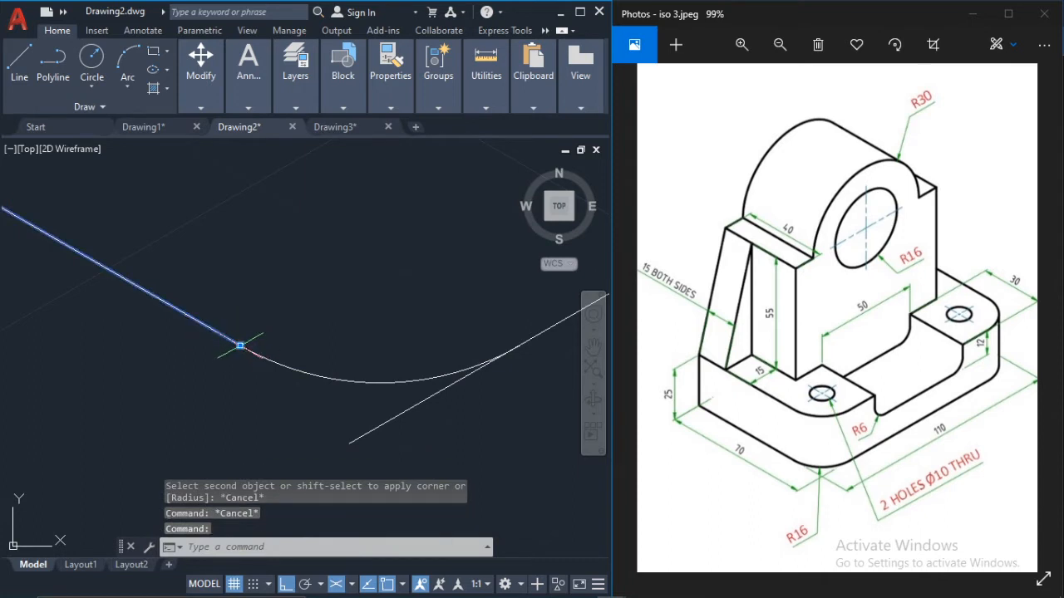
left_click(240, 346)
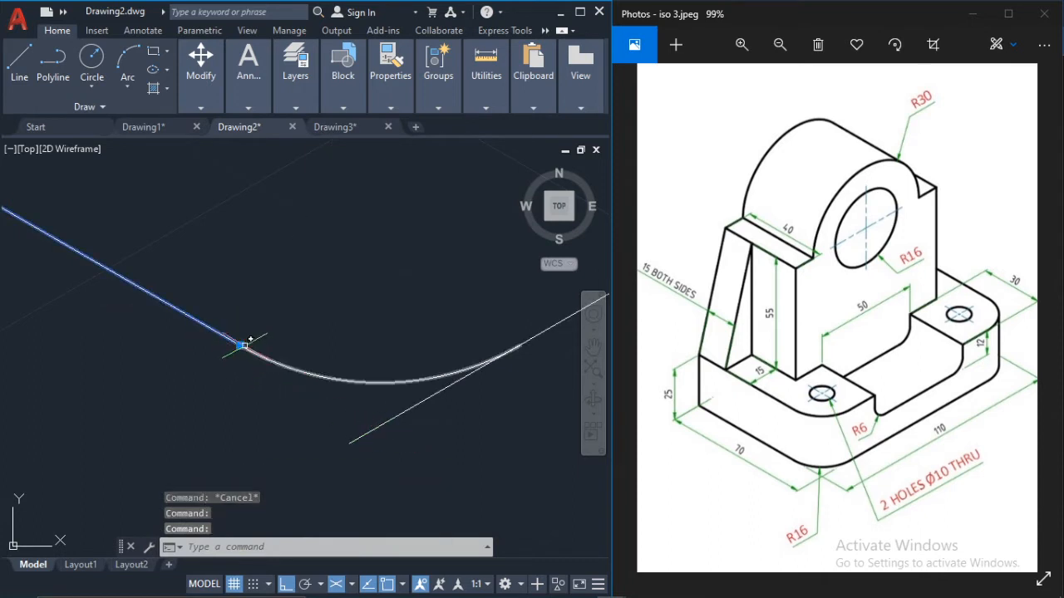
left_click(240, 346)
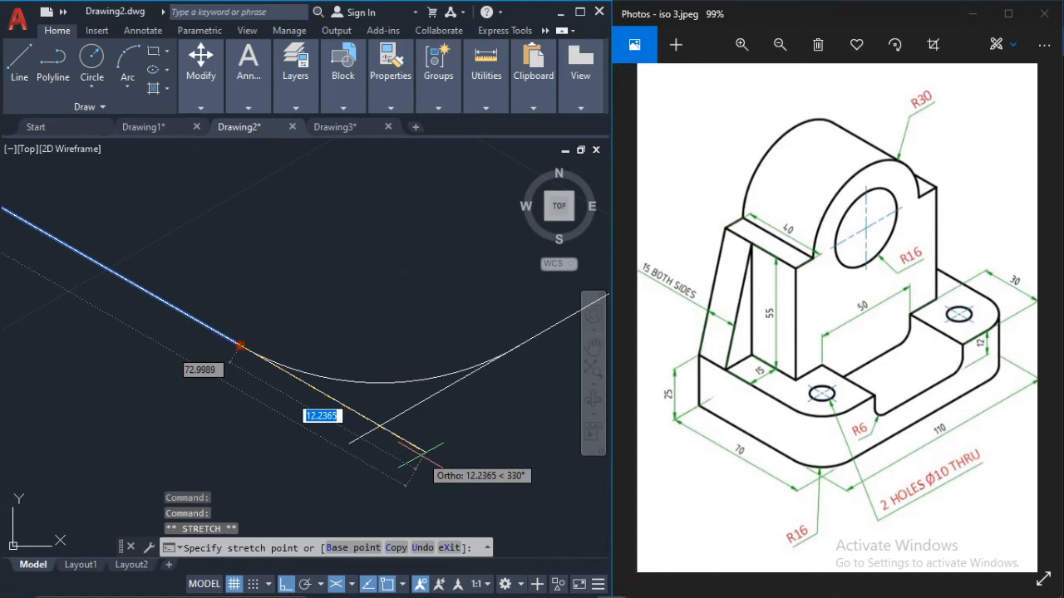
key("Escape")
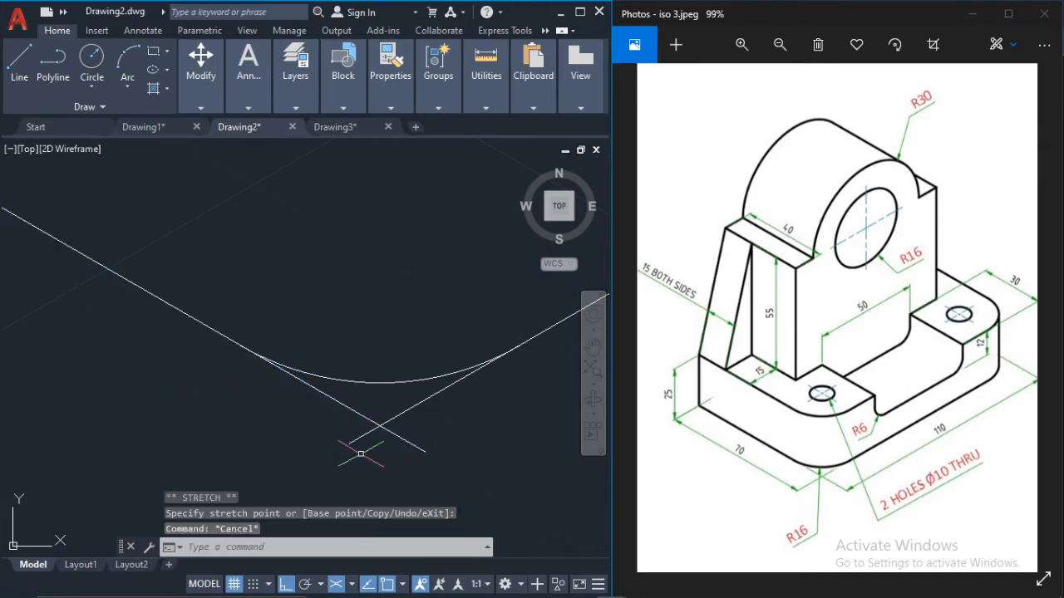
Step: Trim both overhanging line ends beyond their intersection to restore the sharp upper front corner
type("tr")
key("Return")
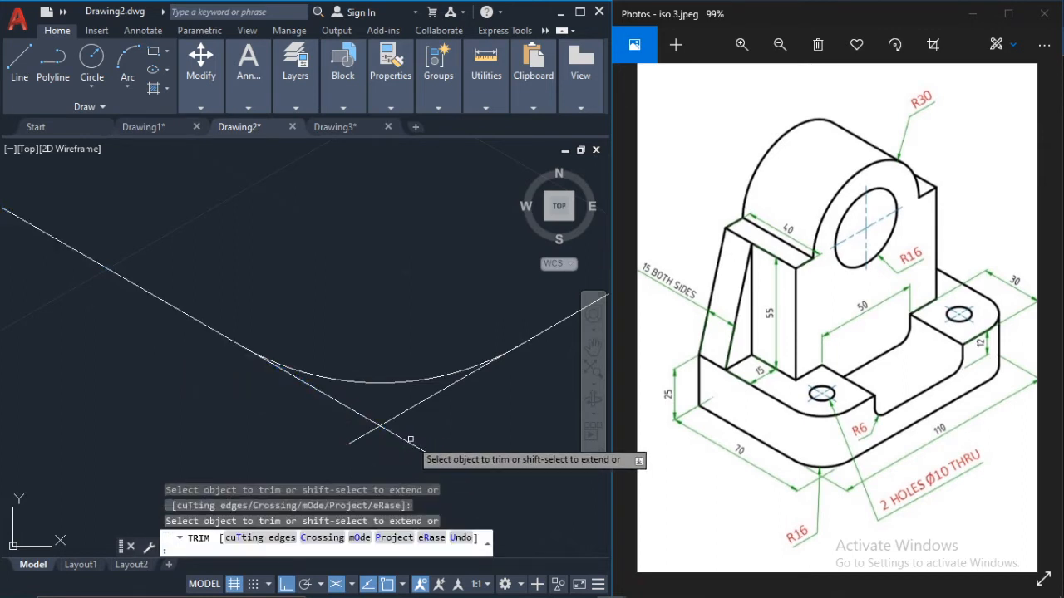
left_click(410, 442)
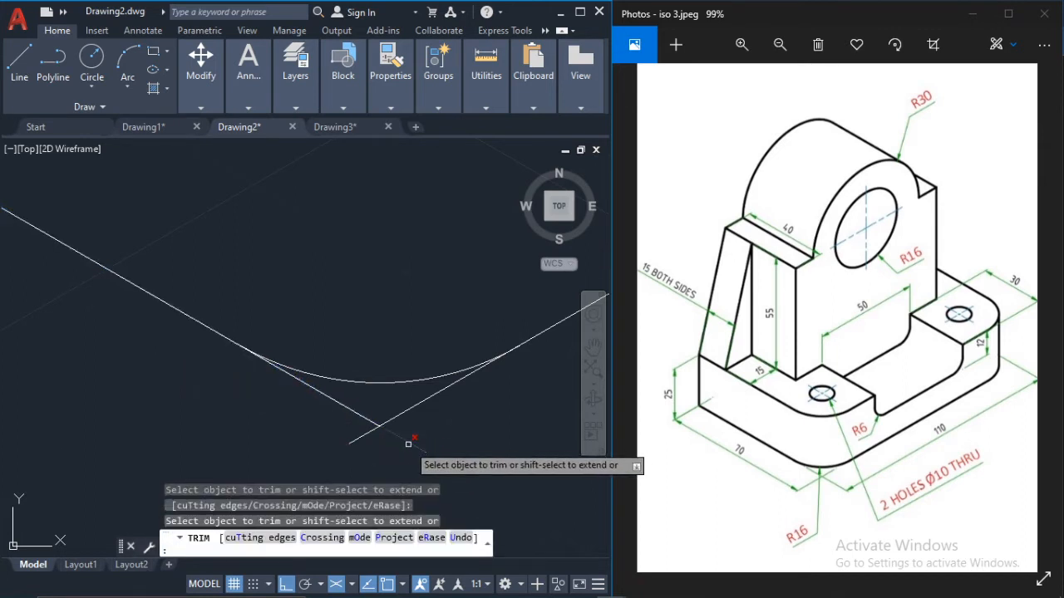
left_click(361, 436)
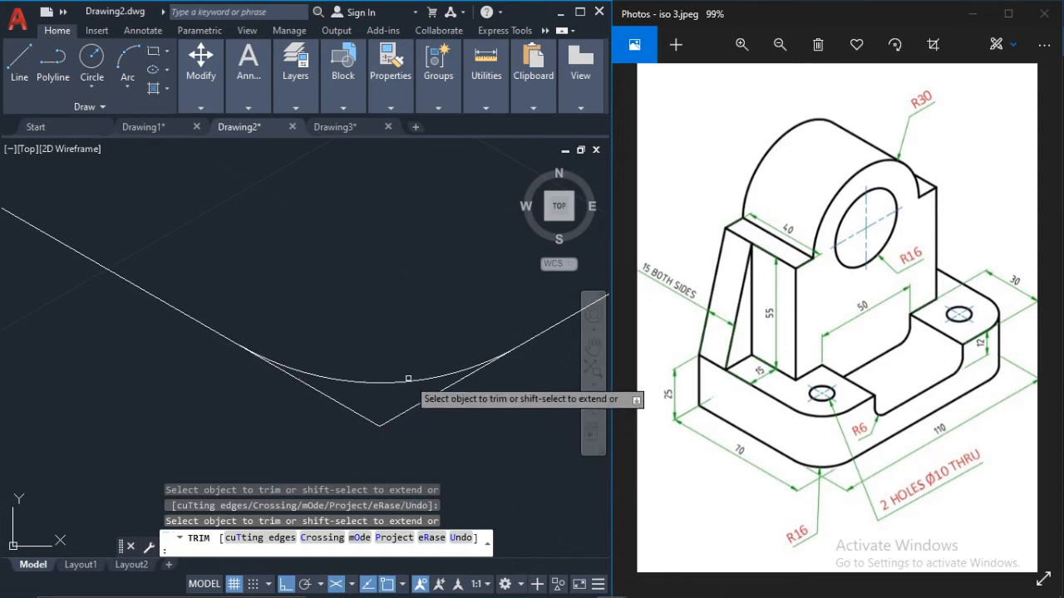
key("Escape")
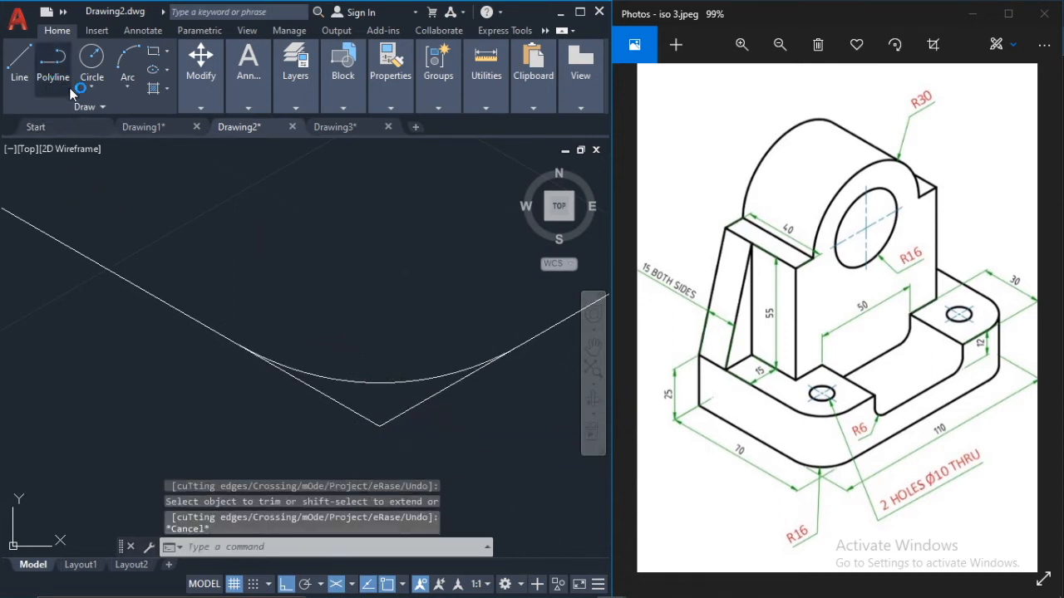
Step: Draw a 16-unit line at 30° from the sharp upper front corner and continue it 16 units at 150°
scroll(249, 196, "up", 2)
scroll(121, 173, "down", 4)
middle_click_drag(173, 192, 164, 206)
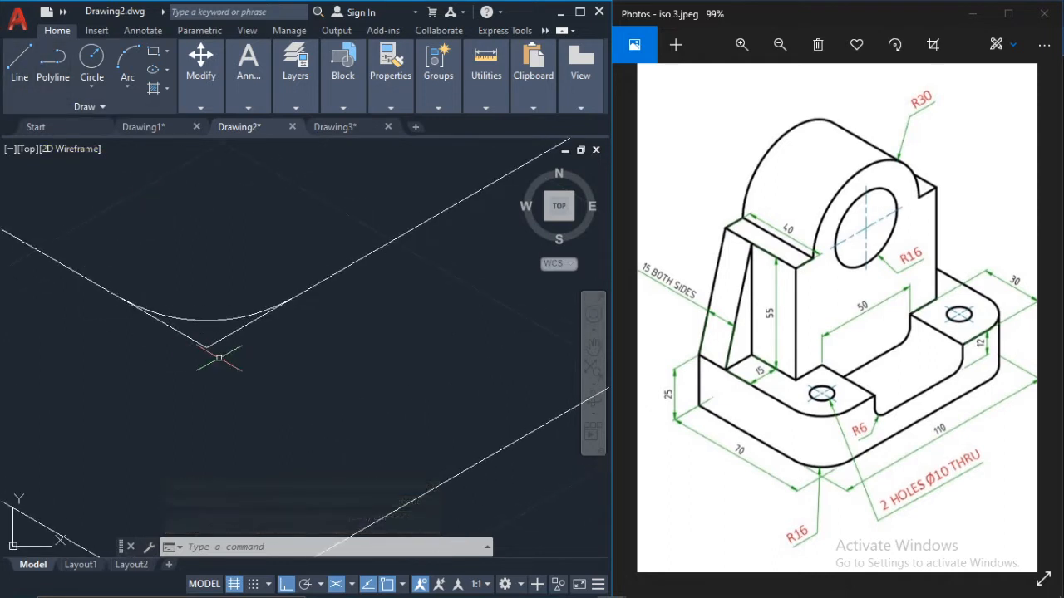
left_click(26, 62)
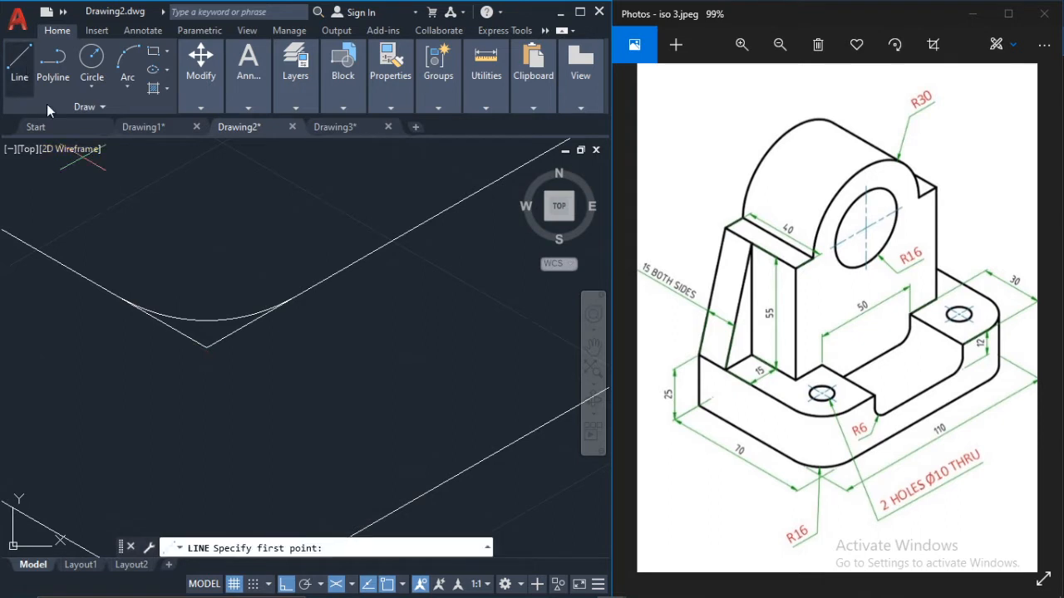
left_click(207, 347)
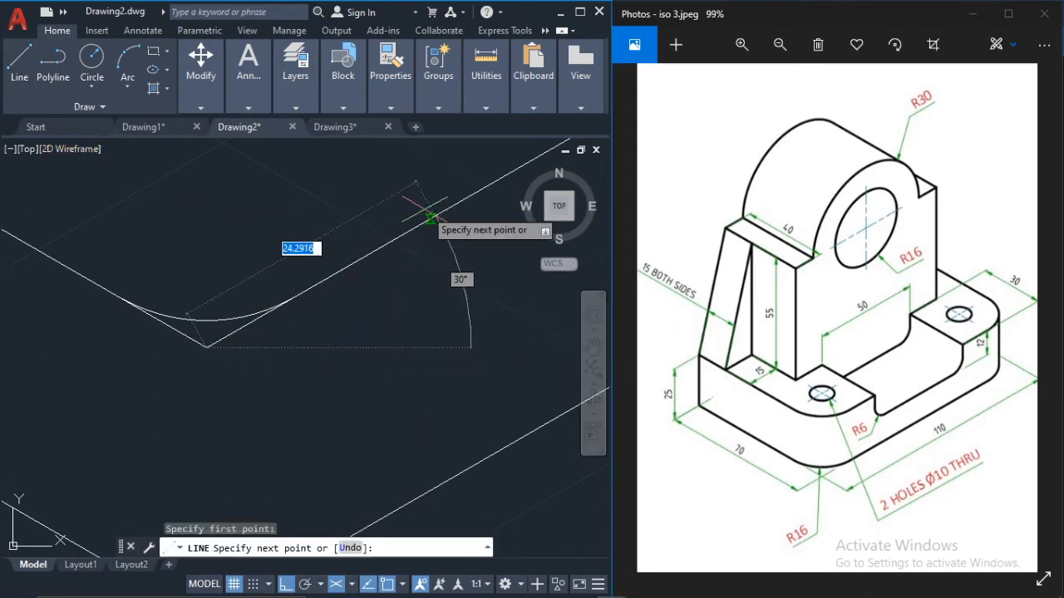
type("16")
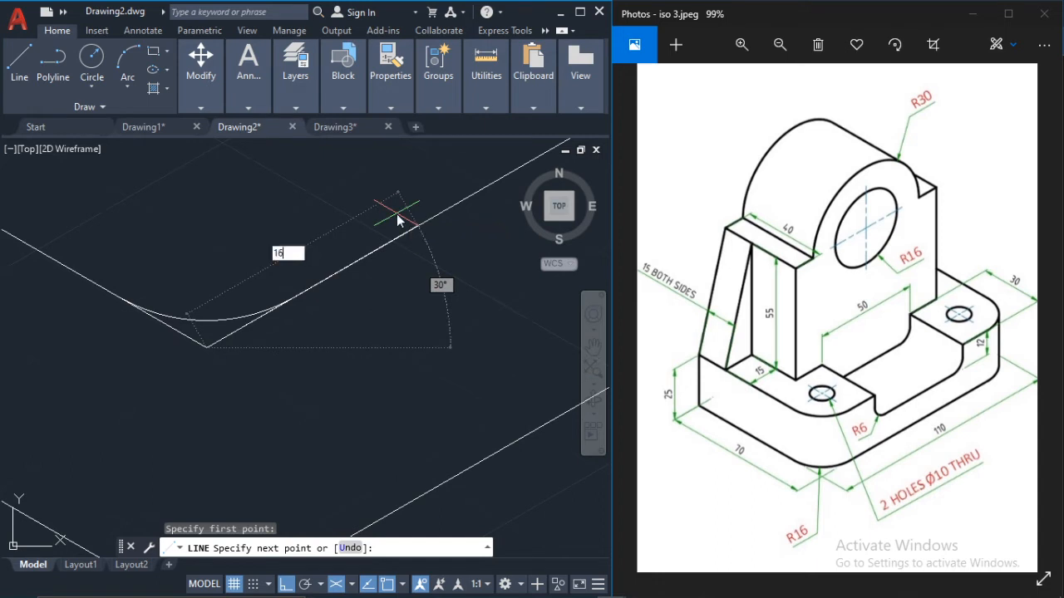
key("Return")
middle_click_drag(232, 176, 344, 249)
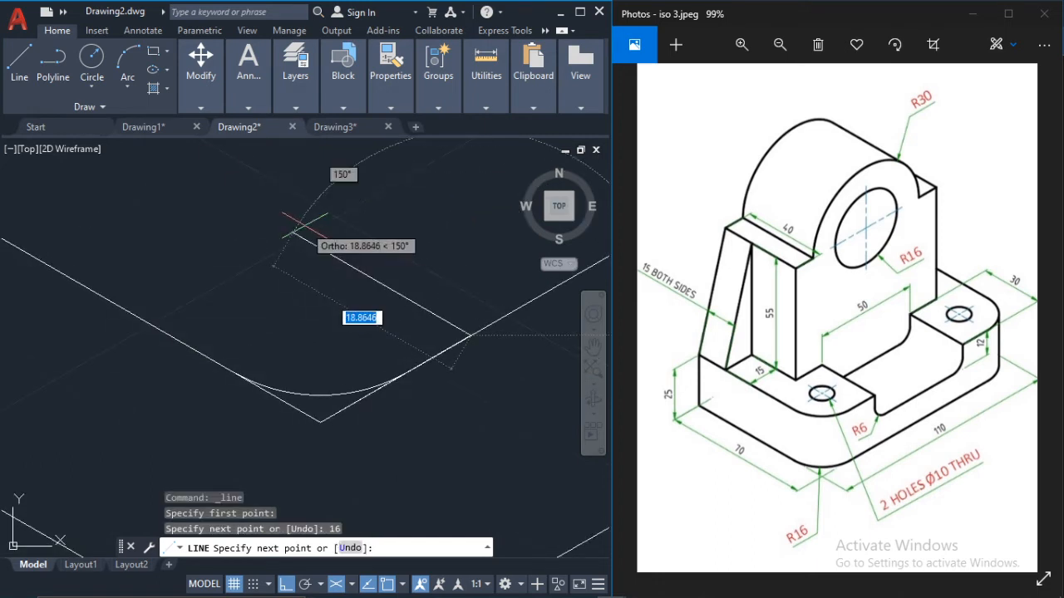
type("16")
key("Return")
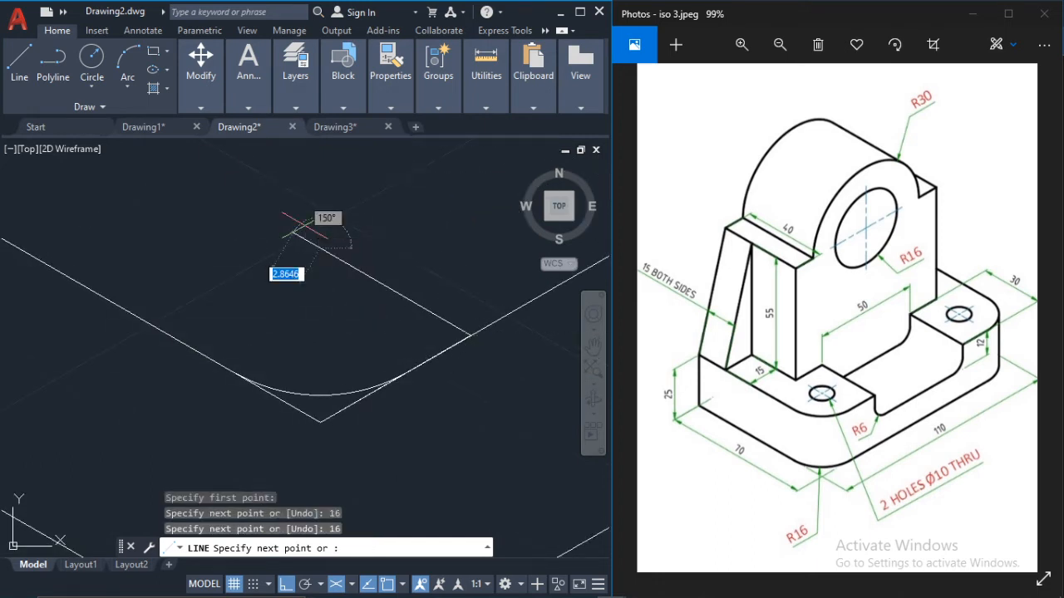
key("Escape")
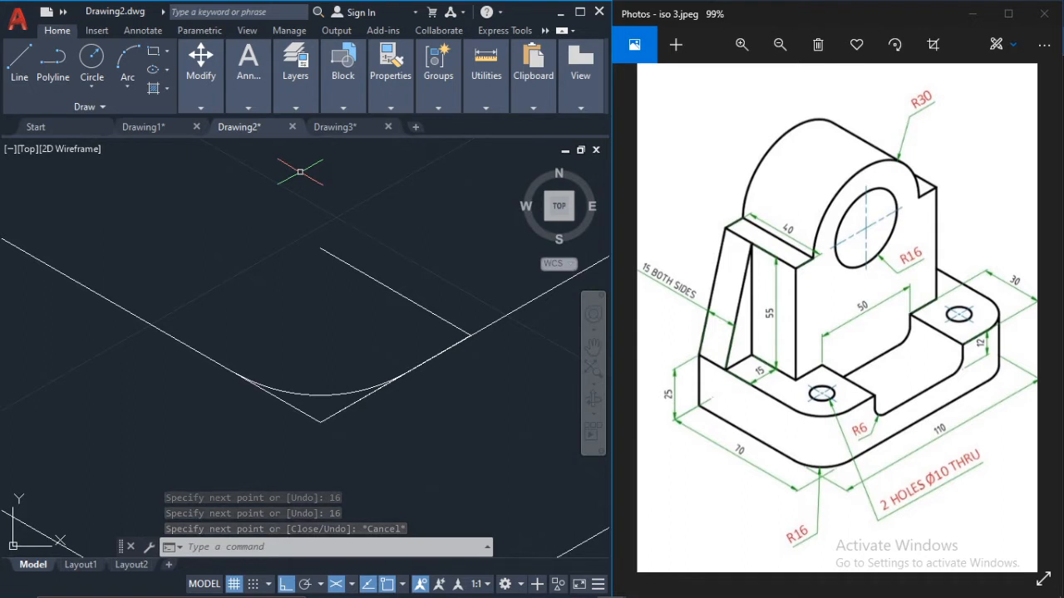
Step: Draw a 16-unit-radius isocircle centred on the free end of the 150° construction line, through that line's other end
type("ell")
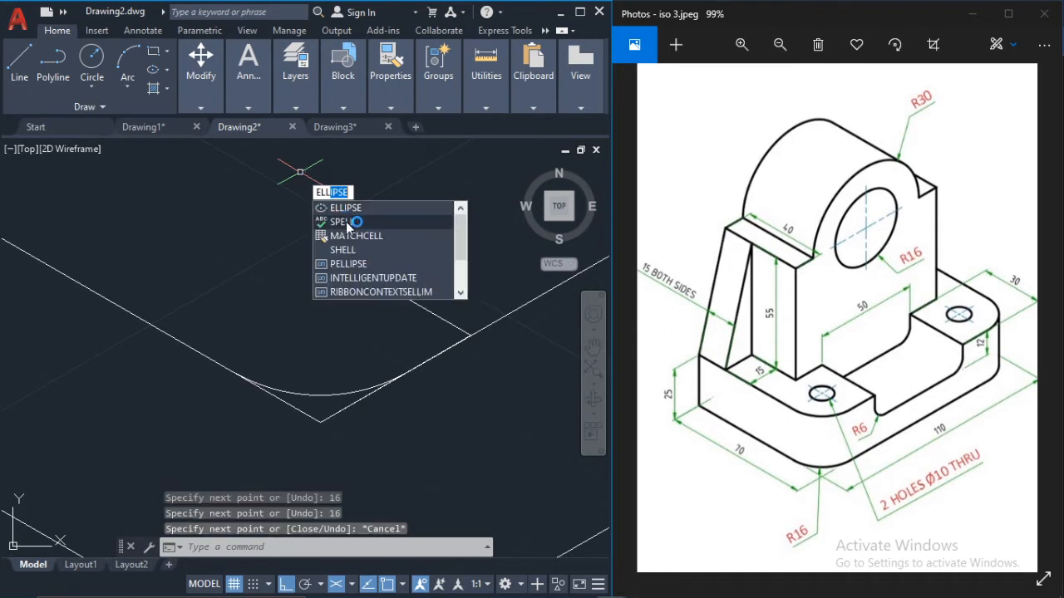
left_click(348, 212)
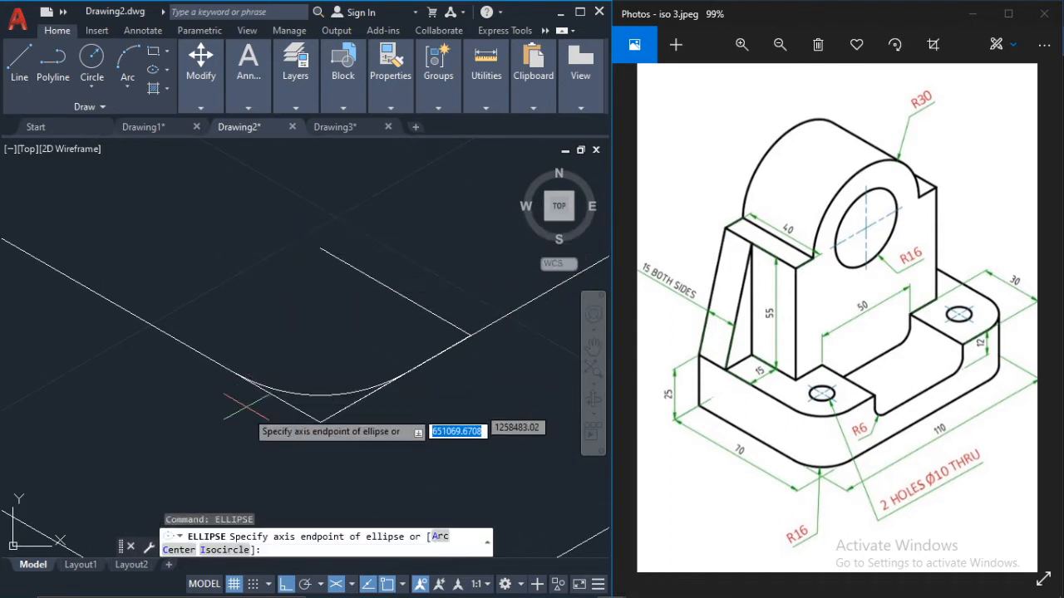
left_click(226, 552)
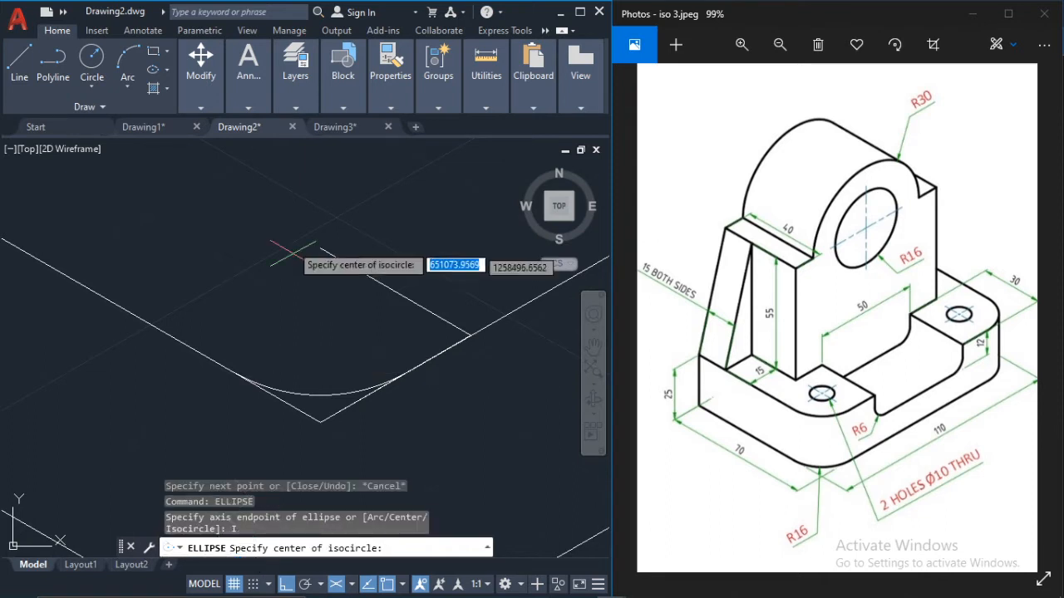
left_click(321, 249)
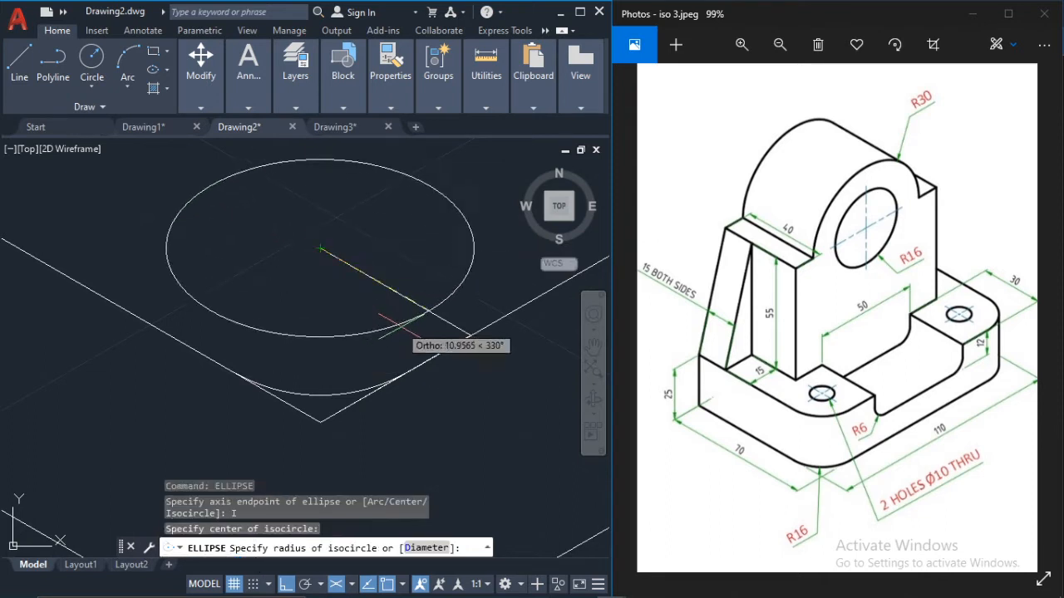
left_click(471, 334)
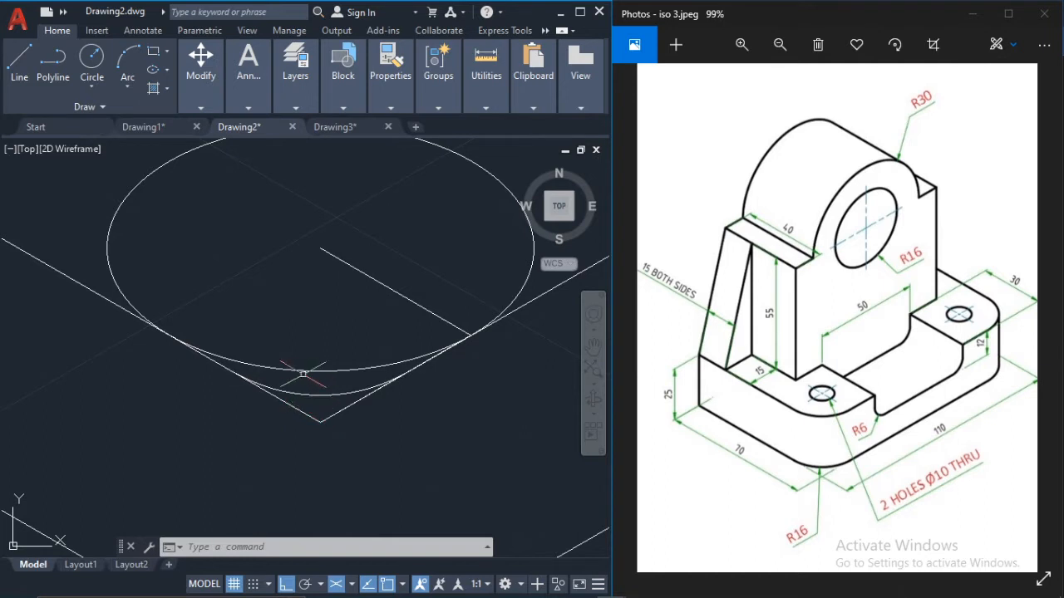
Step: Erase the old fillet arc at the upper front corner
scroll(284, 250, "down", 2)
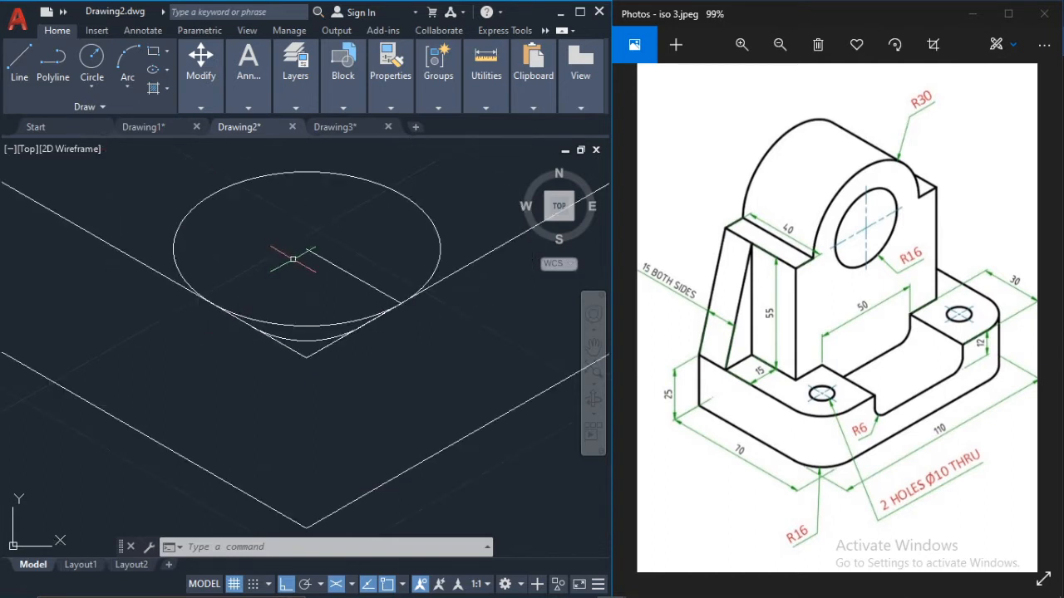
scroll(320, 344, "up", 3)
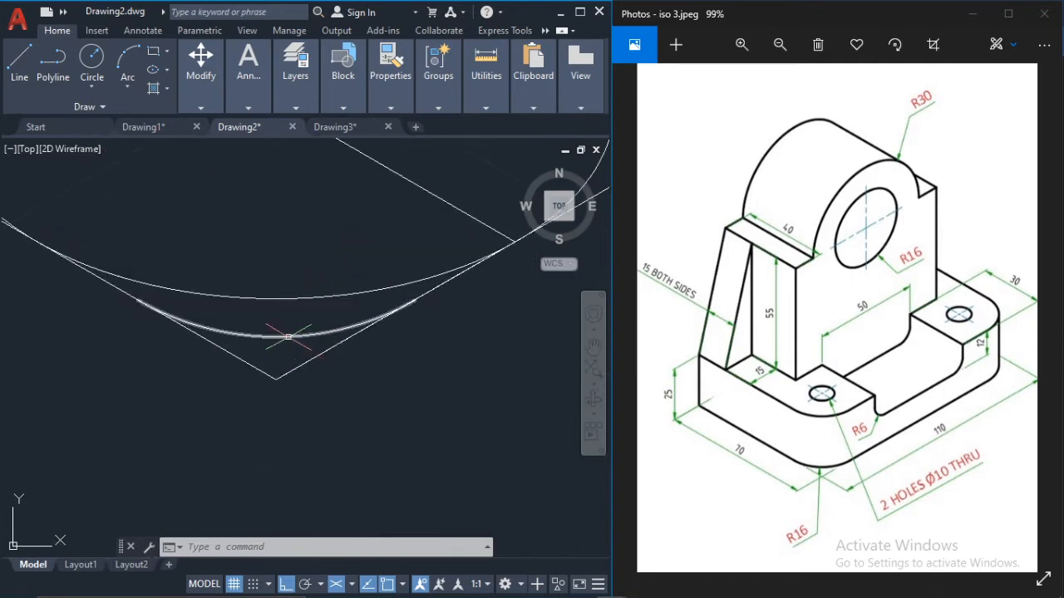
left_click(287, 336)
key("Delete")
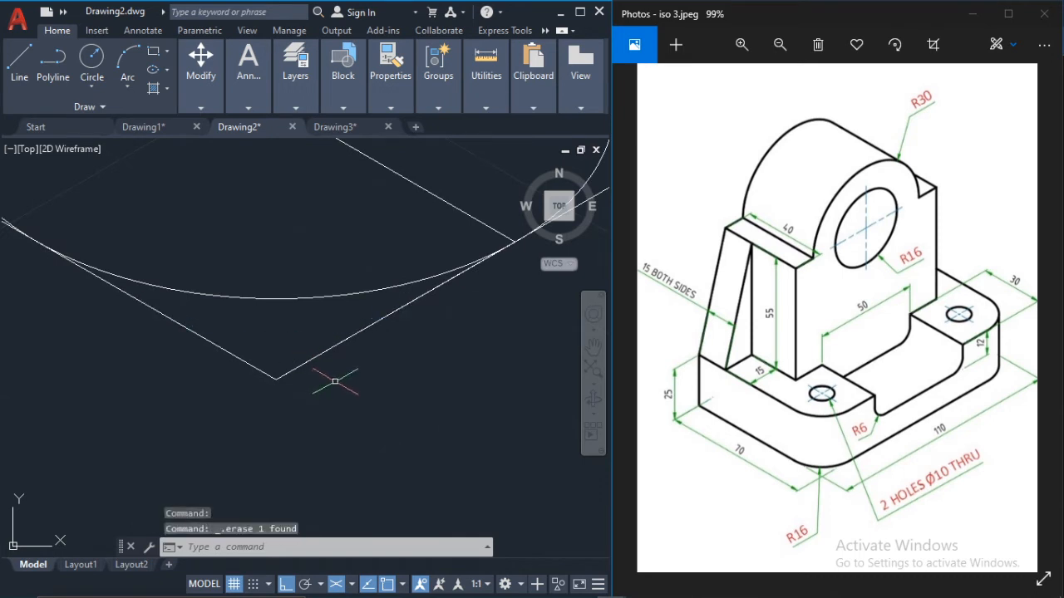
Step: Erase the construction line overlapping the upper 110-unit edge and trim both upper edges' corner segments outside the isocircle
scroll(323, 288, "down", 2)
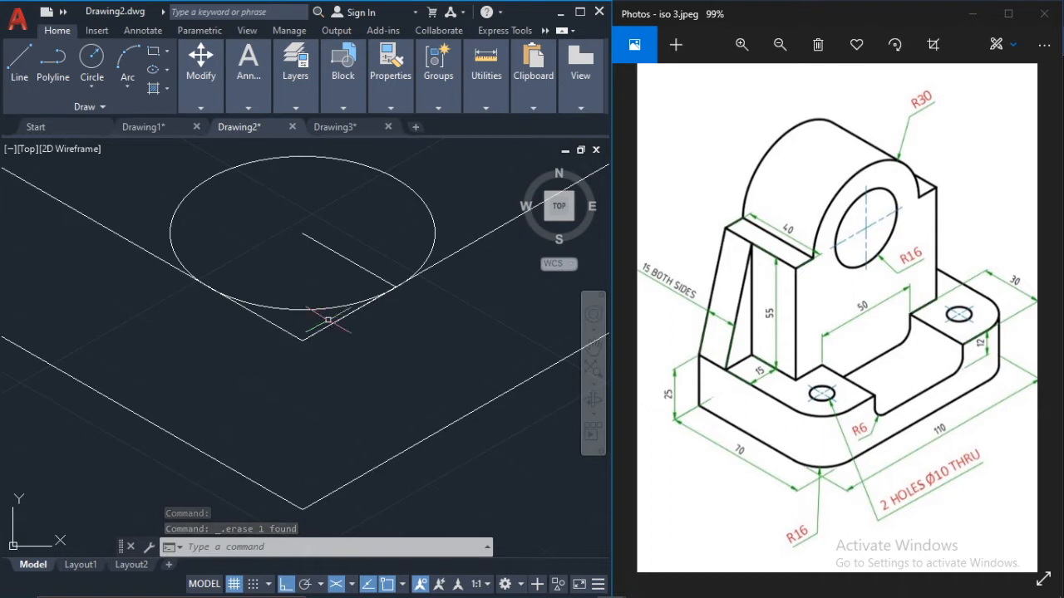
left_click(330, 322)
key("Delete")
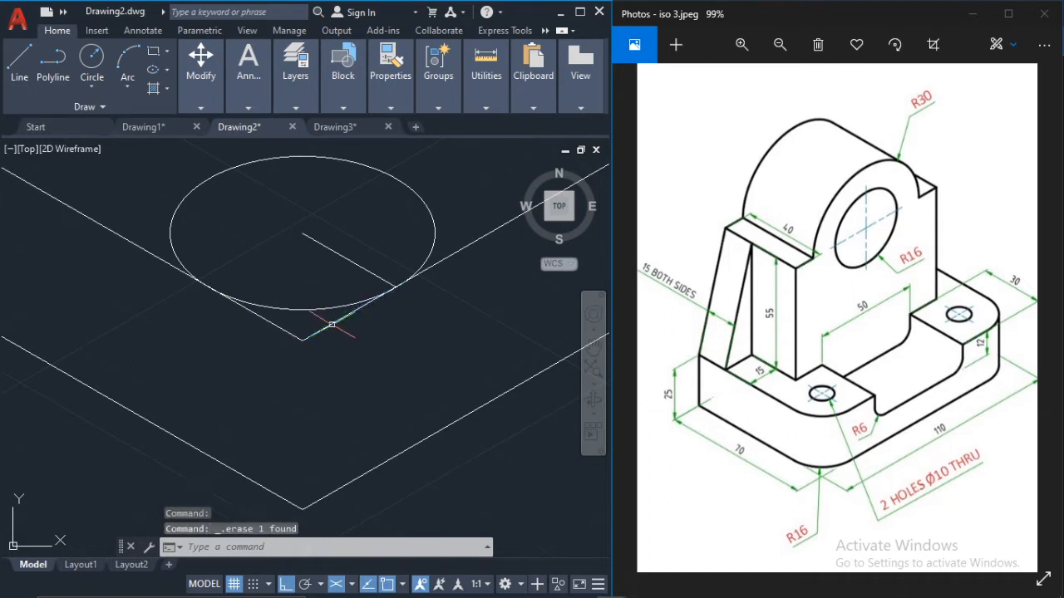
key("Return")
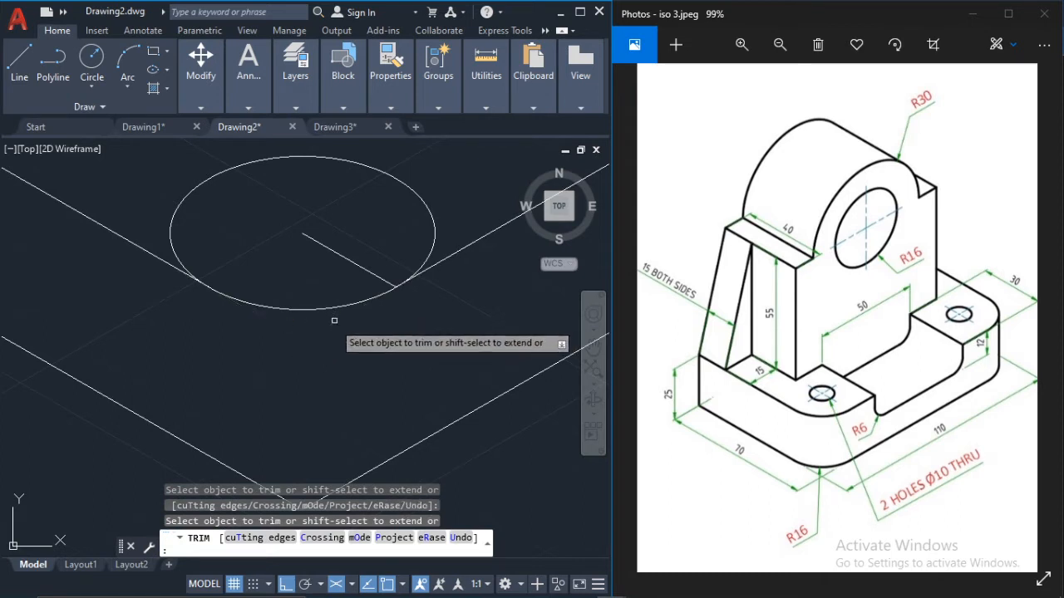
key("Escape")
scroll(332, 330, "down", 2)
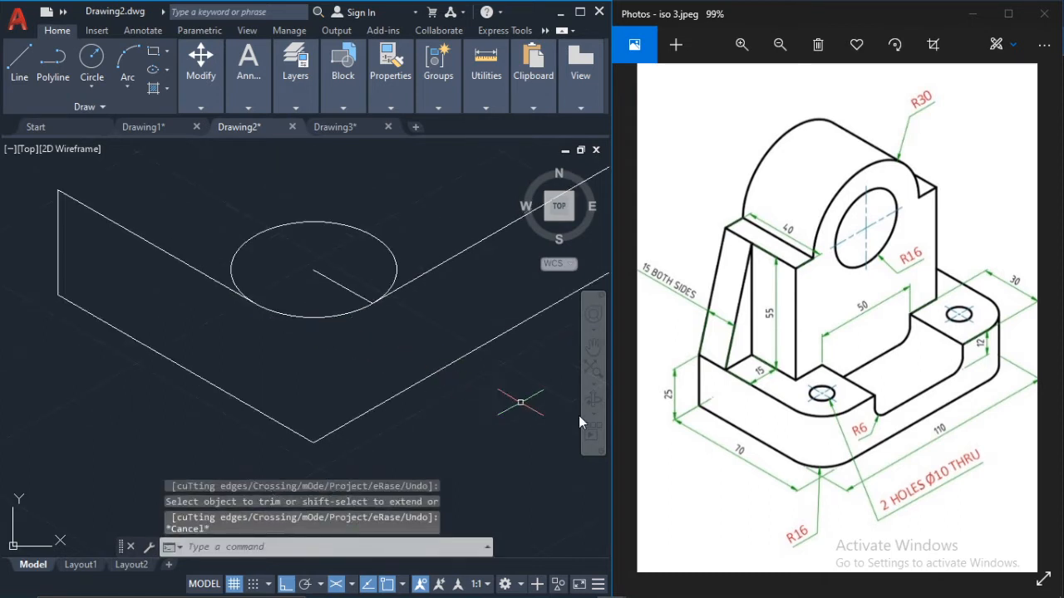
Step: Copy the isocircle 25 units straight down from its contact point on the upper 110-unit edge
left_click(300, 314)
mouse_move(192, 86)
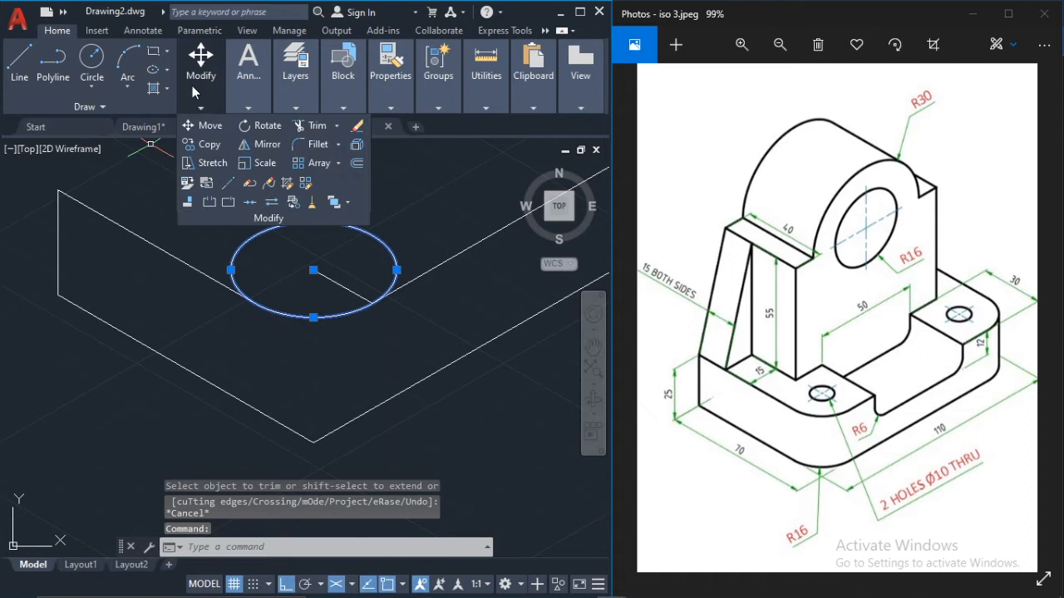
left_click(208, 146)
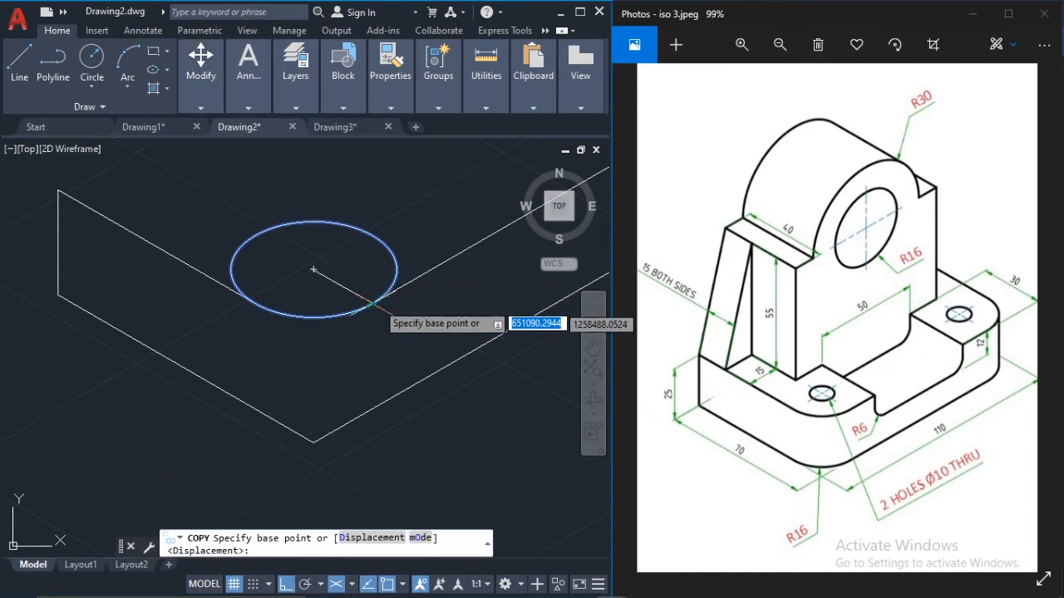
scroll(379, 292, "up", 4)
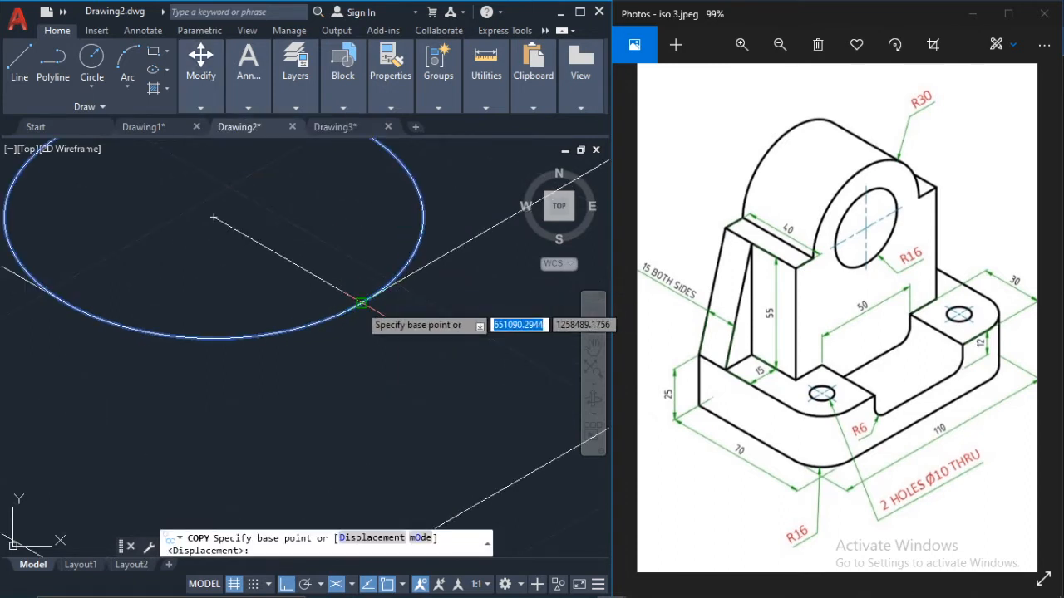
left_click(360, 303)
middle_click_drag(391, 391, 294, 251)
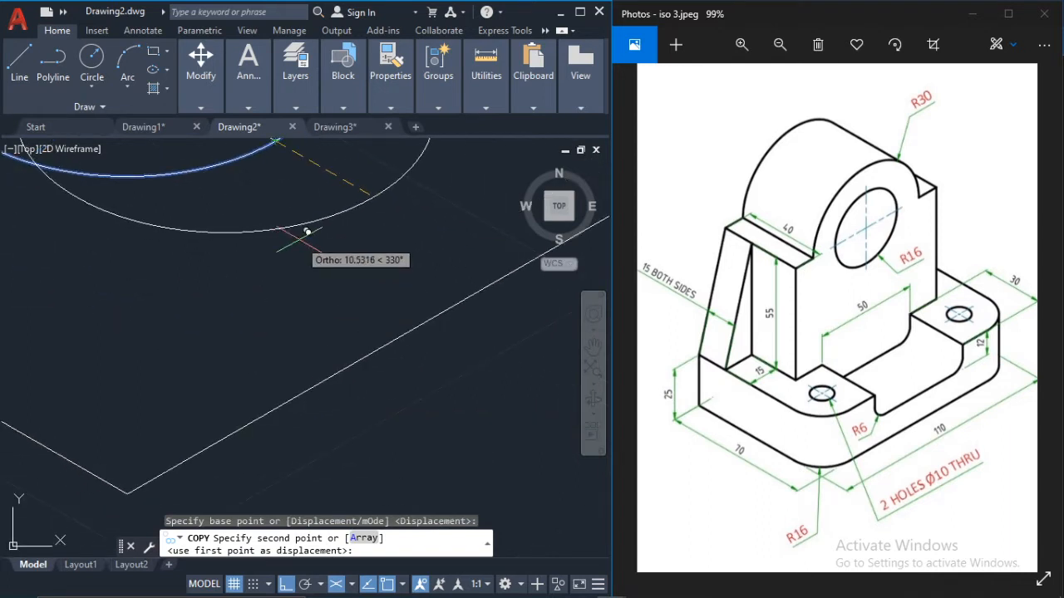
key("F5")
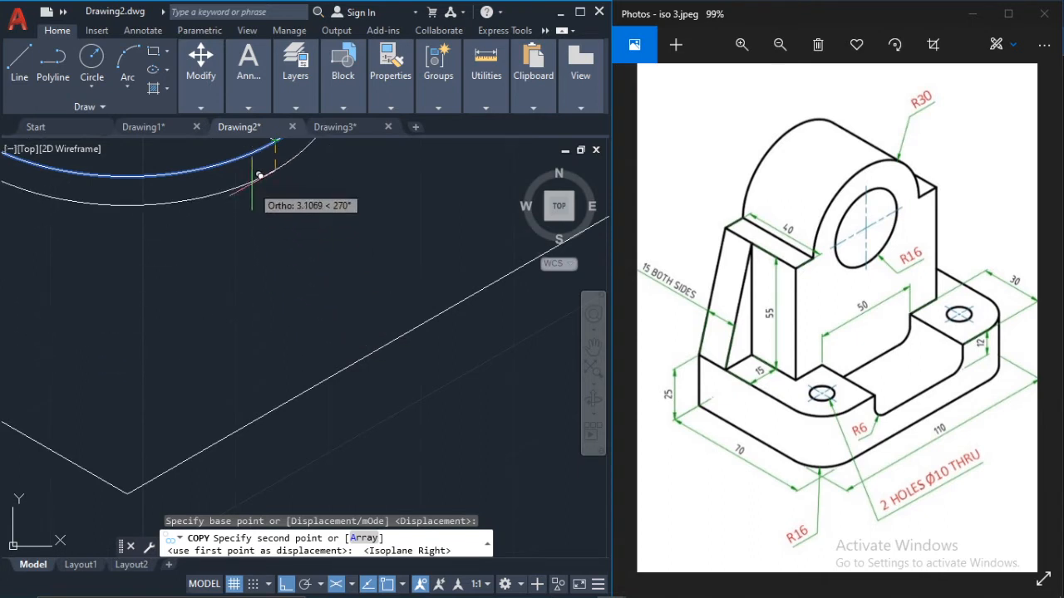
type("25")
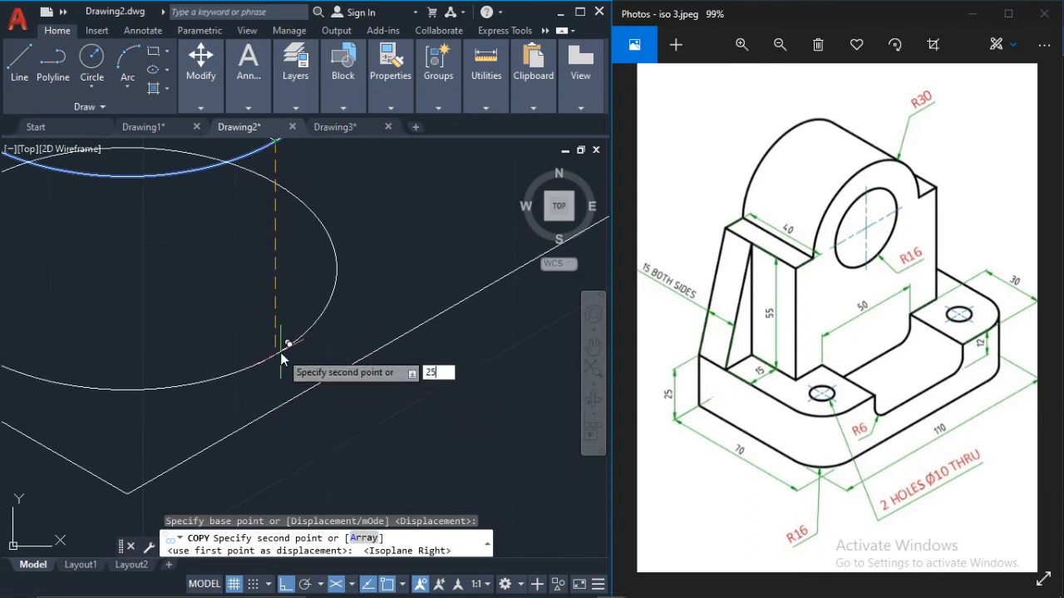
key("Return")
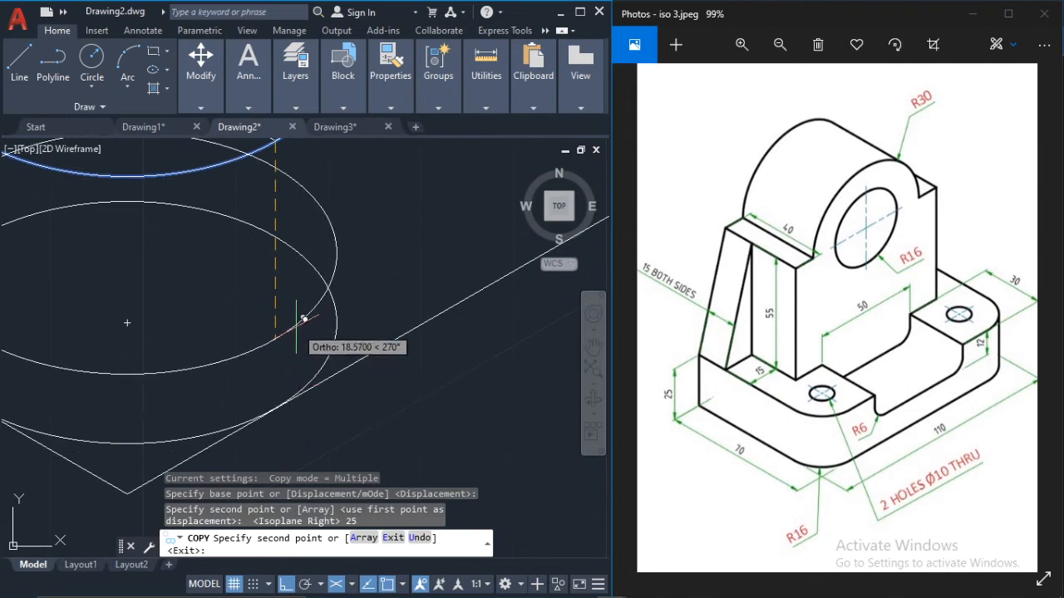
key("Escape")
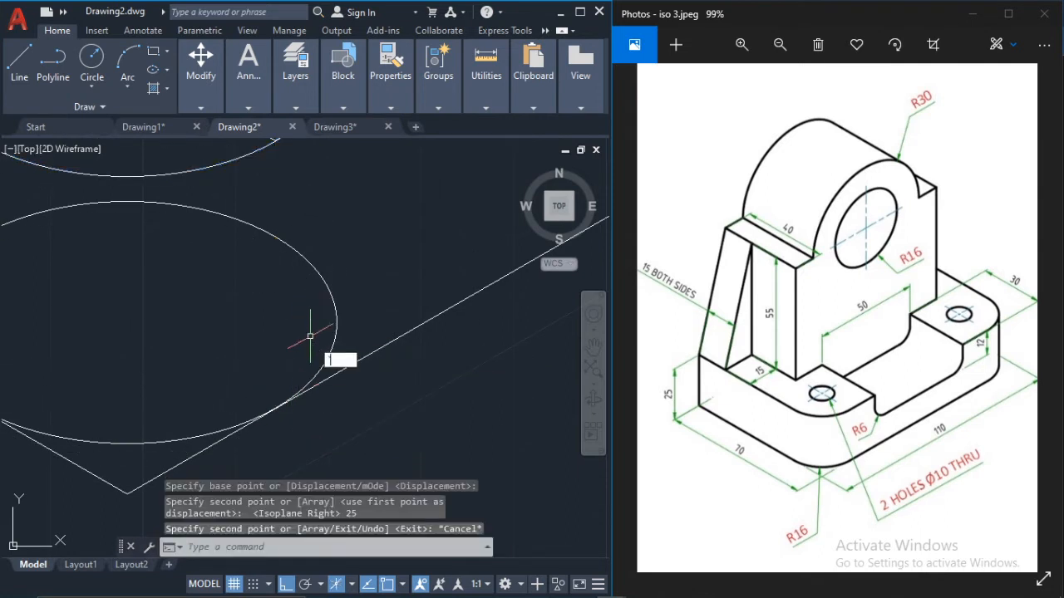
key("Escape")
key("Escape")
key("Escape")
Step: Try to trim the lower 110-unit edge at the copied isocircle and undo the trim
type("tr")
key("Return")
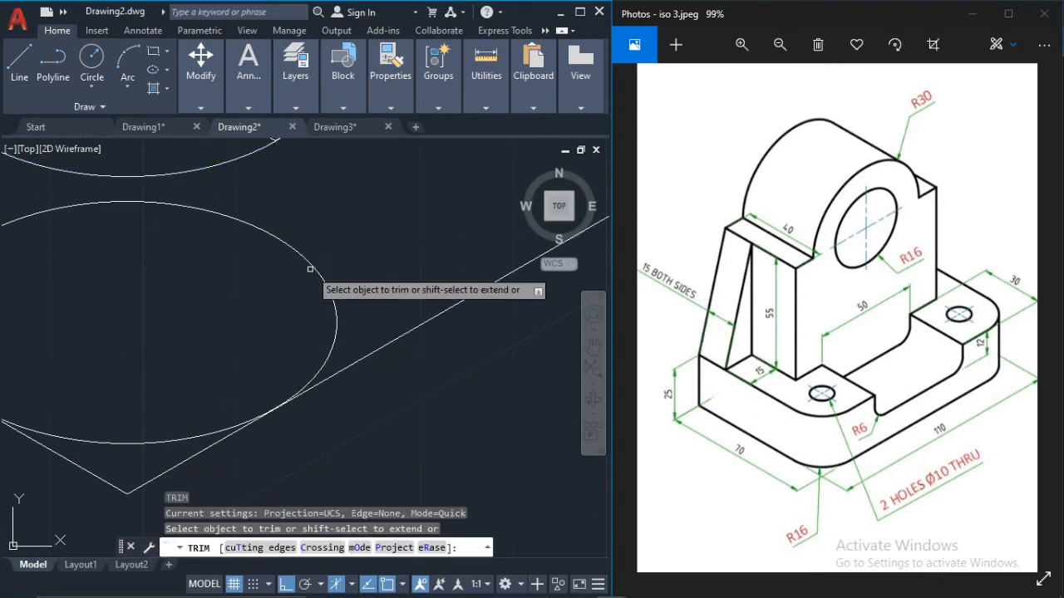
middle_click_drag(167, 428, 295, 316)
left_click(308, 352)
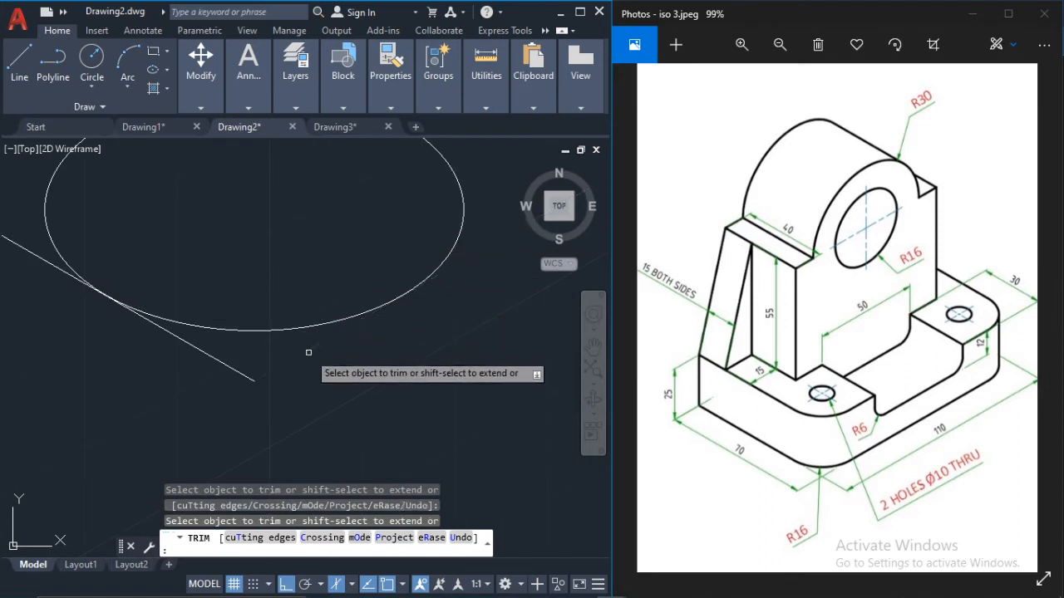
key("Escape")
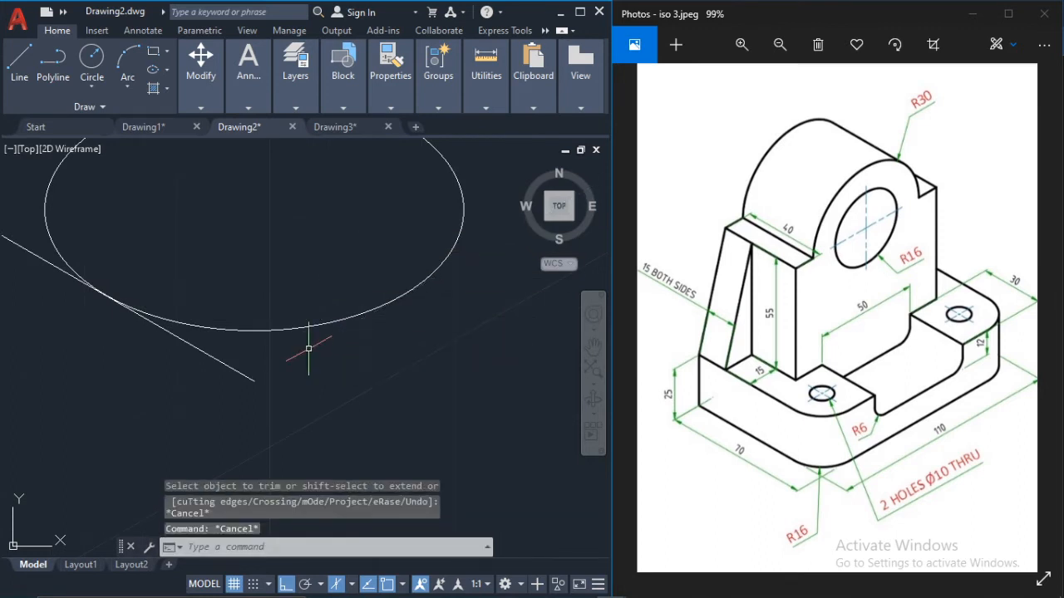
key("ctrl+z")
key("Escape")
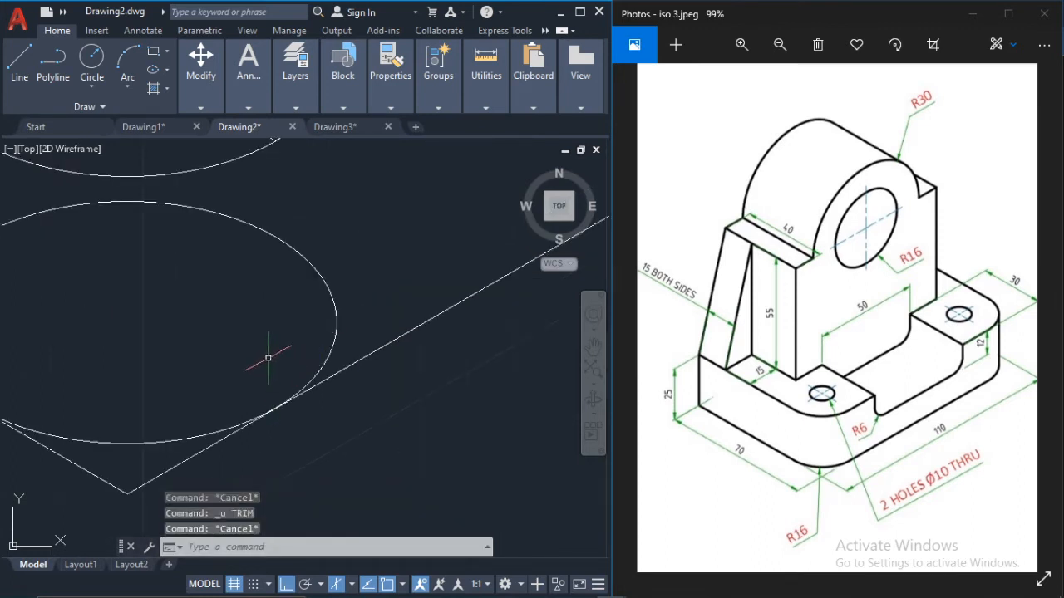
type("tr")
key("Return")
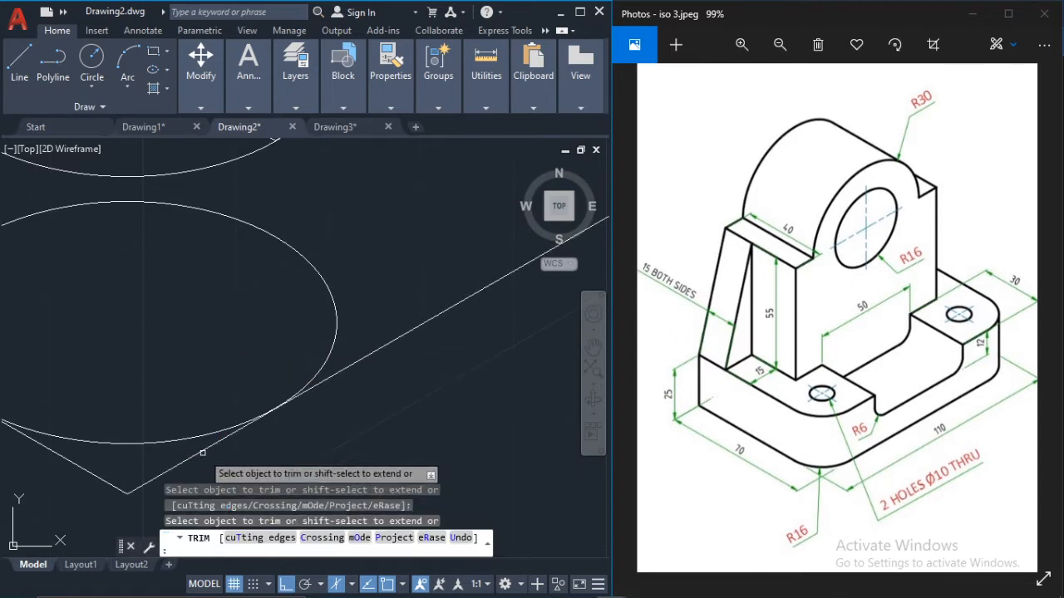
key("Escape")
Step: Draw a line from the lower isocircle's contact point on the 70-unit edge to its centre, continuing at 330° slightly past the 110-unit edge
left_click(18, 58)
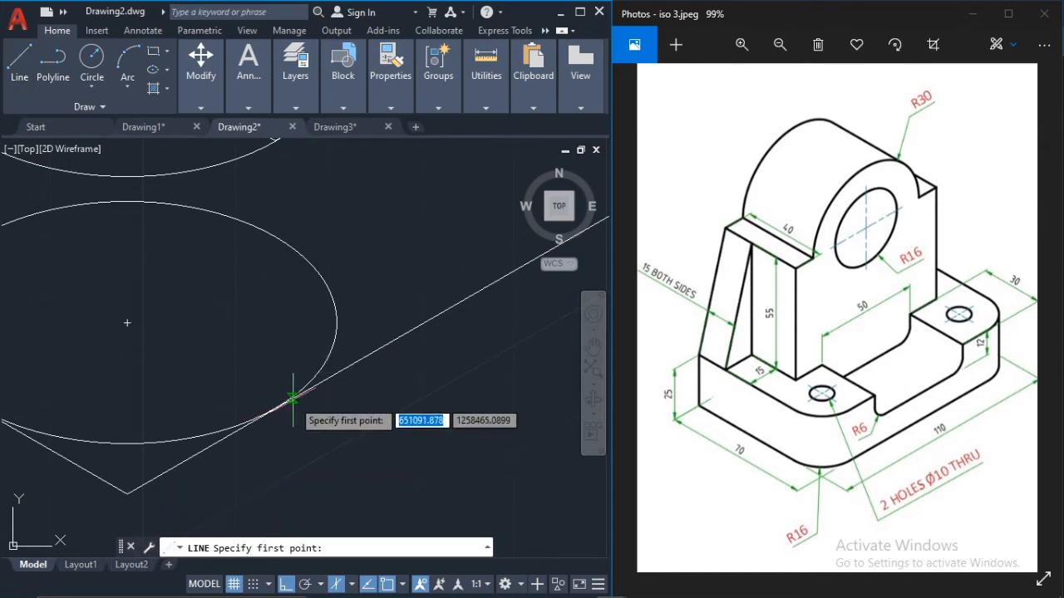
scroll(264, 417, "up", 2)
scroll(268, 413, "up", 3)
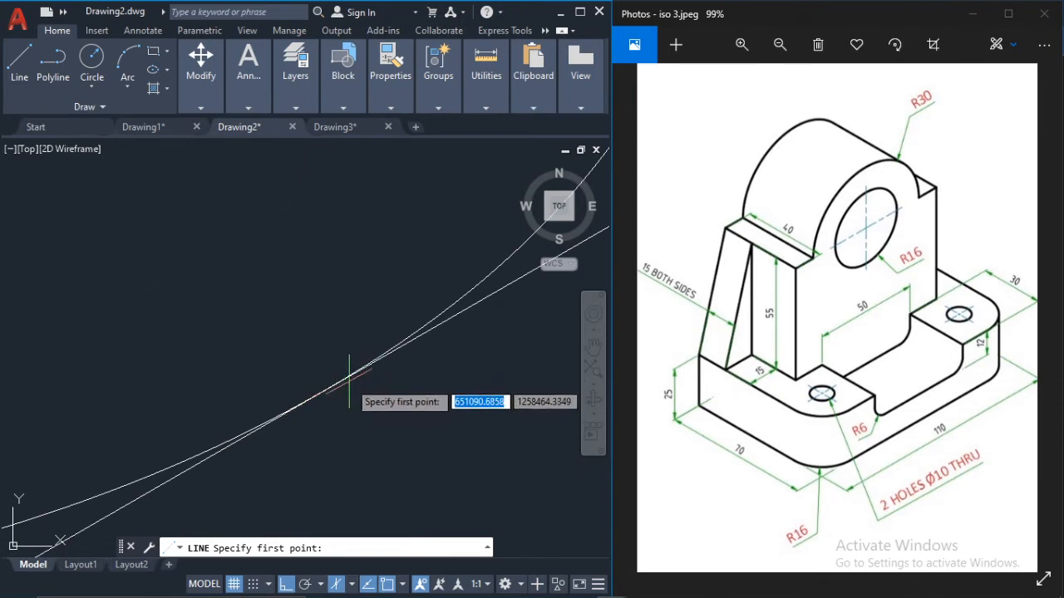
scroll(291, 382, "down", 4)
mouse_move(254, 373)
middle_mouse_down()
mouse_move(218, 339)
mouse_move(404, 347)
middle_mouse_up()
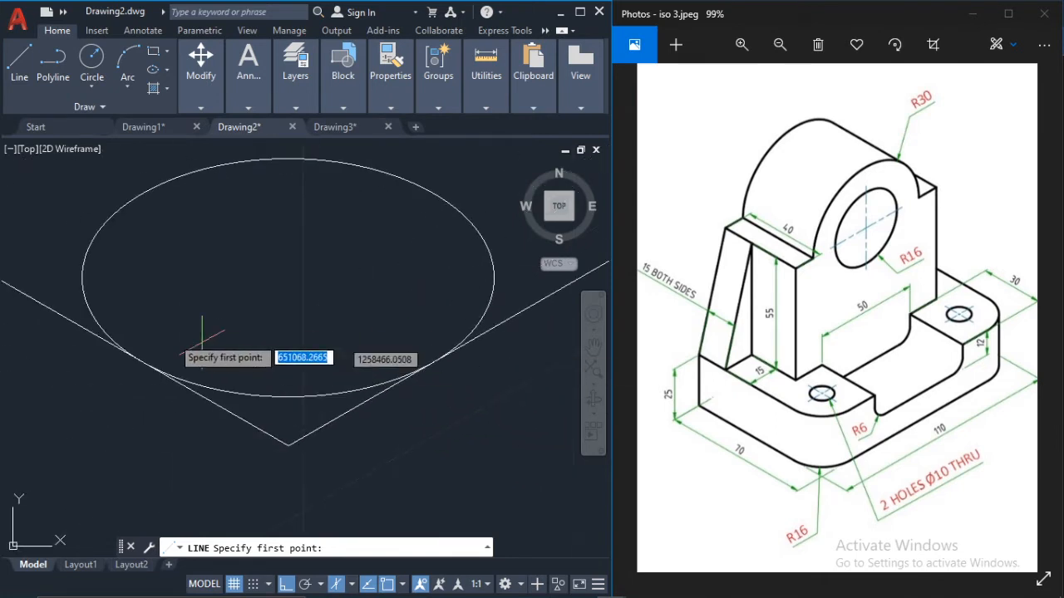
left_click(142, 361)
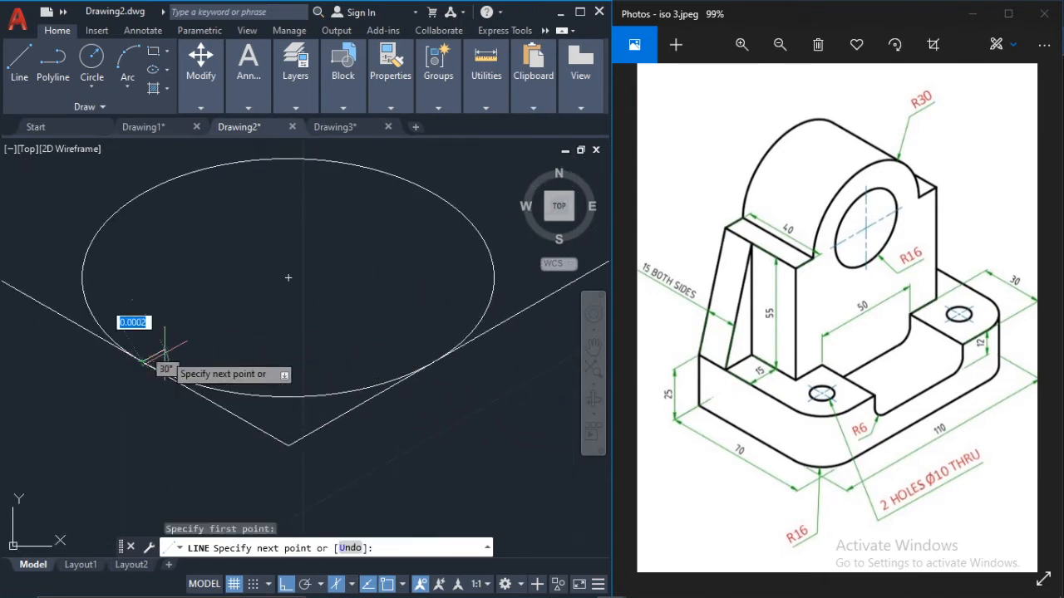
left_click(288, 278)
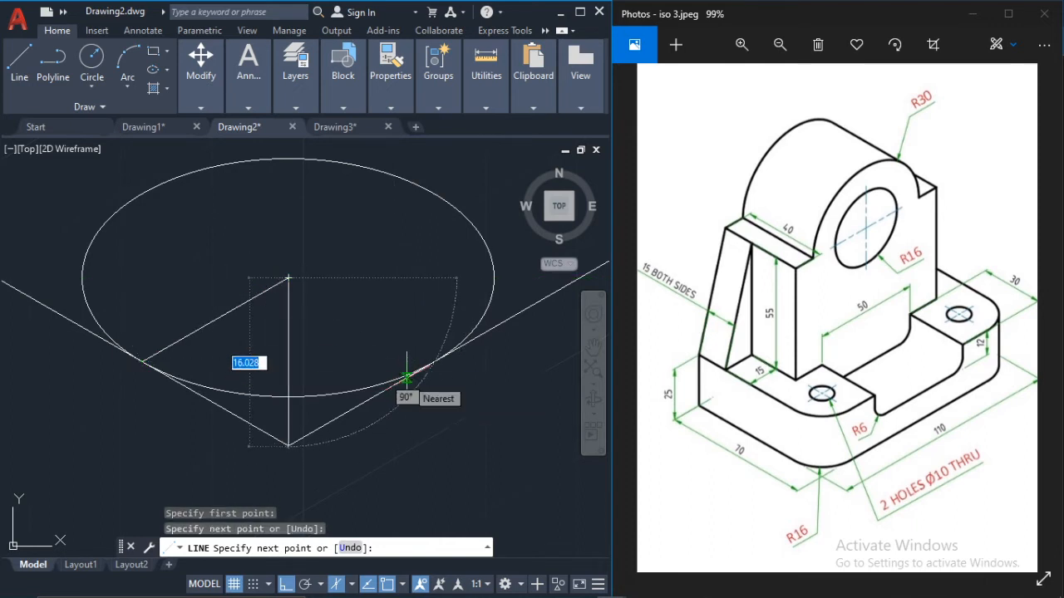
key("F5")
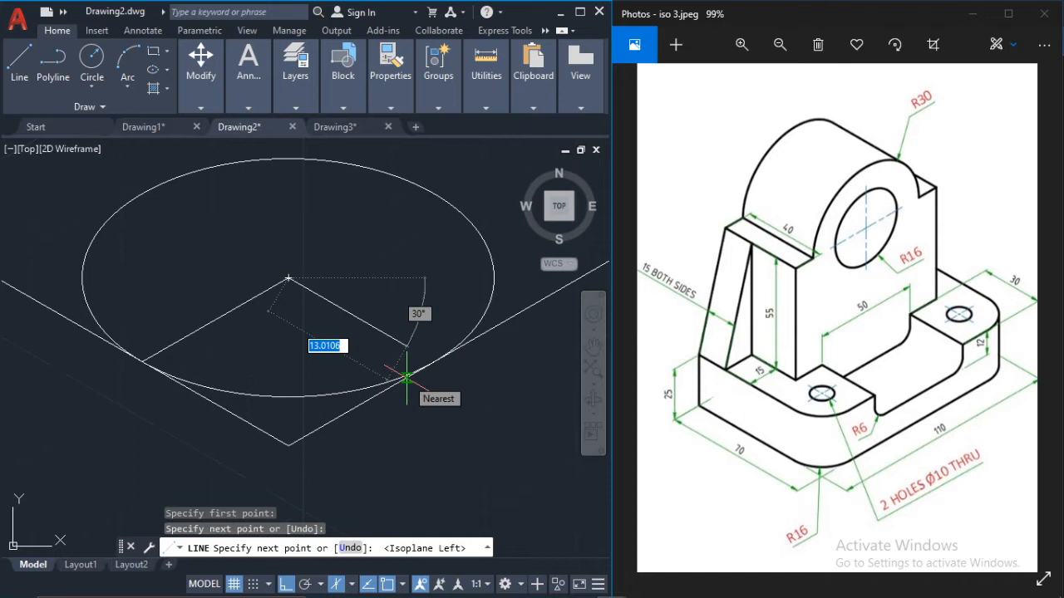
left_click(450, 372)
key("Escape")
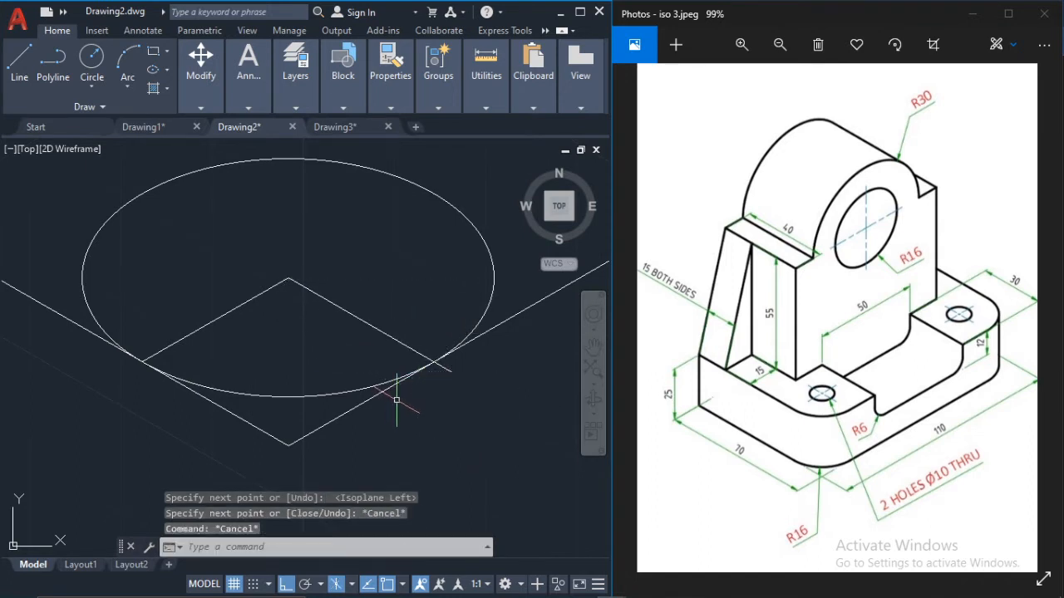
Step: Trim the sharp lower front corner by removing both edge segments outside the lower isocircle
key("Return")
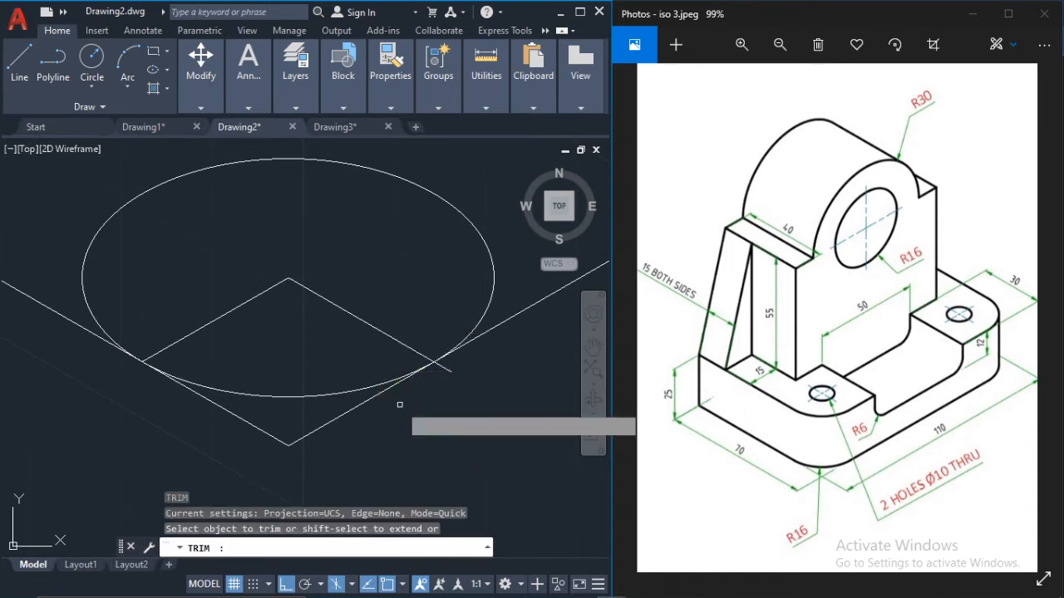
key("Return")
left_click(340, 418)
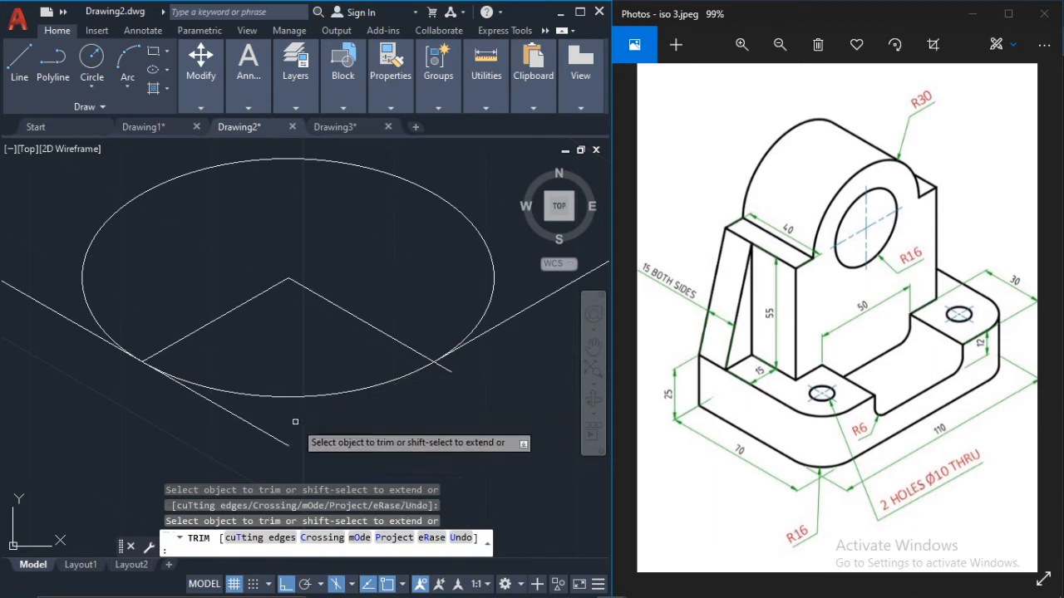
left_click(264, 431)
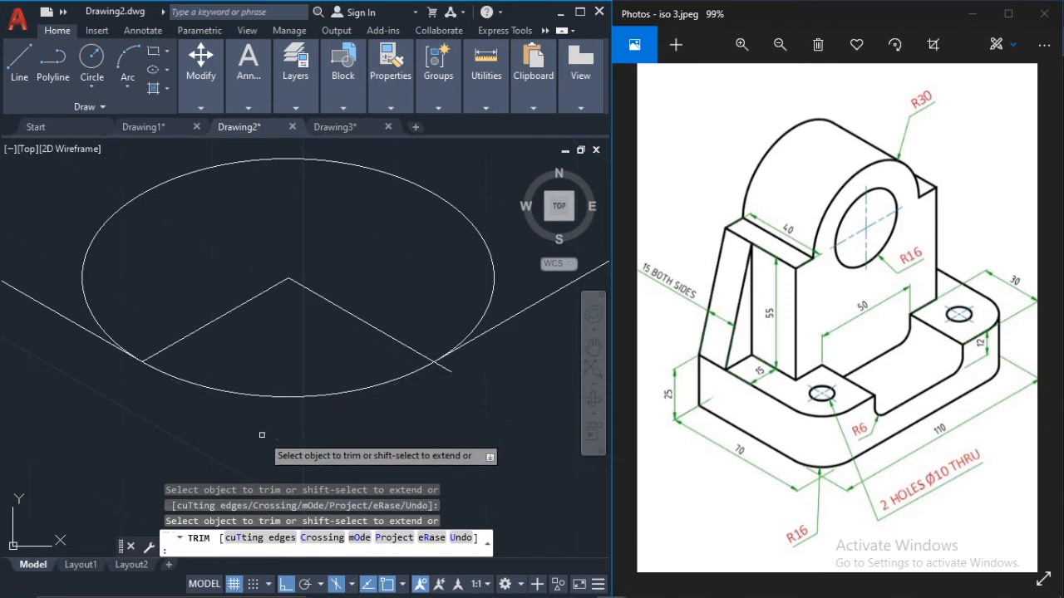
Step: Trim away the lower isocircle above the rounded front corner and erase the two construction lines meeting at its centre
left_click(477, 326)
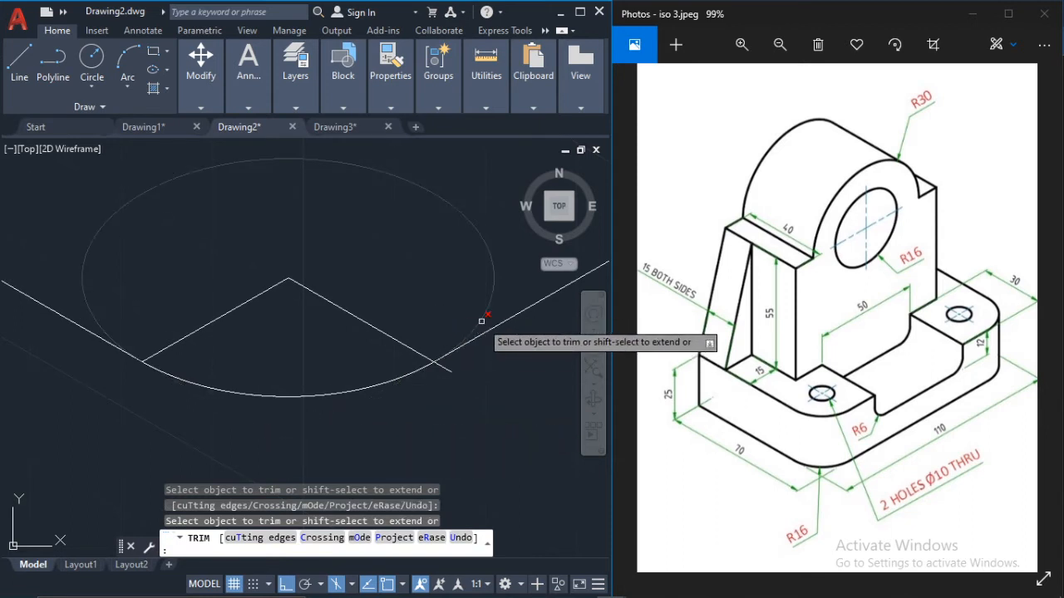
key("Escape")
left_click(412, 349)
left_click(232, 310)
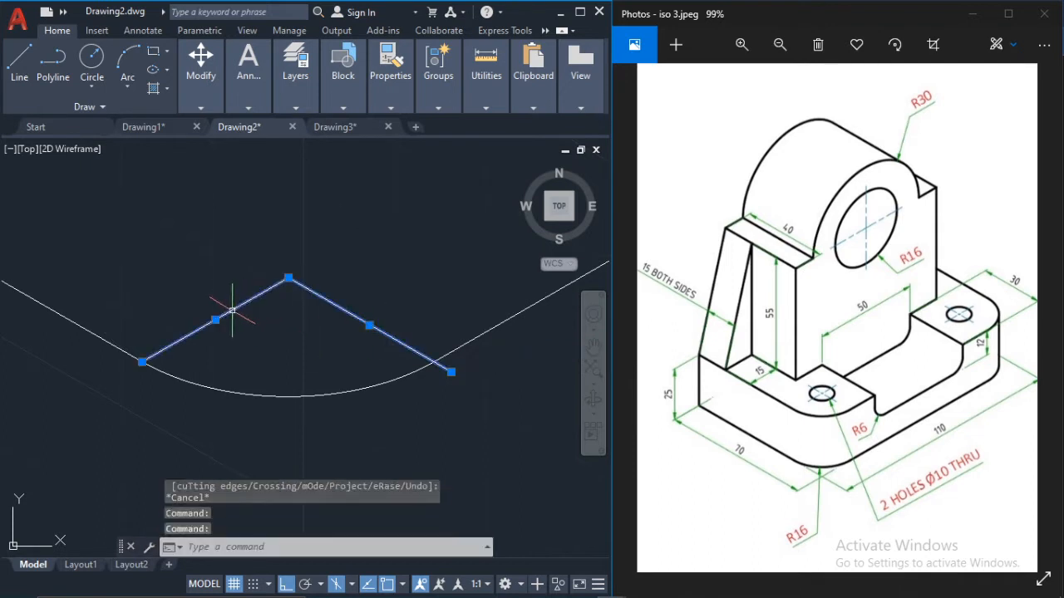
key("Delete")
scroll(331, 337, "down", 2)
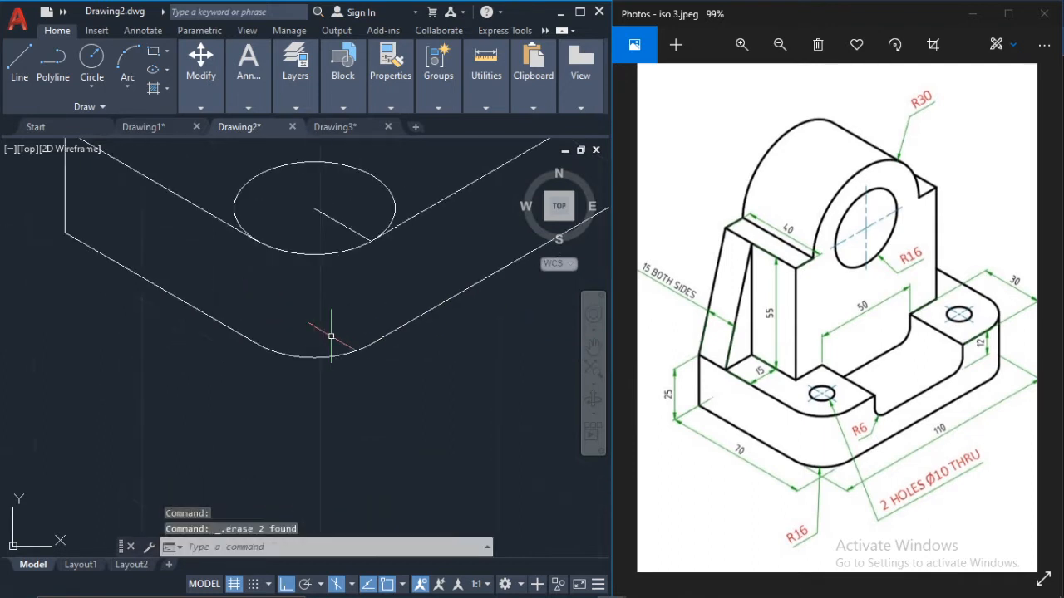
Step: Trim the upper isocircle down to its front corner arc and erase the remaining construction line from its centre
middle_click_drag(328, 274, 359, 335)
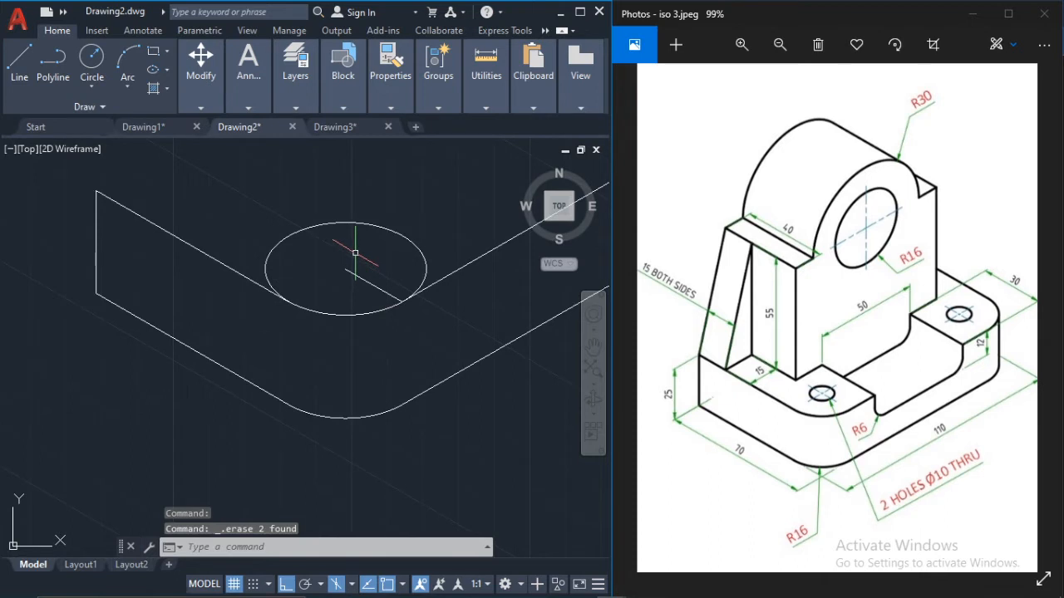
type("tr")
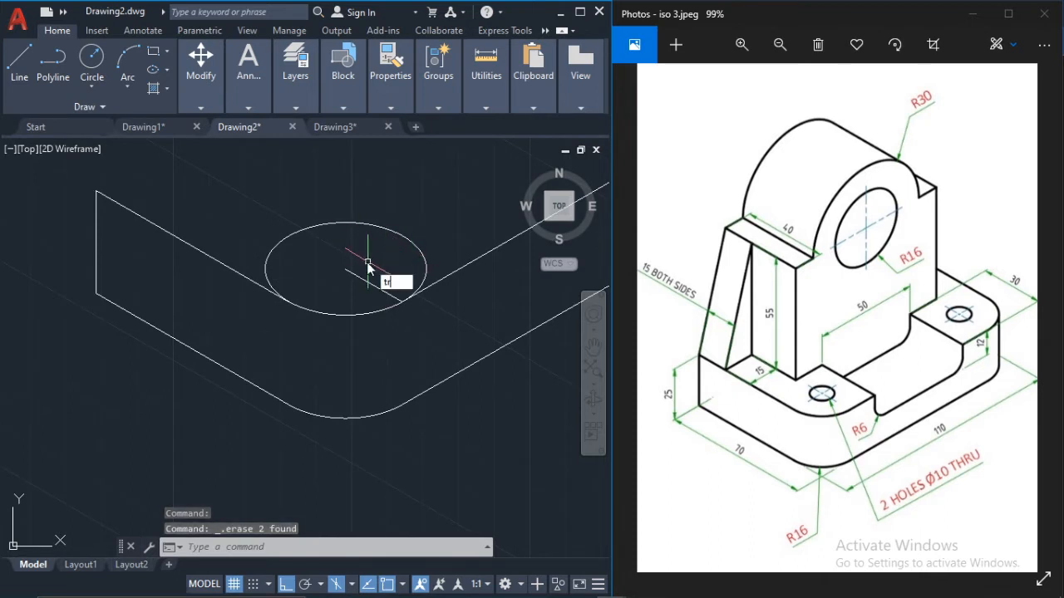
key("Return")
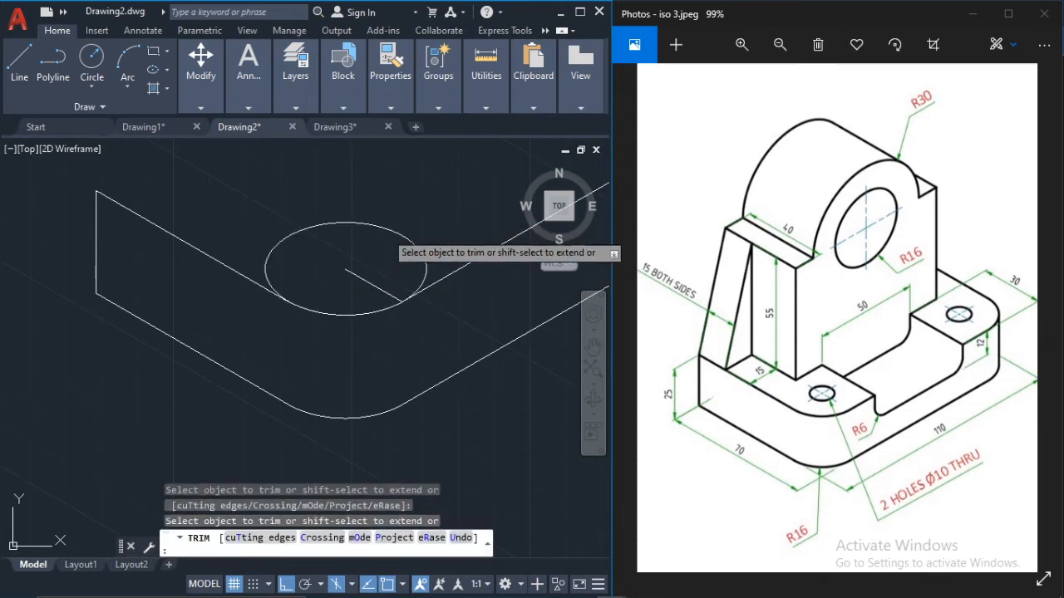
left_click(387, 233)
left_click(396, 231)
left_click(397, 231)
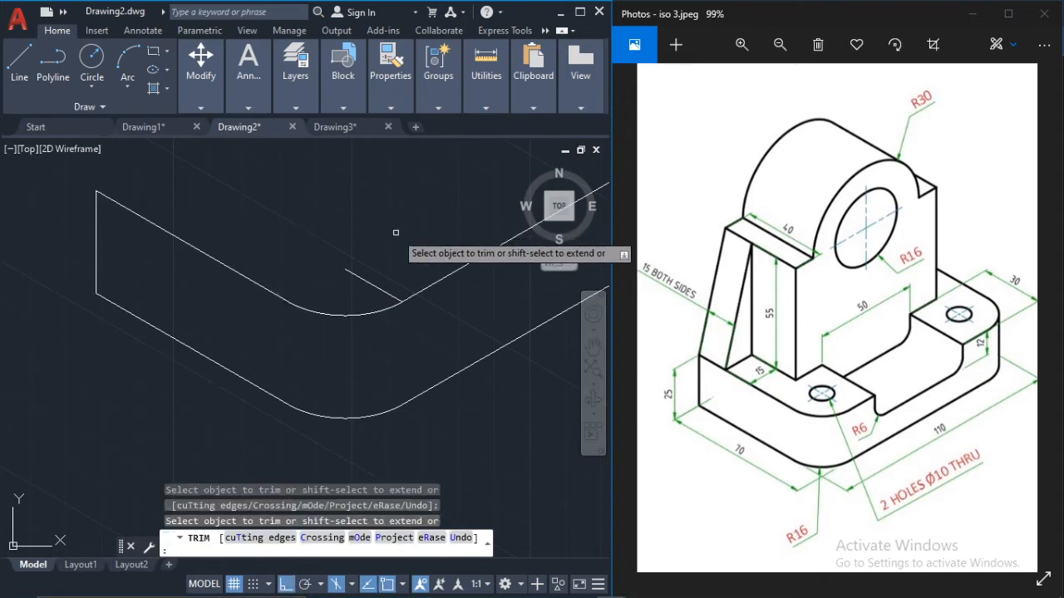
key("Escape")
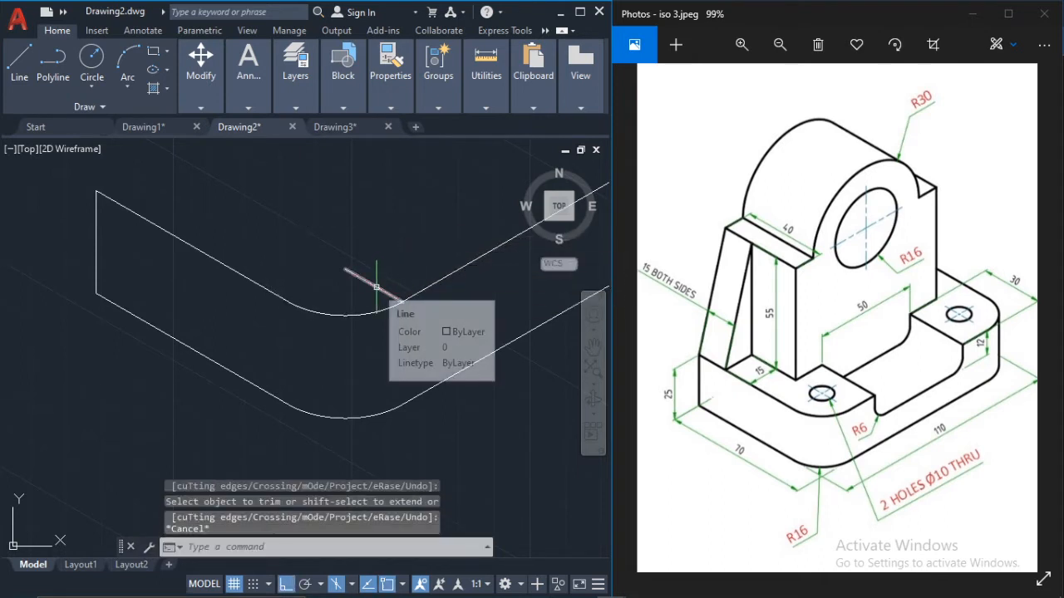
left_click(374, 285)
key("Delete")
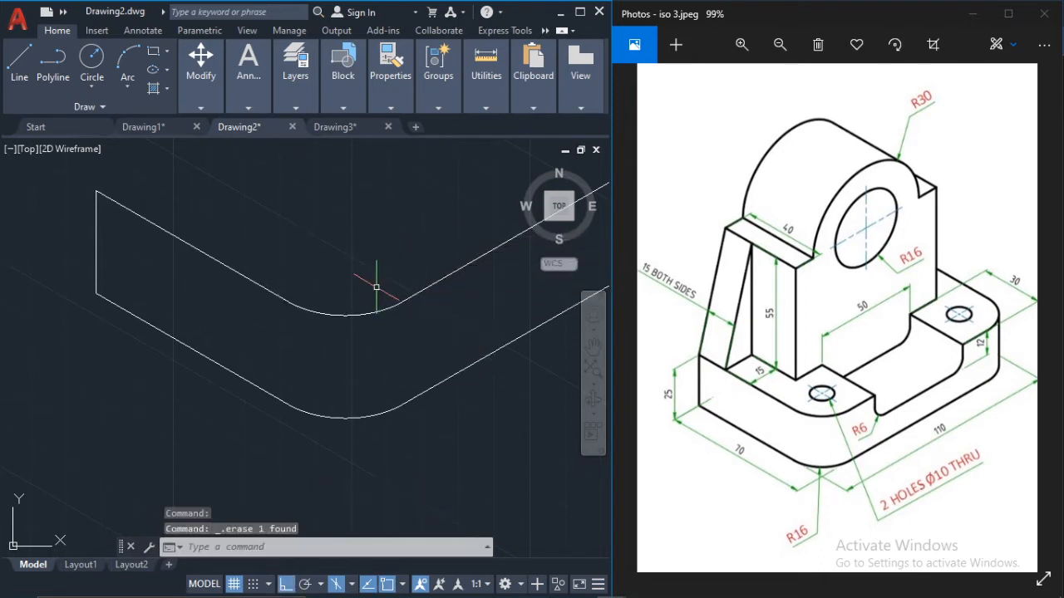
Step: Draw a line from the upper end of the base's vertical edge 15 units at 330°, continuing 15 units at 30° in the top isoplane
scroll(373, 285, "down", 3)
scroll(366, 291, "up", 2)
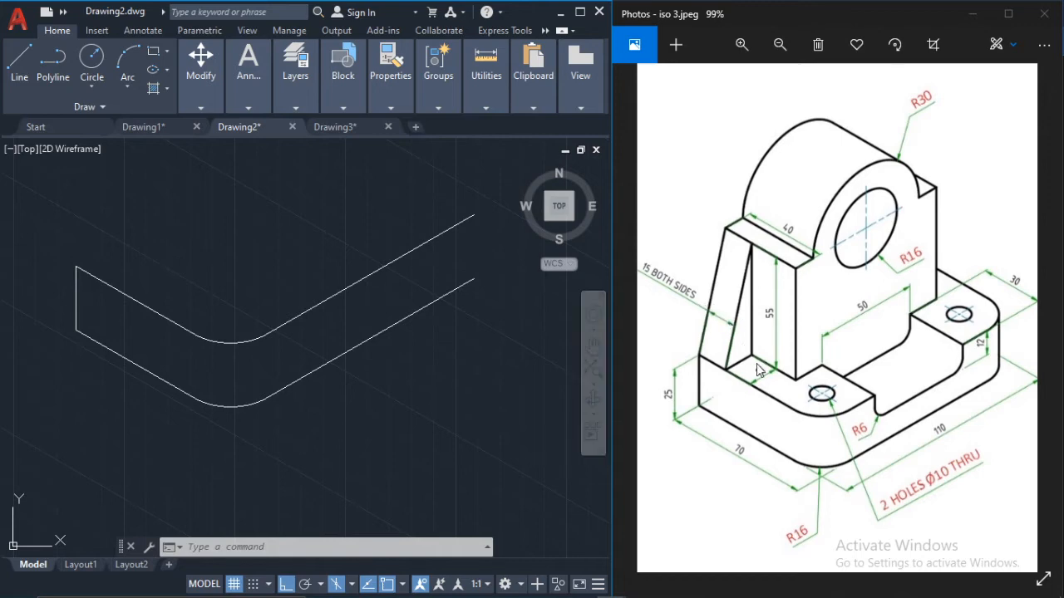
left_click(20, 60)
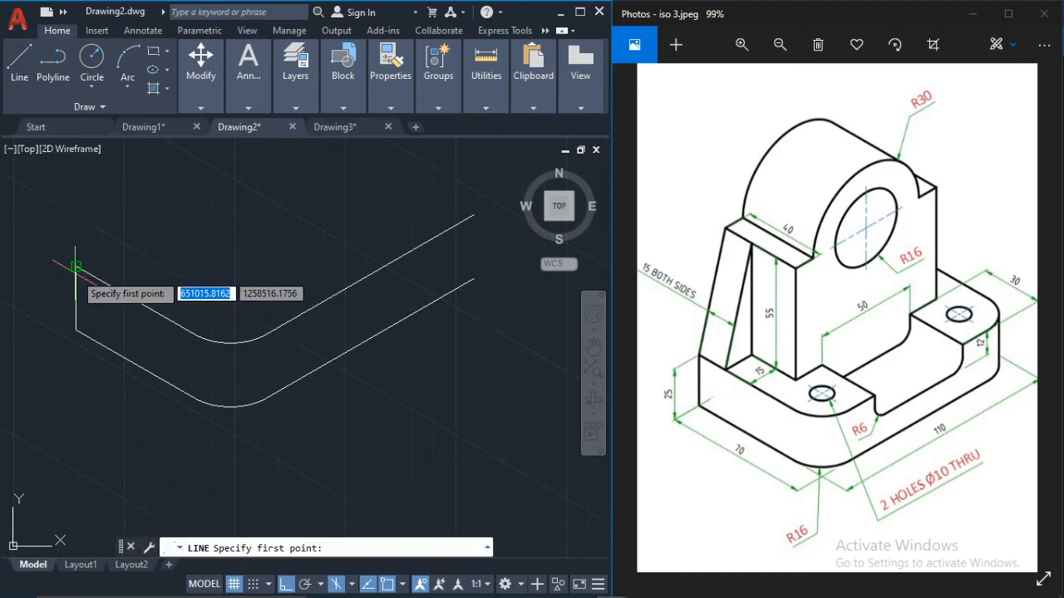
left_click(76, 267)
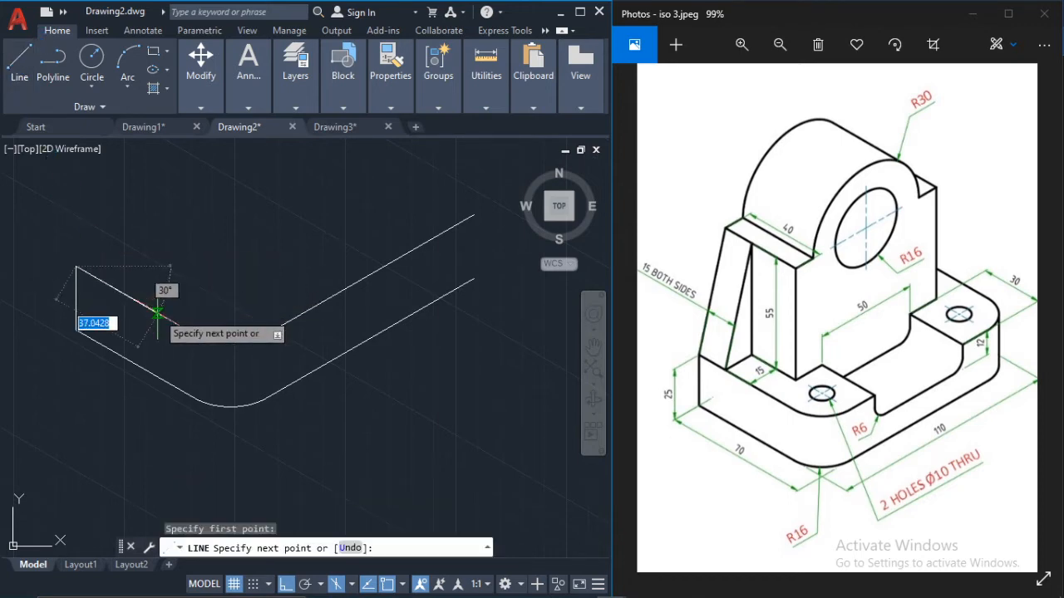
type("1")
key("Return")
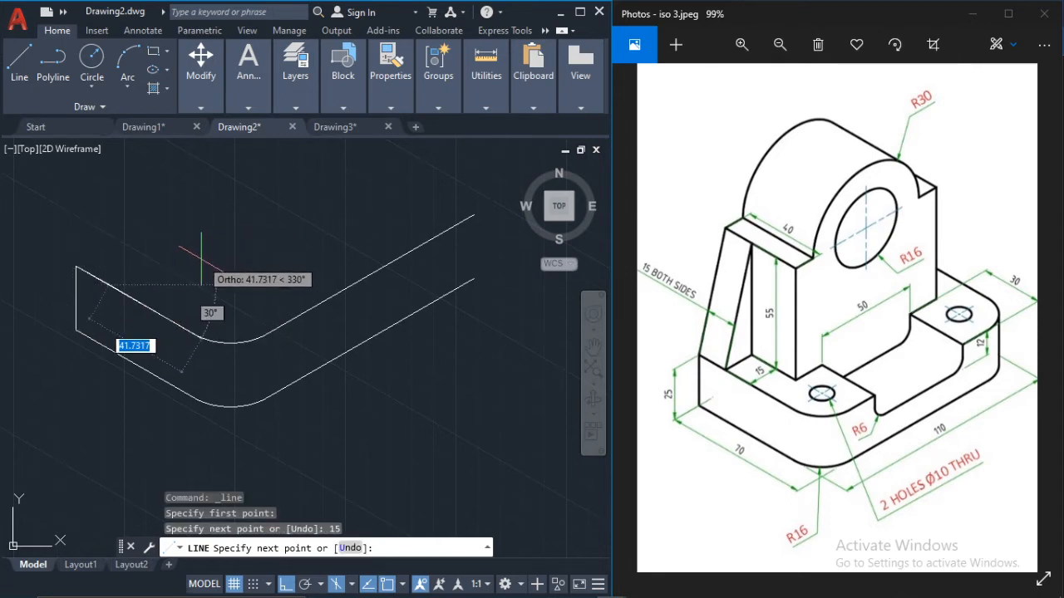
key("F5")
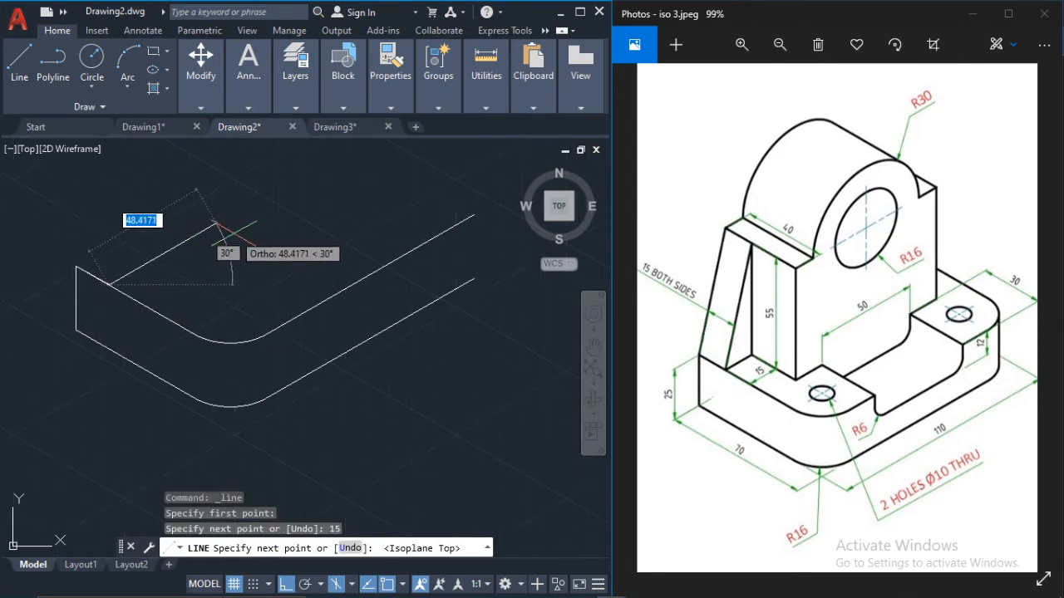
type("1")
key("Return")
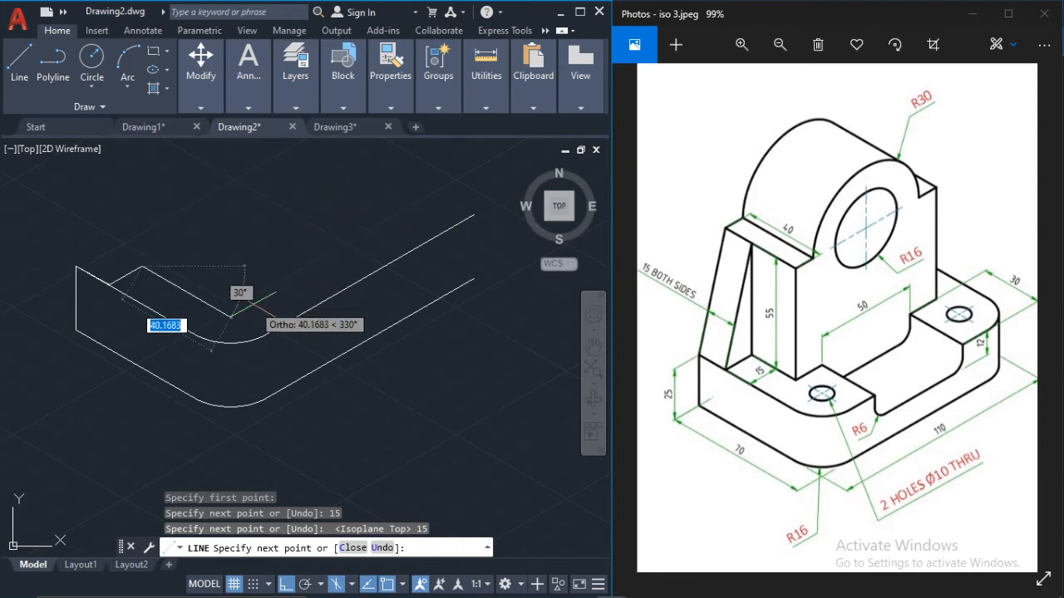
Step: Continue the line 25 units at 330°, 15 units at 30°, and at 330° slightly past the upper 110-unit edge
type("25")
key("Return")
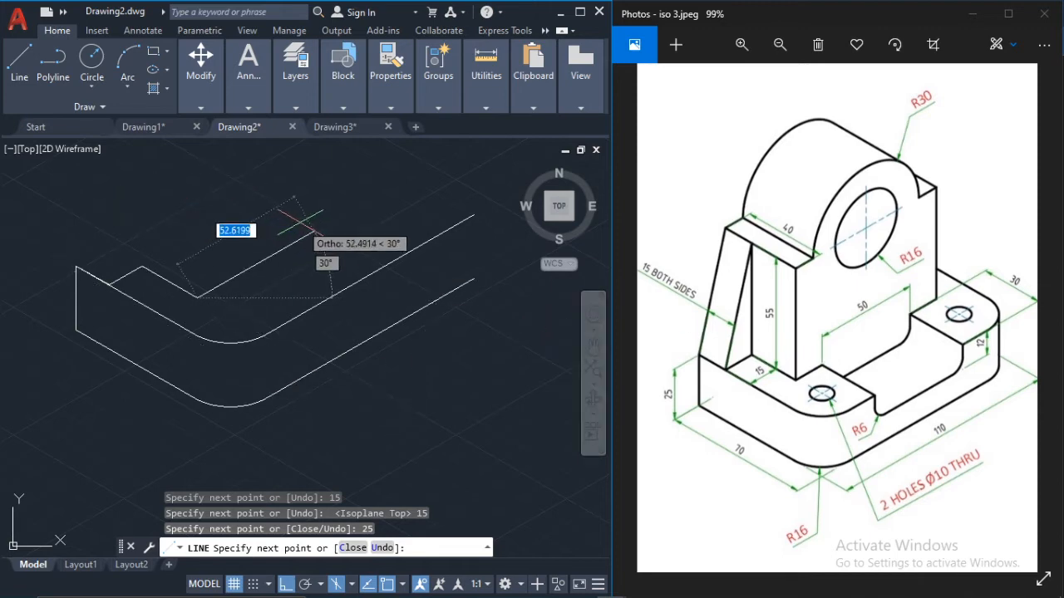
type("1")
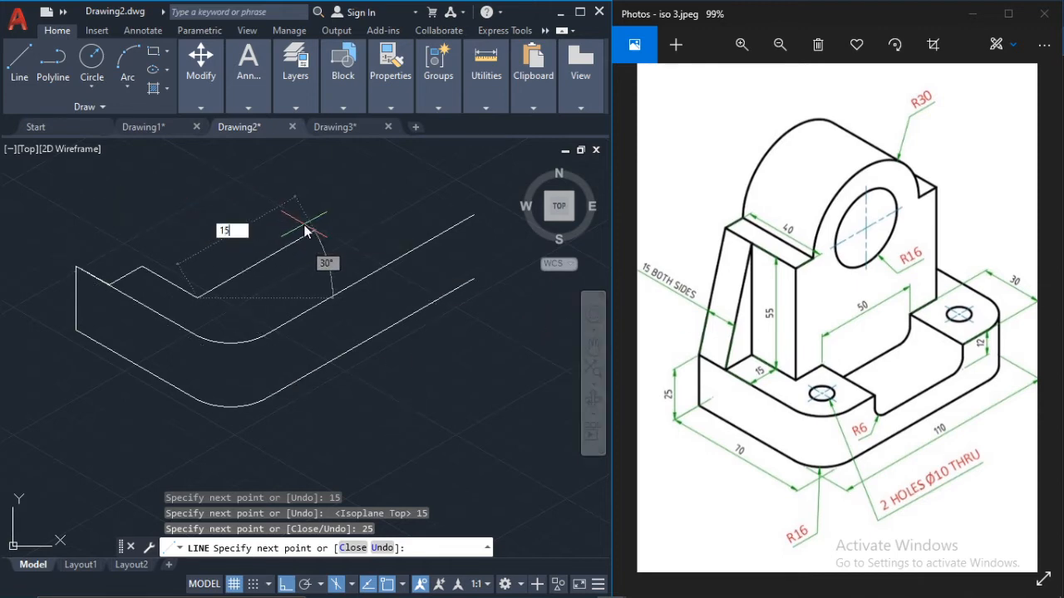
type("5")
key("Return")
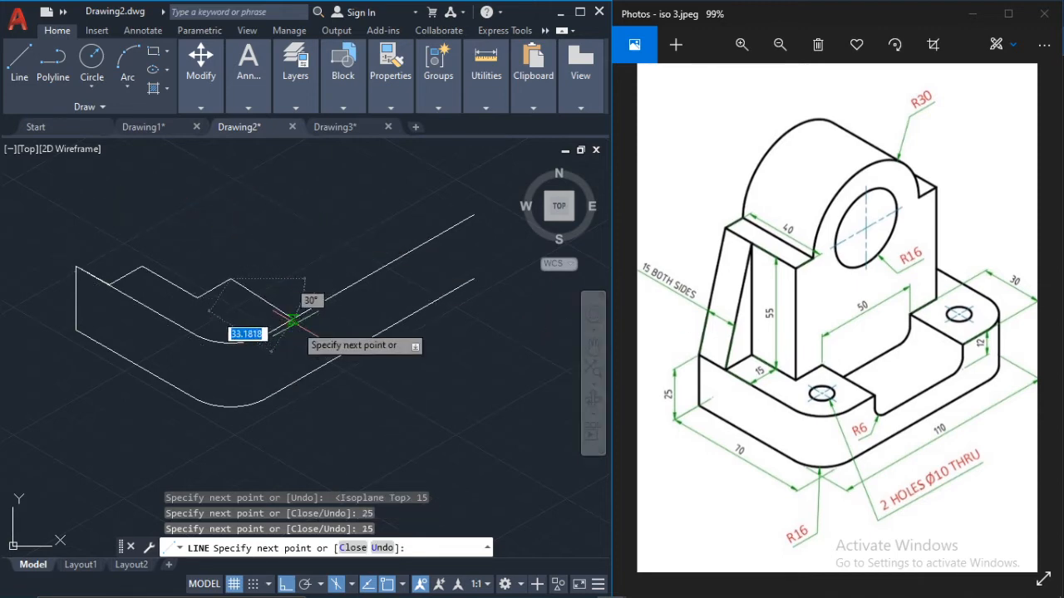
scroll(250, 285, "up", 3)
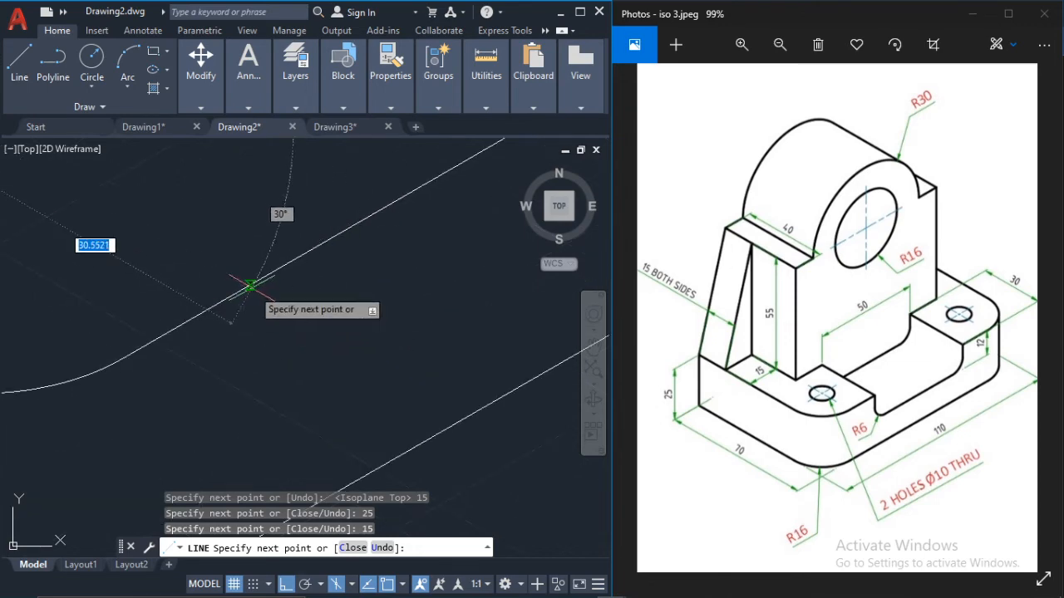
left_click(250, 285)
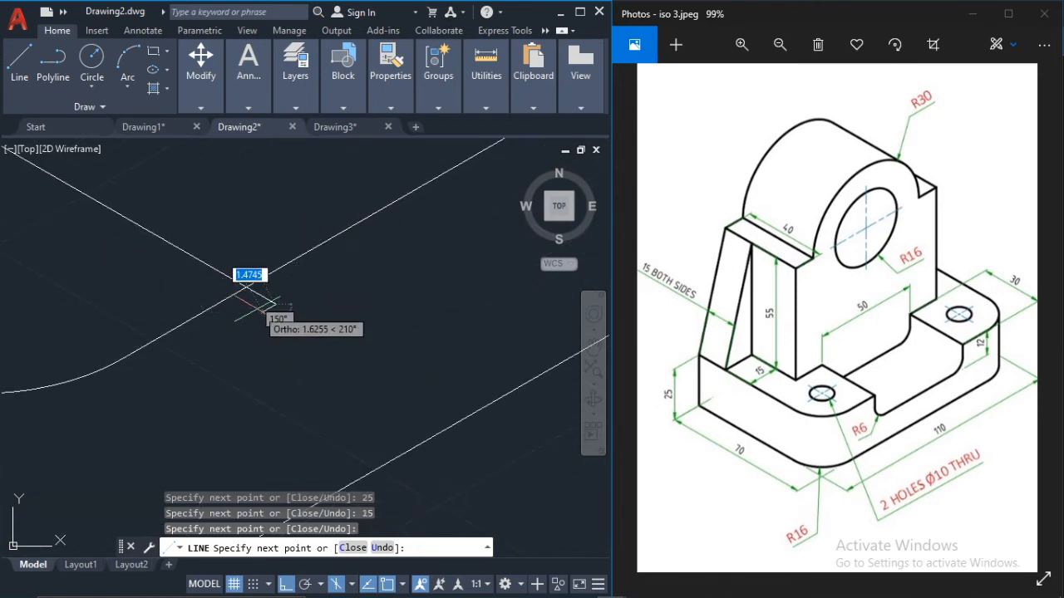
key("Escape")
key("Escape")
Step: Trim the short overhang of the 330° line beyond the upper 110-unit edge
type("tr")
key("Return")
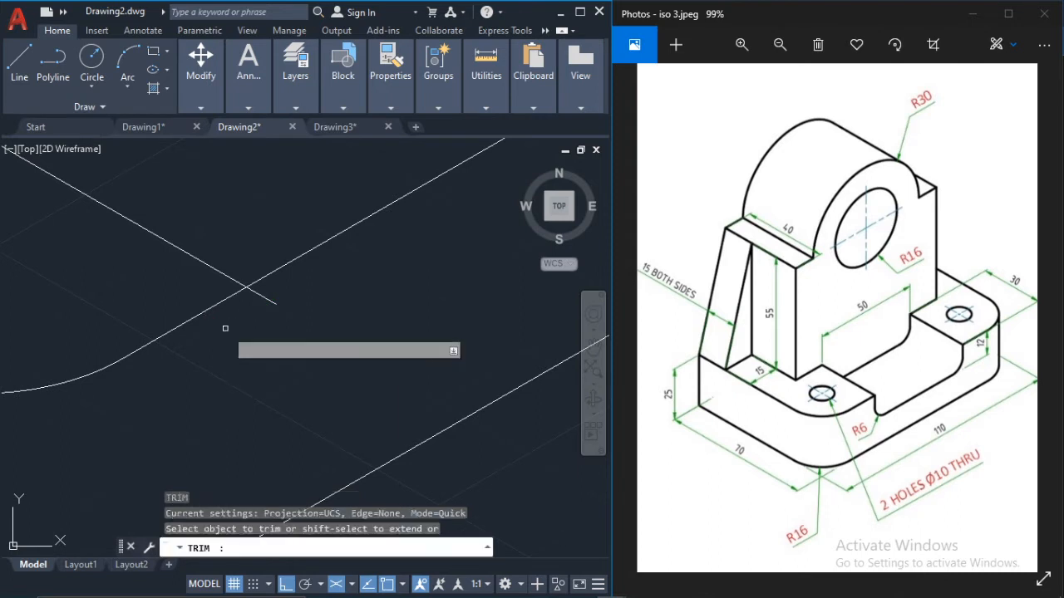
left_click(262, 296)
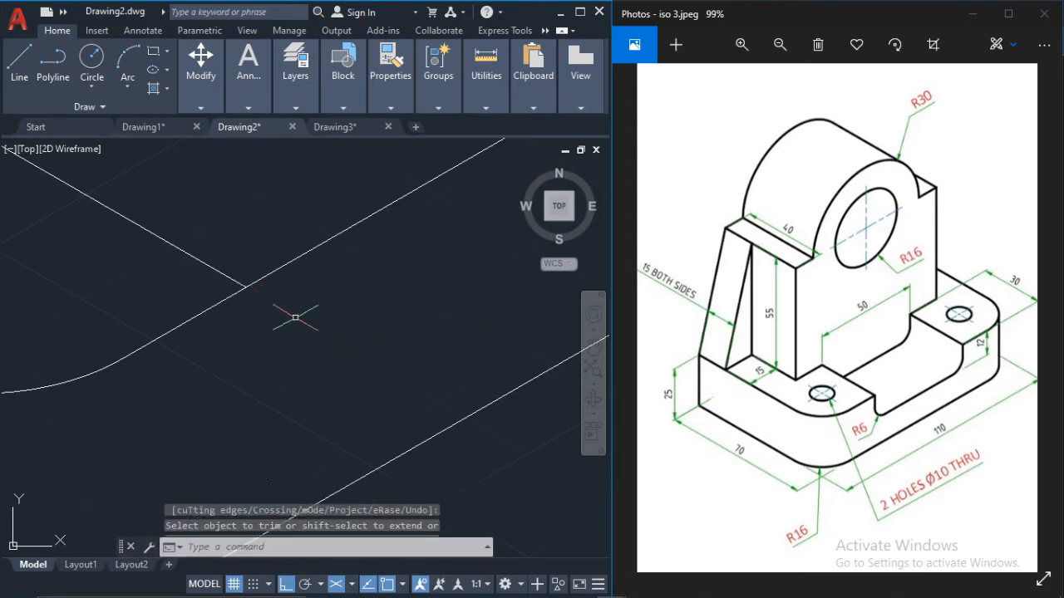
scroll(301, 305, "down", 5)
Step: Draw a 12-unit line straight down from where the 330° line meets the upper 110-unit edge, using the right isoplane
left_click(25, 71)
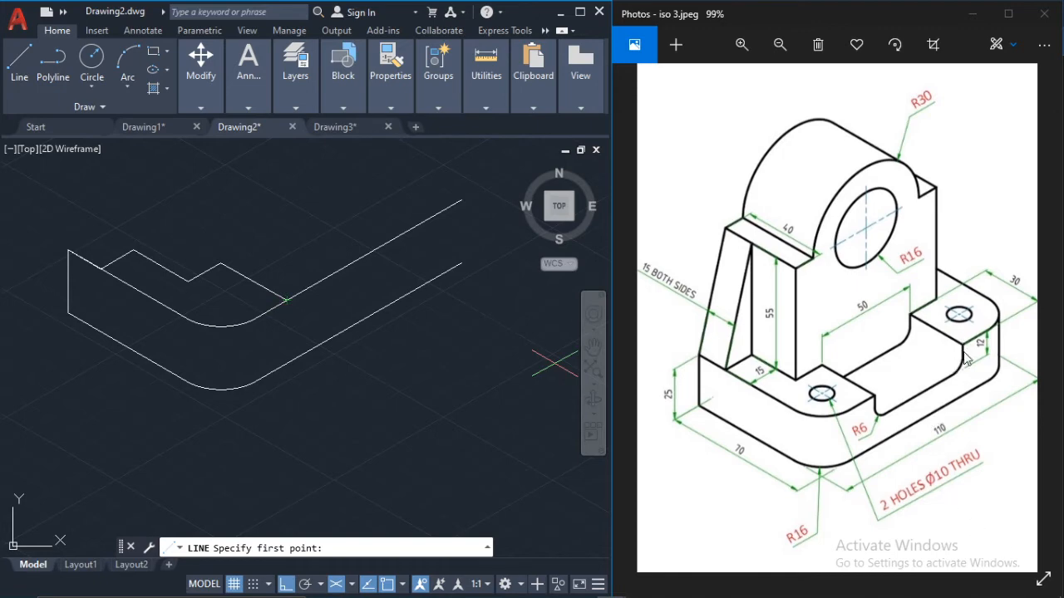
scroll(328, 306, "up", 4)
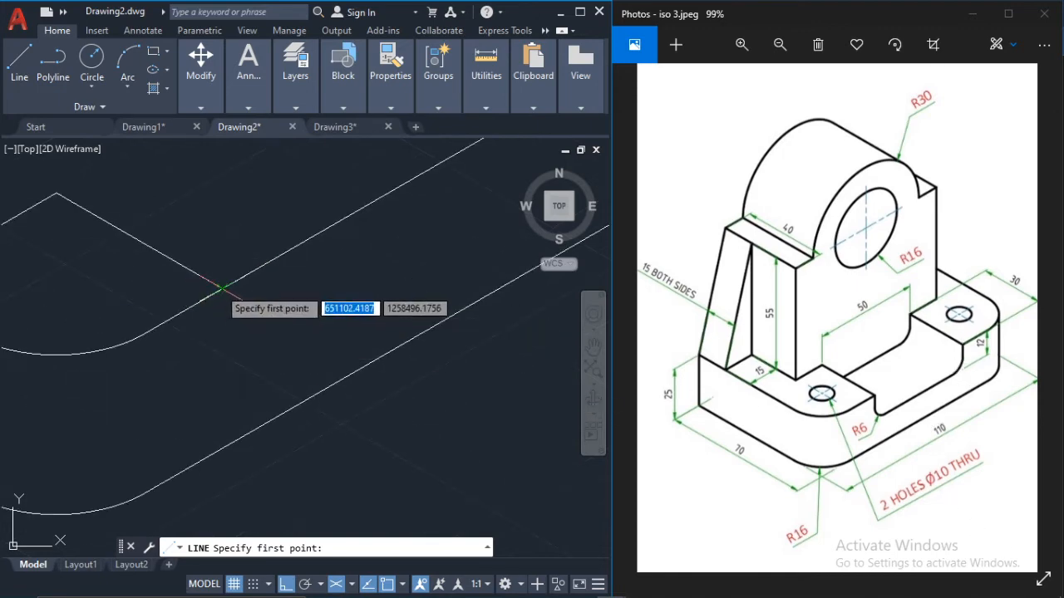
scroll(223, 289, "up", 2)
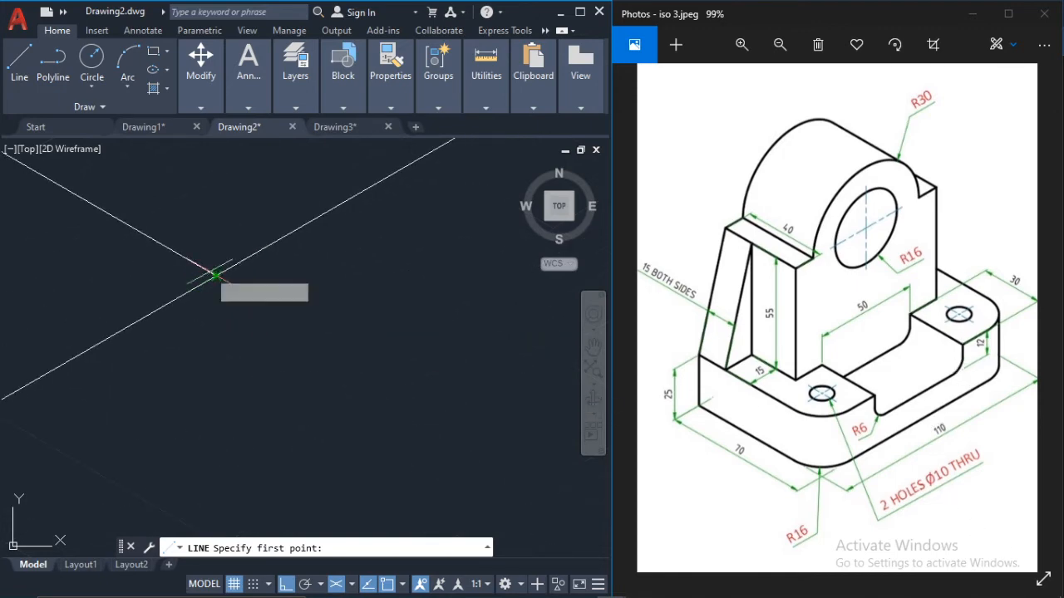
scroll(218, 281, "up", 1)
left_click(231, 294)
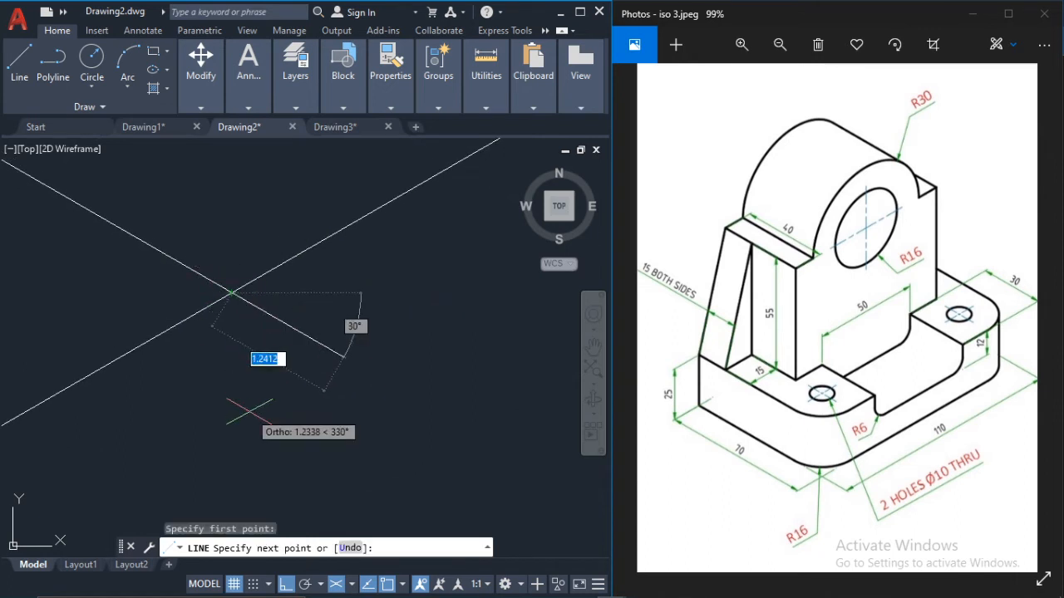
key("F5")
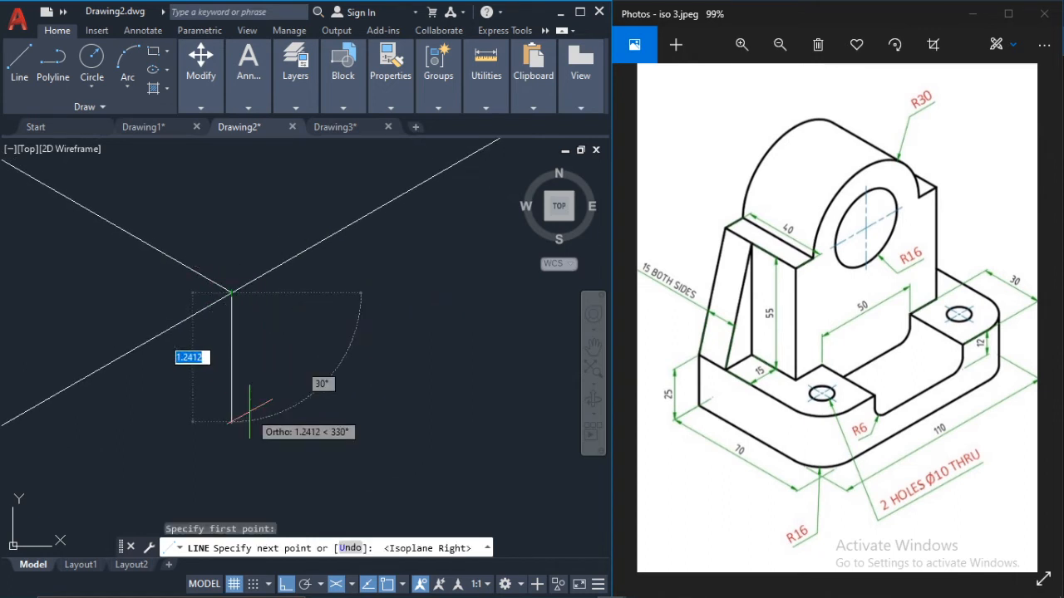
middle_click_drag(248, 414, 230, 360)
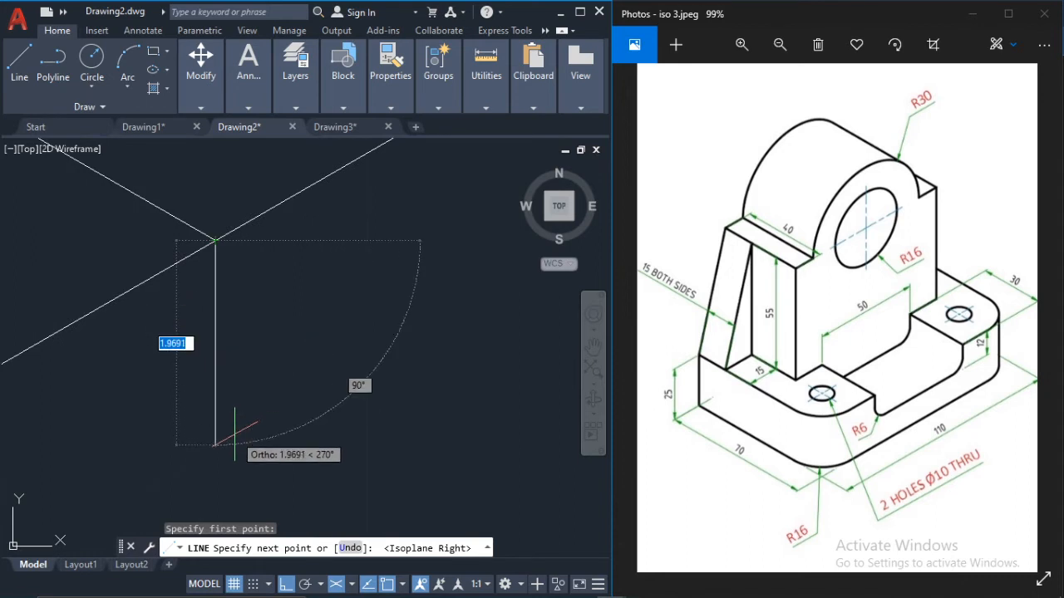
type("12")
key("Return")
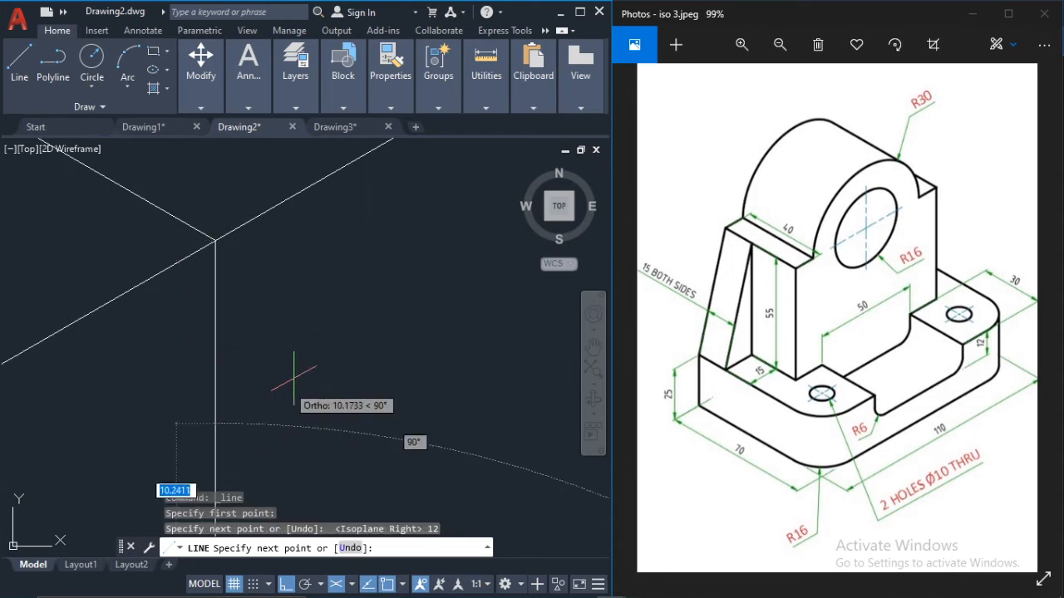
Step: Continue the line 50 units at 30° and straight up about 12.3 units, slightly past the upper 110-unit edge
scroll(332, 449, "down", 3)
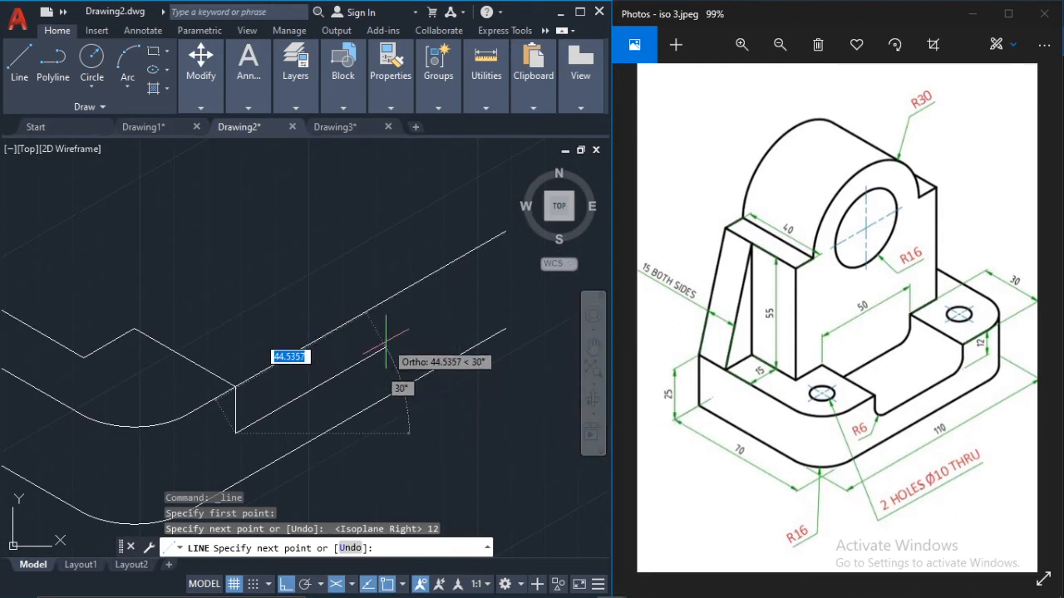
type("50")
key("Return")
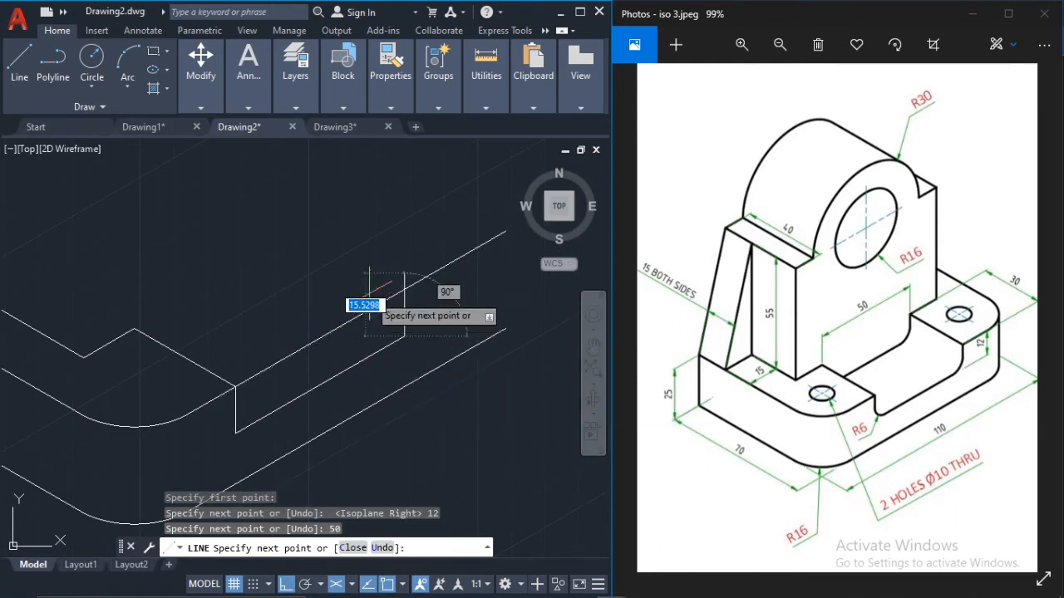
scroll(433, 283, "up", 2)
scroll(490, 297, "up", 4)
scroll(506, 297, "down", 2)
middle_click_drag(503, 300, 363, 344)
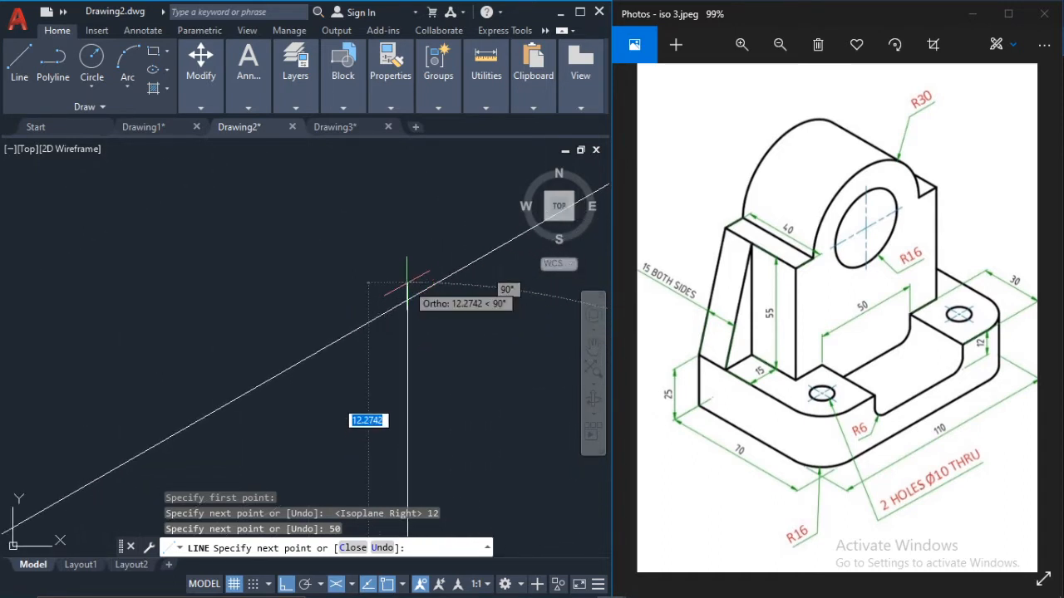
key("Escape")
key("Escape")
key("Escape")
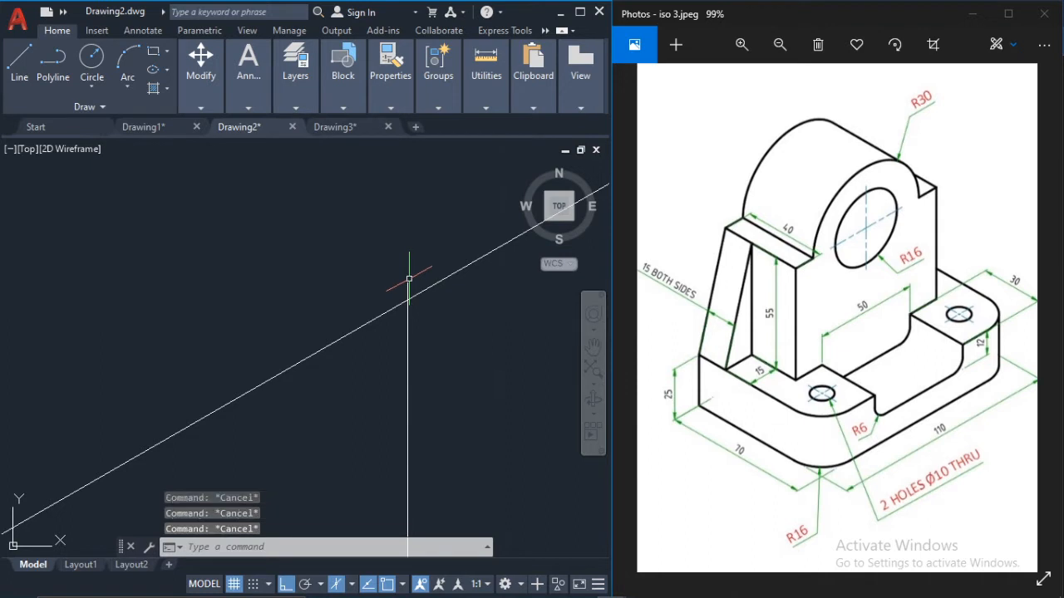
Step: Trim the vertical line's overhang above the upper 110-unit edge and the section of that edge spanning the recess opening
type("tr")
key("Return")
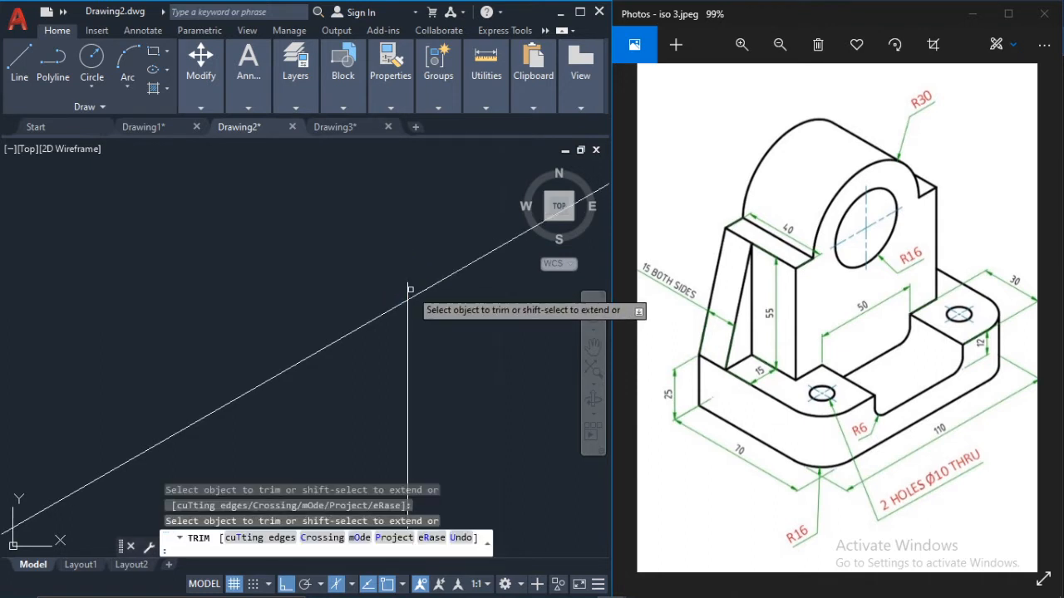
left_click(406, 286)
left_click(407, 287)
scroll(347, 318, "down", 2)
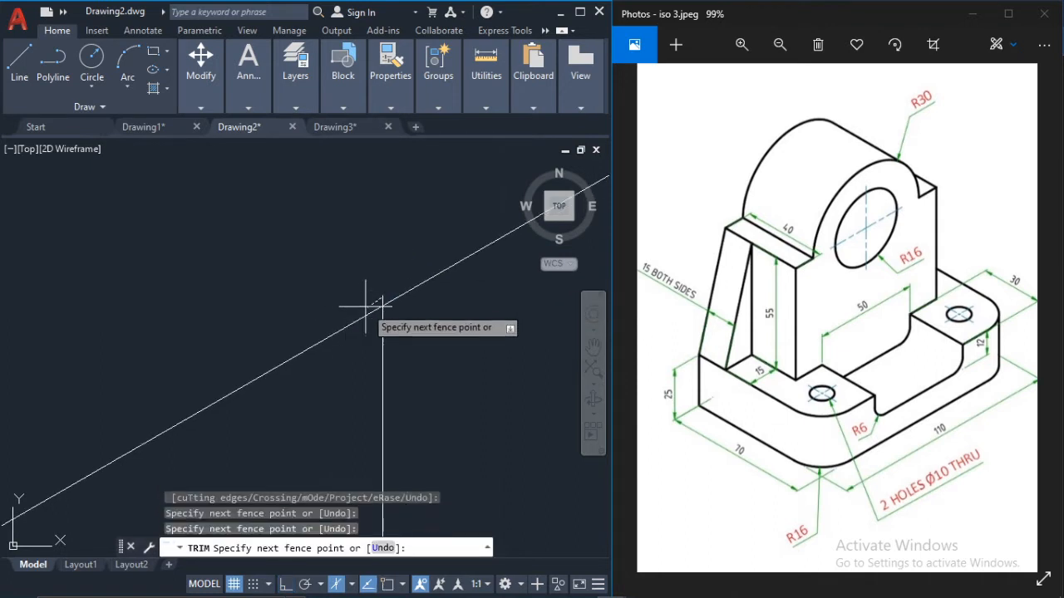
left_click(380, 272)
left_click(382, 300)
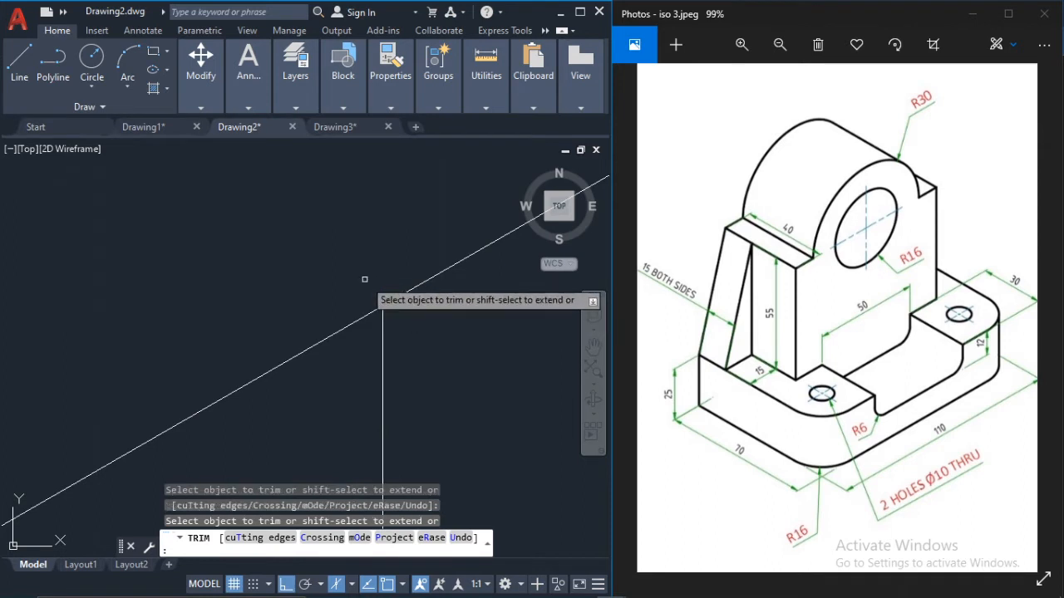
scroll(364, 279, "down", 3)
scroll(341, 341, "down", 4)
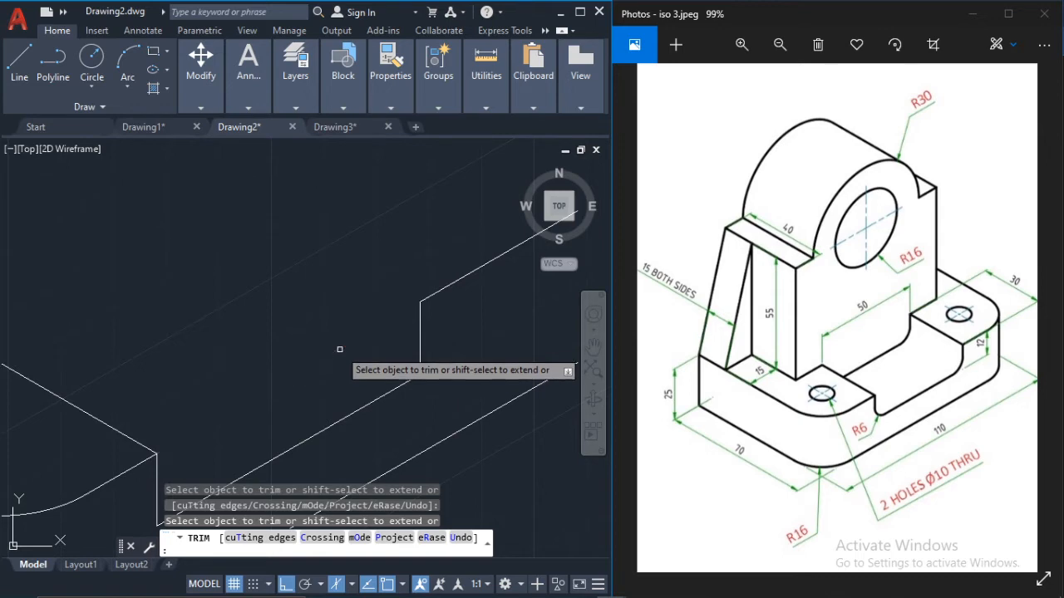
key("Escape")
Step: Draw helper lines from the recess's lower-left corner: 6 units at 30° along the bottom edge and 6 units straight up
scroll(338, 355, "down", 2)
middle_click_drag(338, 356, 439, 309)
scroll(416, 360, "up", 2)
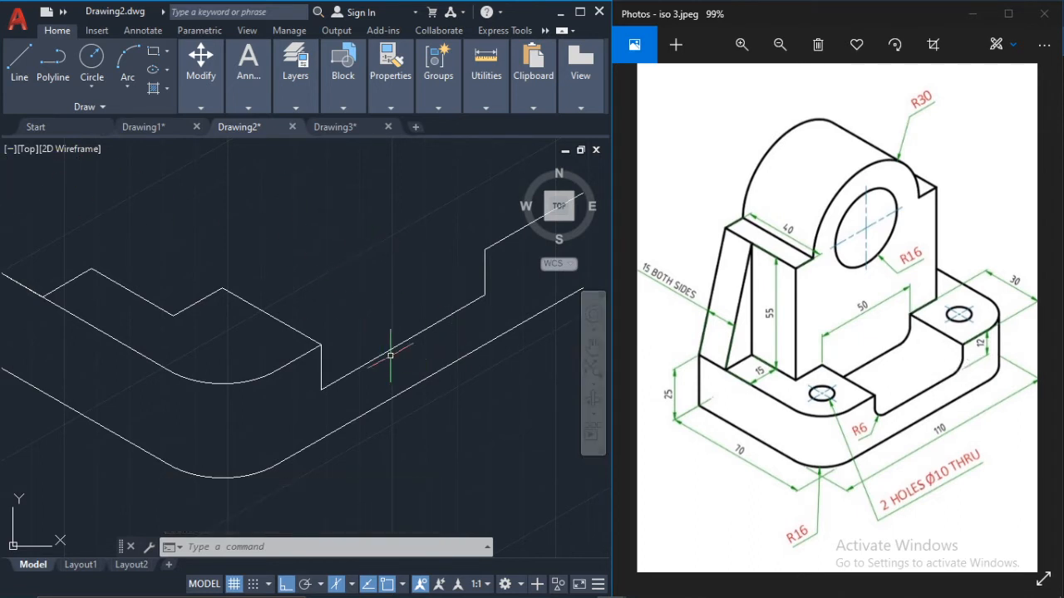
scroll(390, 356, "up", 2)
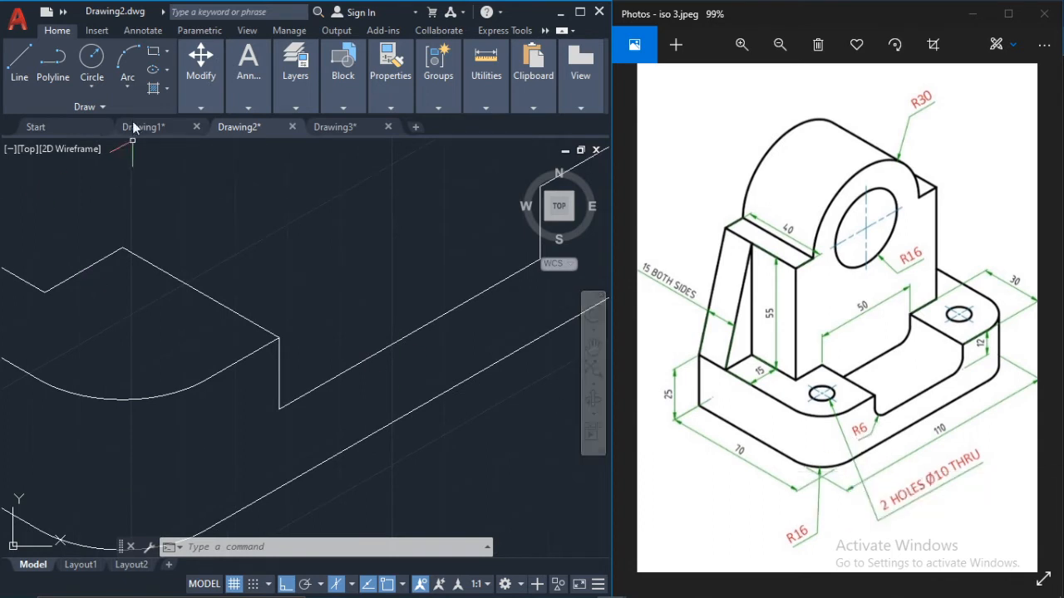
left_click(19, 58)
scroll(324, 415, "up", 4)
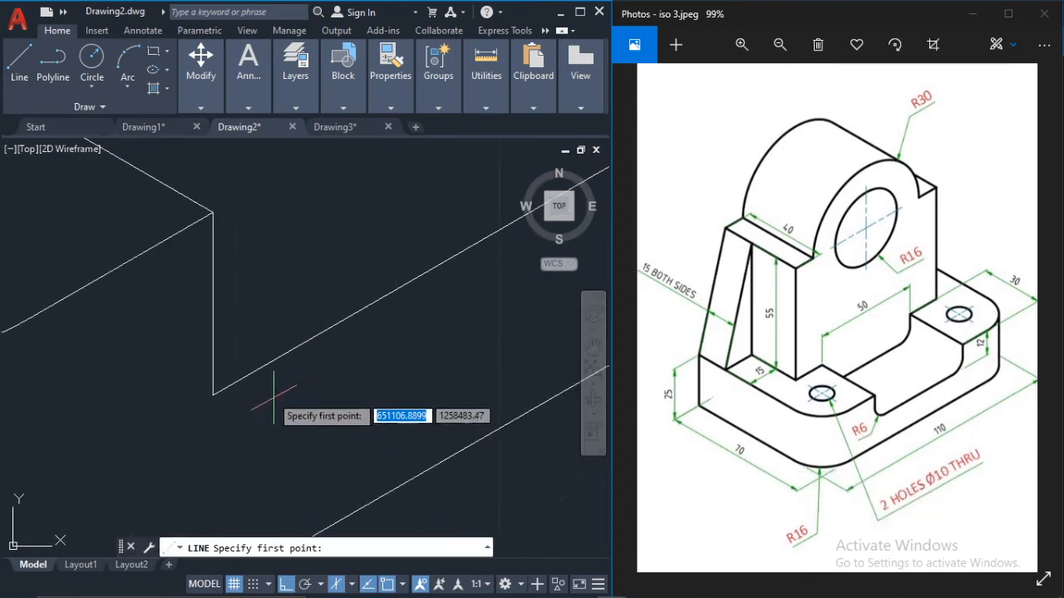
left_click(214, 394)
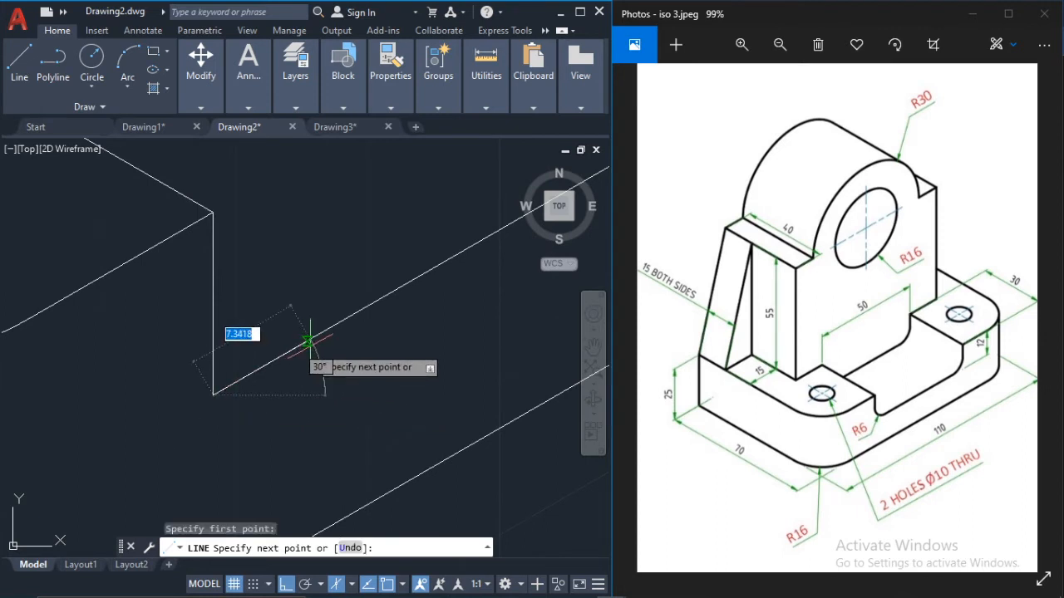
type("6")
key("Return")
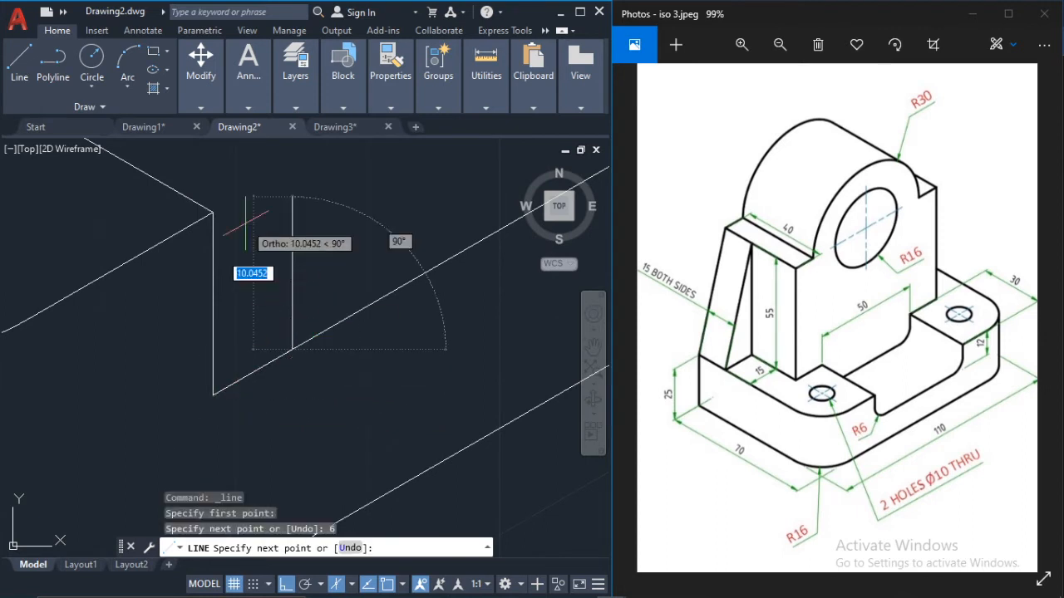
type("6")
key("Return")
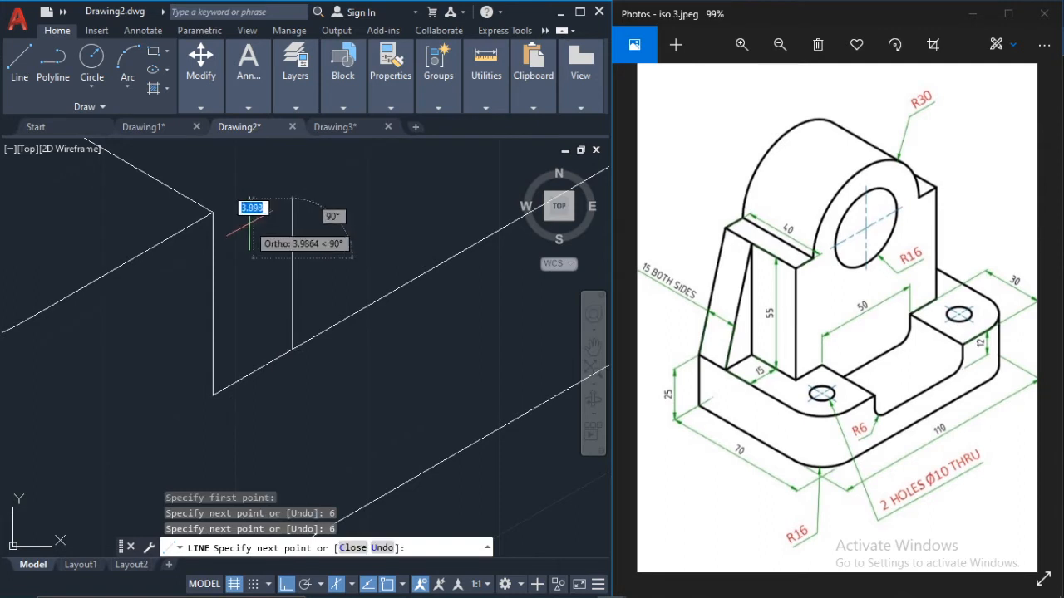
key("Escape")
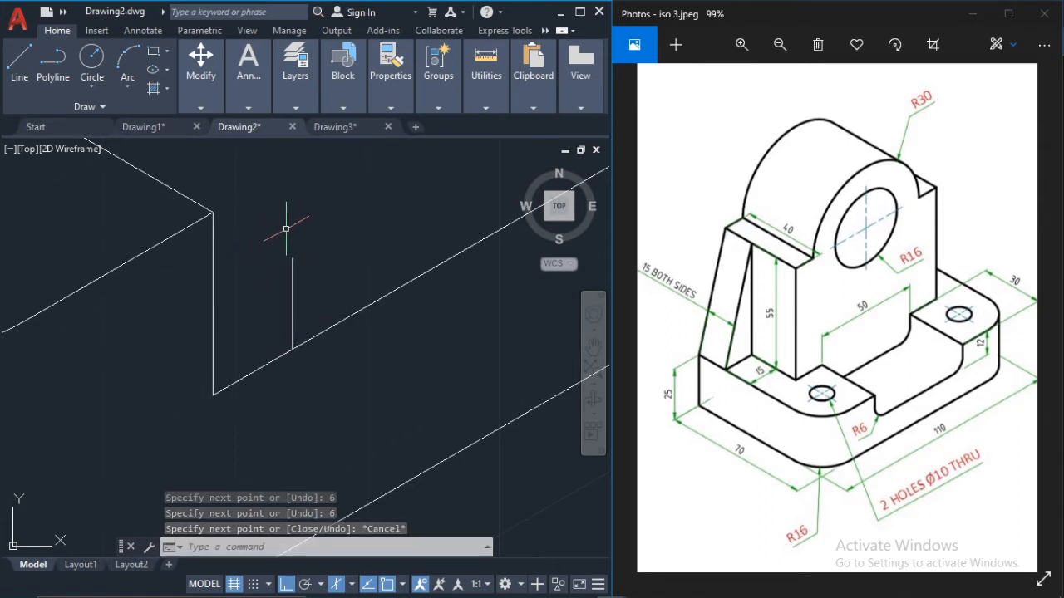
Step: Draw an isocircle centred on the vertical helper line's upper end, with its radius reaching the line's lower end
type("ell")
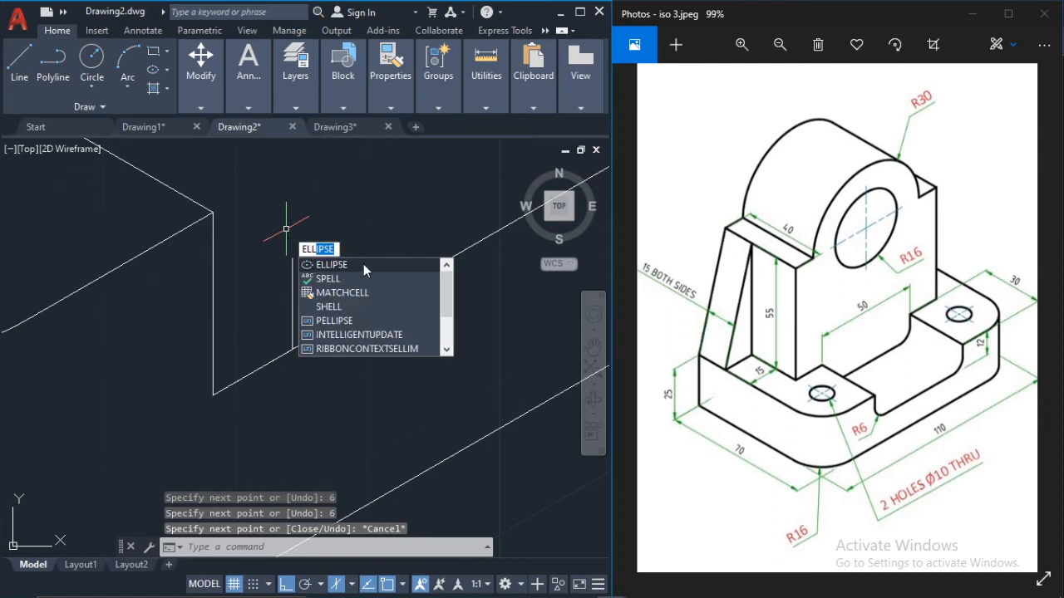
left_click(364, 263)
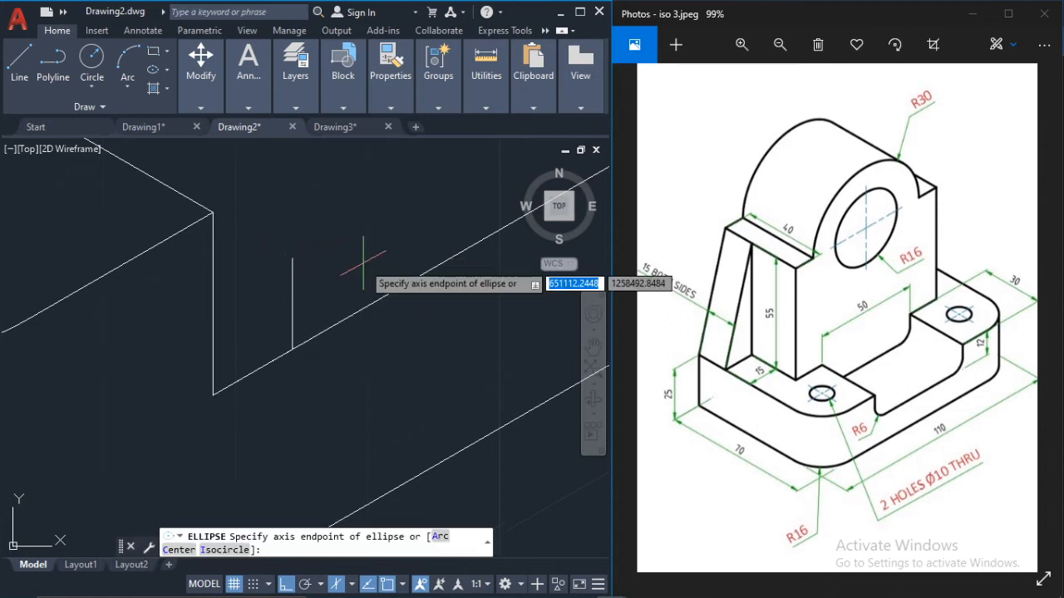
left_click(218, 550)
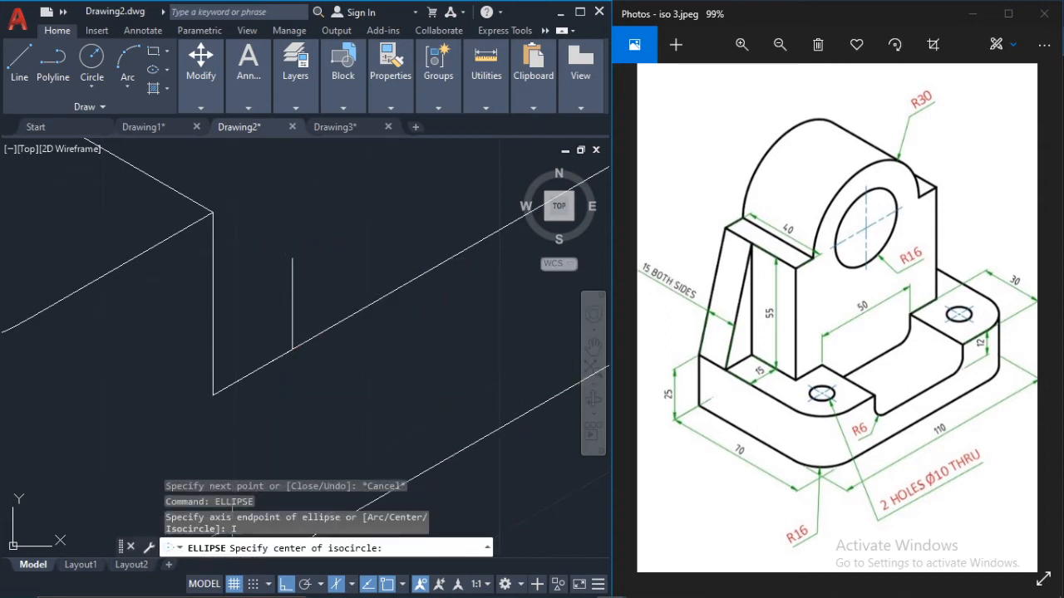
left_click(292, 259)
left_click(291, 353)
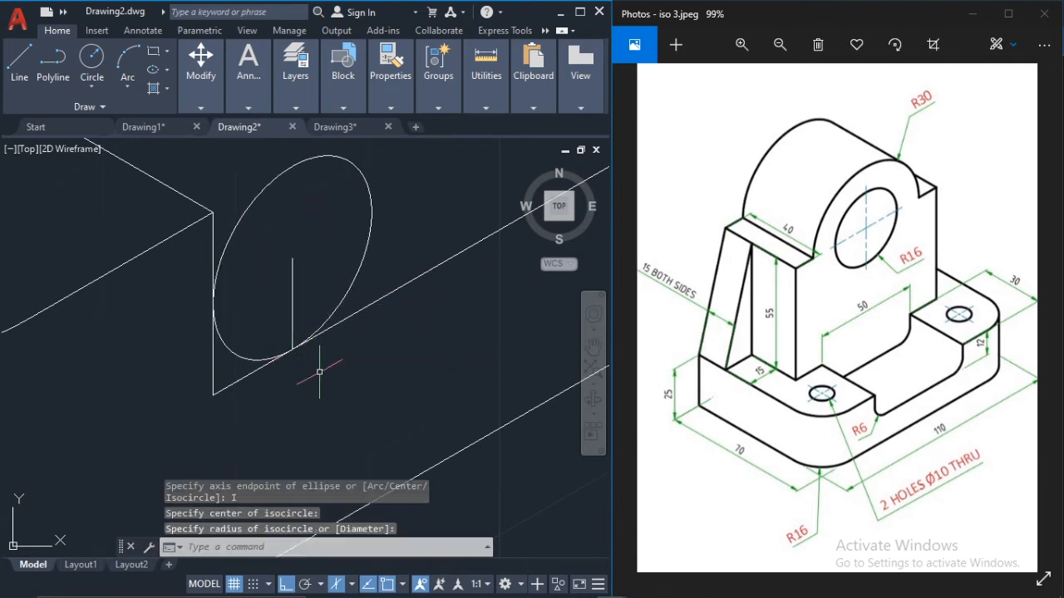
Step: Trim the isocircle and the sharp lines to leave a rounded lower-left recess corner, and delete the vertical helper line
type("t")
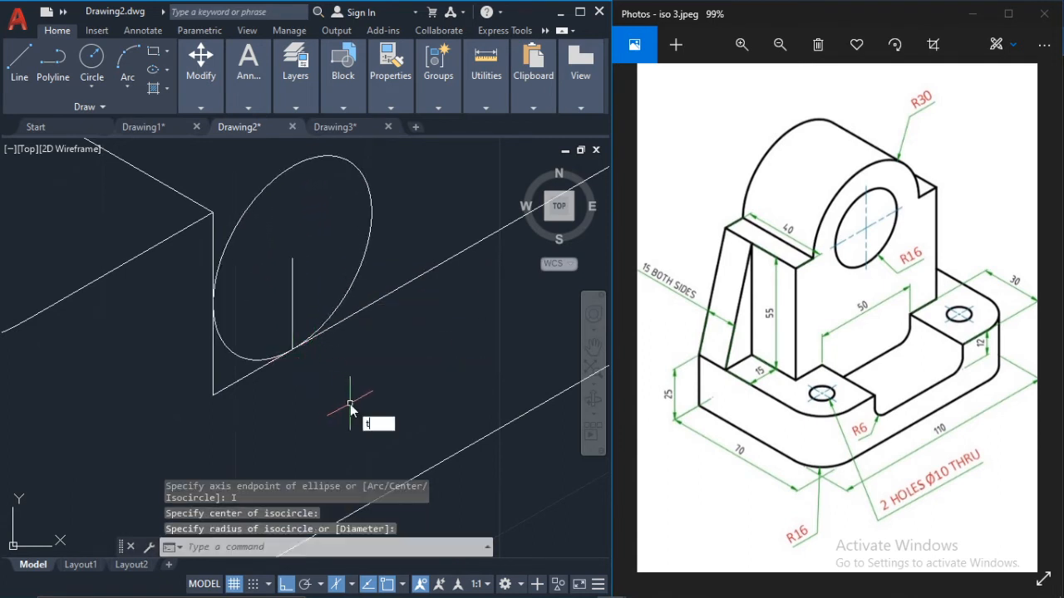
type("r")
key("Return")
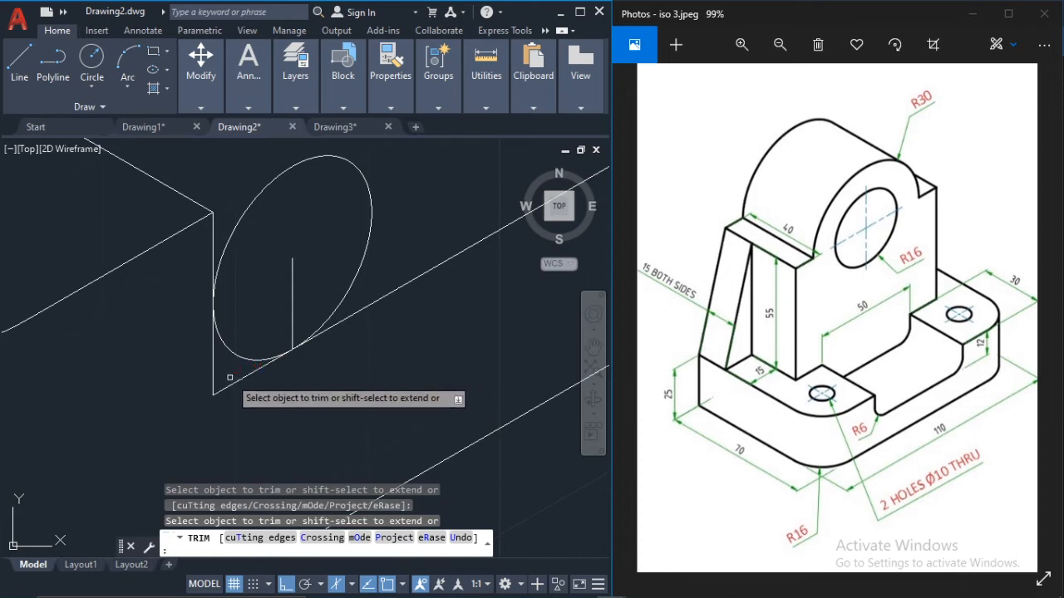
left_click(225, 388)
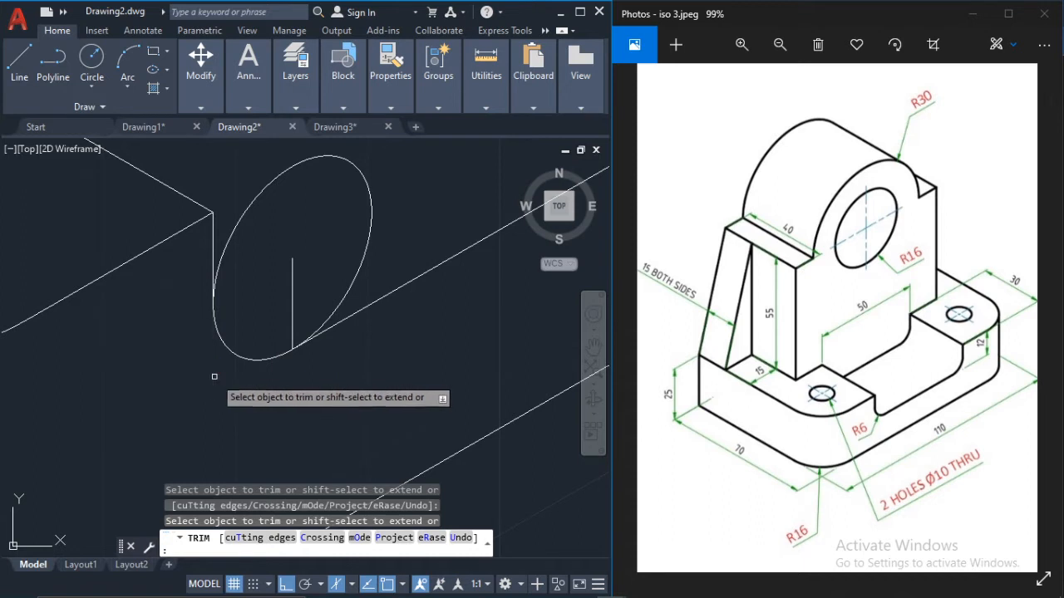
left_click(355, 282)
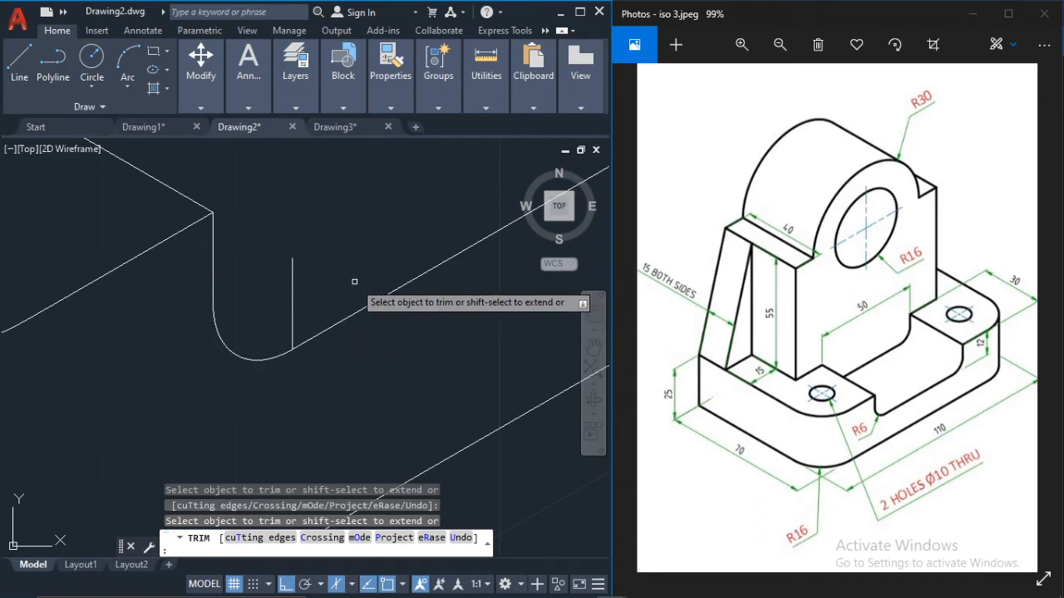
key("Escape")
left_click(293, 281)
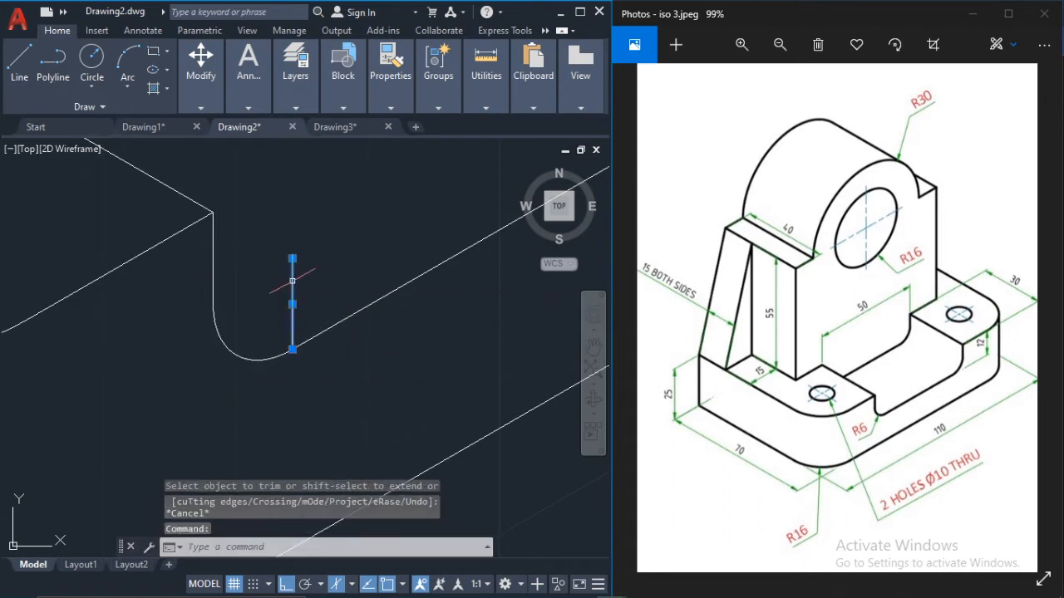
key("Delete")
Step: Draw helper lines from the recess's lower-right corner: 6 units back along the bottom edge and 6 units straight up
scroll(295, 284, "down", 5)
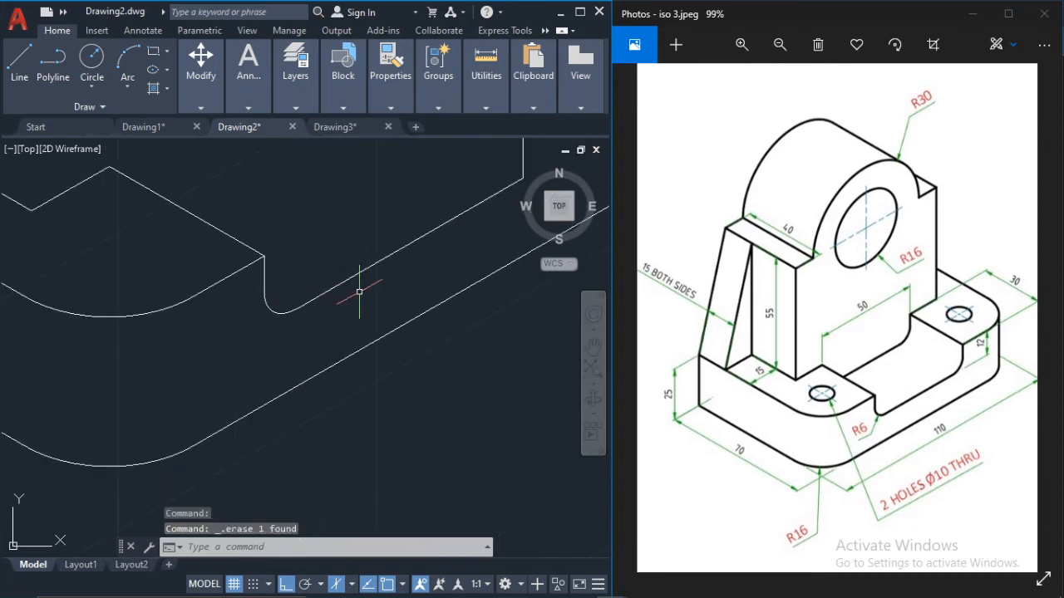
middle_click_drag(359, 293, 254, 364)
scroll(439, 234, "up", 2)
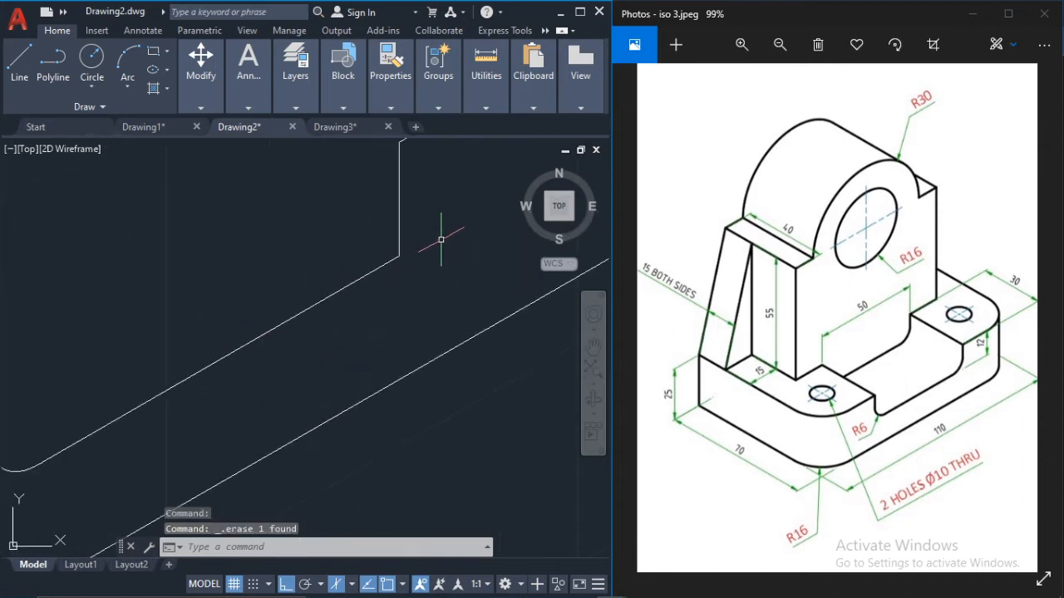
middle_click_drag(435, 238, 356, 302)
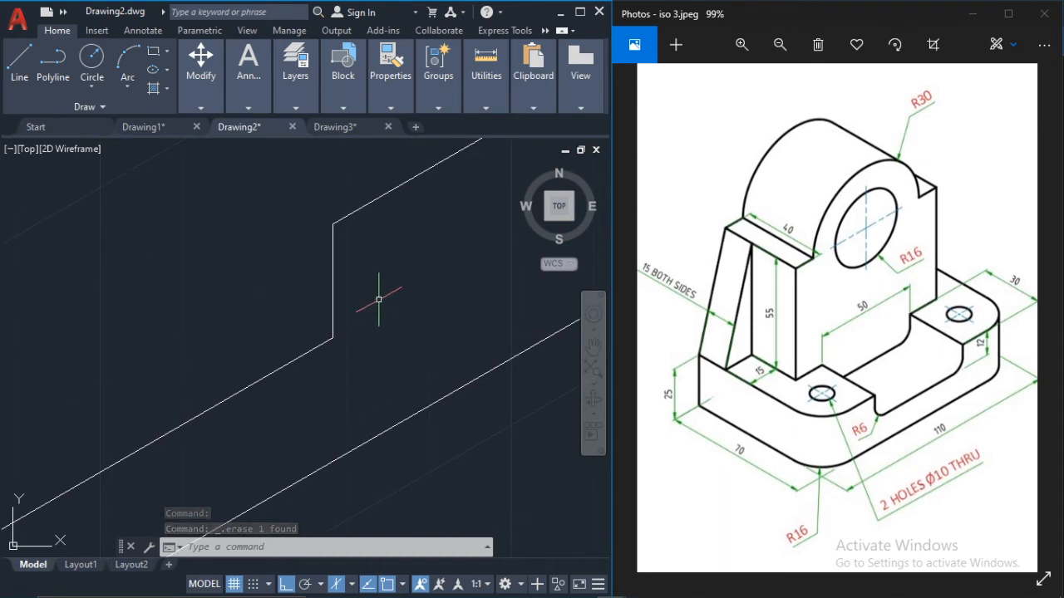
left_click(33, 54)
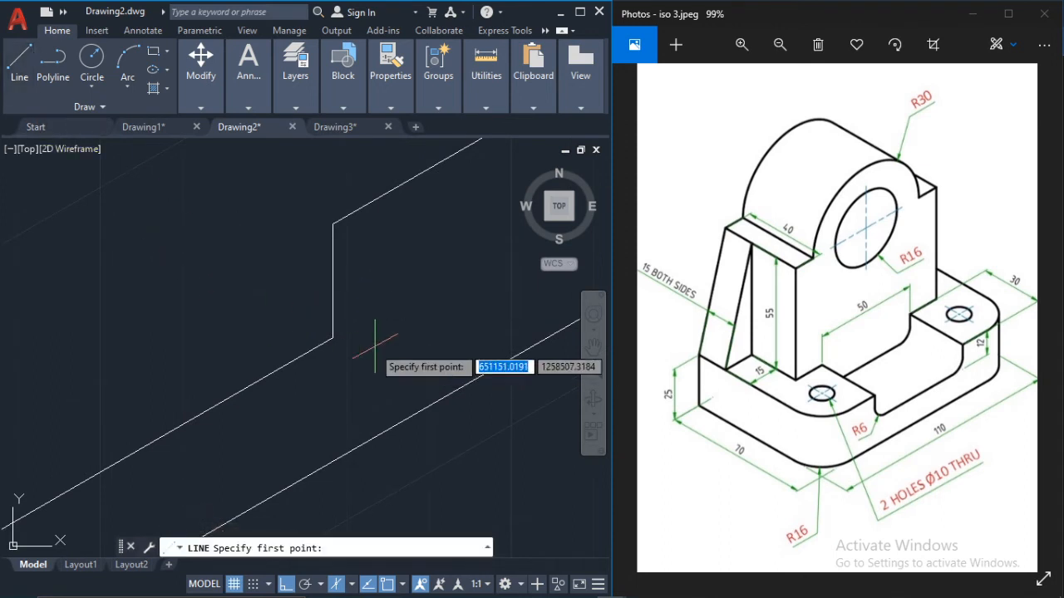
left_click(332, 339)
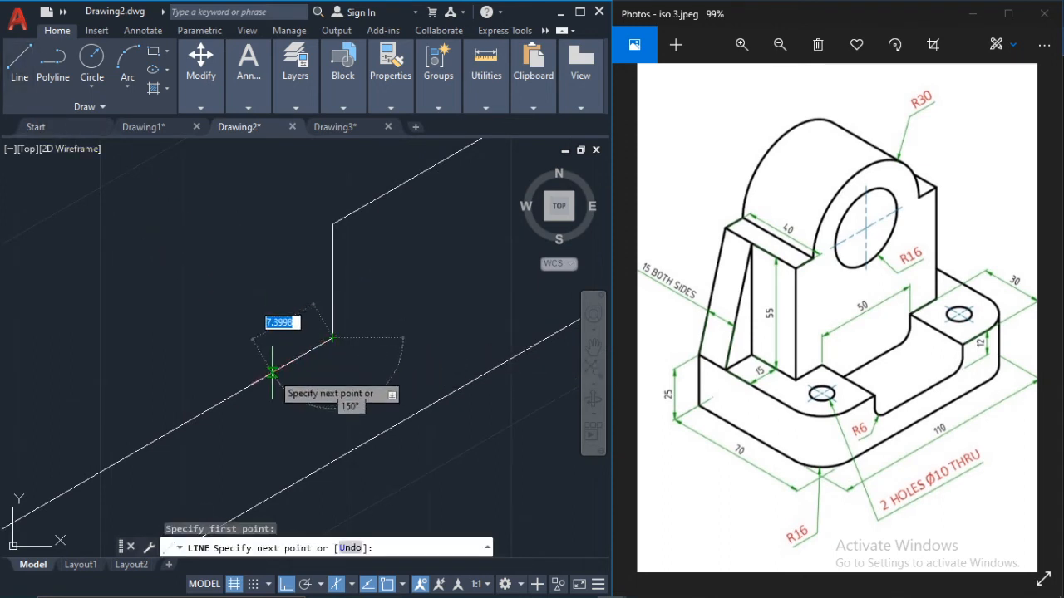
type("6")
key("Return")
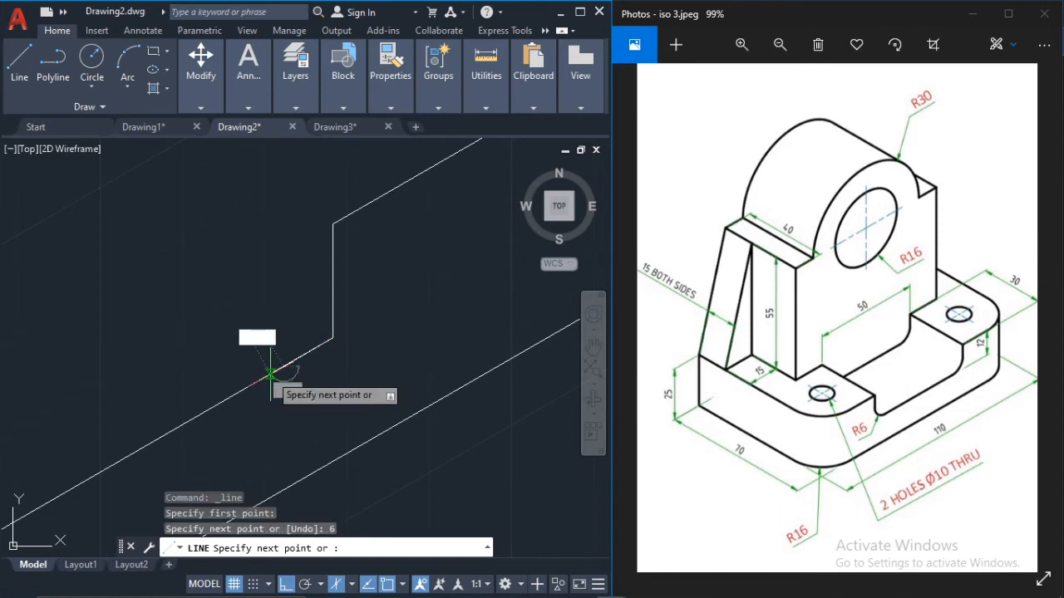
type("6")
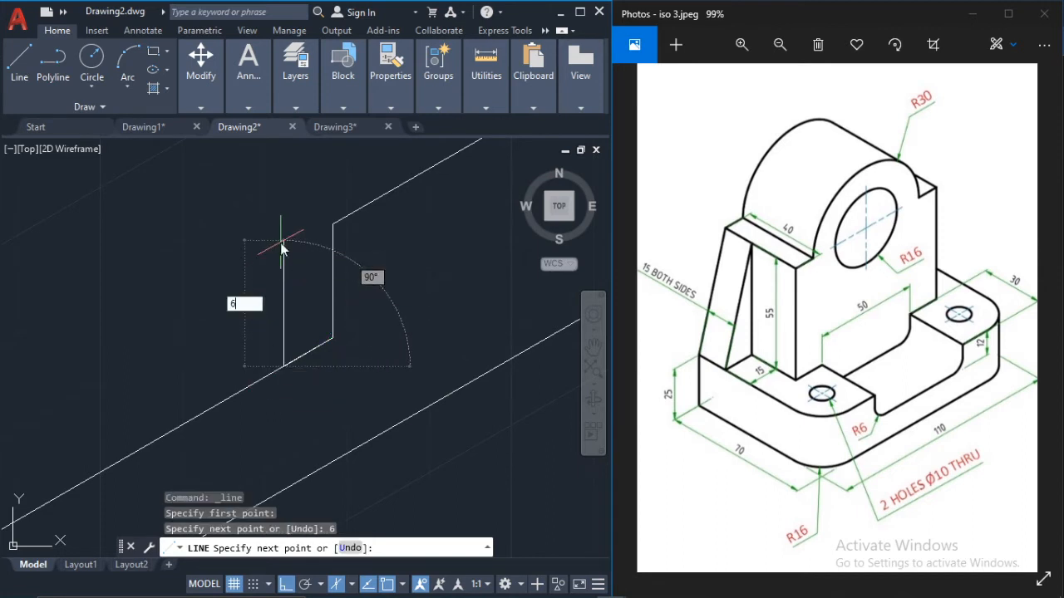
key("Return")
key("Escape")
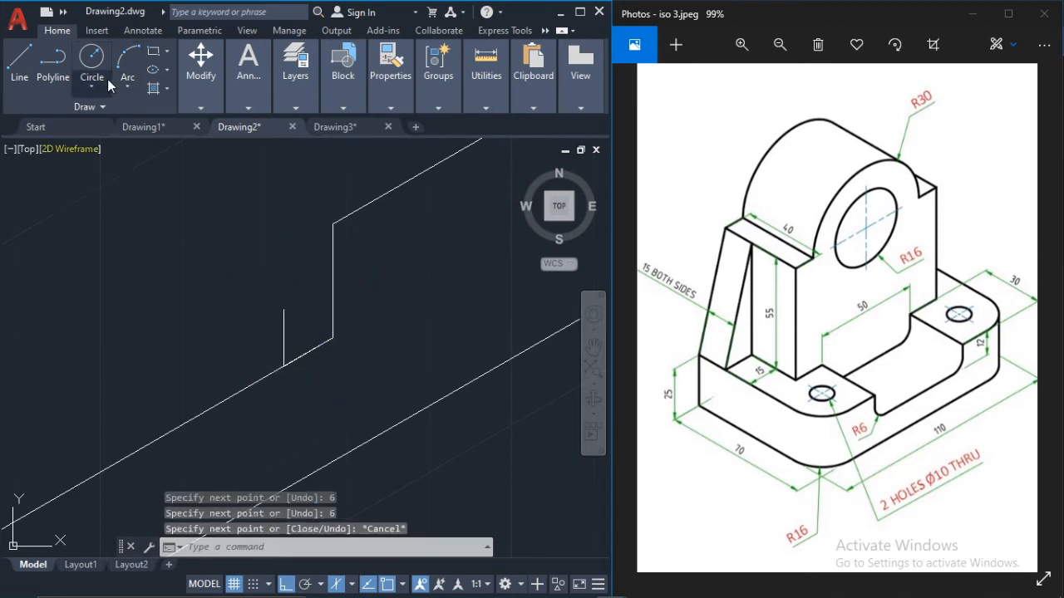
Step: Draw an isocircle centred on the new vertical helper line's upper end, with its radius reaching the recess's right vertical edge
left_click(284, 309)
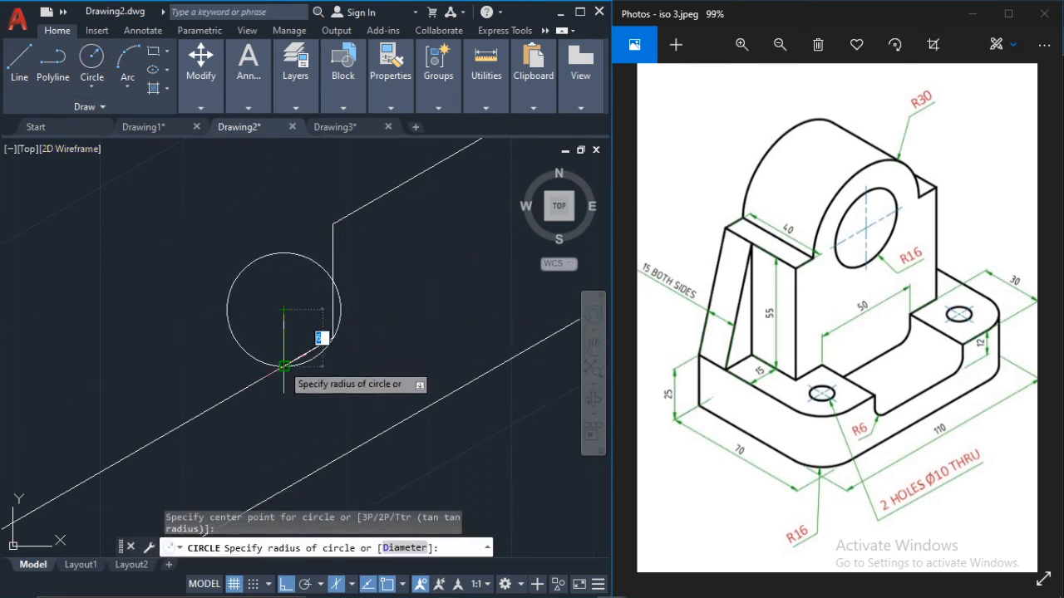
key("Escape")
type("ell")
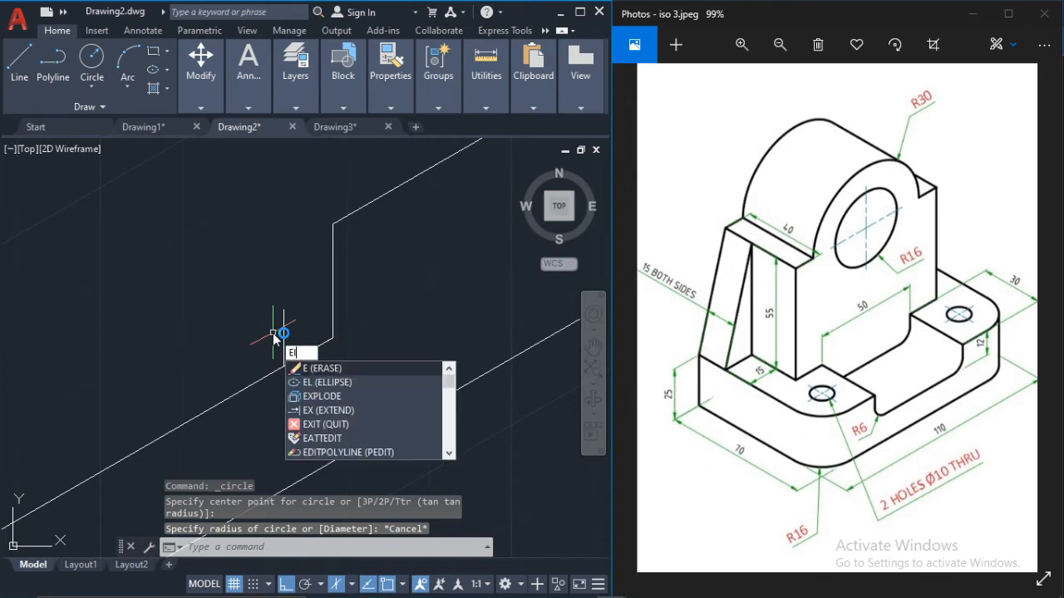
key("Return")
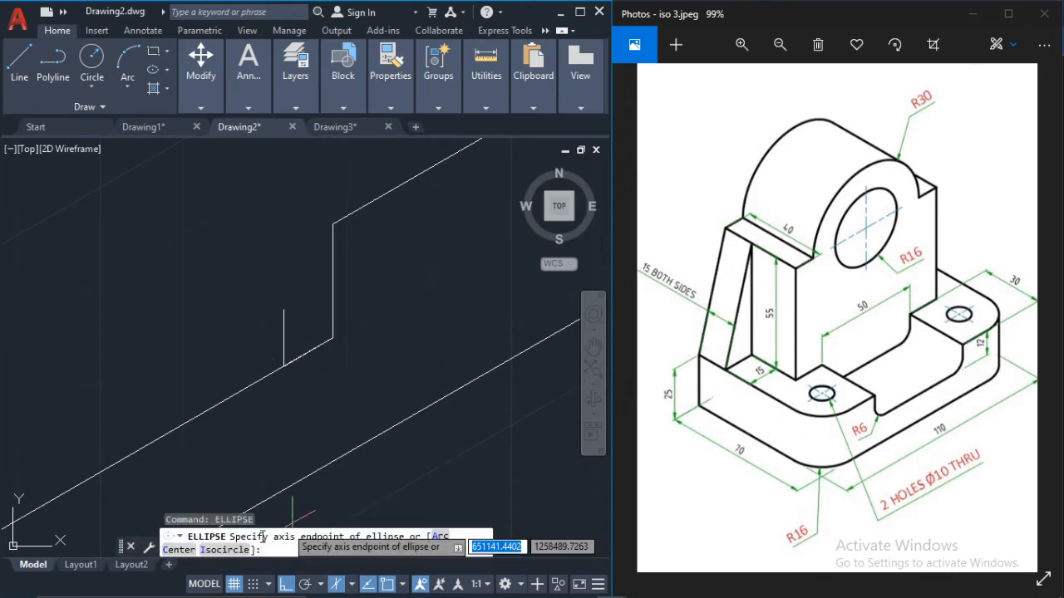
type("i")
key("Return")
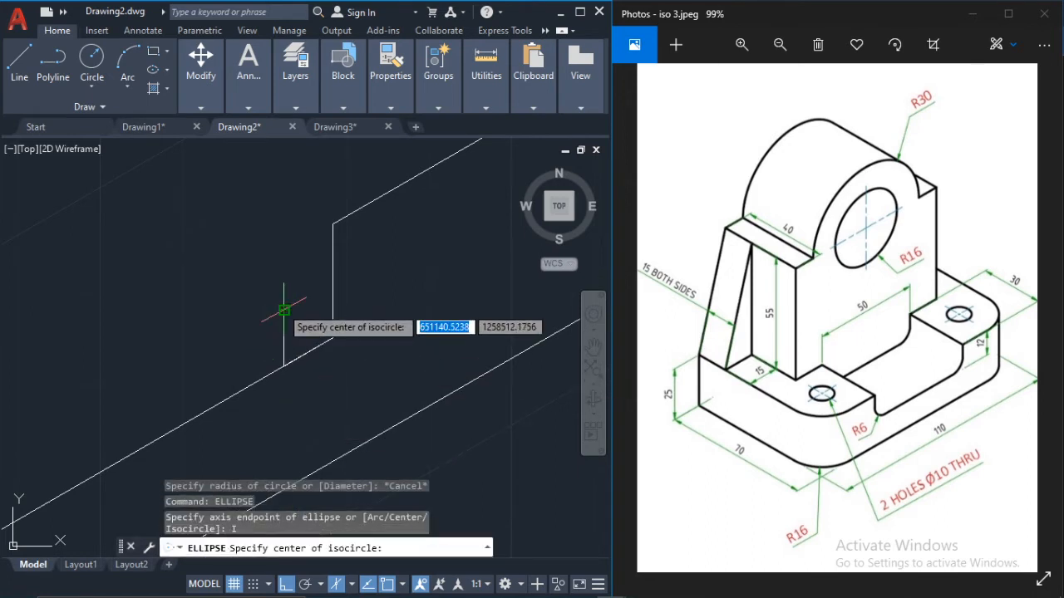
left_click(283, 309)
left_click(333, 287)
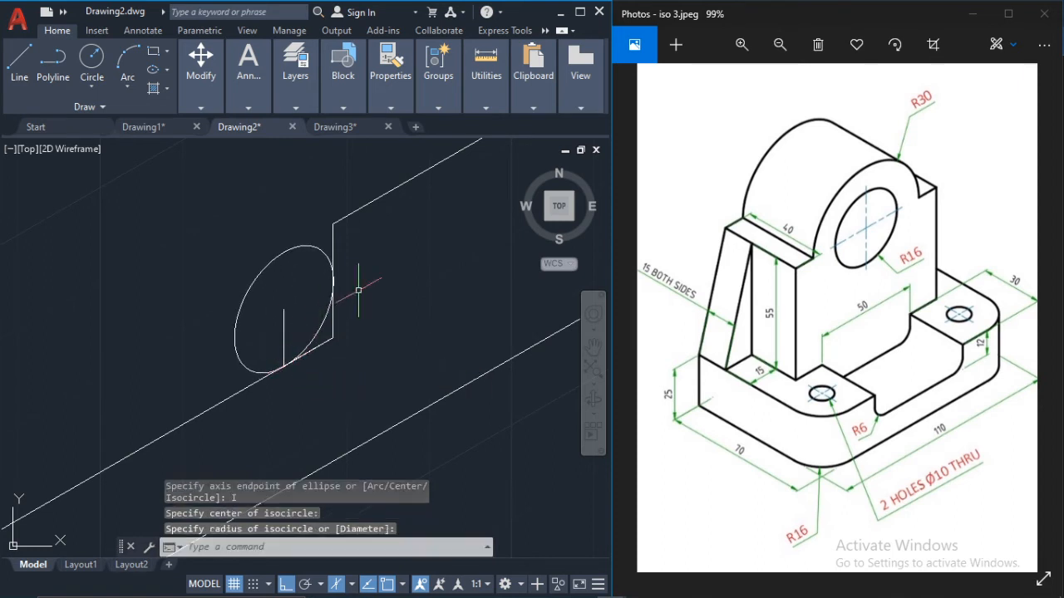
key("Escape")
key("Escape")
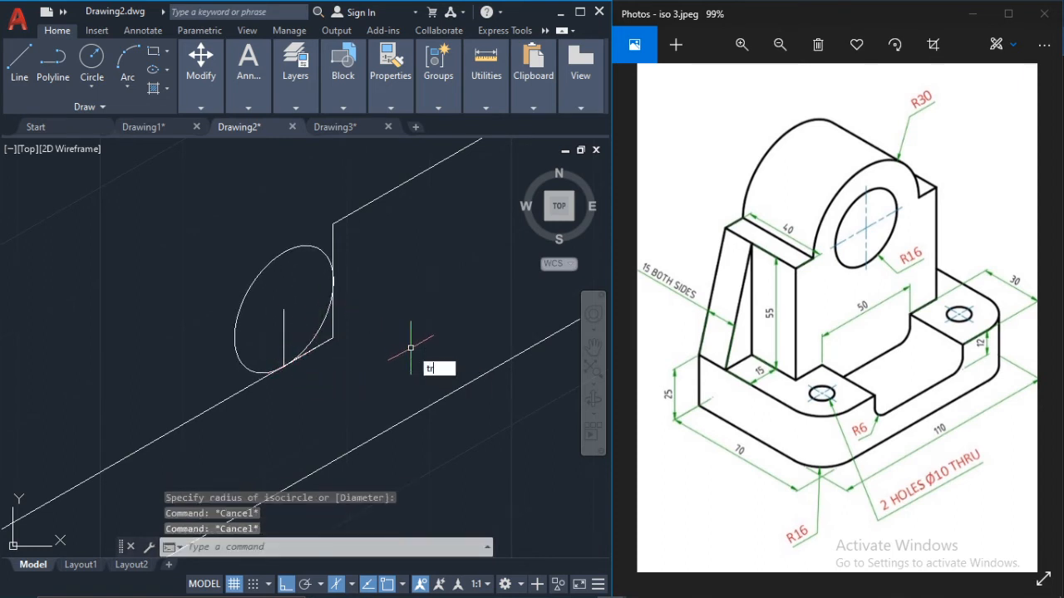
Step: Trim the isocircle and the sharp lines to leave a rounded lower-right recess corner, and delete the vertical helper line
type("tr")
key("Return")
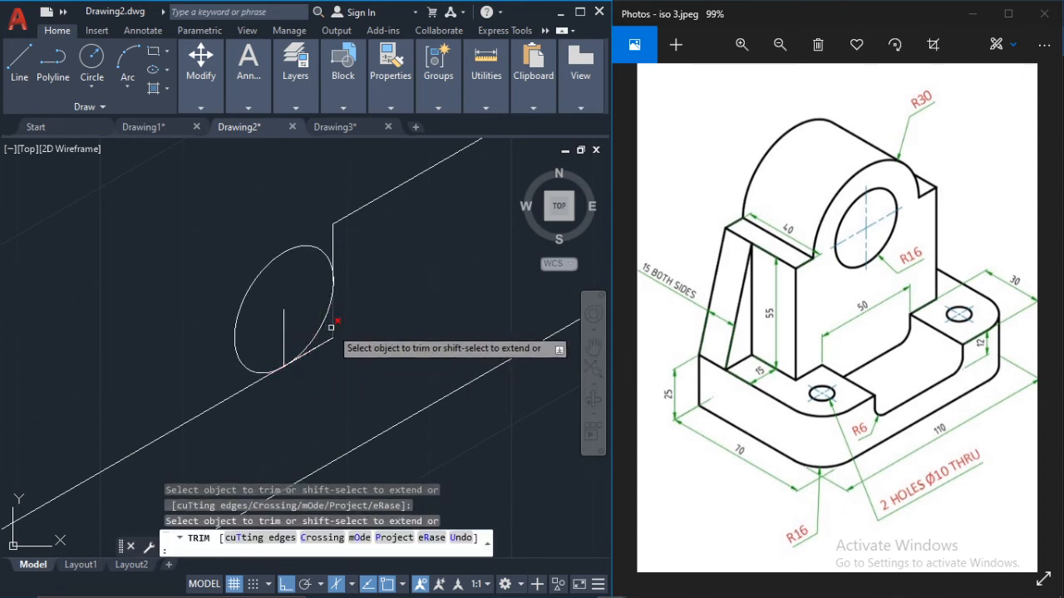
left_click(328, 342)
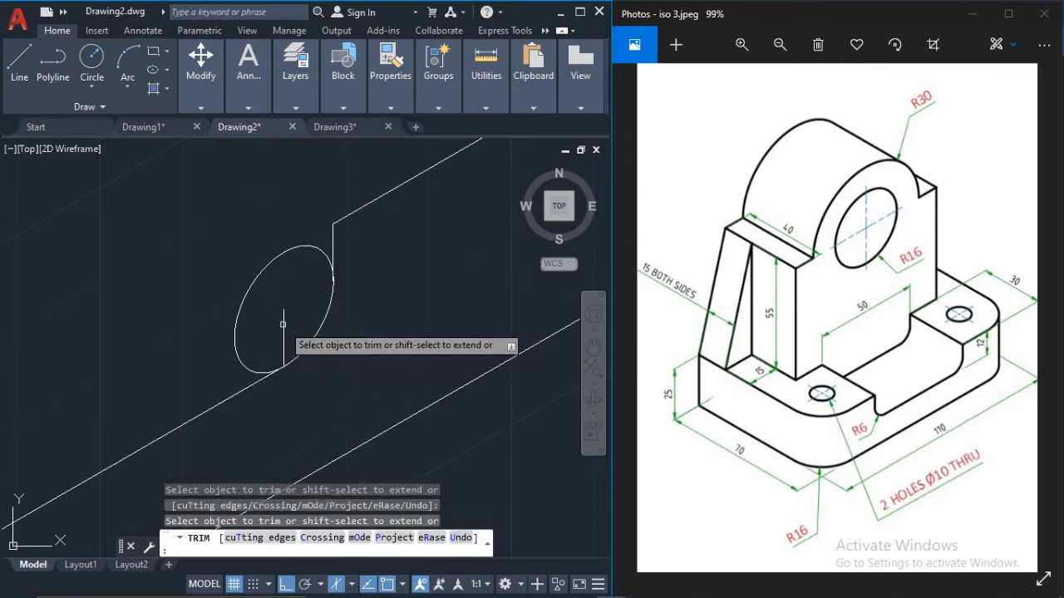
left_click(252, 293)
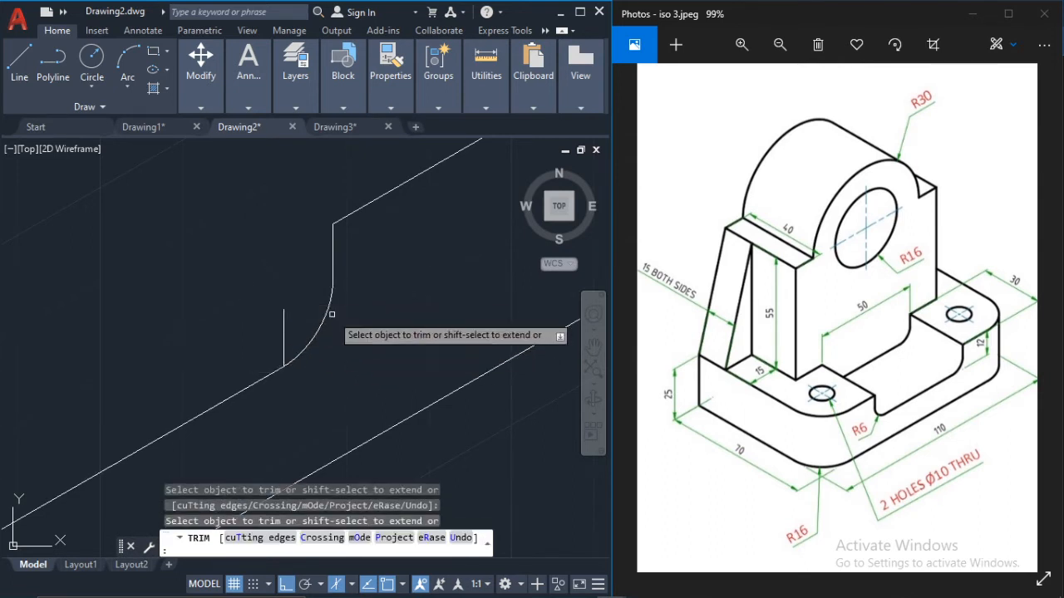
key("Escape")
left_click(284, 334)
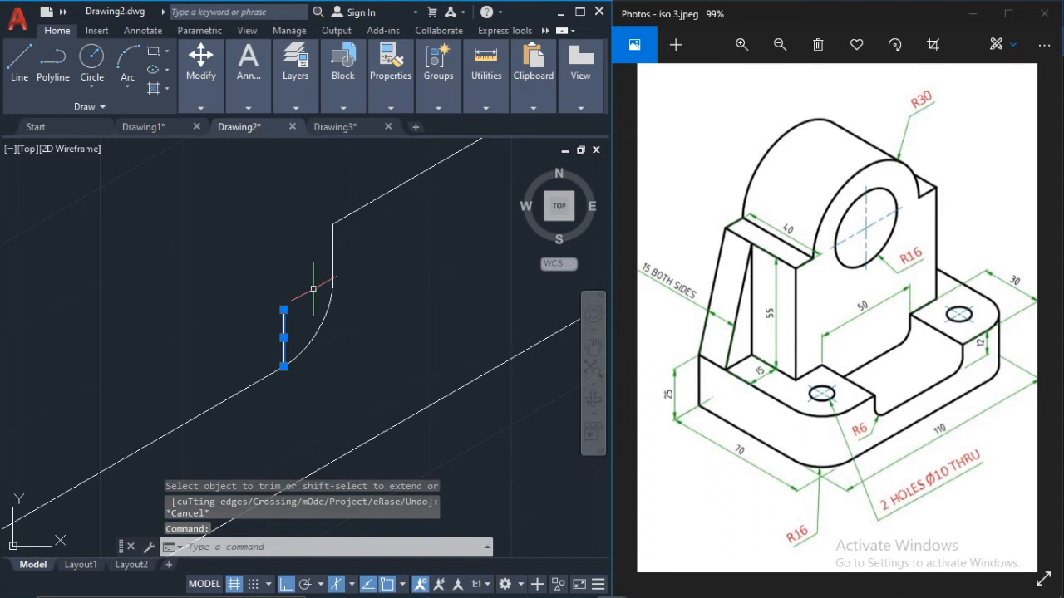
key("Delete")
scroll(328, 299, "down", 5)
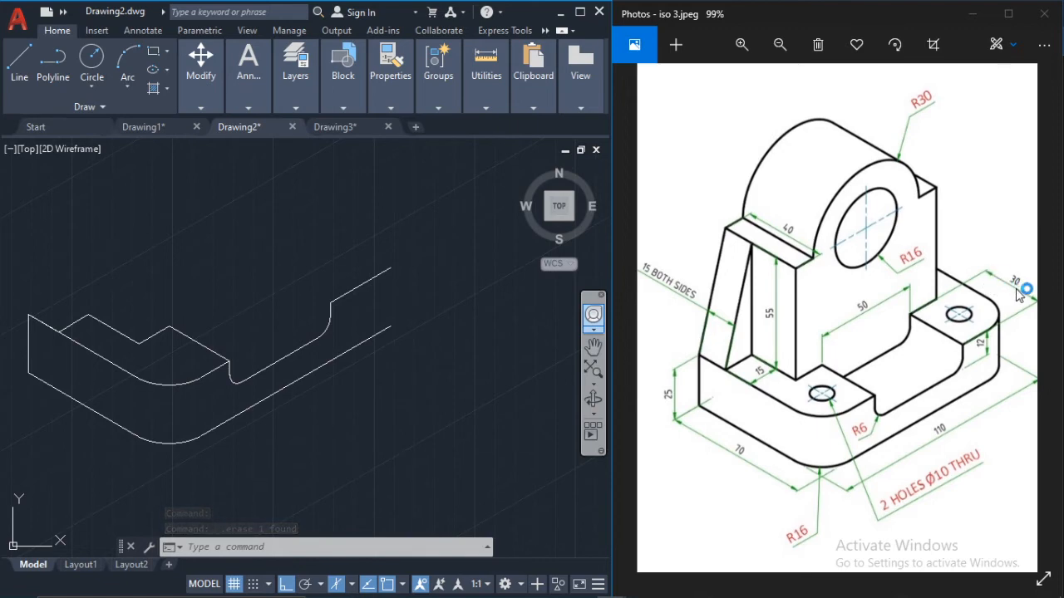
Step: Draw a 30-unit line from the recess's upper-right front corner, running back along the left isoplane at 150°
left_click(9, 63)
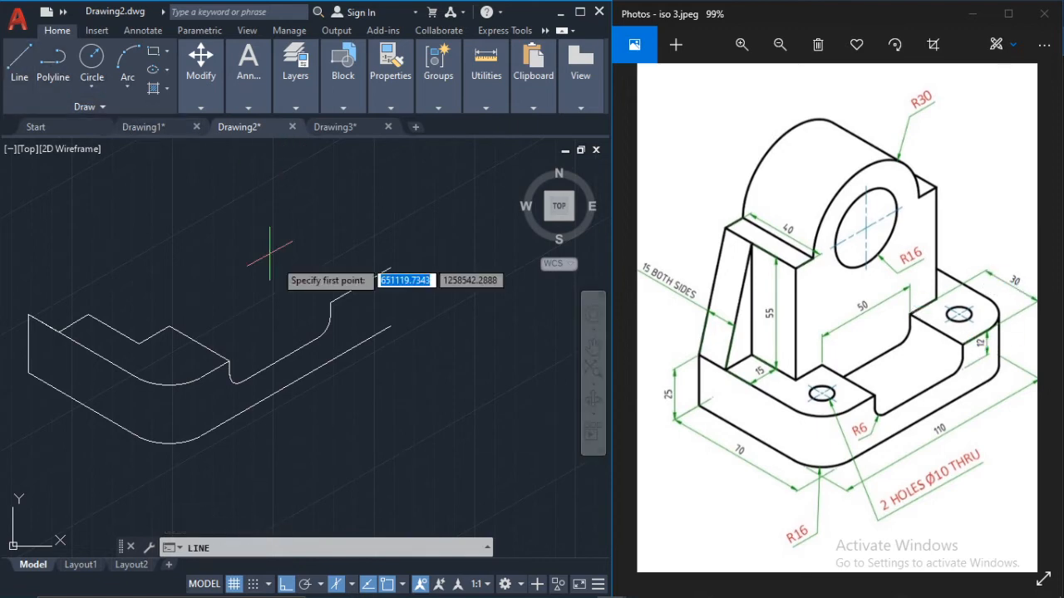
left_click(330, 304)
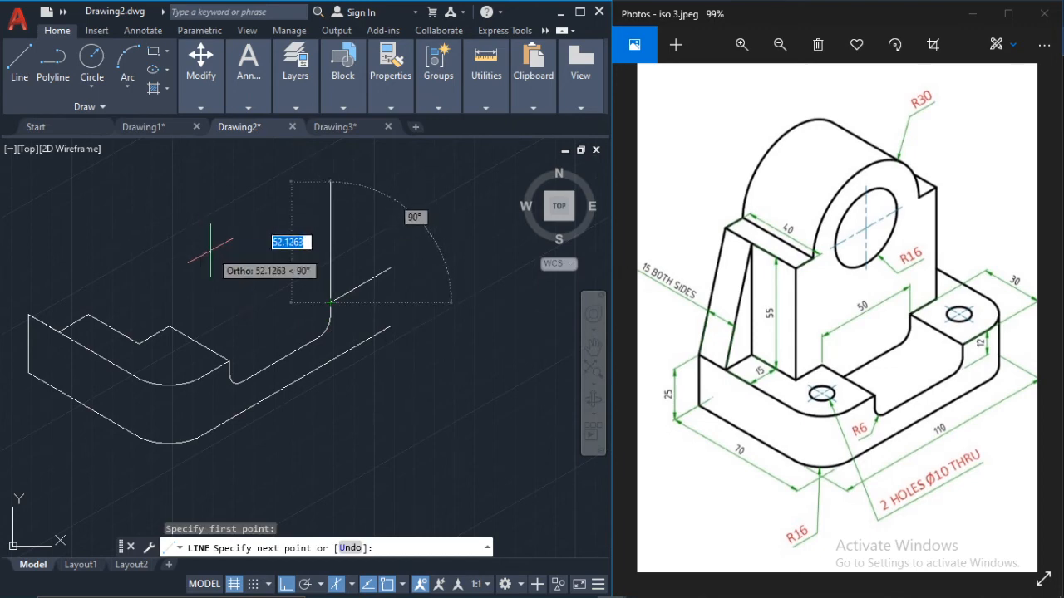
key("F5")
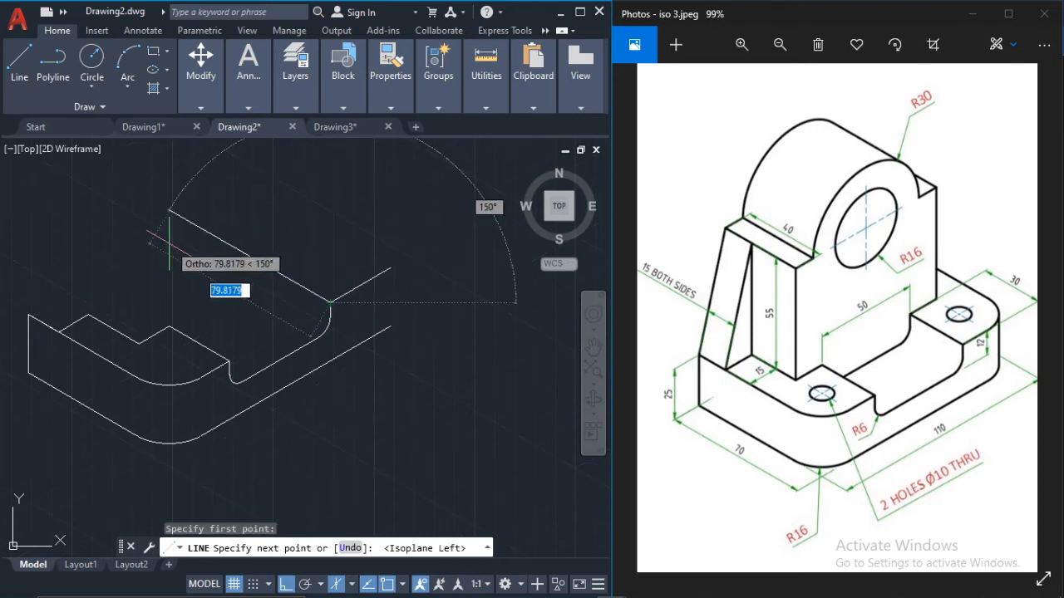
type("30")
key("Return")
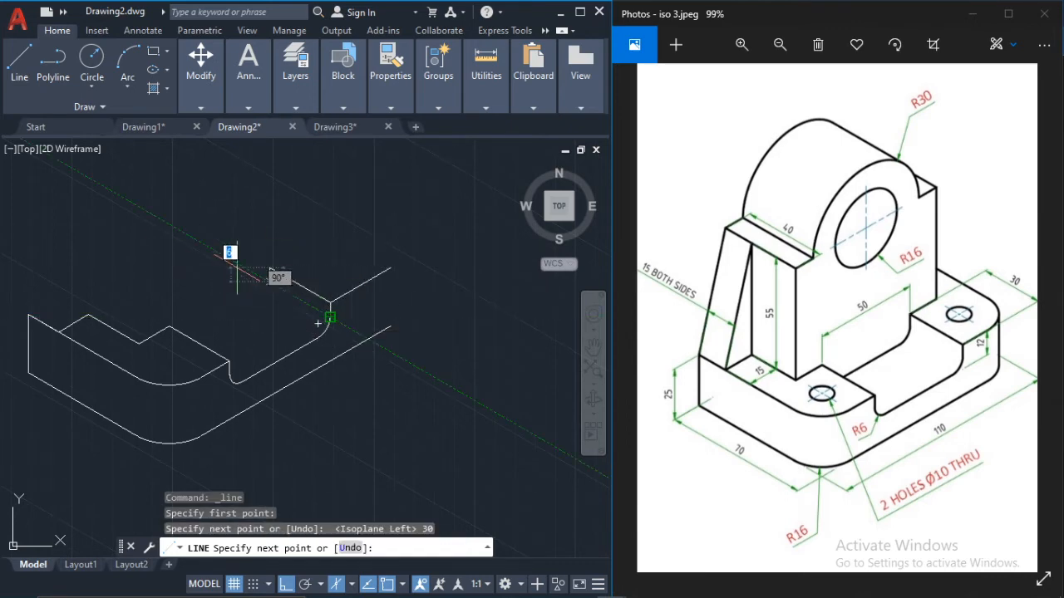
key("Escape")
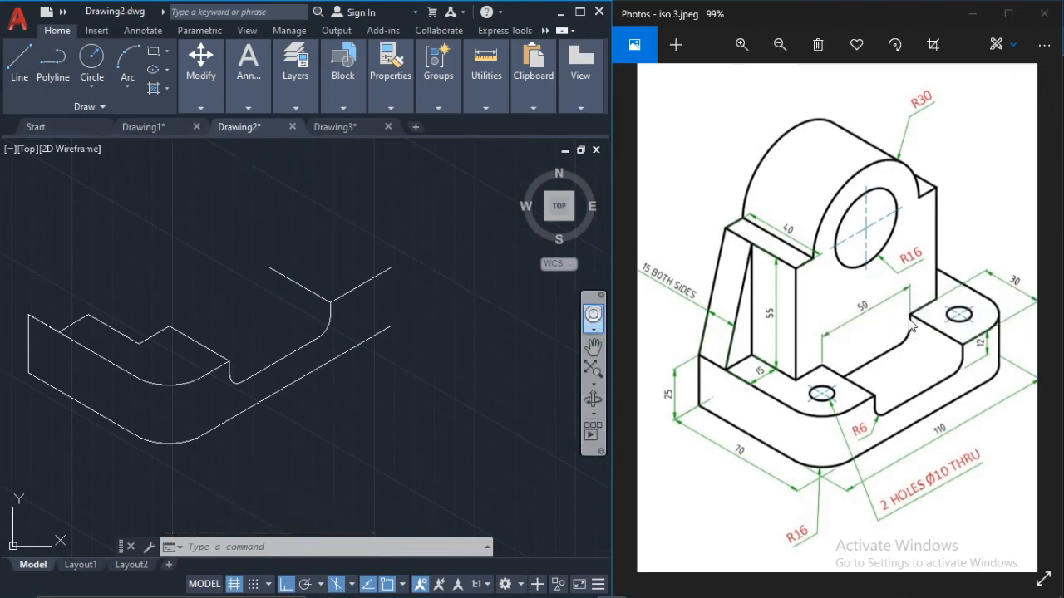
left_click(22, 57)
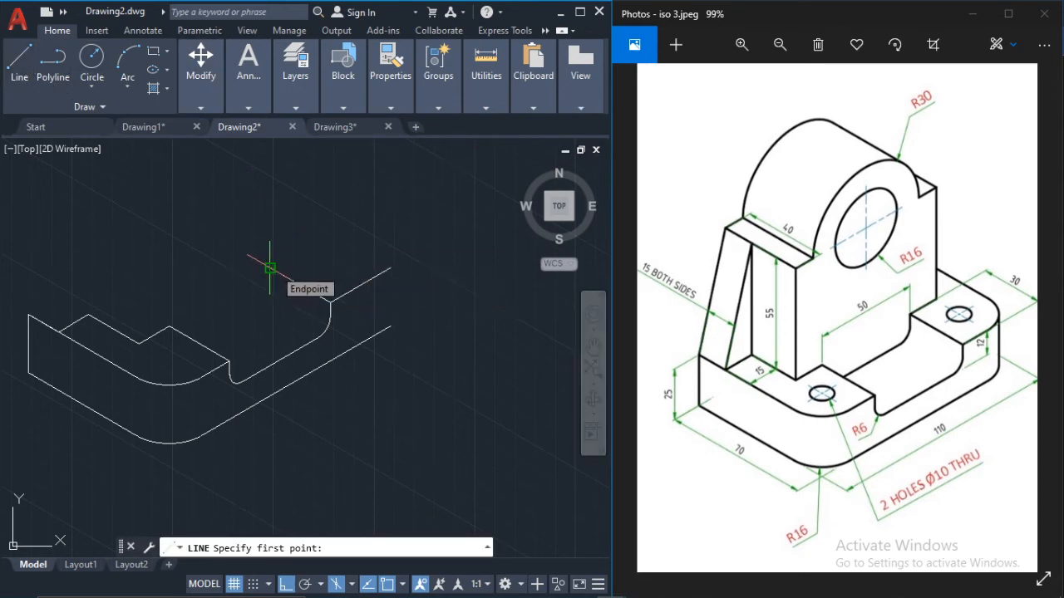
key("Escape")
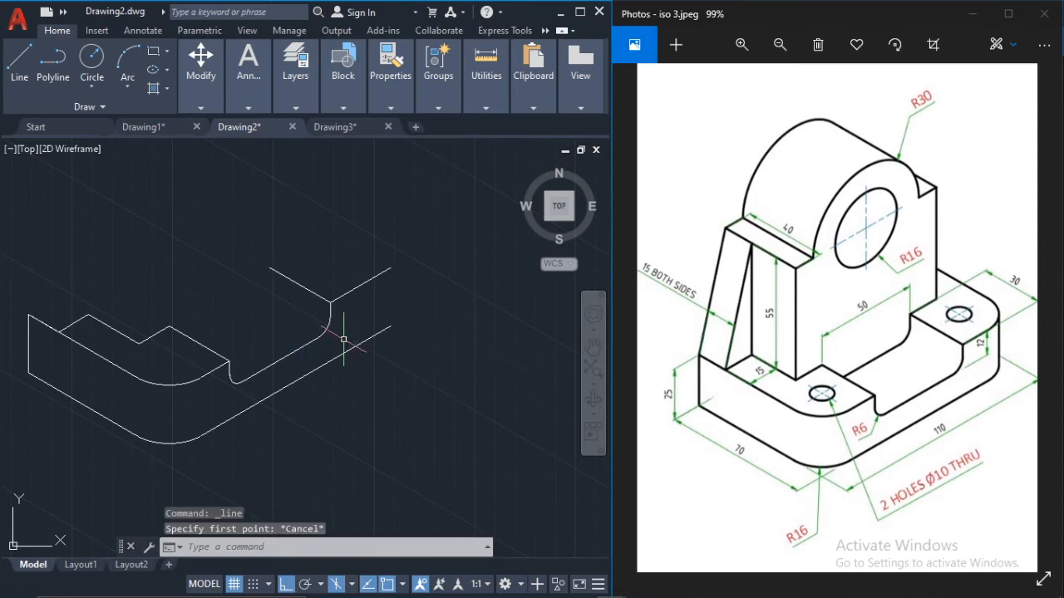
Step: Copy the recess's bottom edge, right corner arc and right vertical edge from the upper-right front corner to the 30-unit line's far end
scroll(331, 334, "up", 2)
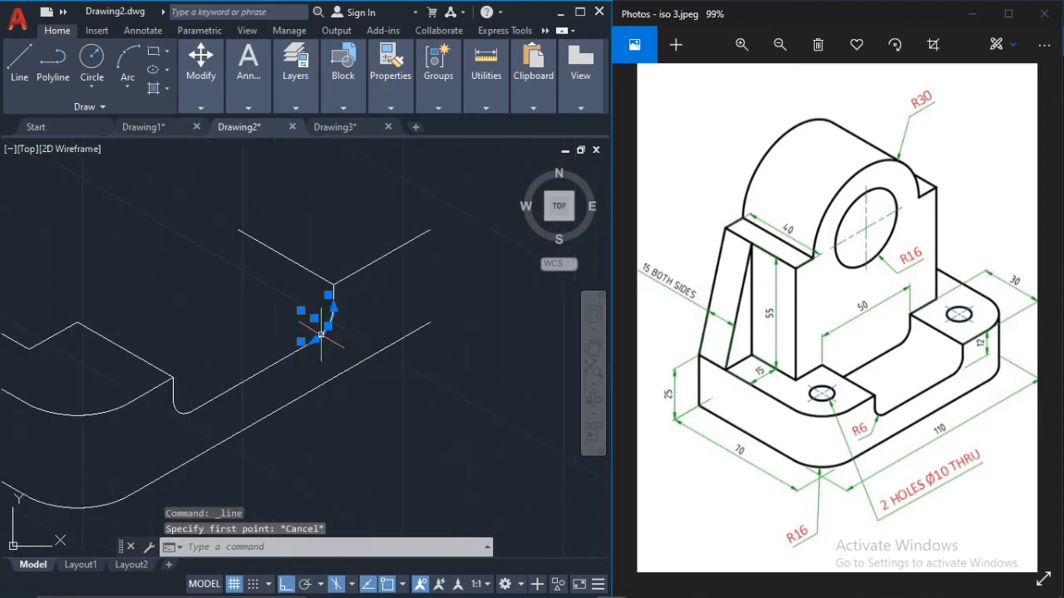
left_click(260, 371)
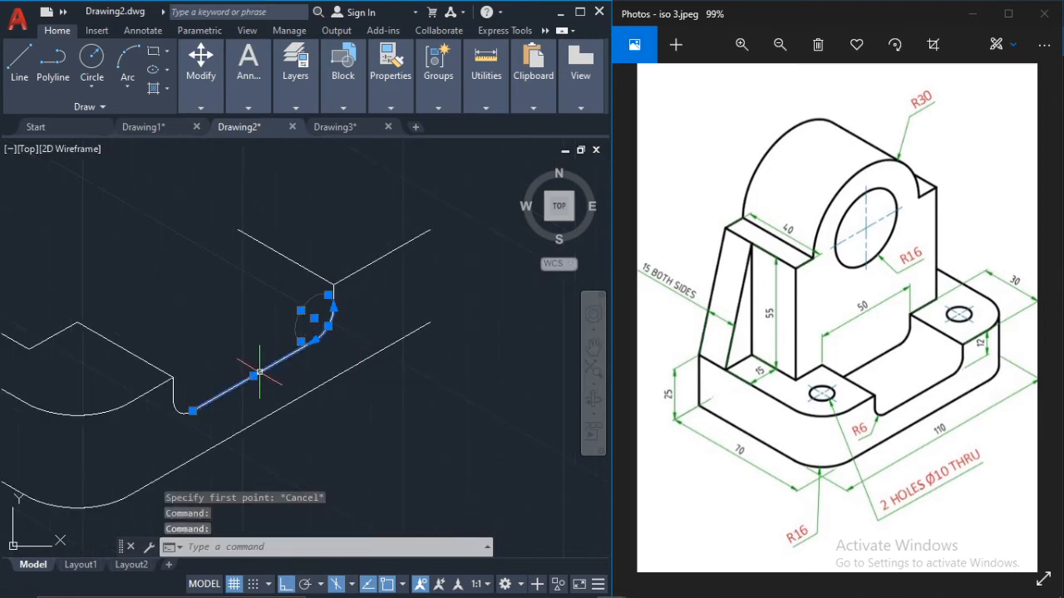
scroll(327, 342, "up", 4)
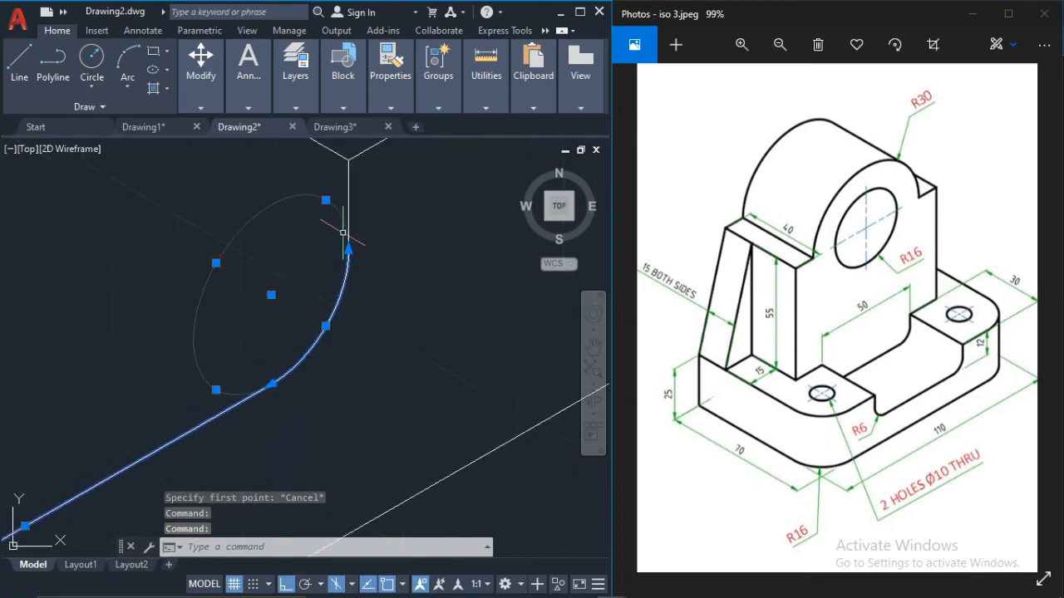
left_click(348, 178)
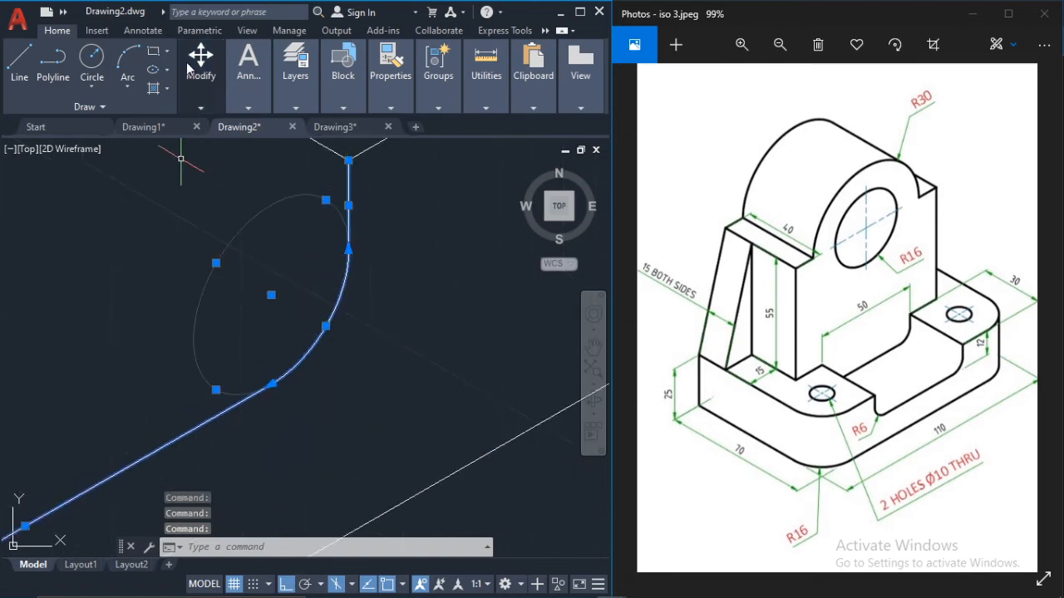
mouse_move(197, 90)
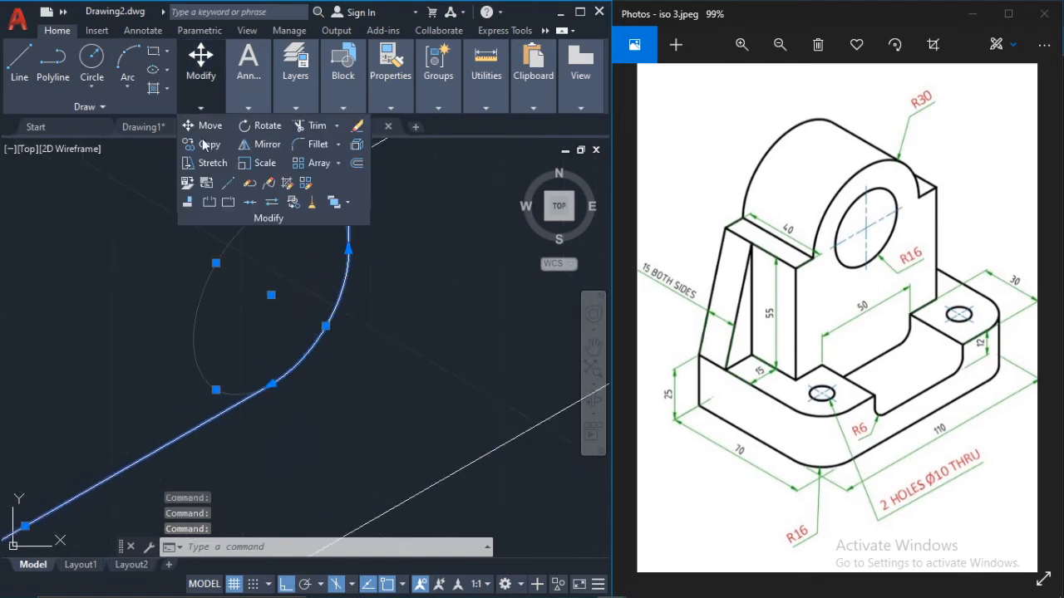
left_click(209, 144)
middle_click_drag(381, 206, 387, 252)
scroll(272, 213, "down", 2)
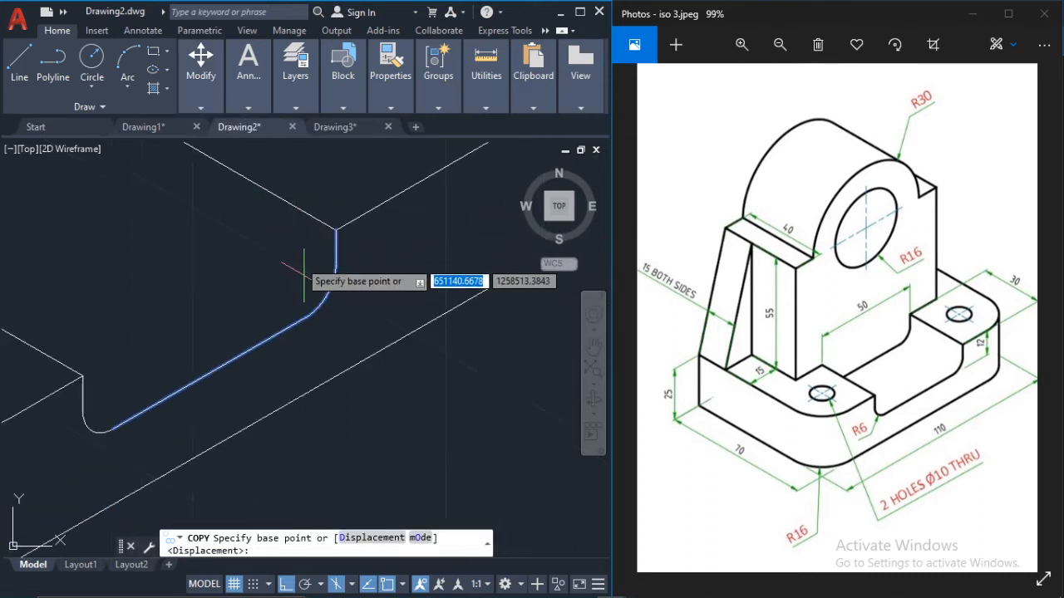
middle_click_drag(195, 157, 228, 219)
scroll(378, 282, "up", 5)
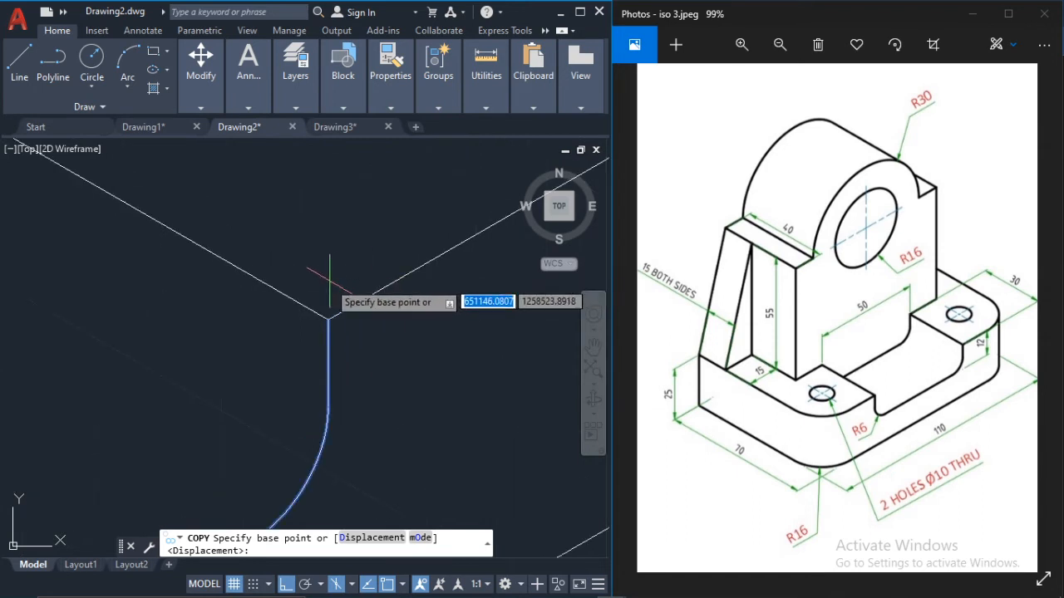
left_click(328, 317)
scroll(229, 233, "down", 4)
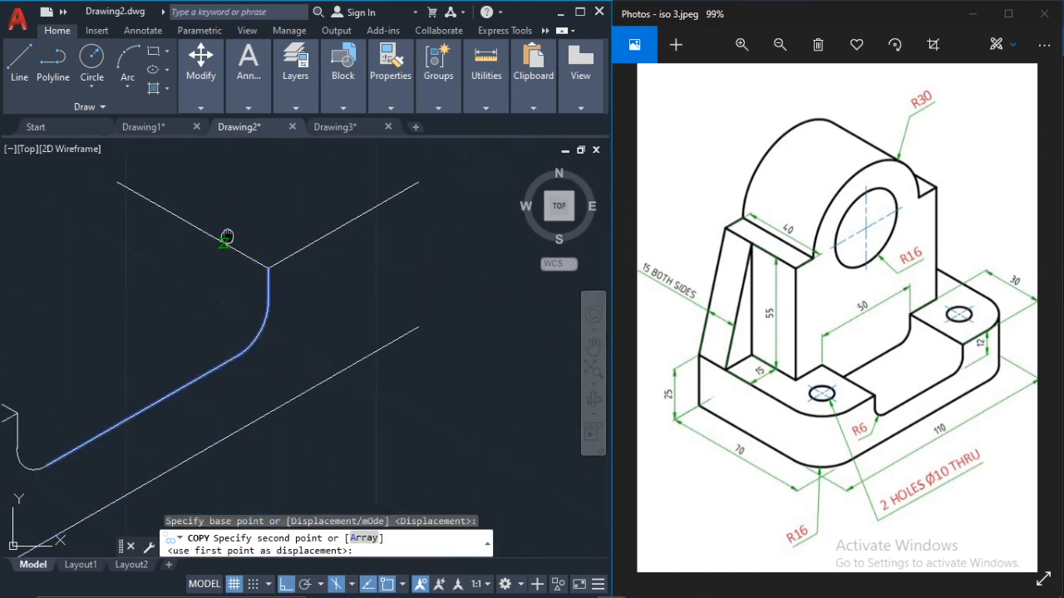
middle_click_drag(228, 236, 339, 317)
left_click(228, 262)
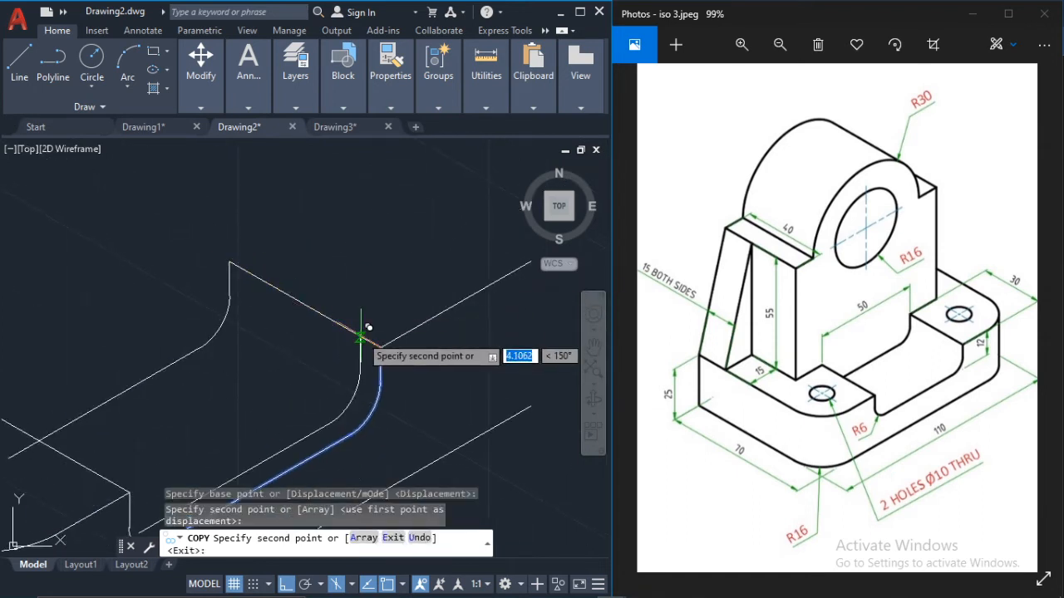
key("Escape")
Step: Trim the part of the copied bottom edge that overruns the left block's receding top edge
scroll(291, 303, "up", 4)
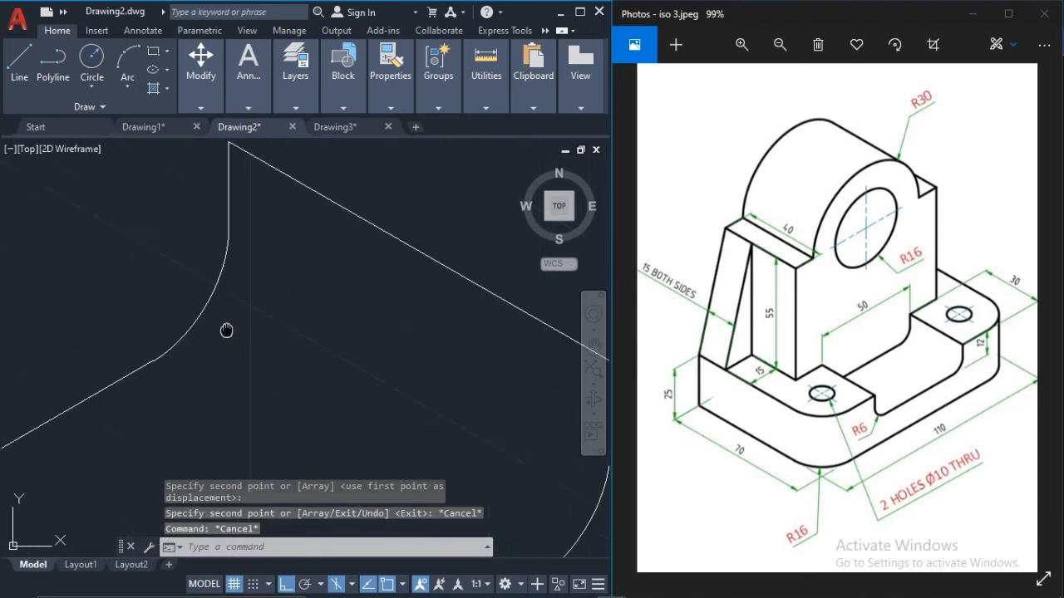
middle_click_drag(226, 331, 269, 297)
scroll(230, 357, "down", 3)
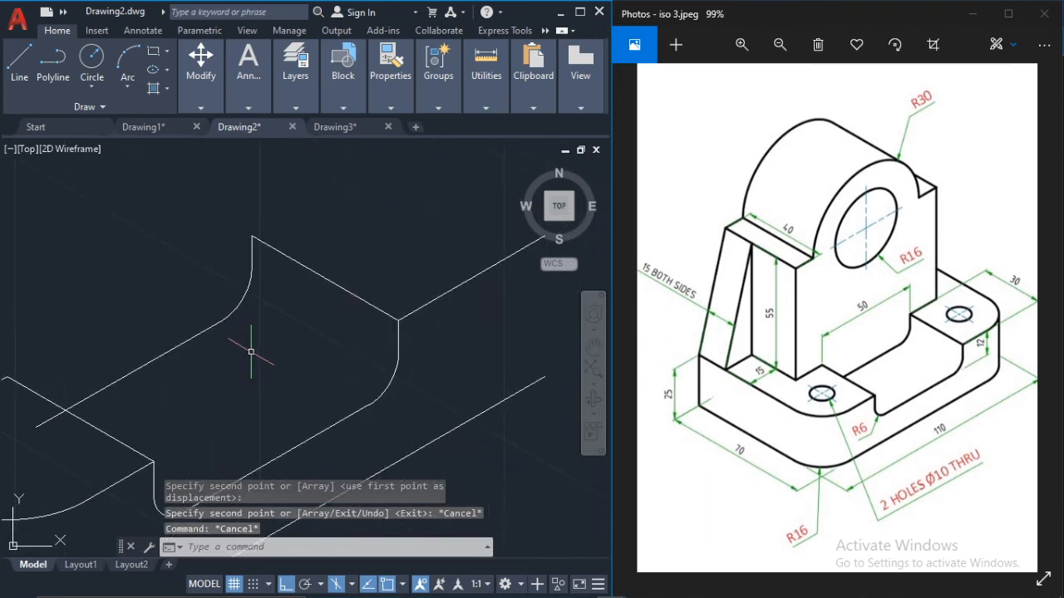
type("ltr")
key("Return")
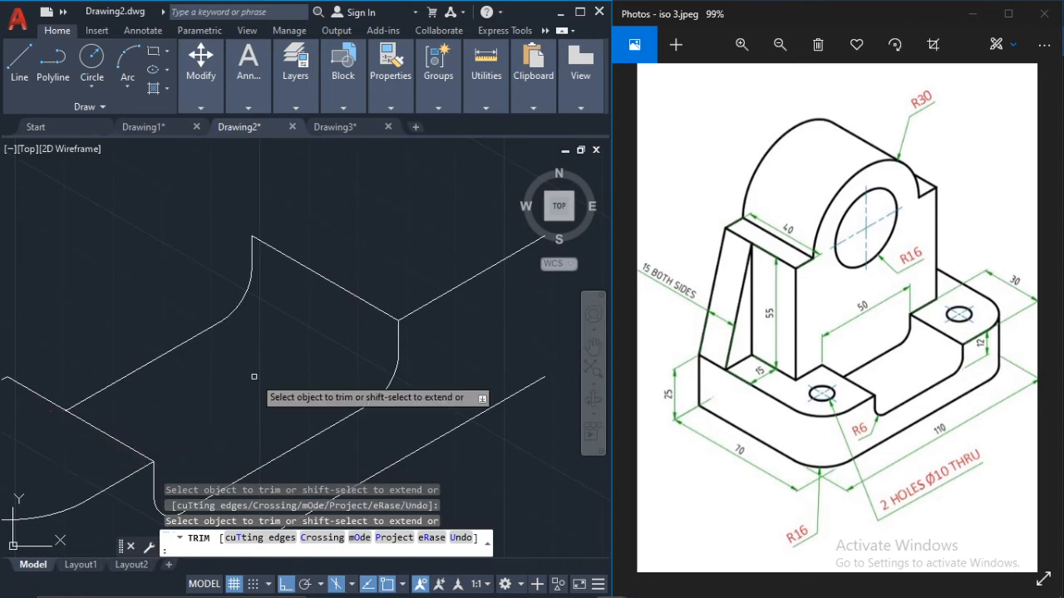
key("Escape")
Step: Draw a 15-unit line at 30° from the upper end of the copied recess edge, using the top isoplane
scroll(288, 306, "down", 2)
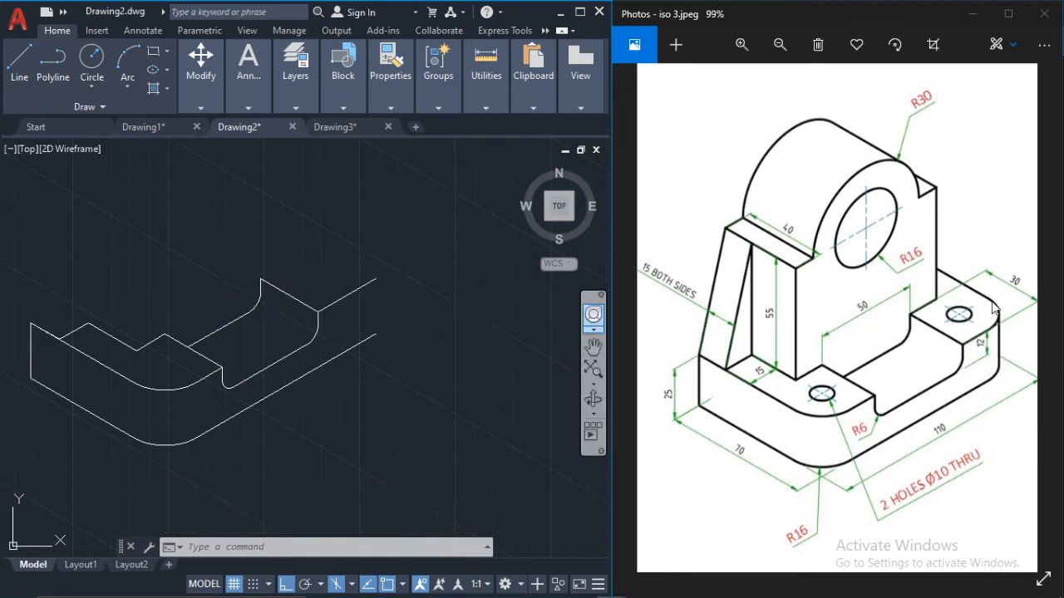
left_click(29, 49)
scroll(259, 279, "up", 2)
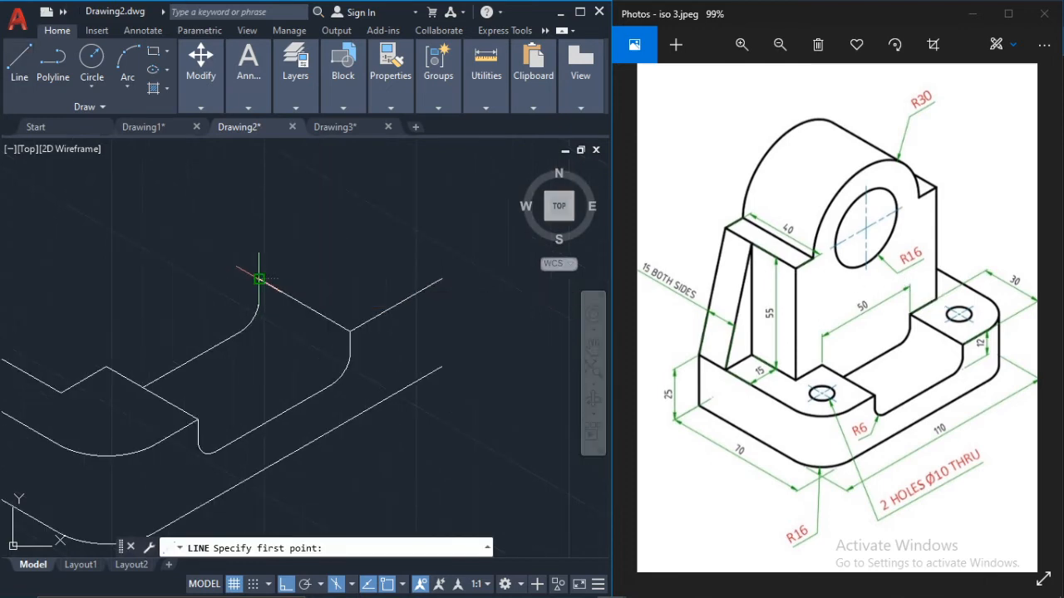
left_click(259, 279)
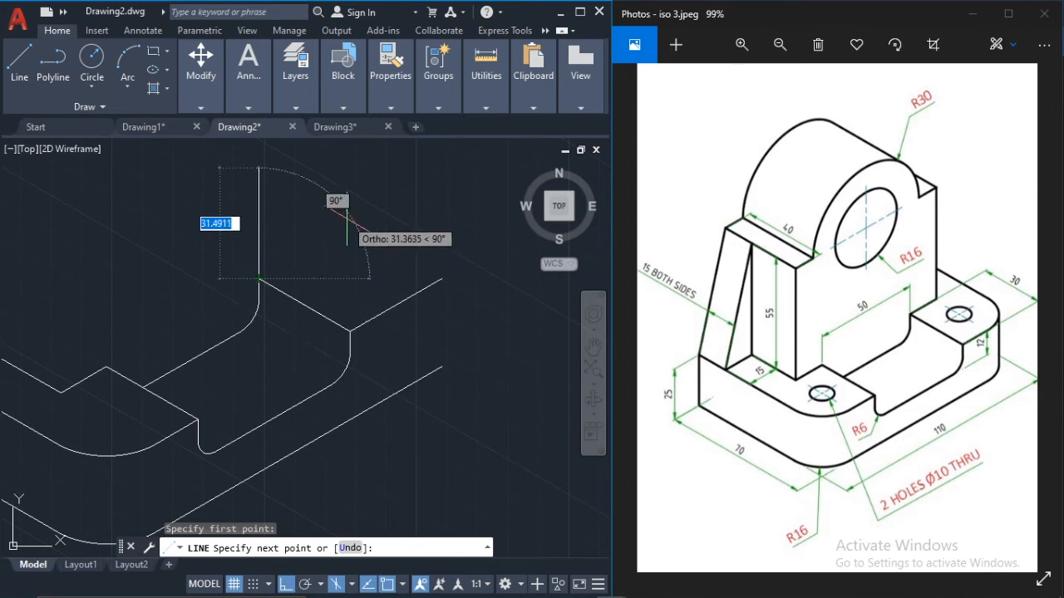
key("F5")
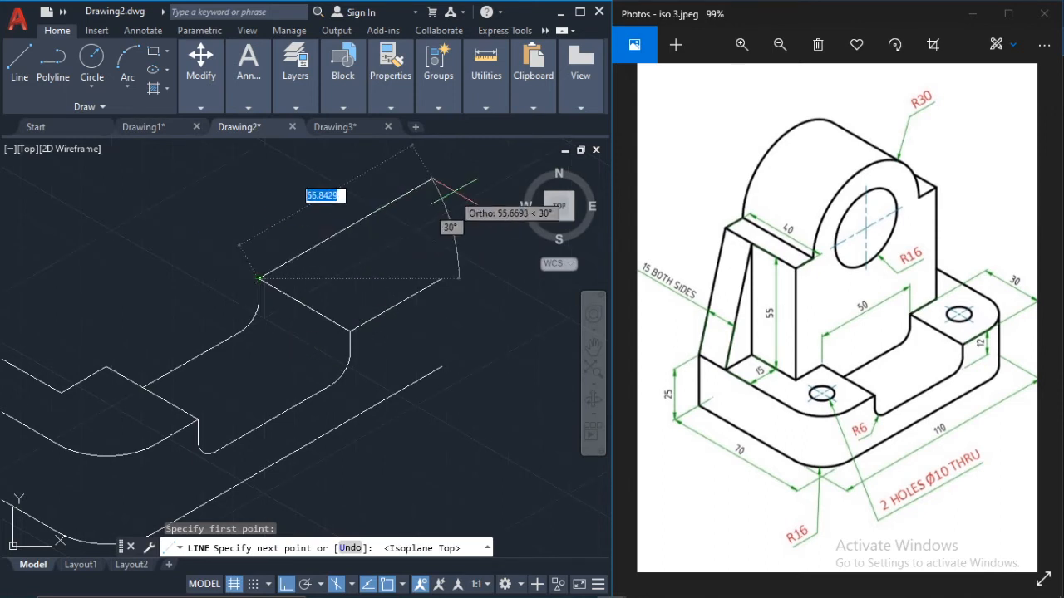
type("1")
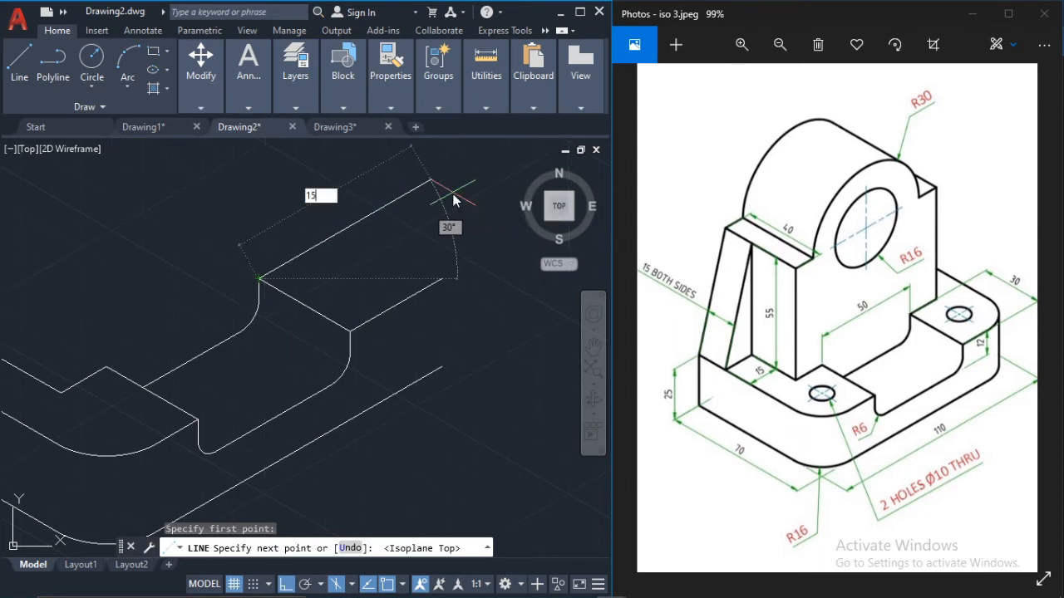
type("5")
key("Return")
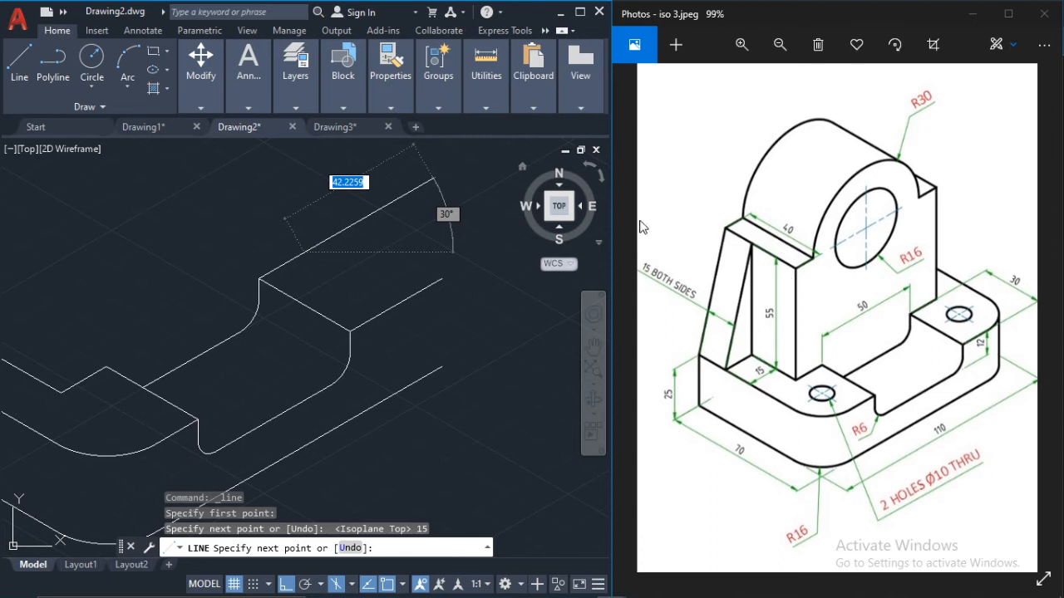
Step: Continue the line 55 units straight up in the right isoplane for the upright's right edge, and end it
middle_click_drag(348, 247, 369, 312)
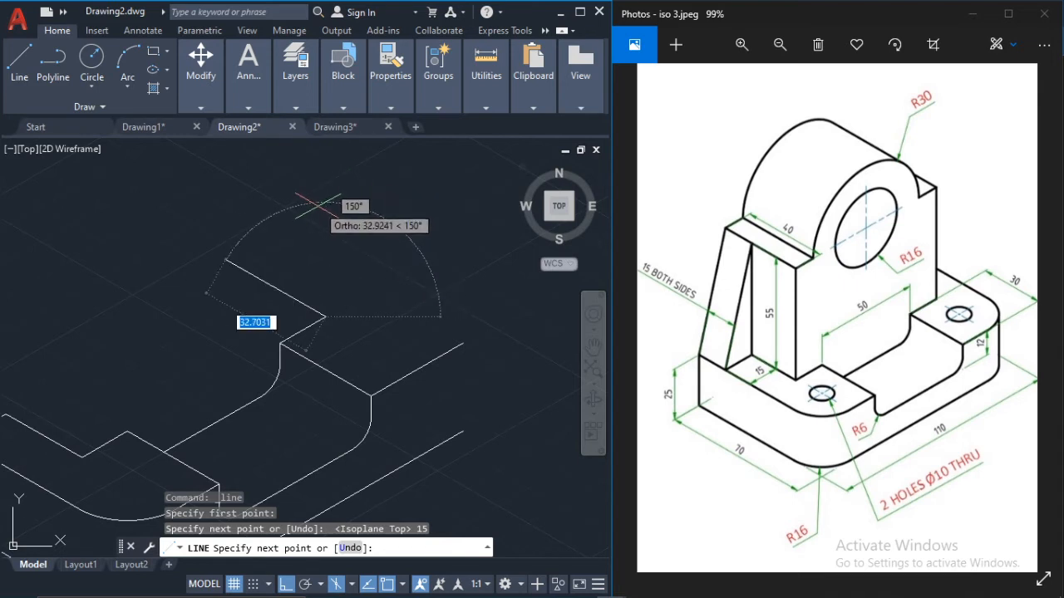
key("F5")
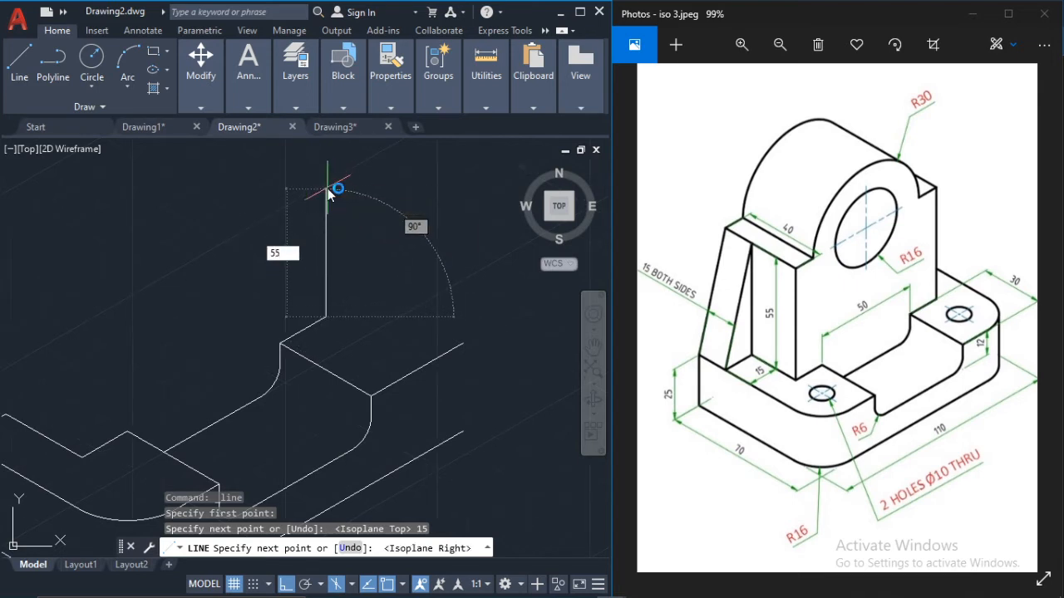
key("Return")
scroll(332, 191, "down", 3)
scroll(332, 191, "down", 2)
middle_click_drag(332, 191, 344, 235)
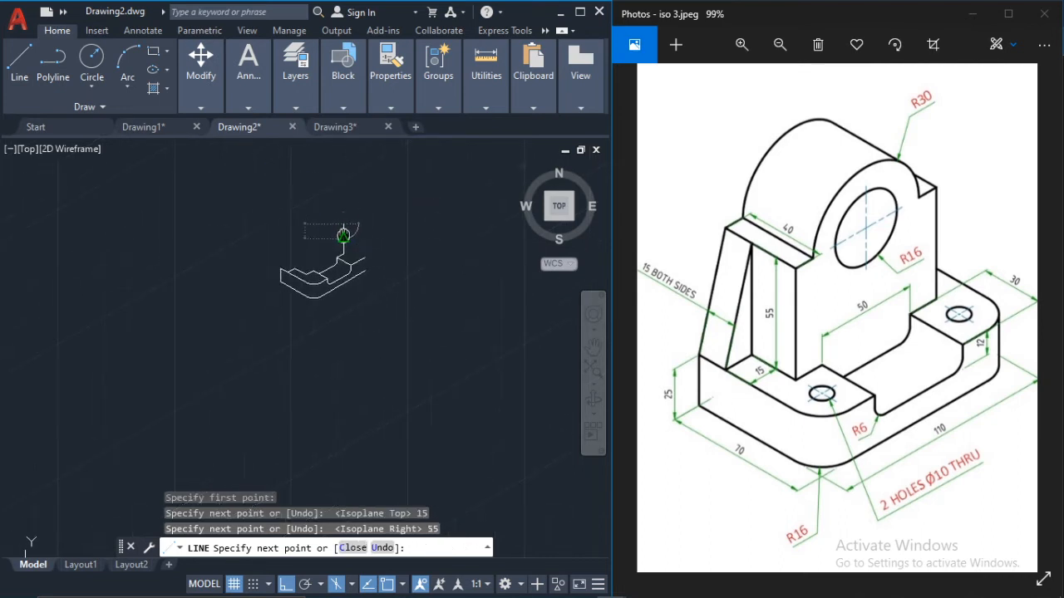
key("Escape")
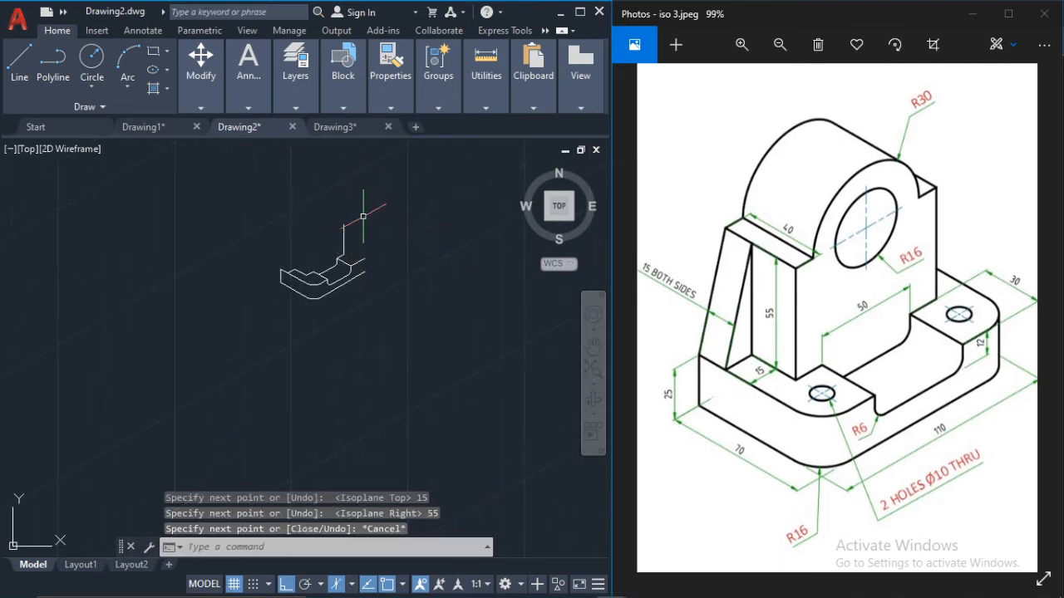
scroll(348, 234, "up", 2)
scroll(361, 284, "up", 2)
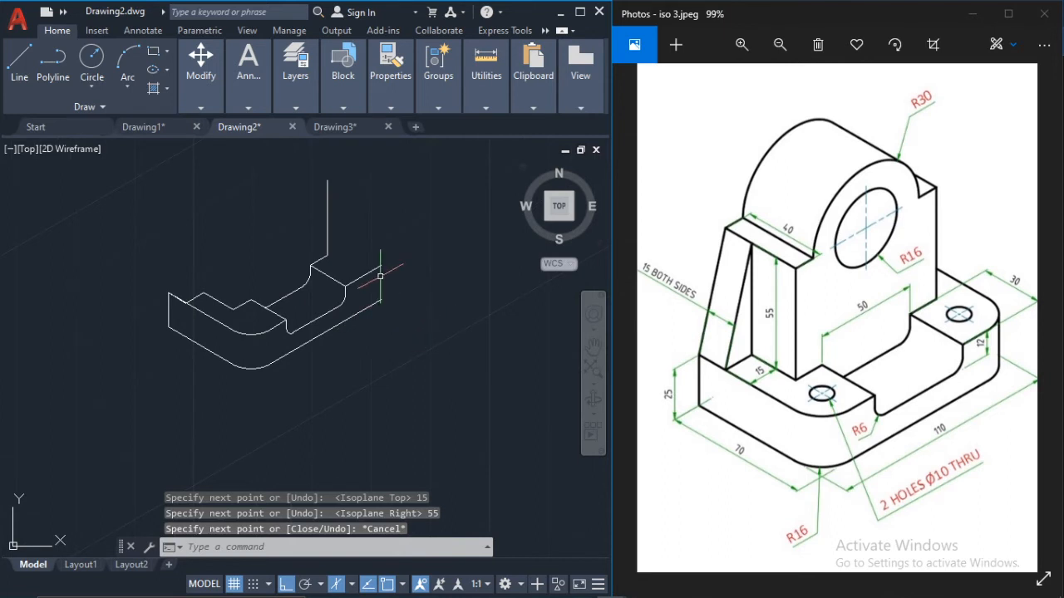
Step: Draw the right block's receding top edge from the 30-unit line's far end in the left isoplane, crossing the upright's right edge
scroll(380, 276, "up", 2)
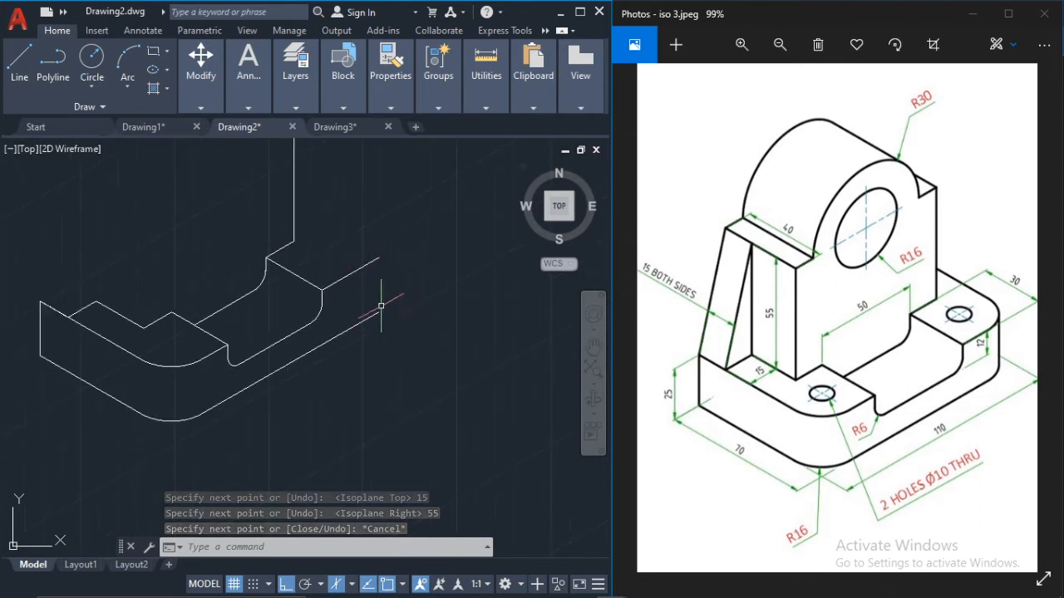
left_click(18, 61)
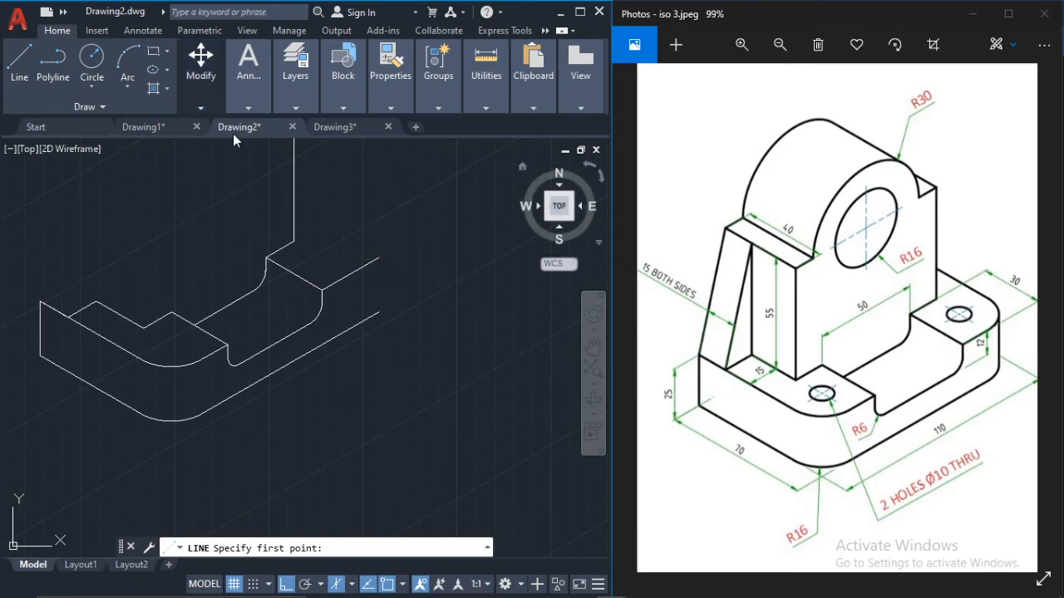
left_click(375, 260)
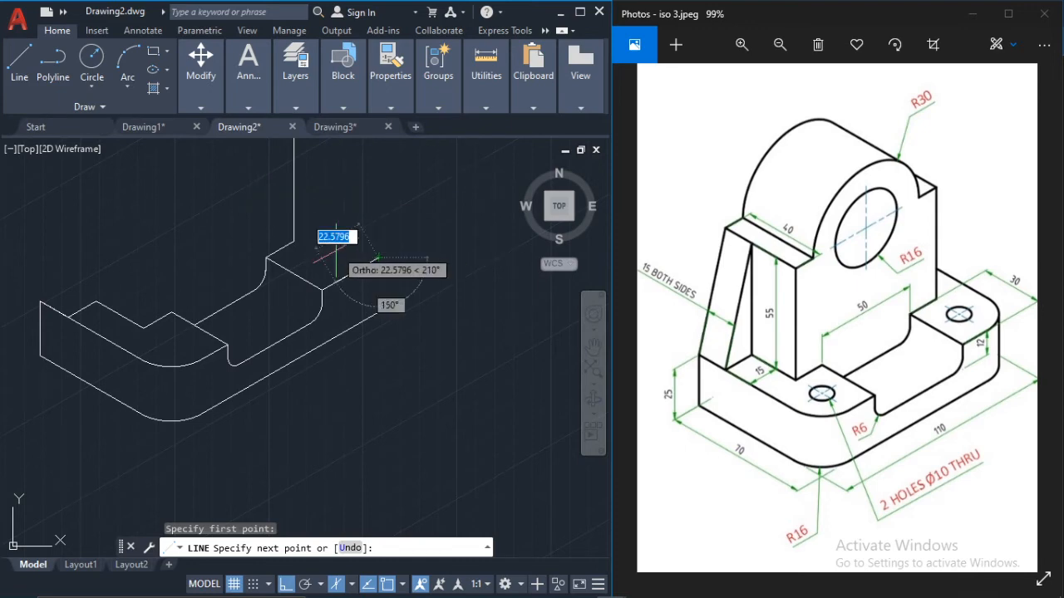
key("F5")
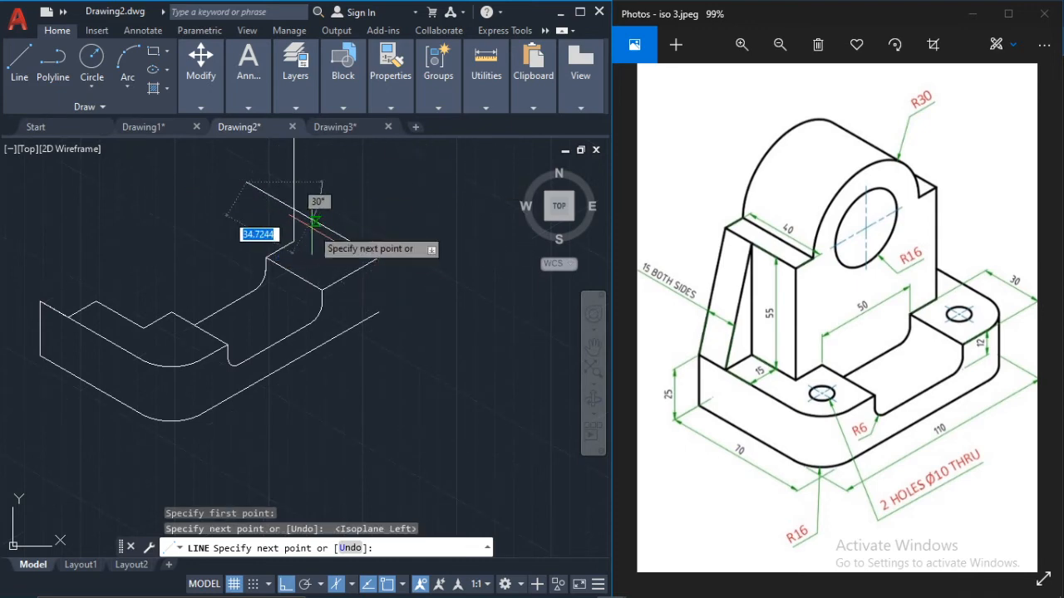
key("Escape")
Step: Trim the part of the receding top edge that overruns the upright's right vertical edge
type("tr")
key("Return")
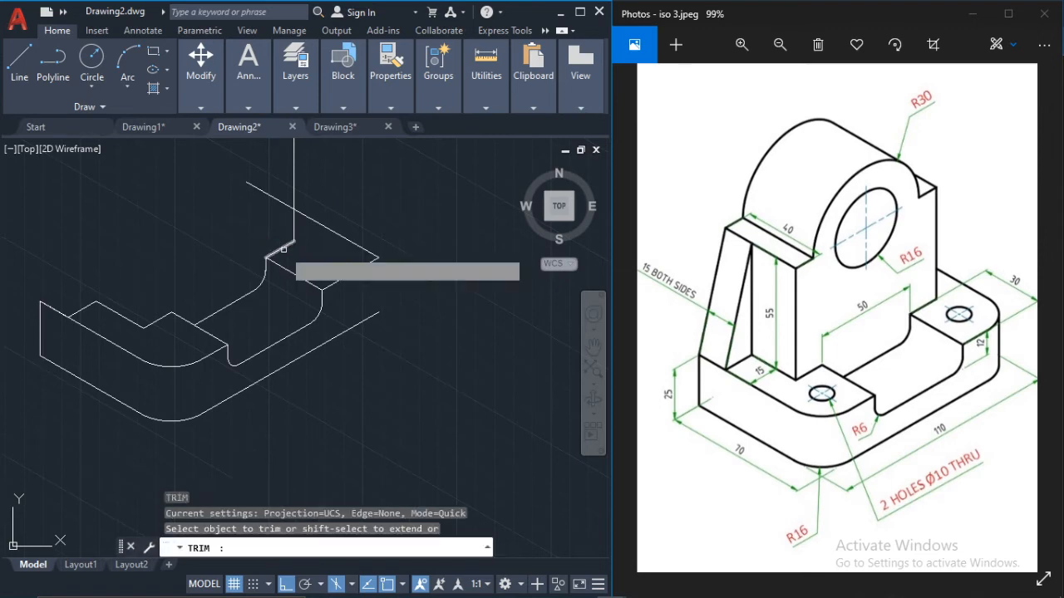
left_click(269, 196)
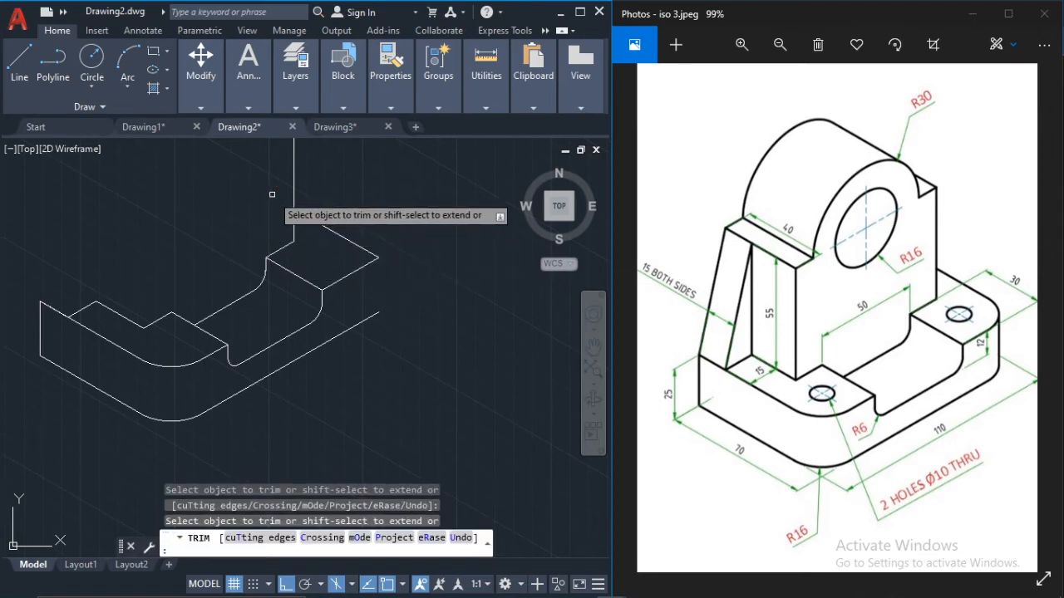
key("Escape")
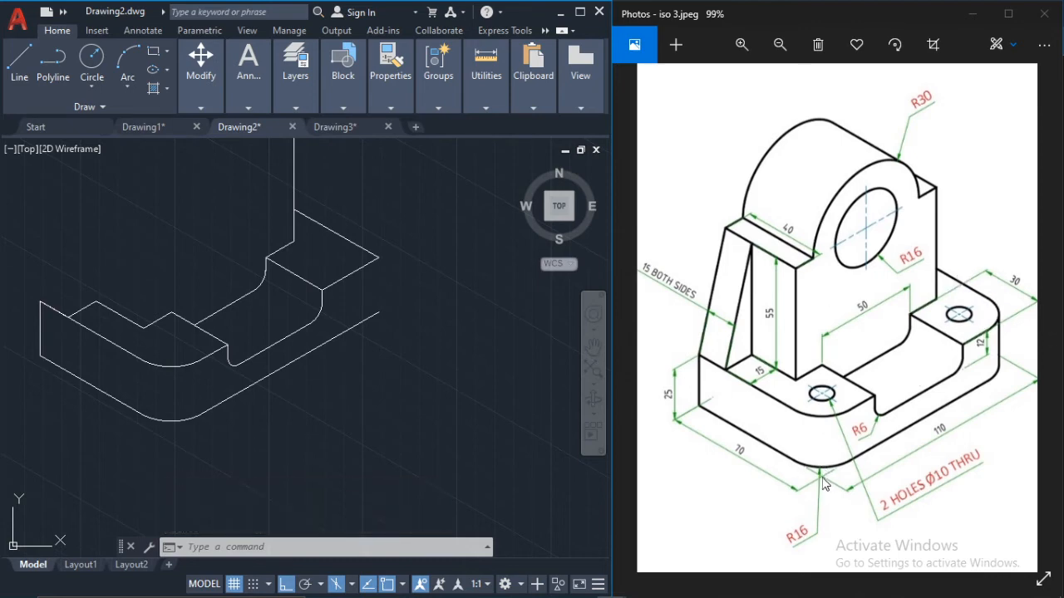
Step: Draw a 16-unit line at 150° from the right block's sharp top corner along its receding edge
scroll(371, 264, "up", 2)
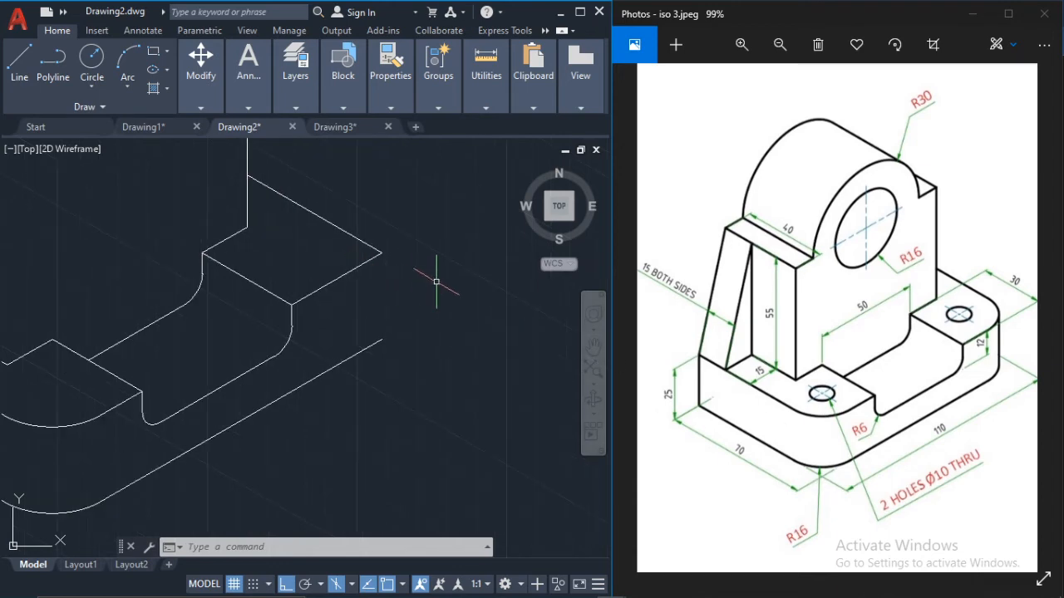
left_click(19, 60)
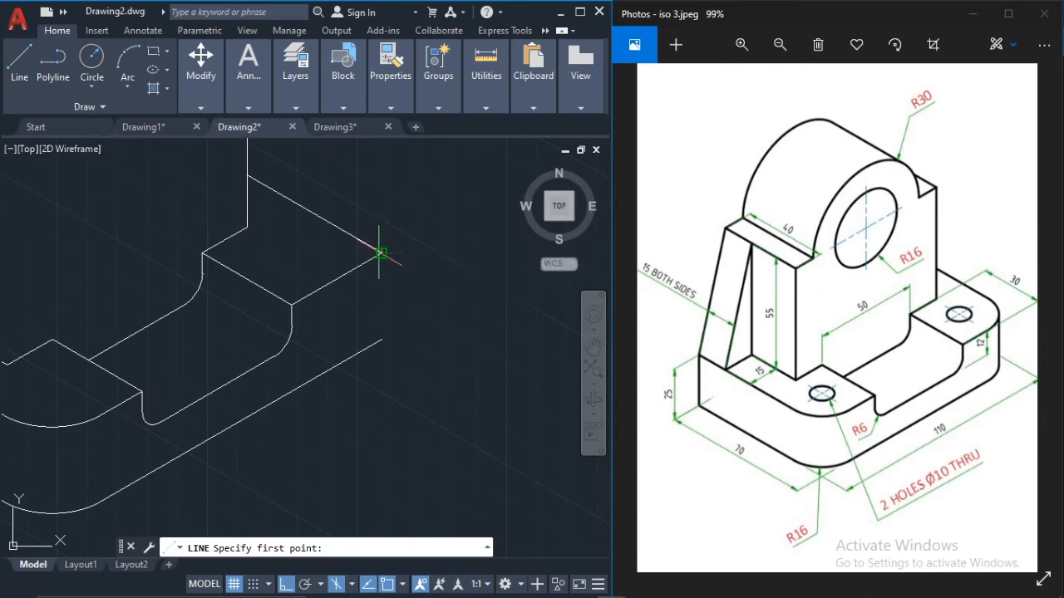
left_click(380, 253)
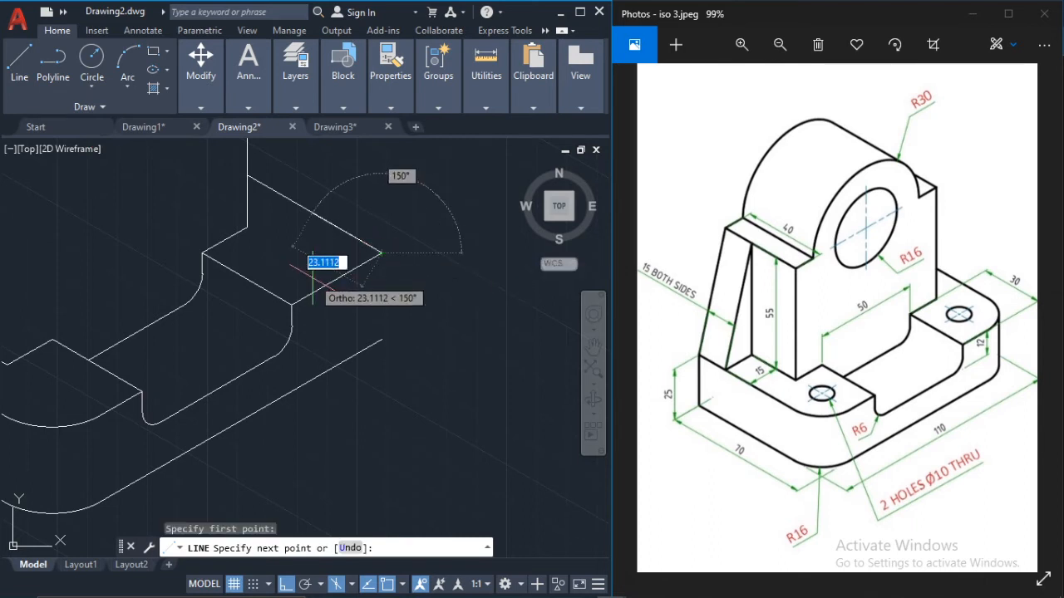
type("16")
key("Return")
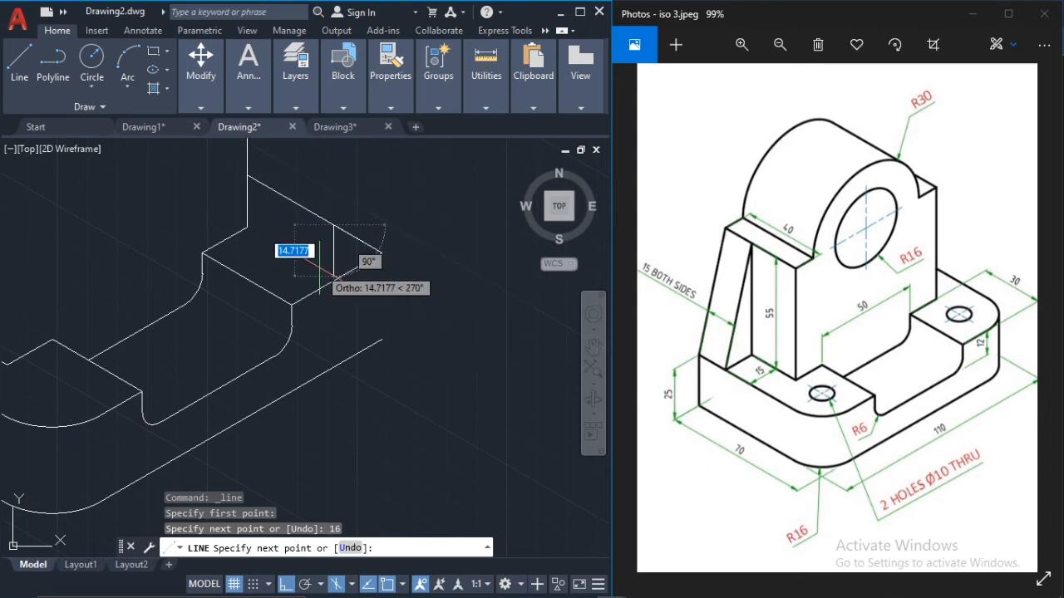
Step: Continue with a 16-unit line at 210° in the top isoplane to locate the corner radius centre, and end the line
key("F5")
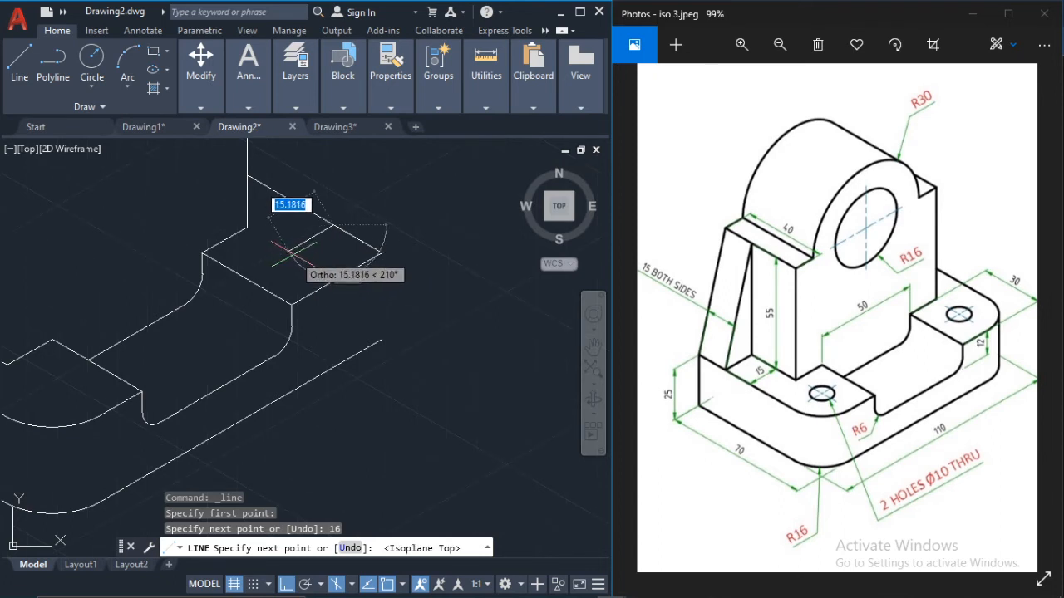
type("1")
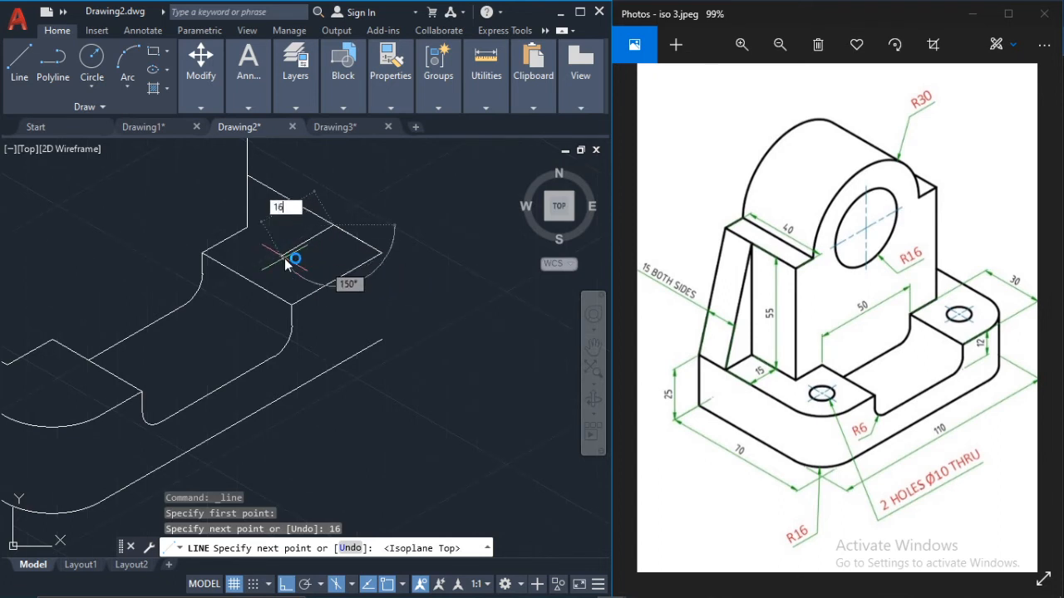
type("6")
key("Return")
key("Escape")
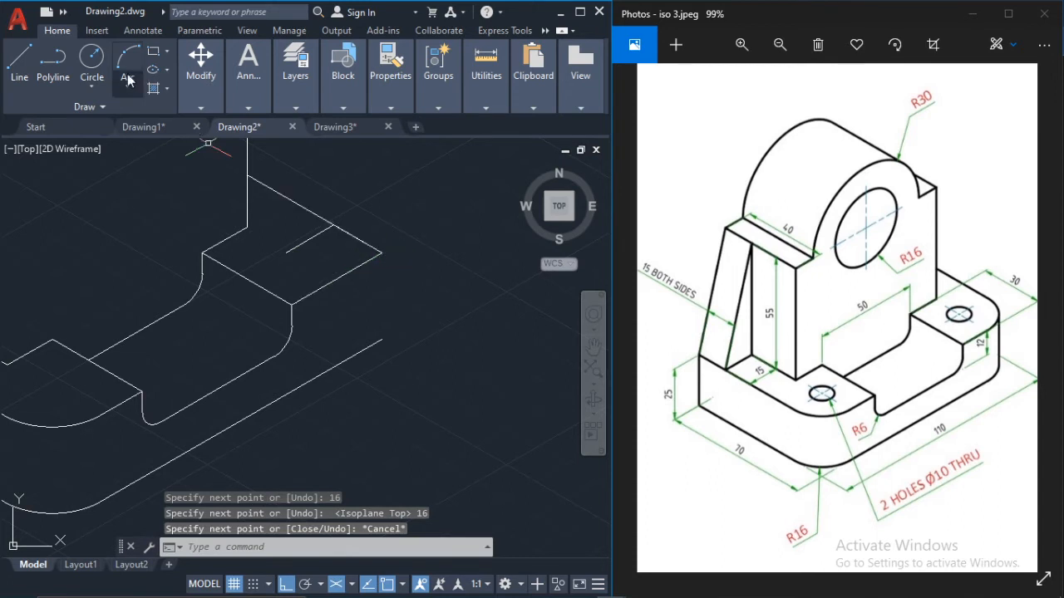
left_click(92, 57)
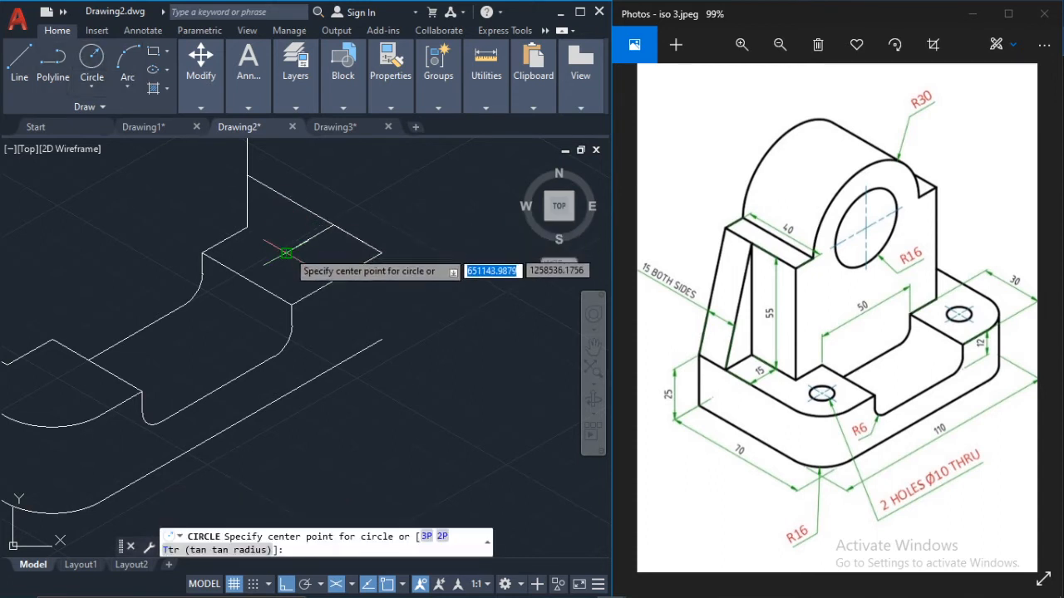
left_click(287, 251)
key("Escape")
key("Escape")
key("Escape")
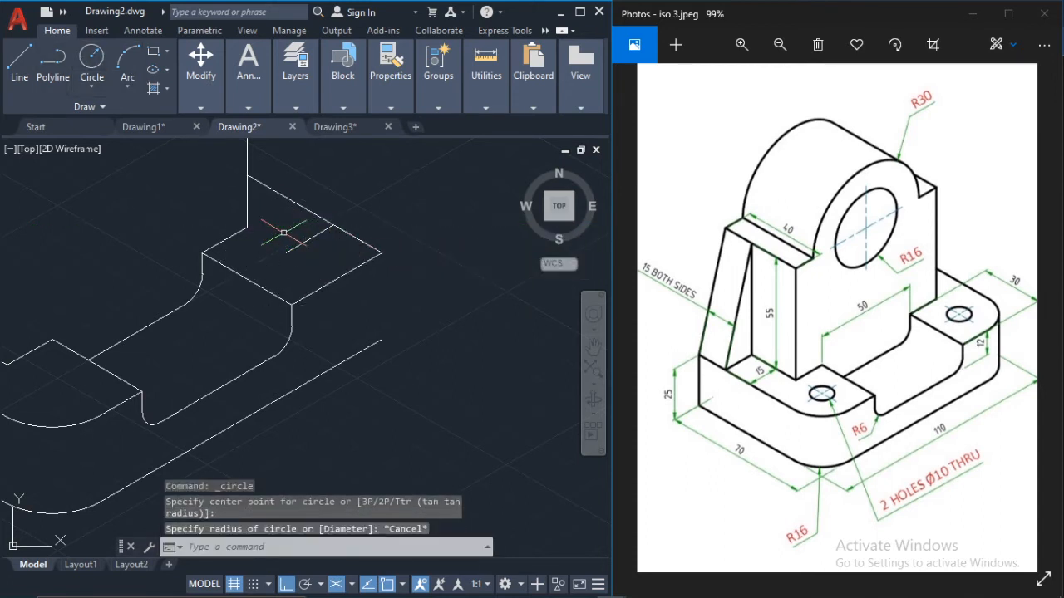
Step: Draw a top-plane isocircle centred on the 16-unit line's inner end, with its radius reaching the receding top edge
type("ell")
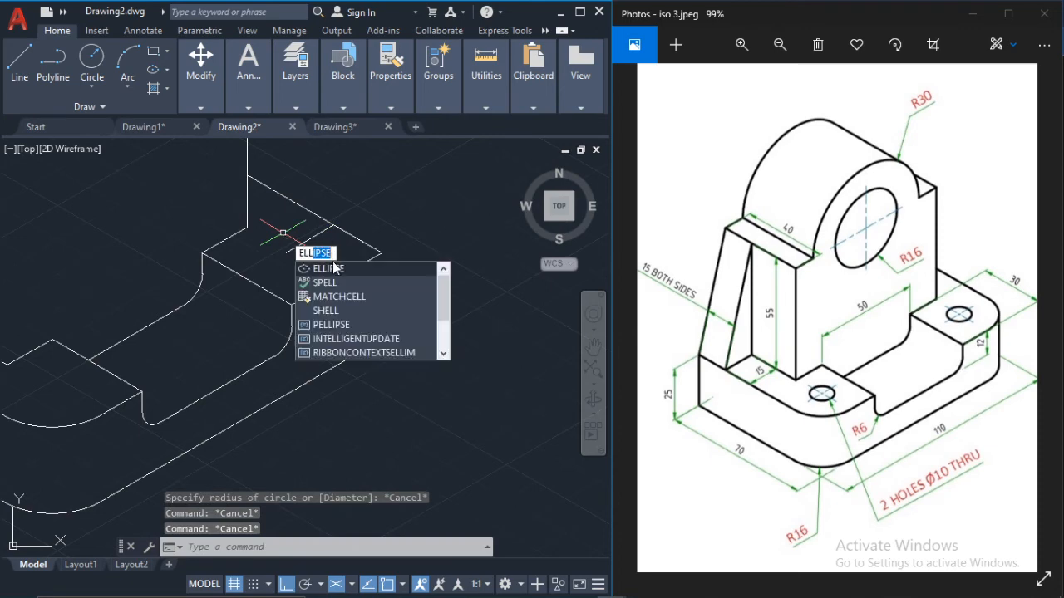
key("Return")
left_click(226, 551)
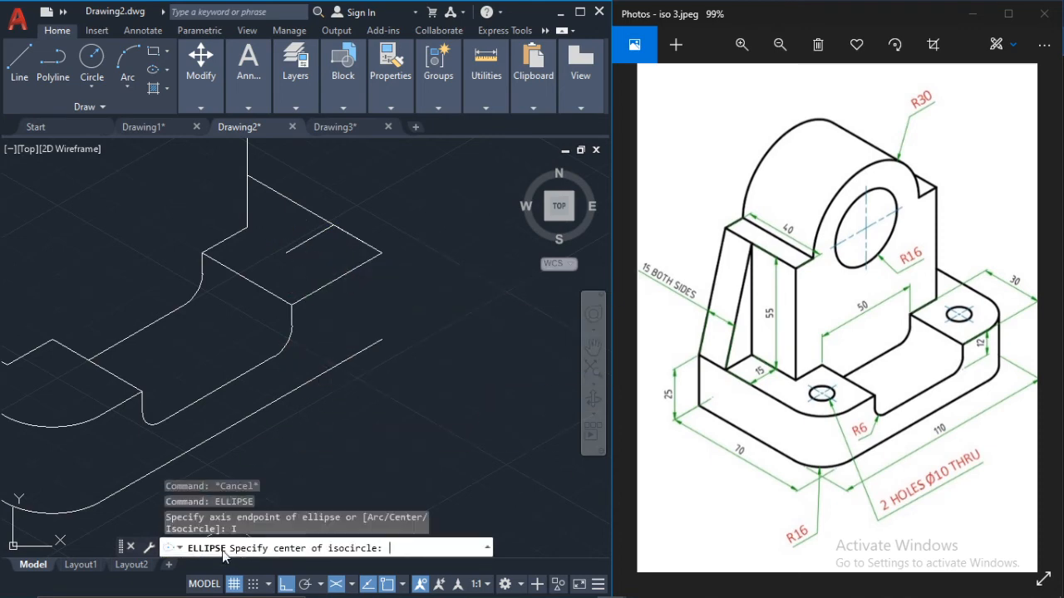
left_click(286, 253)
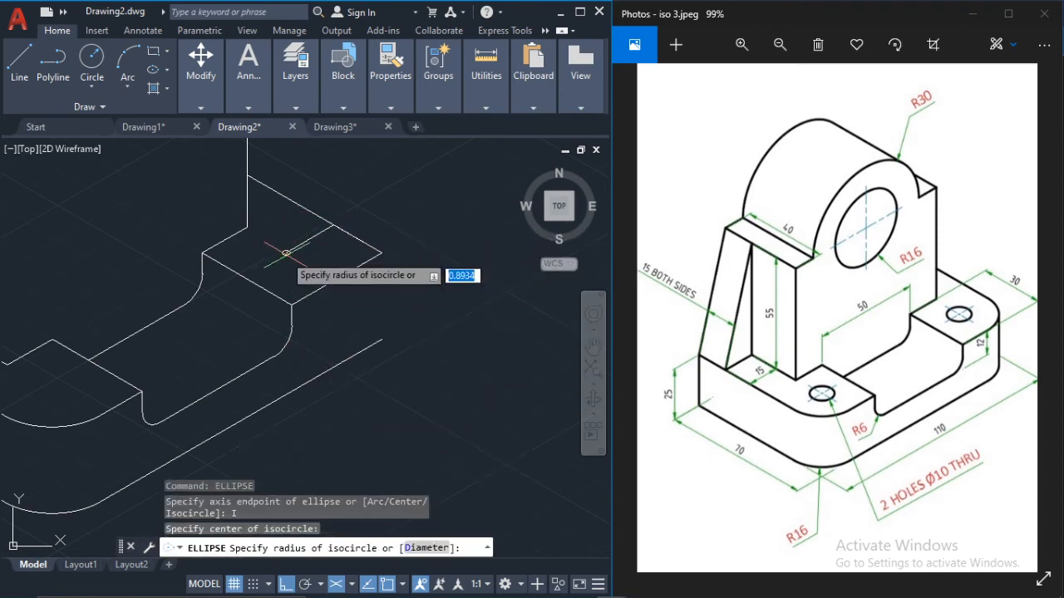
left_click(333, 226)
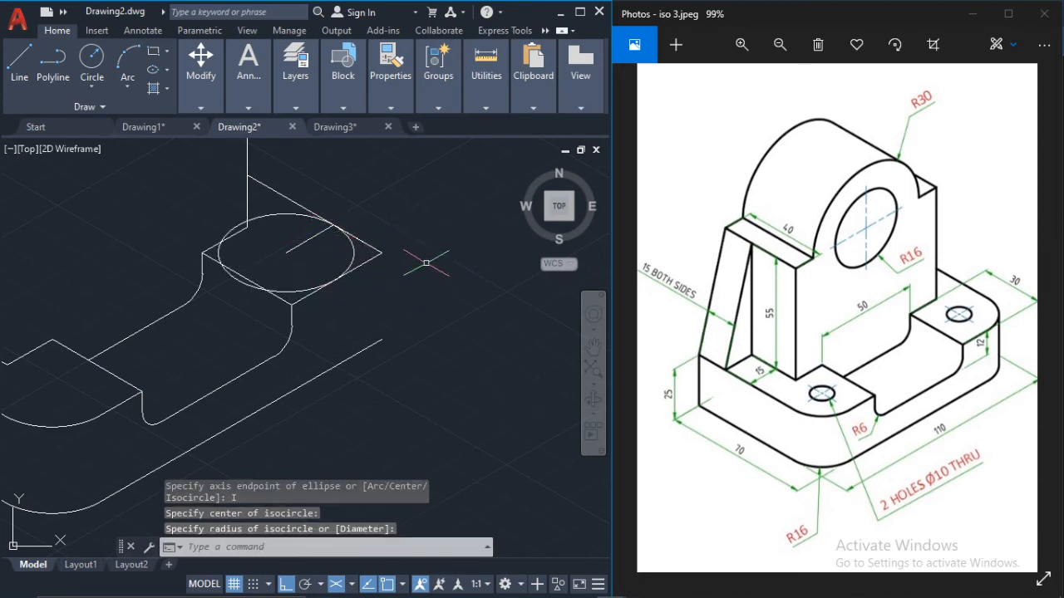
Step: Trim away the top edges forming the right block's sharp corner outside the isocircle
left_click(346, 246)
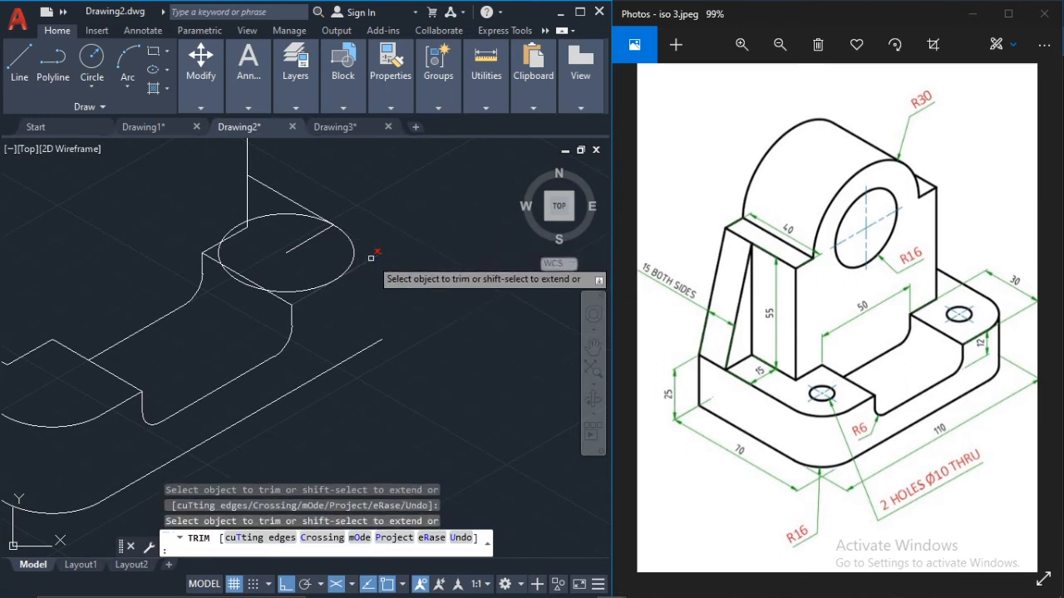
left_click(373, 249)
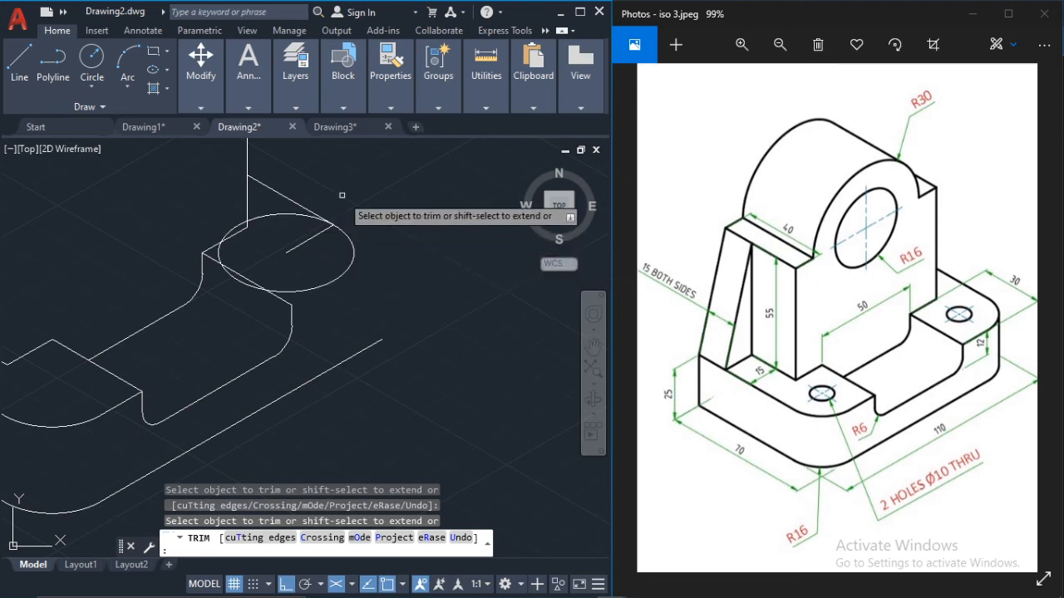
key("Escape")
Step: Copy the isocircle from its centre 25 units straight down in the right isoplane
left_click(354, 253)
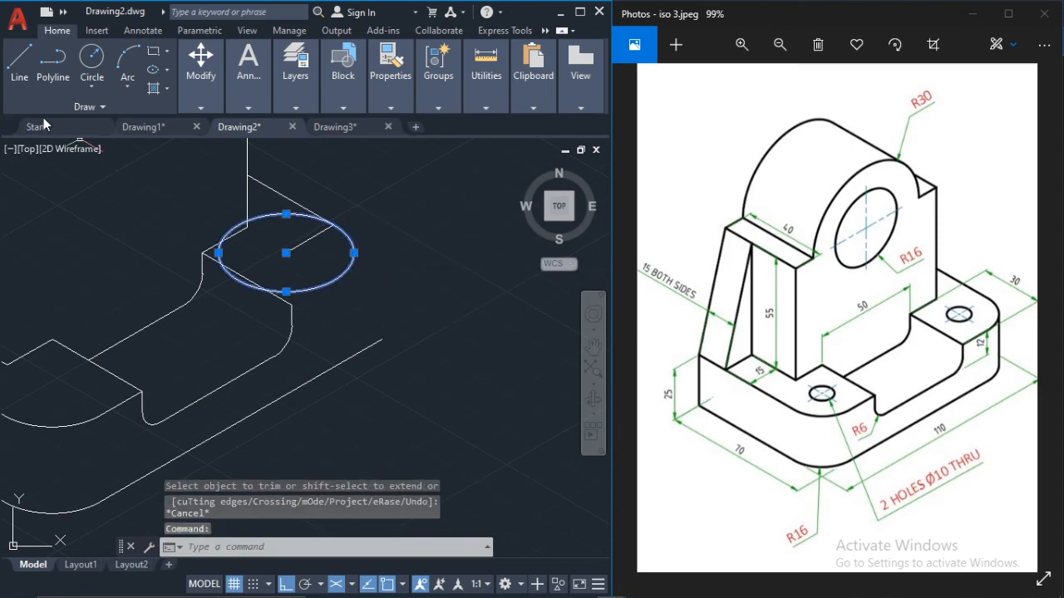
left_click(201, 79)
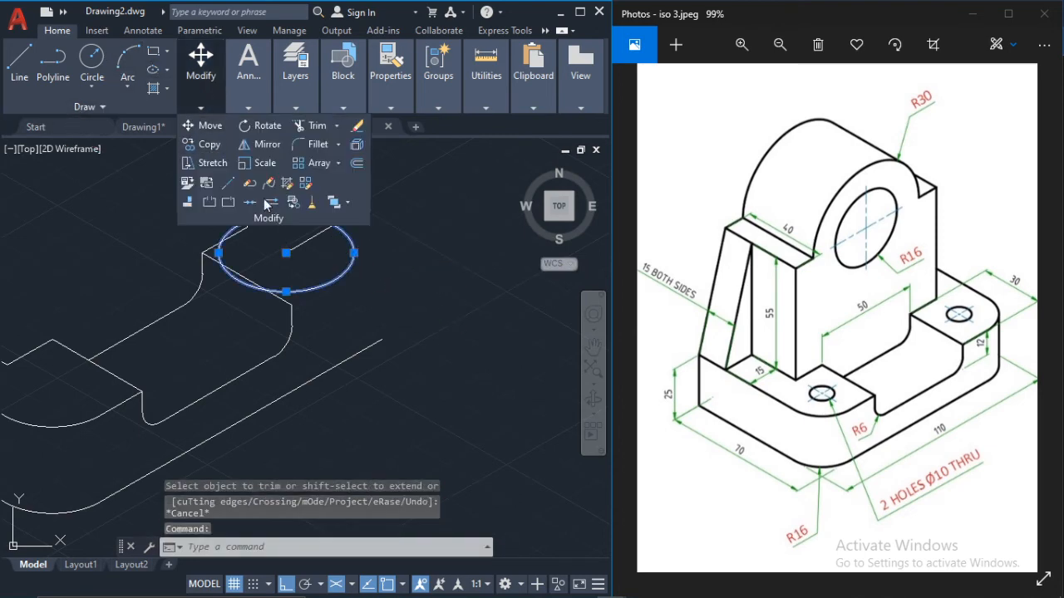
left_click(210, 144)
scroll(316, 245, "up", 2)
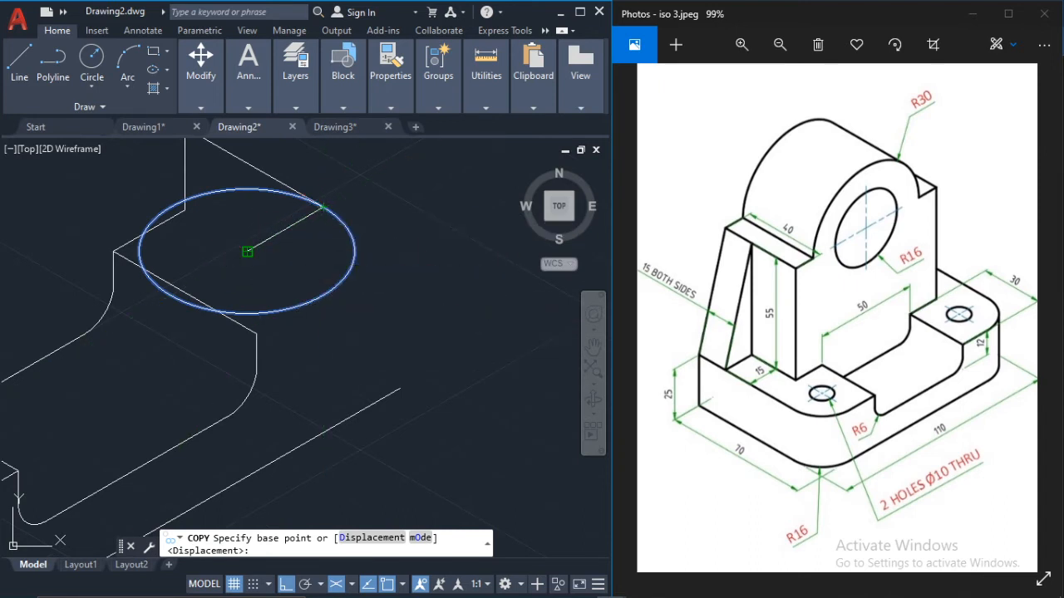
left_click(248, 251)
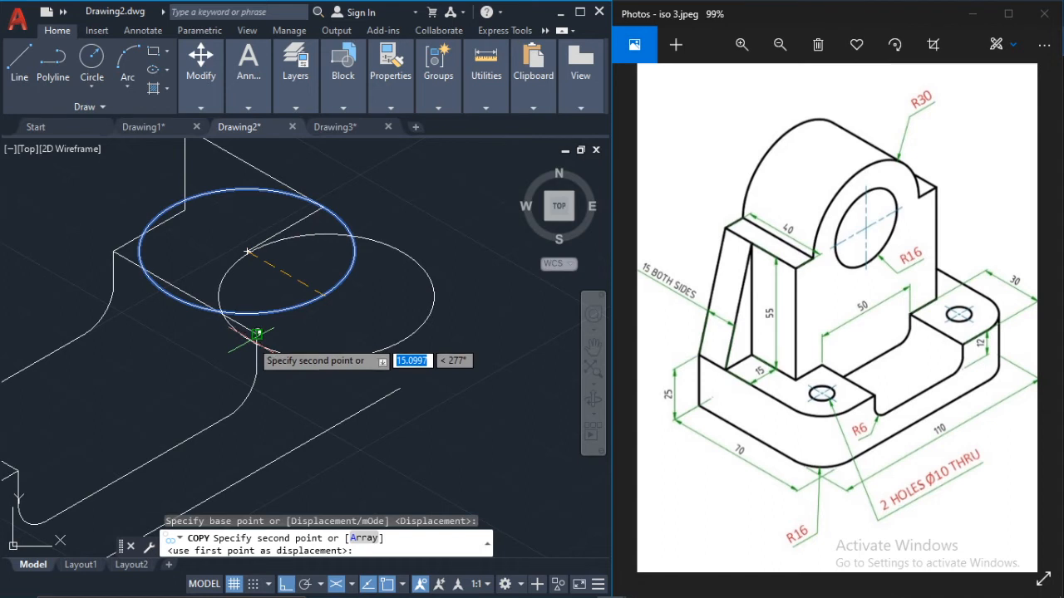
key("F5")
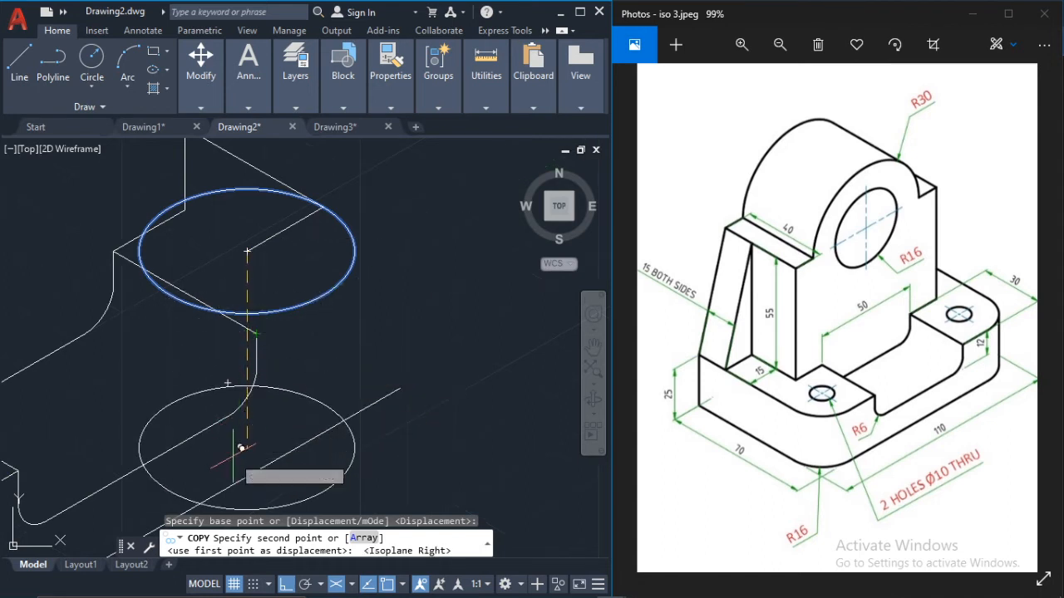
type("25")
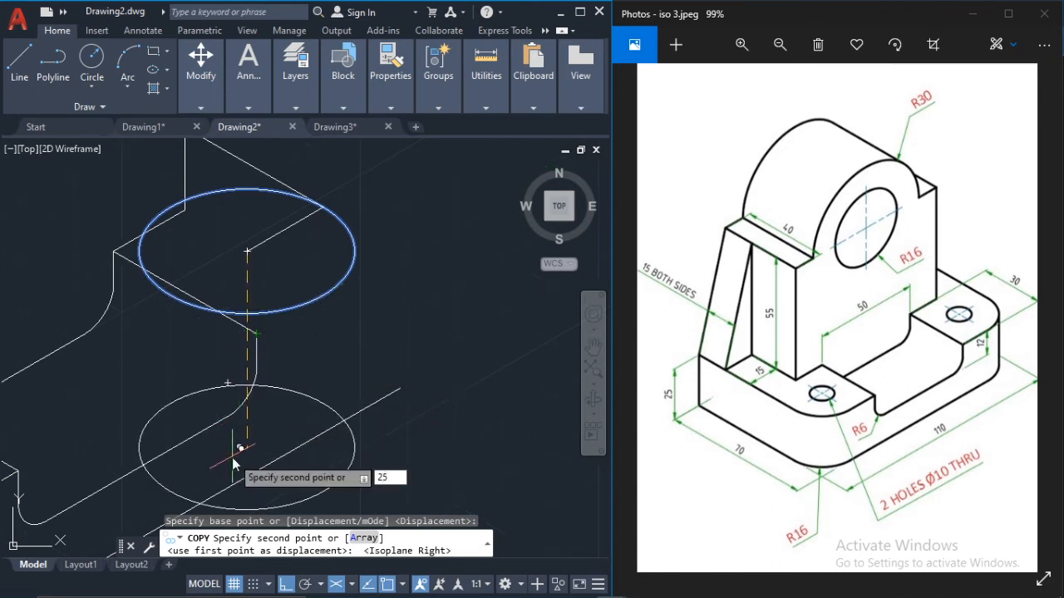
key("Return")
key("Escape")
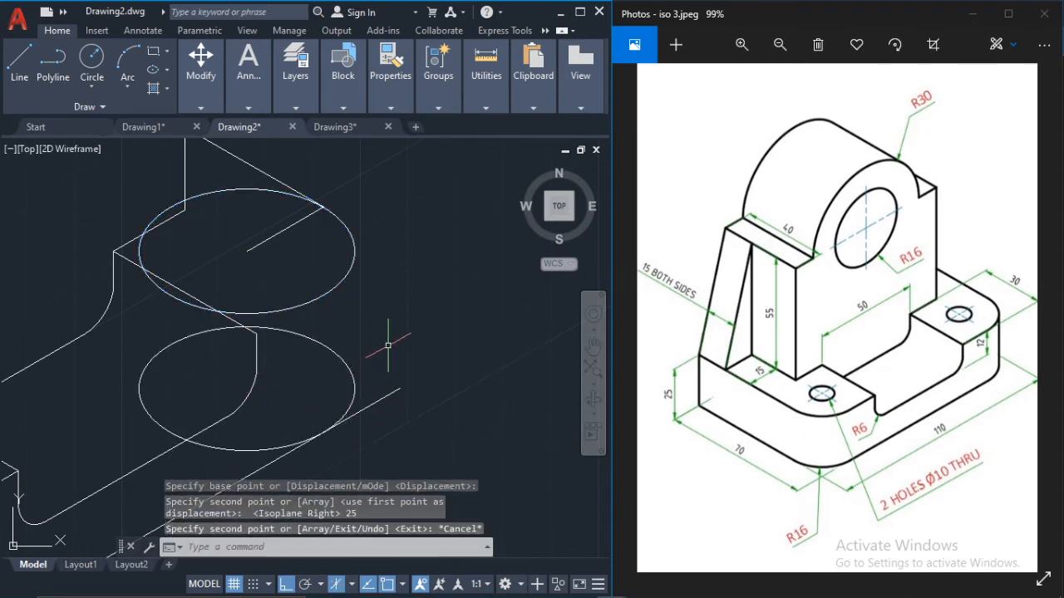
Step: Draw a construction line from the lower isocircle's centre in the left isoplane, extending just past the base's bottom edge
key("Return")
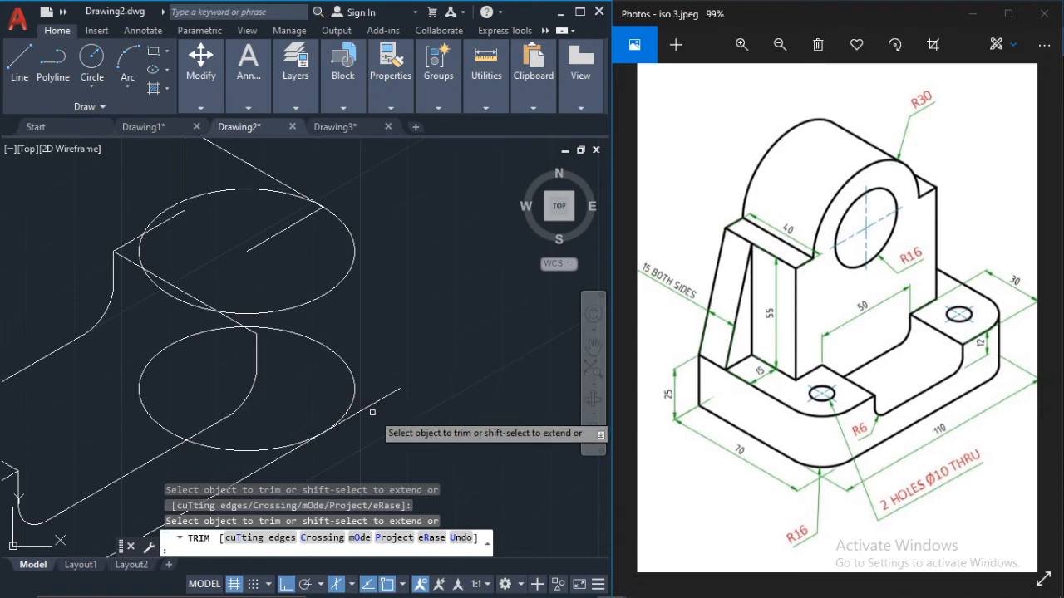
key("Escape")
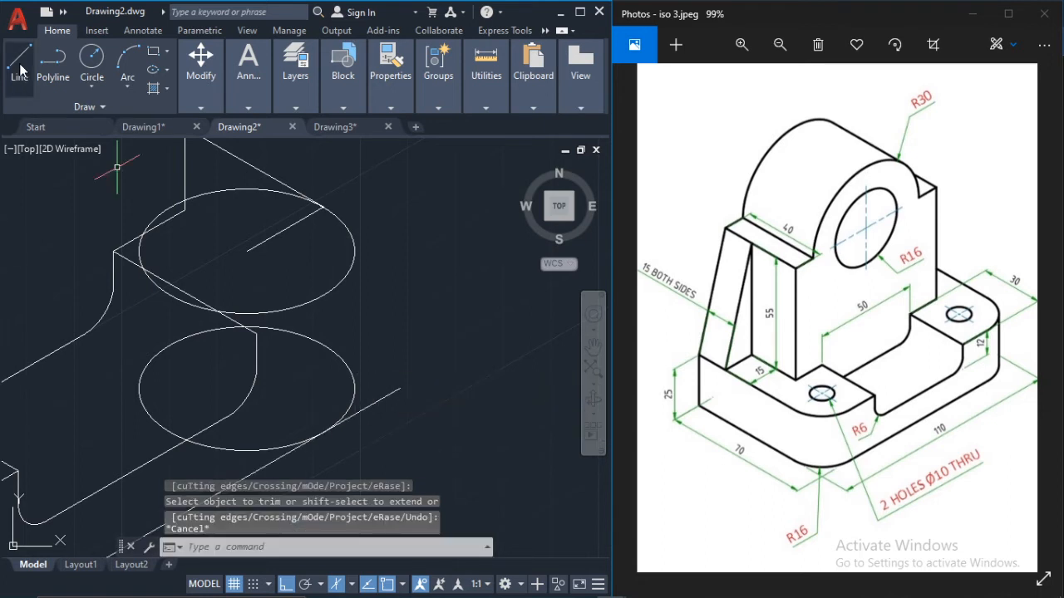
left_click(21, 71)
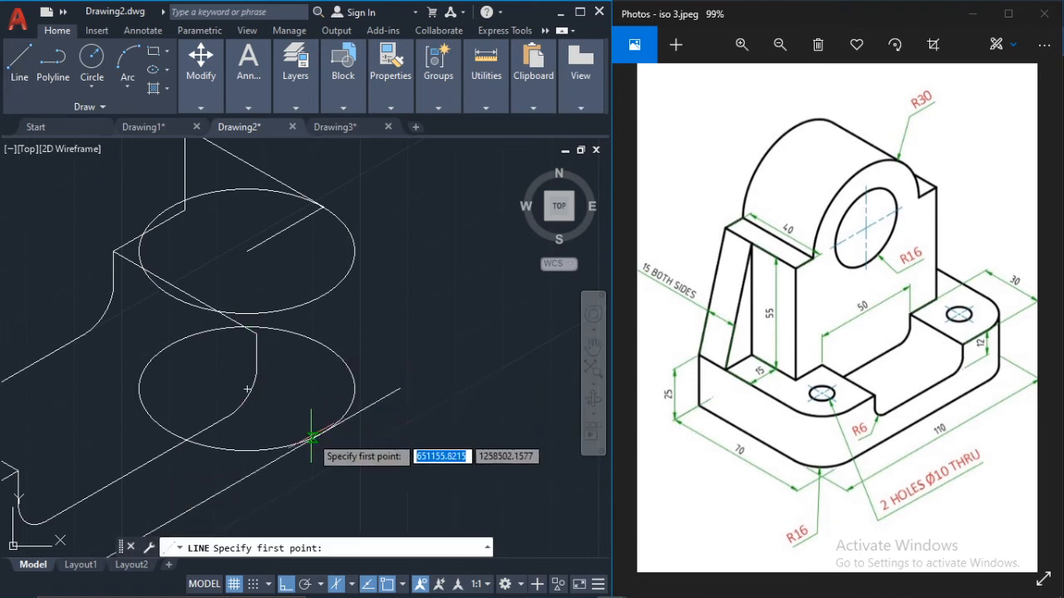
left_click(247, 388)
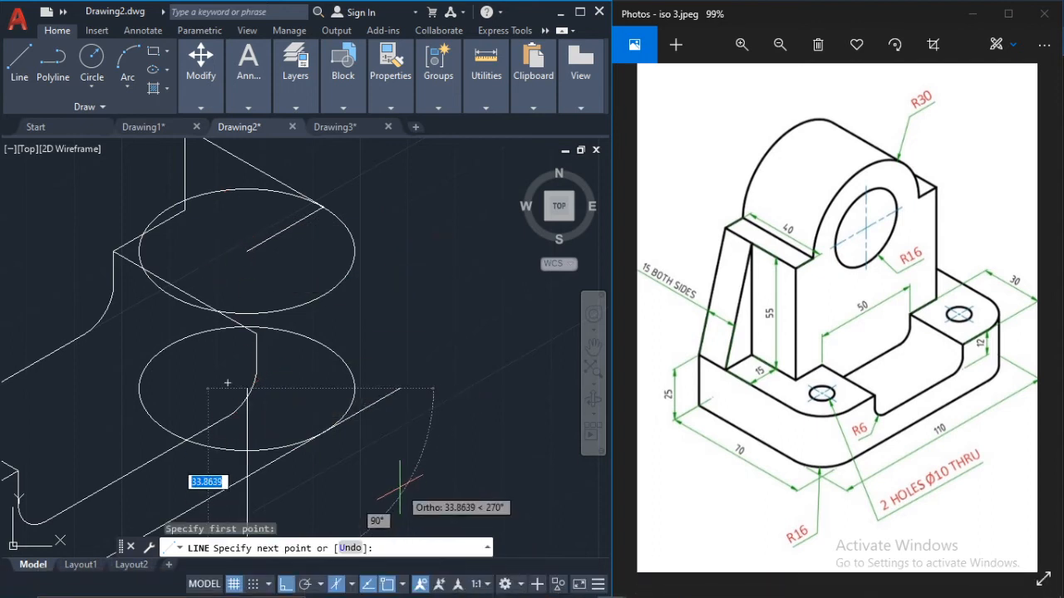
key("F5")
left_click(375, 445)
key("Escape")
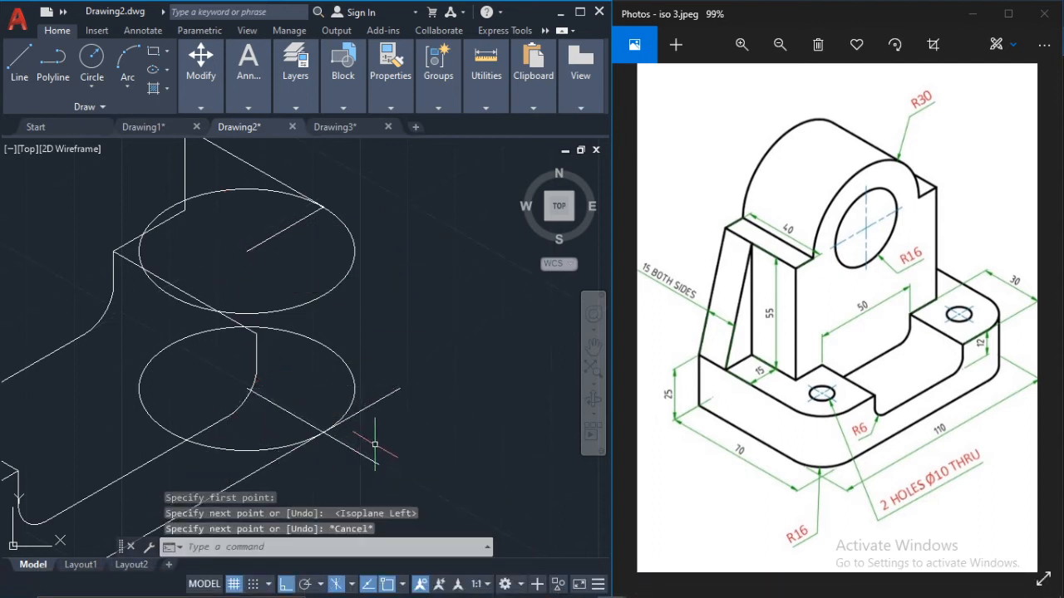
Step: Trim the base's bottom edge beyond the lower isocircle's construction line, and erase that construction line
type("tr")
key("Return")
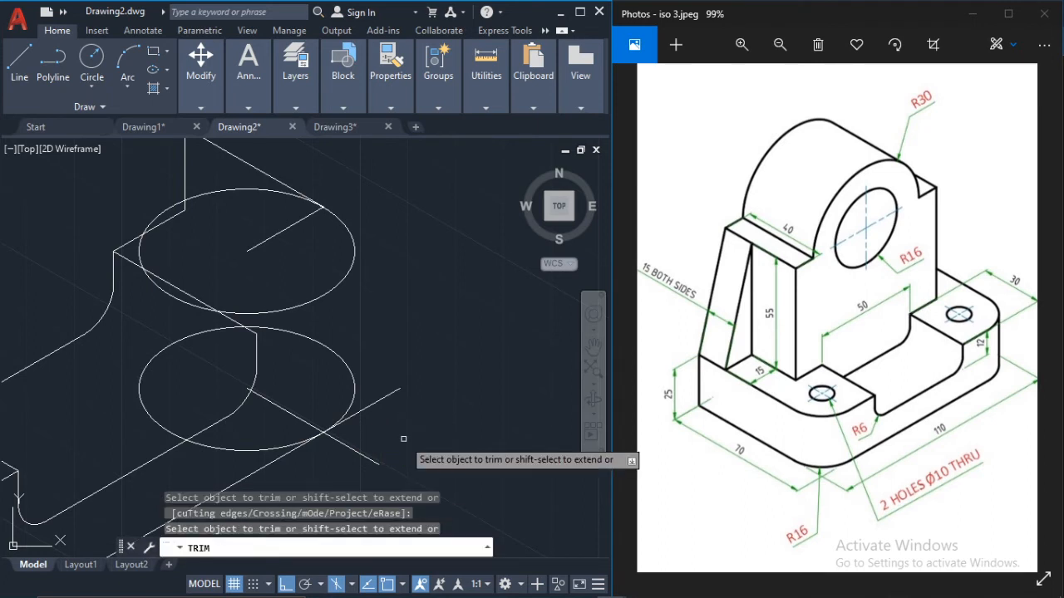
left_click(367, 408)
left_click(353, 447)
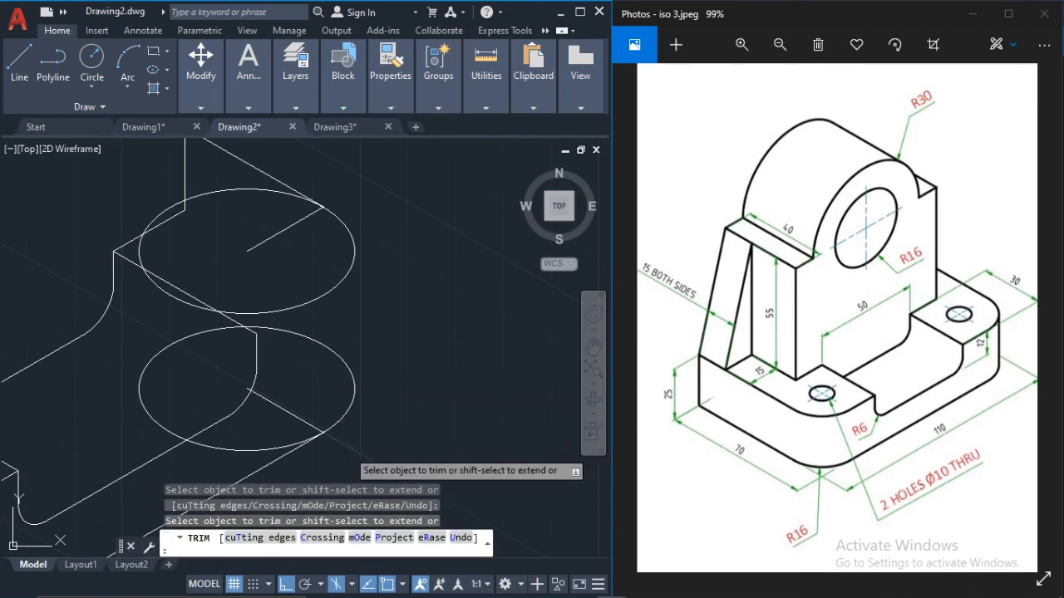
key("Escape")
left_click(345, 444)
key("Delete")
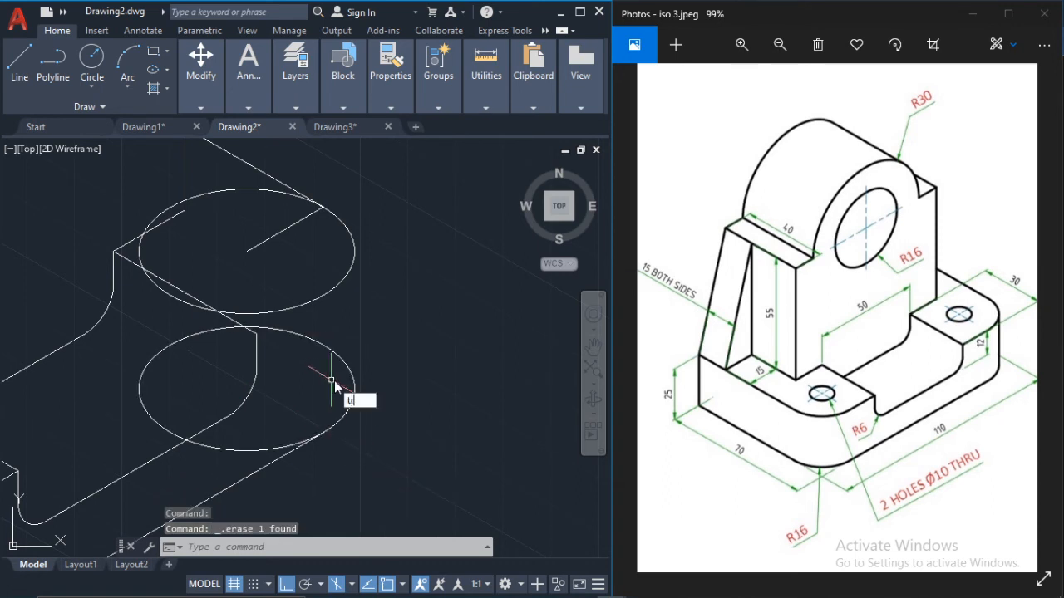
Step: Trim away the lower isocircle's inner part behind the right block's notch profile
type("tr")
key("Return")
key("Return")
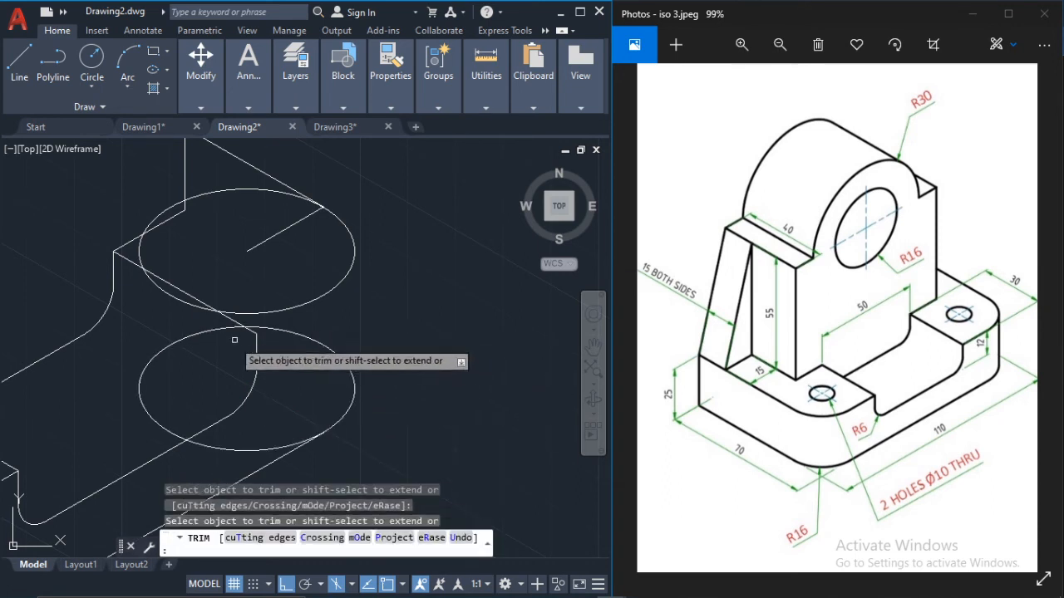
left_click(206, 330)
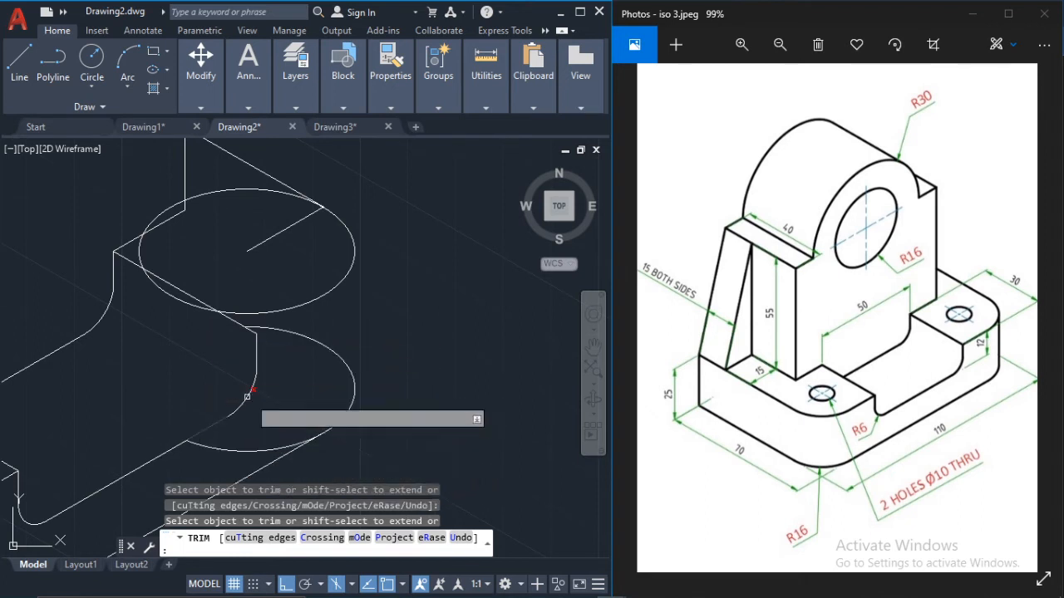
key("Escape")
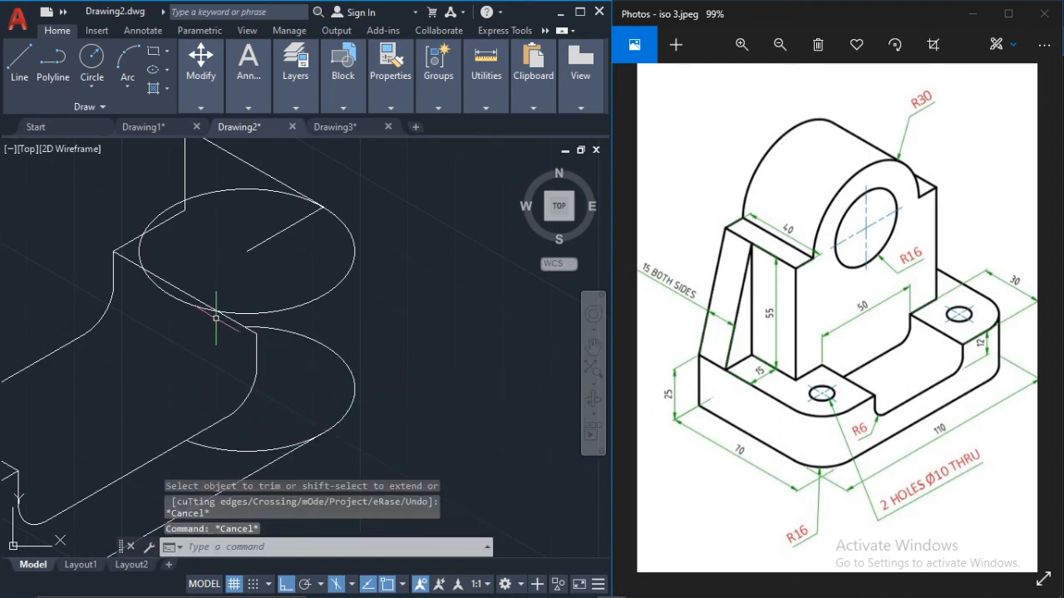
Step: Draw a vertical line joining the outer quadrants of the upper and lower isocircles at the base's right end
left_click(18, 67)
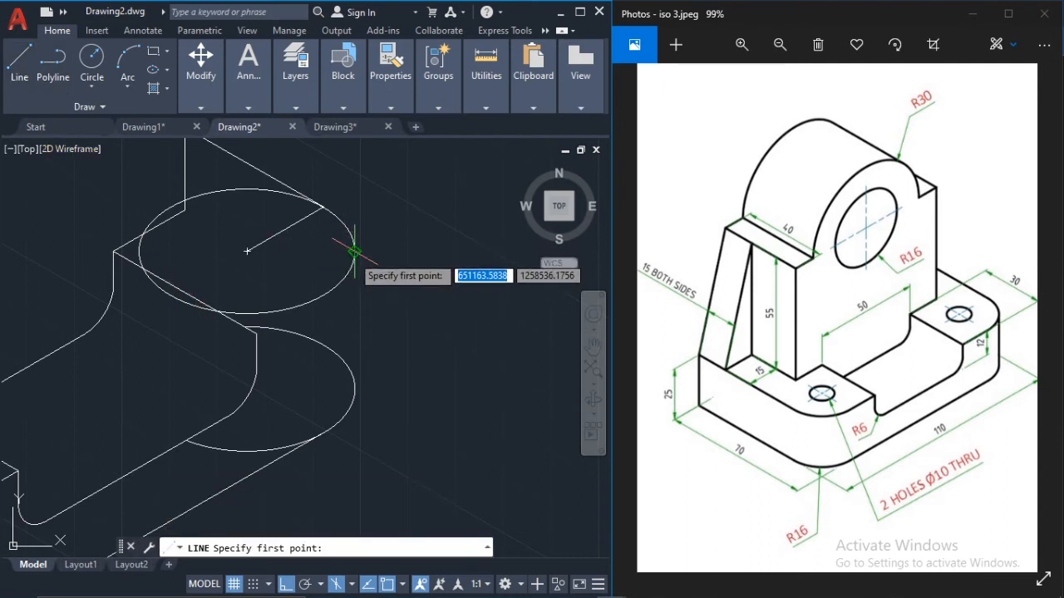
left_click(355, 251)
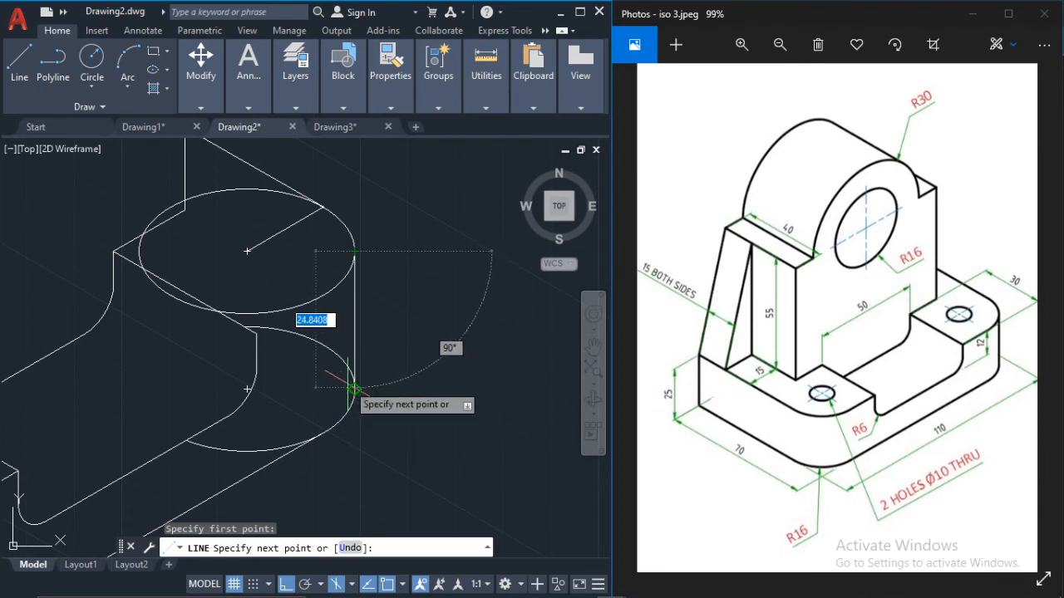
left_click(403, 585)
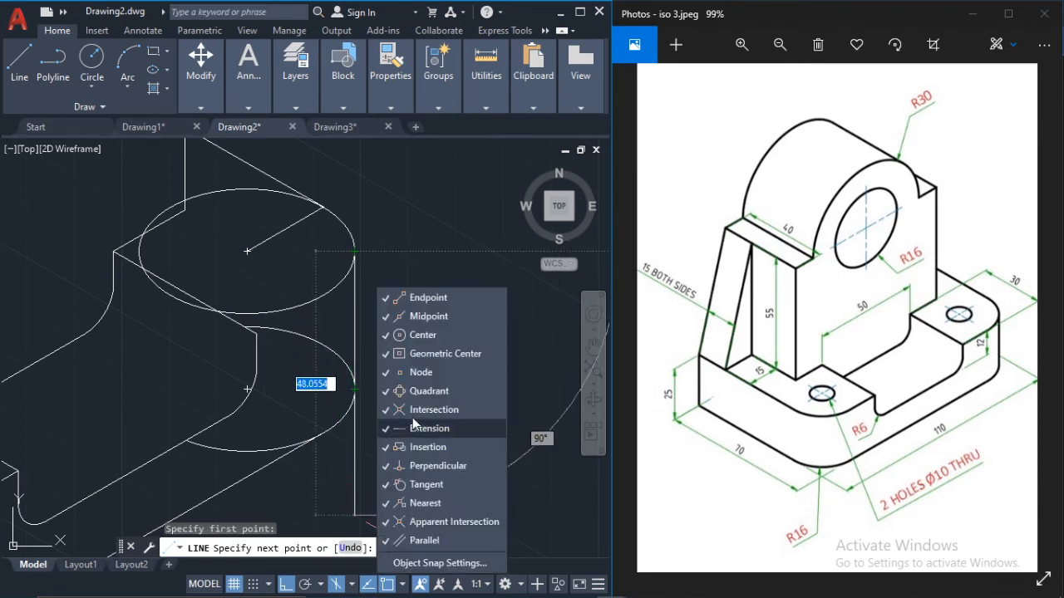
left_click(409, 233)
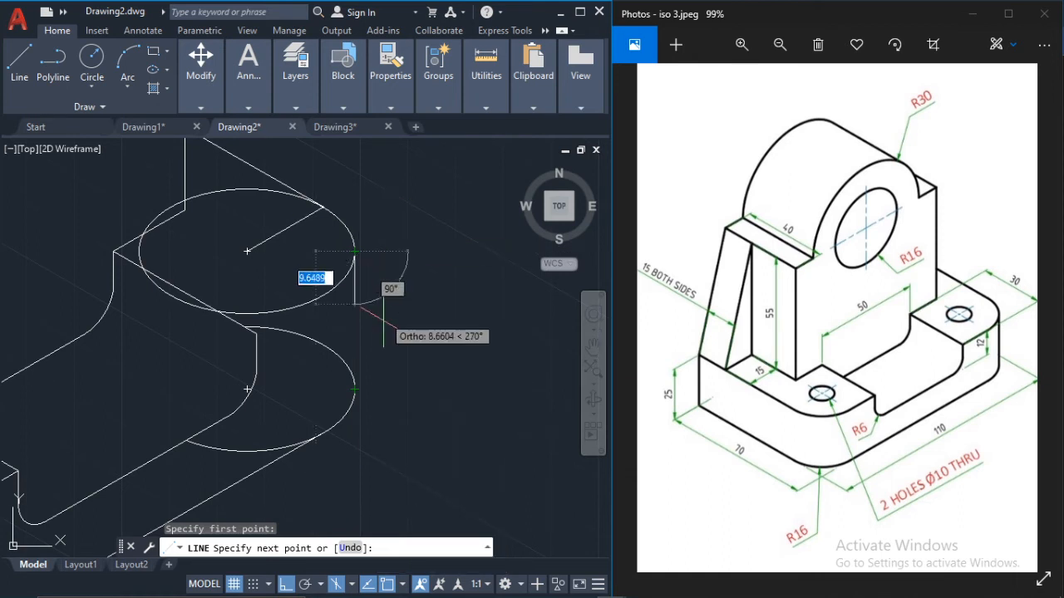
left_click(354, 388)
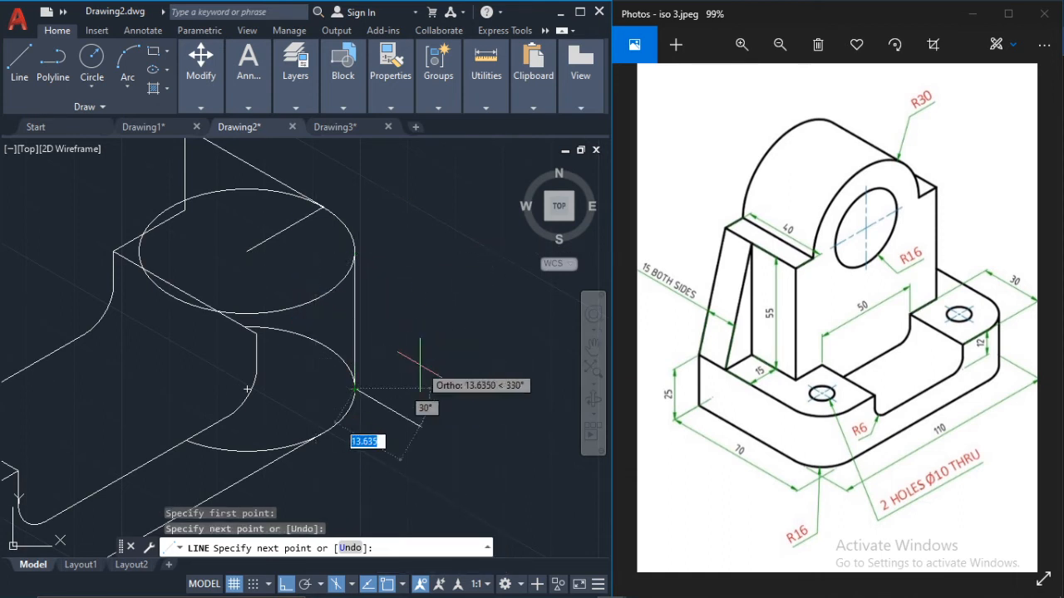
key("Escape")
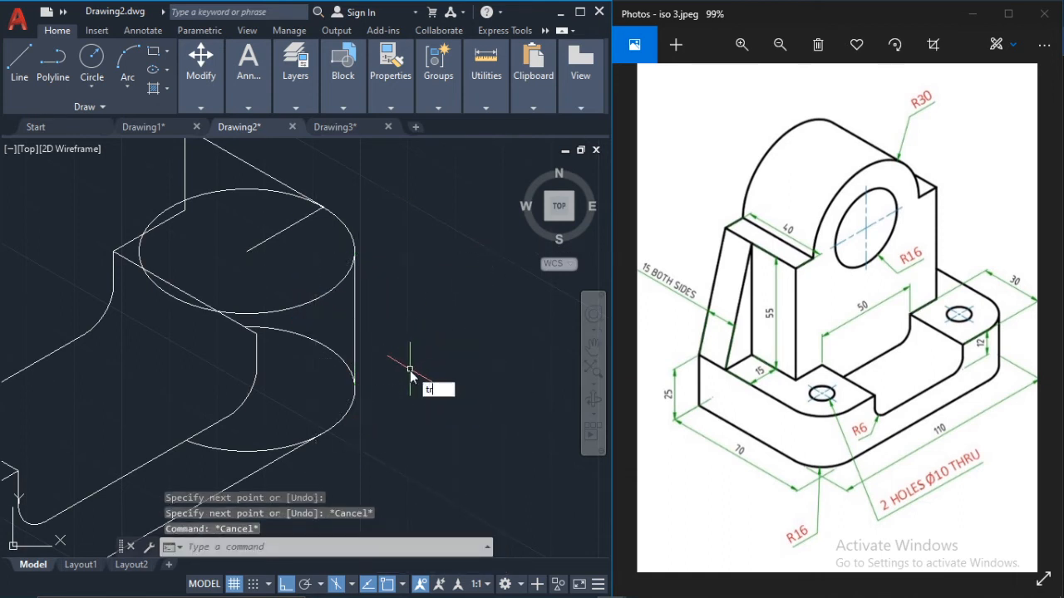
Step: Trim the hidden rear part of the lower isocircle back to the vertical outer edge
type("tr")
key("Return")
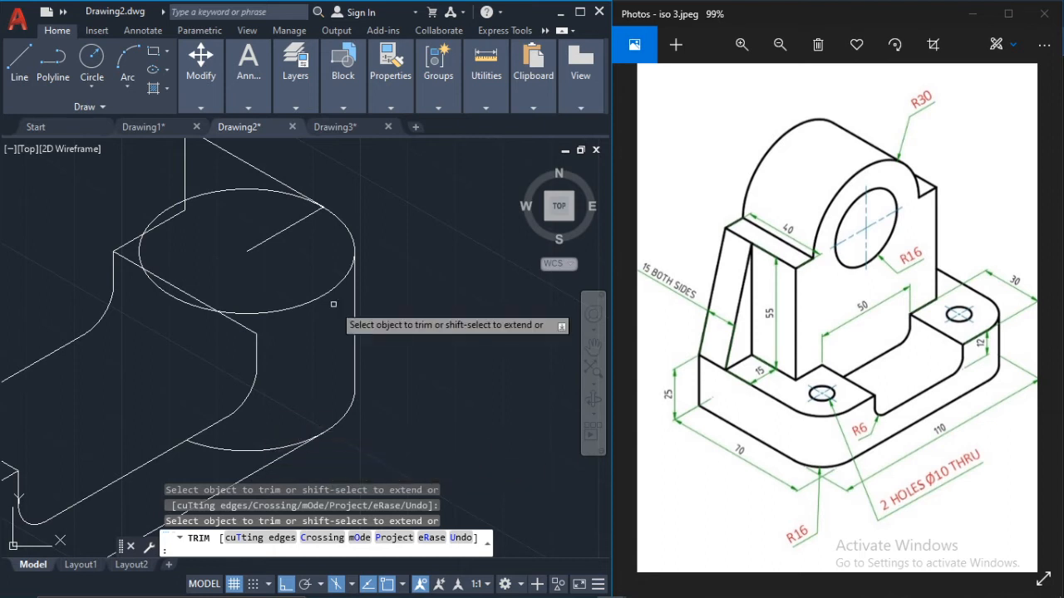
scroll(292, 351, "down", 2)
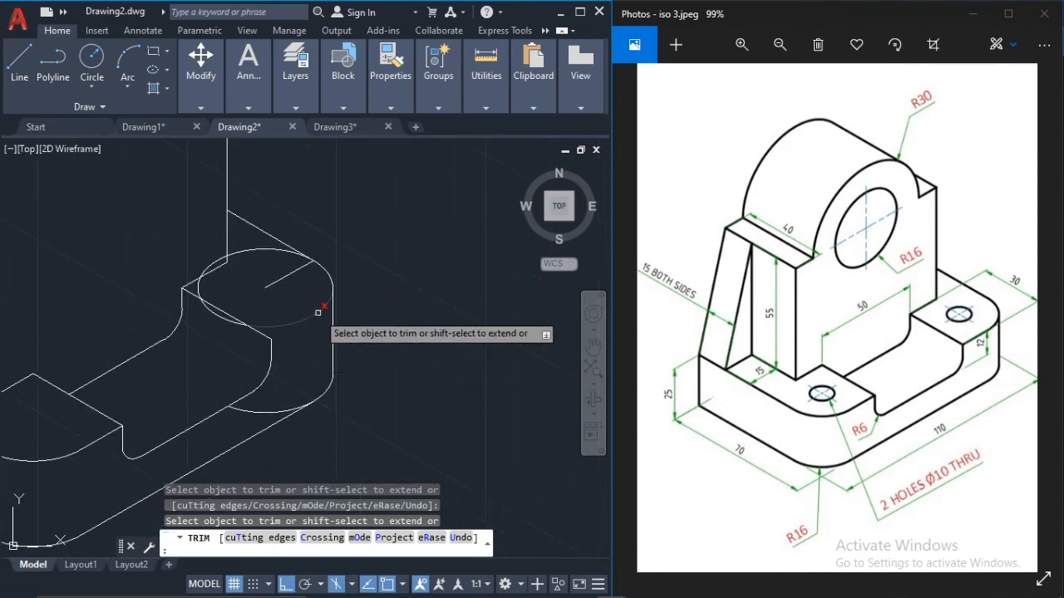
key("Escape")
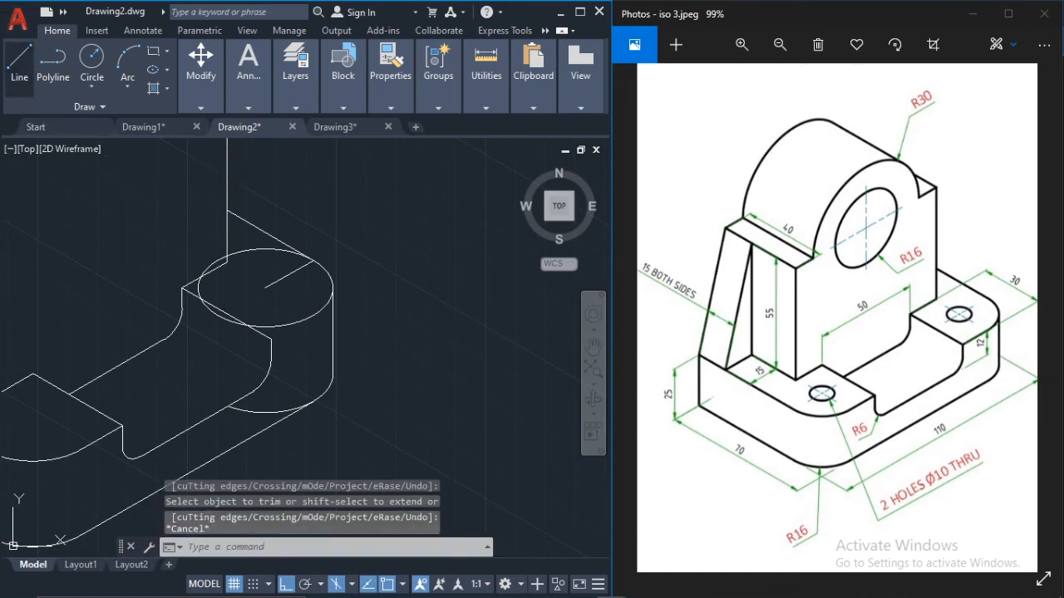
Step: Draw the right block's front top edge from the notch's upper corner to its tangent point on the upper isocircle
left_click(19, 62)
scroll(303, 297, "up", 2)
left_click(342, 309)
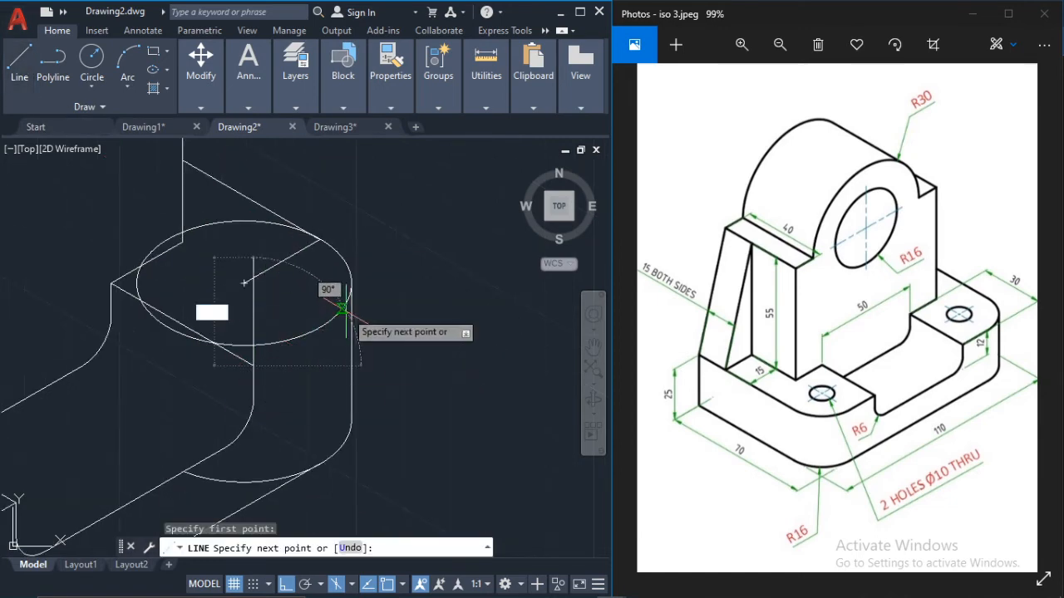
scroll(337, 306, "up", 3)
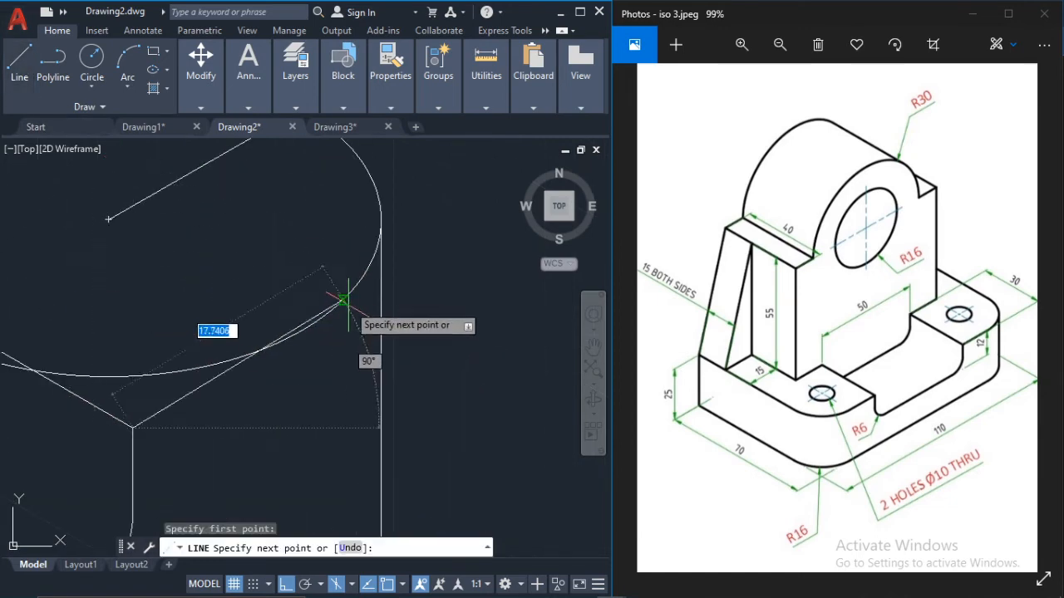
left_click(301, 331)
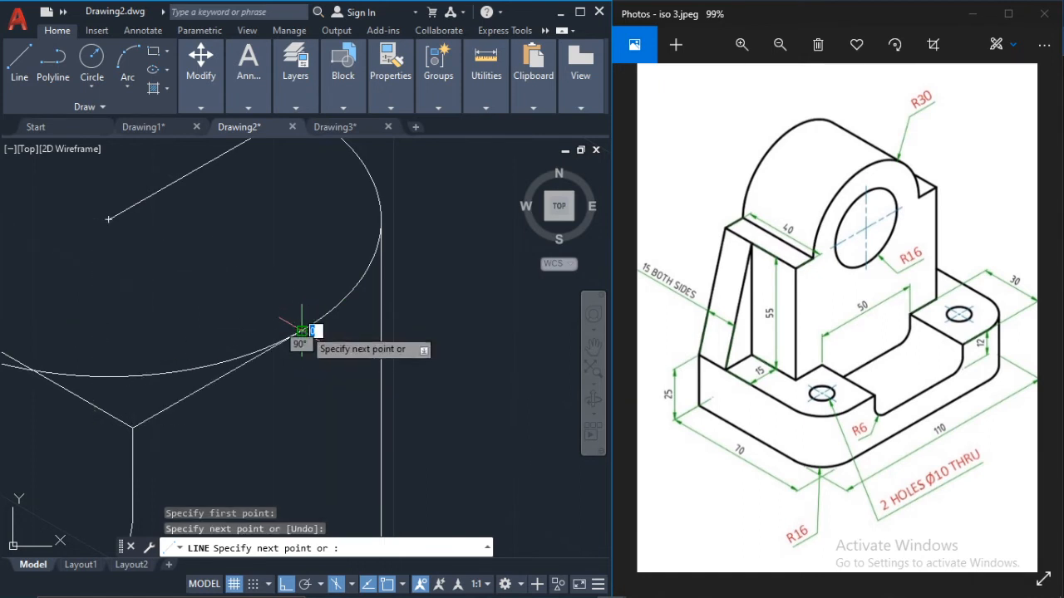
key("Escape")
key("Escape")
scroll(314, 354, "down", 3)
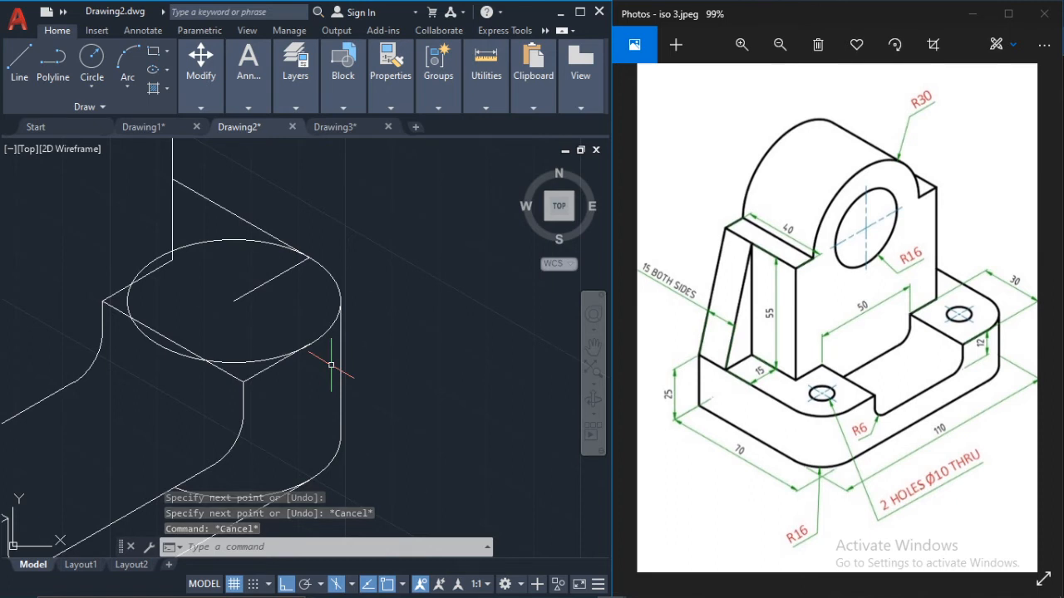
Step: Trim the upper isocircle's rear and front portions, keeping its R16 arc at the block's outer corner
type("tr")
key("Return")
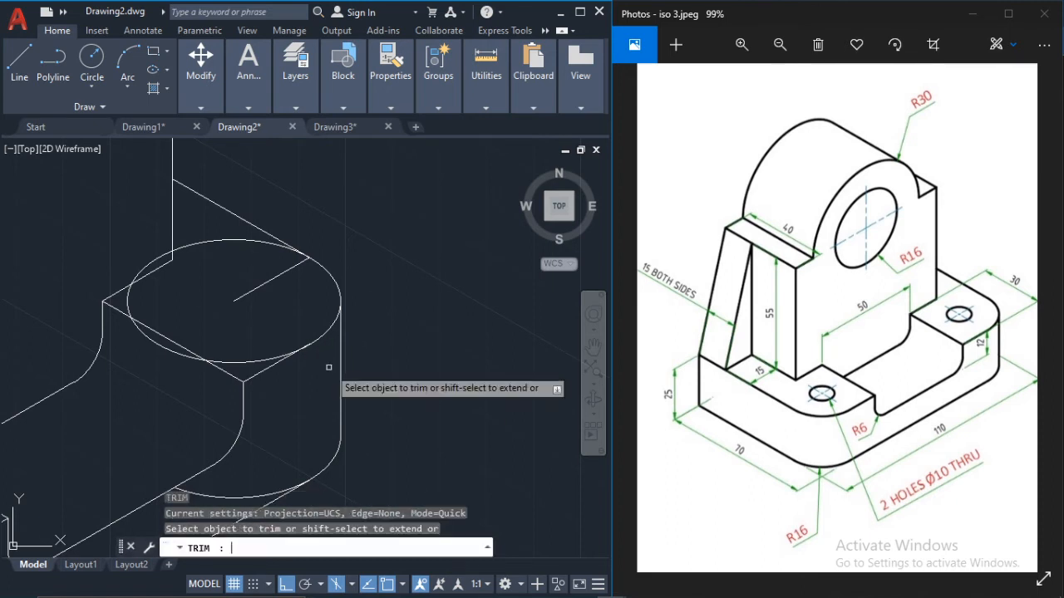
left_click(253, 225)
left_click(255, 241)
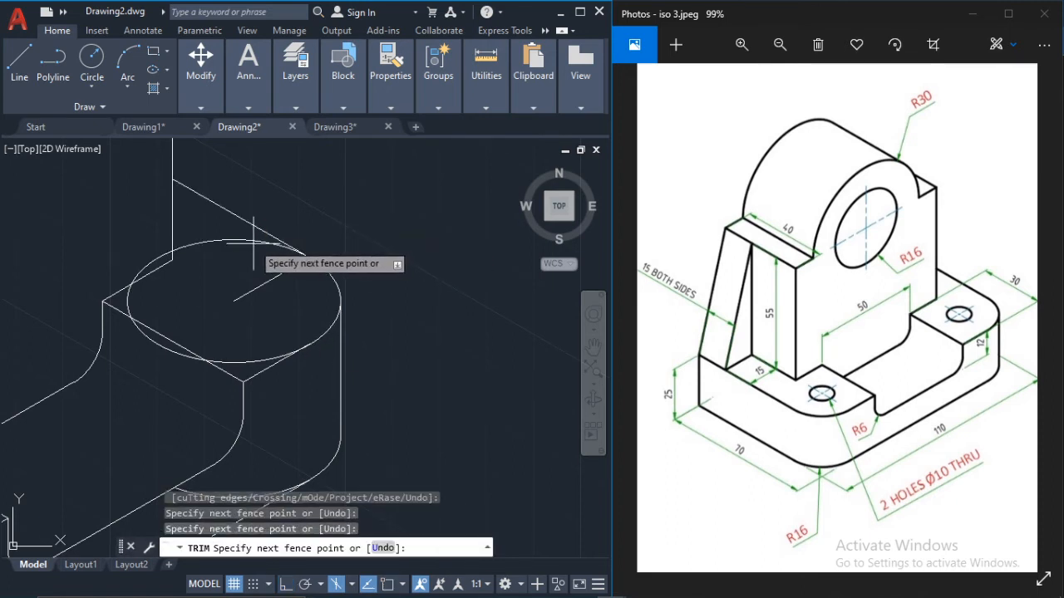
left_click(251, 361)
key("Escape")
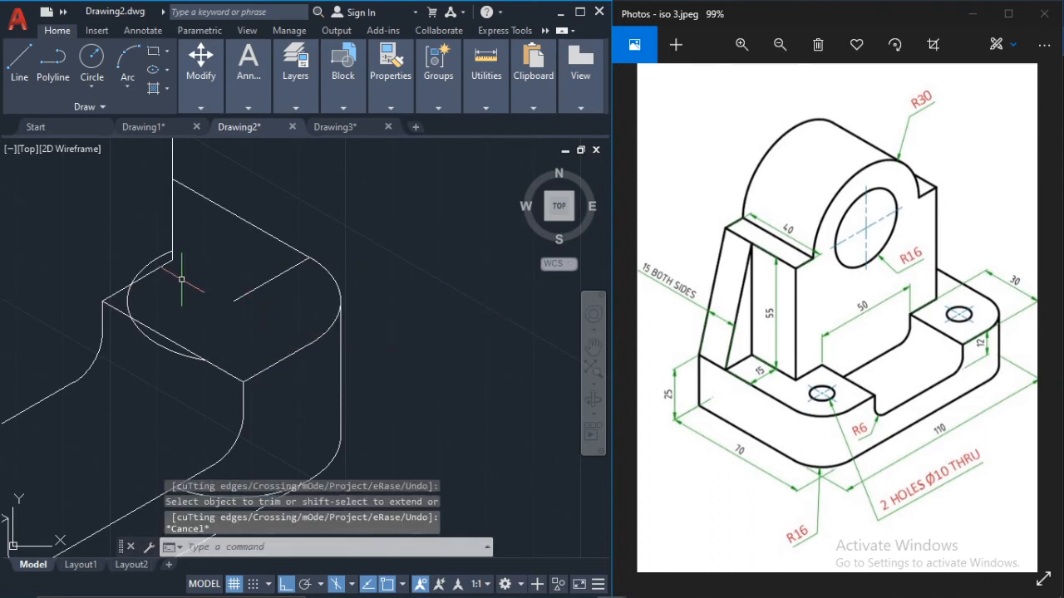
Step: Erase the leftover inner arc of the upper isocircle and the 16-unit centre-locating line
left_click(152, 262)
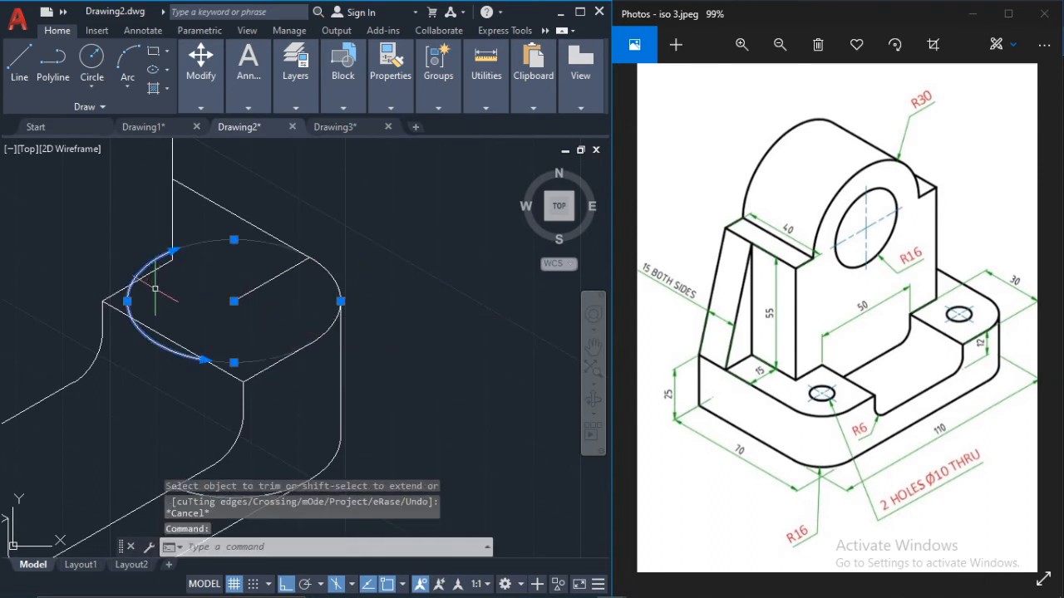
key("Delete")
scroll(279, 276, "down", 2)
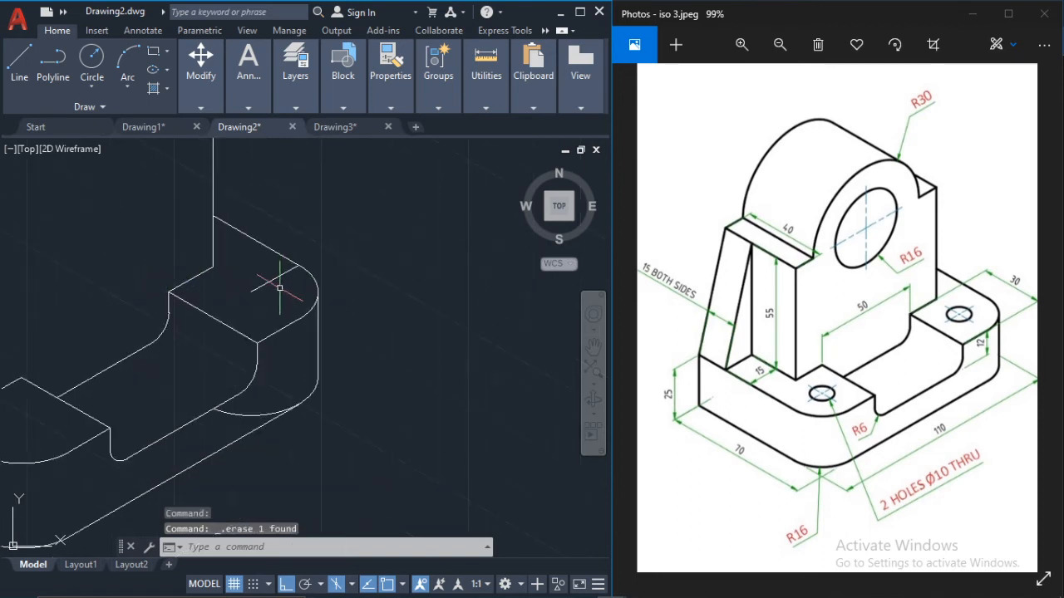
left_click(268, 280)
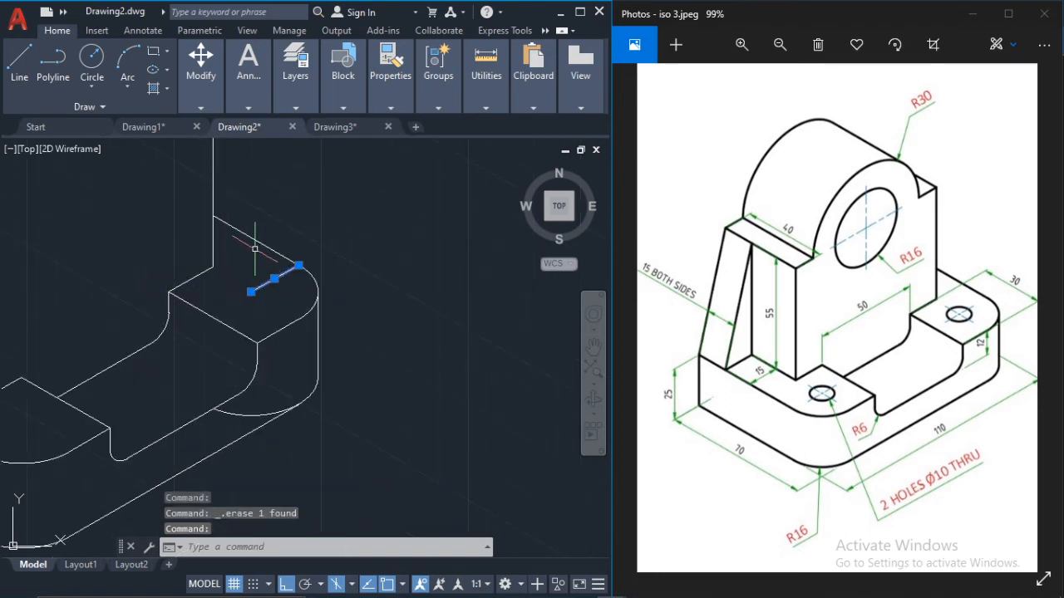
key("Delete")
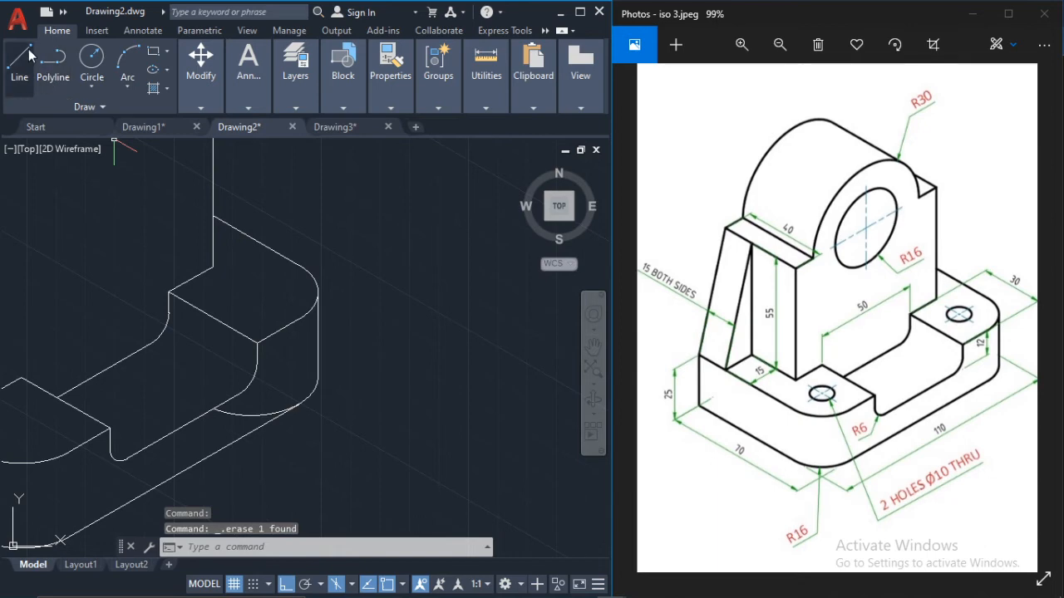
Step: Draw a vertical construction line from the front top edge's tangent point down past the base's bottom edge
type("l")
key("Return")
scroll(298, 369, "up", 2)
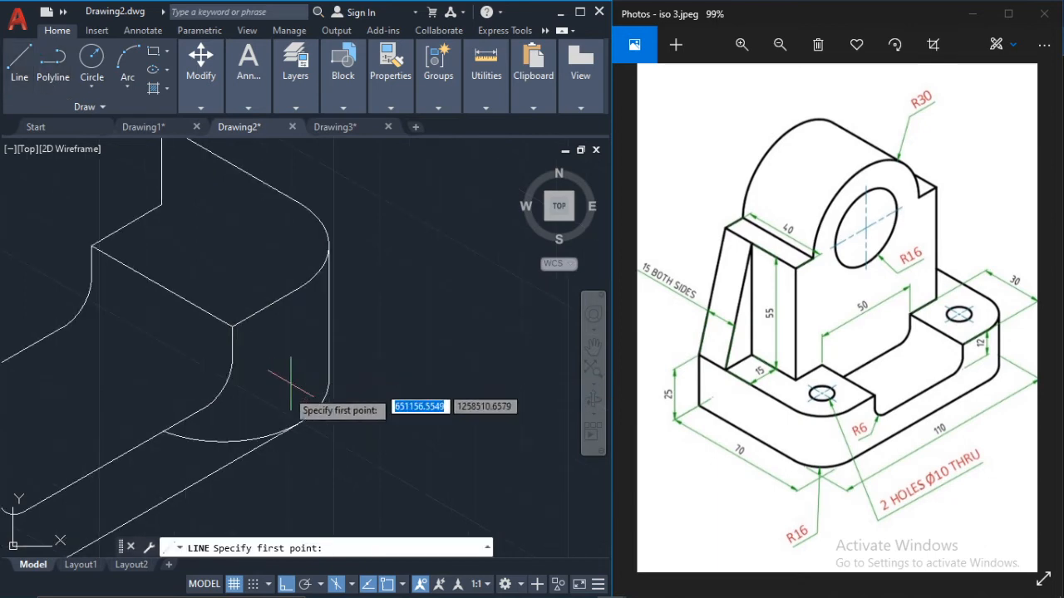
left_click(297, 289)
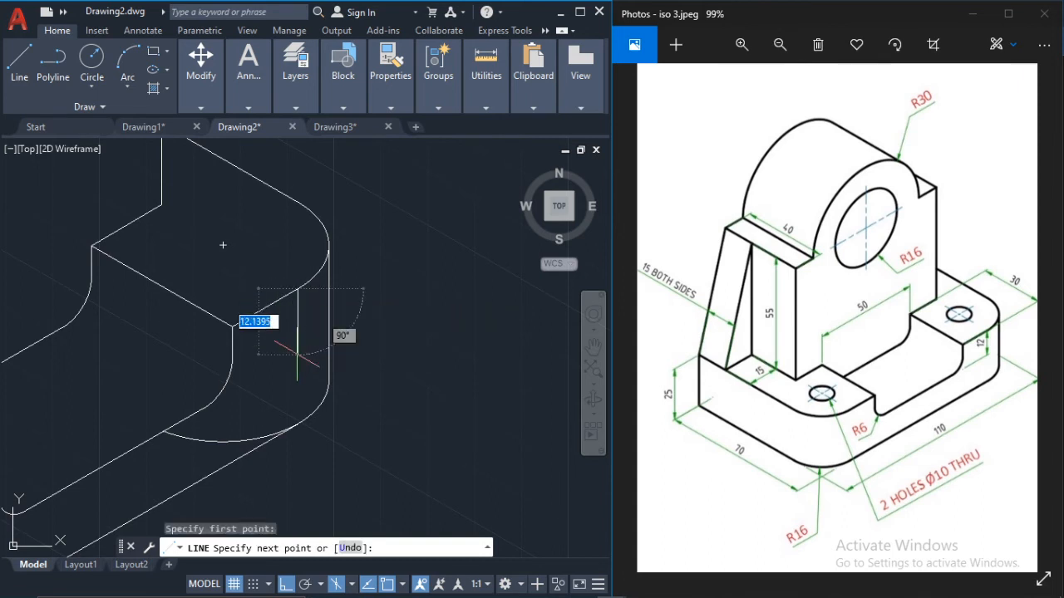
left_click(297, 460)
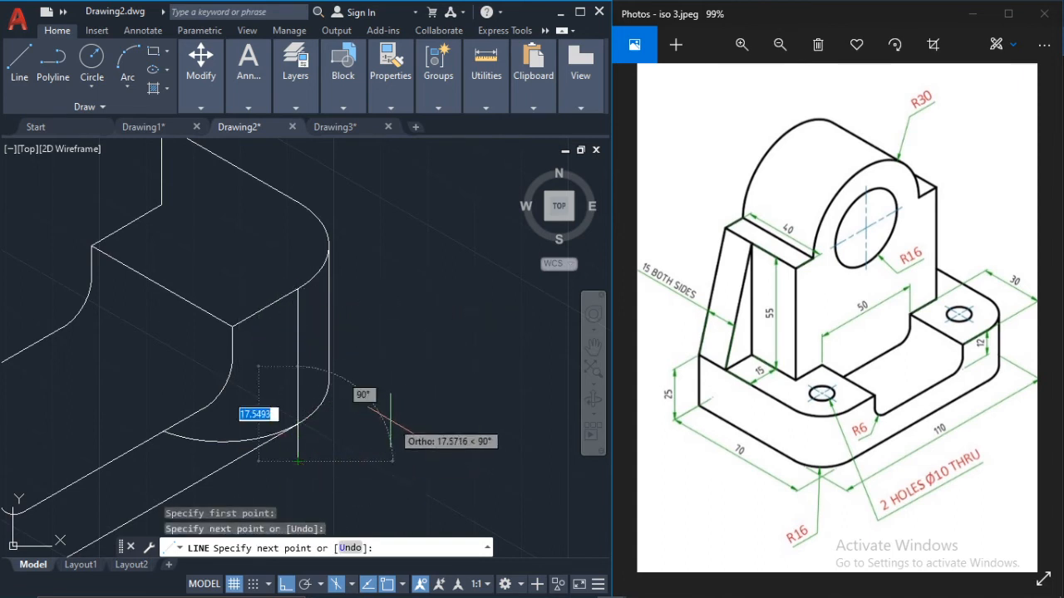
key("Escape")
Step: Trim the excess lower arc inside the vertical construction line, and erase that line
type("tr")
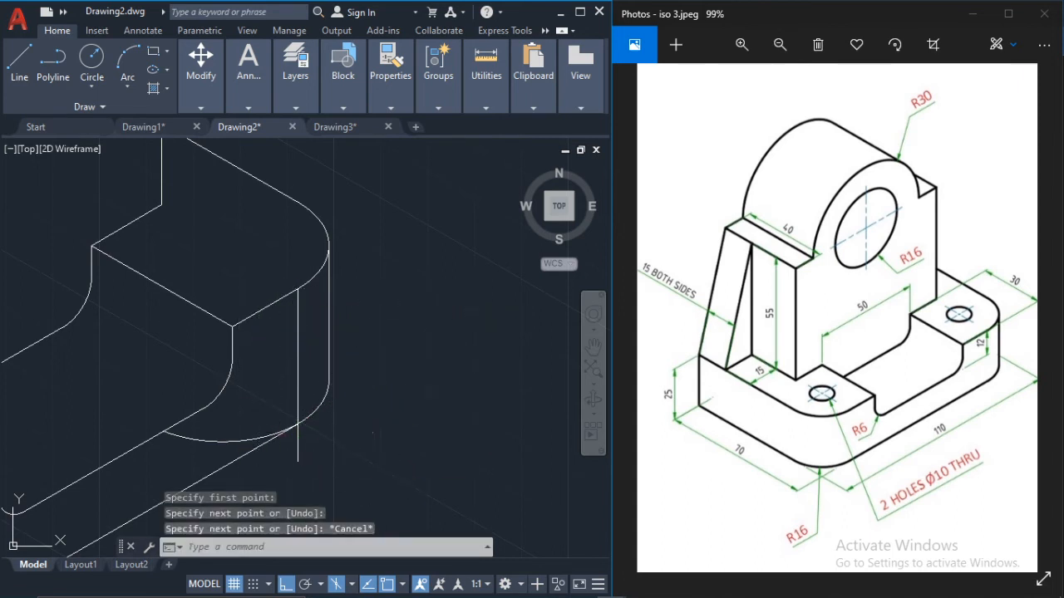
key("Return")
left_click(219, 438)
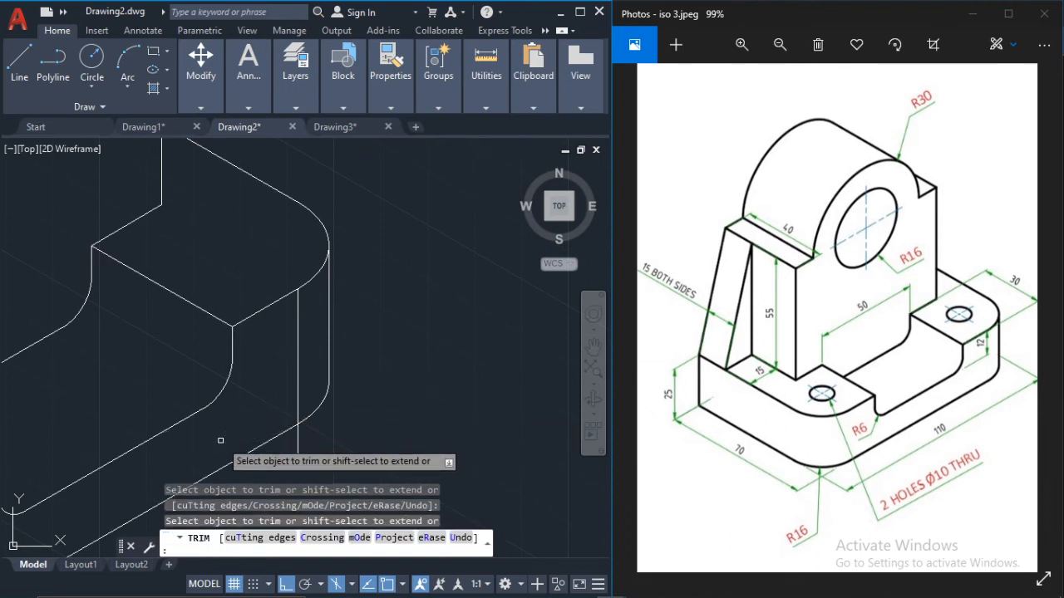
key("Escape")
left_click(298, 387)
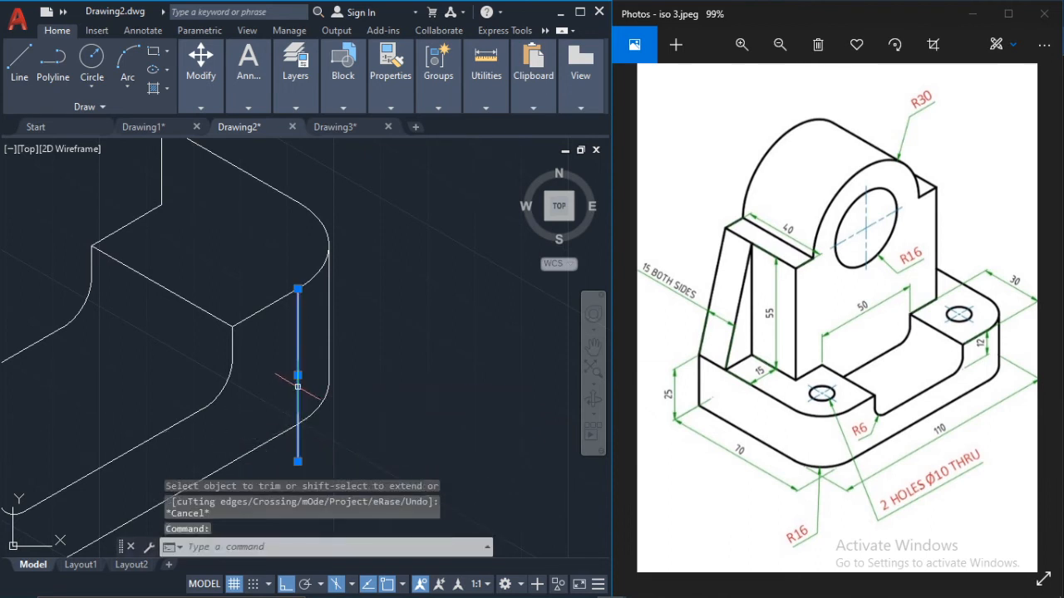
key("Delete")
scroll(393, 319, "down", 2)
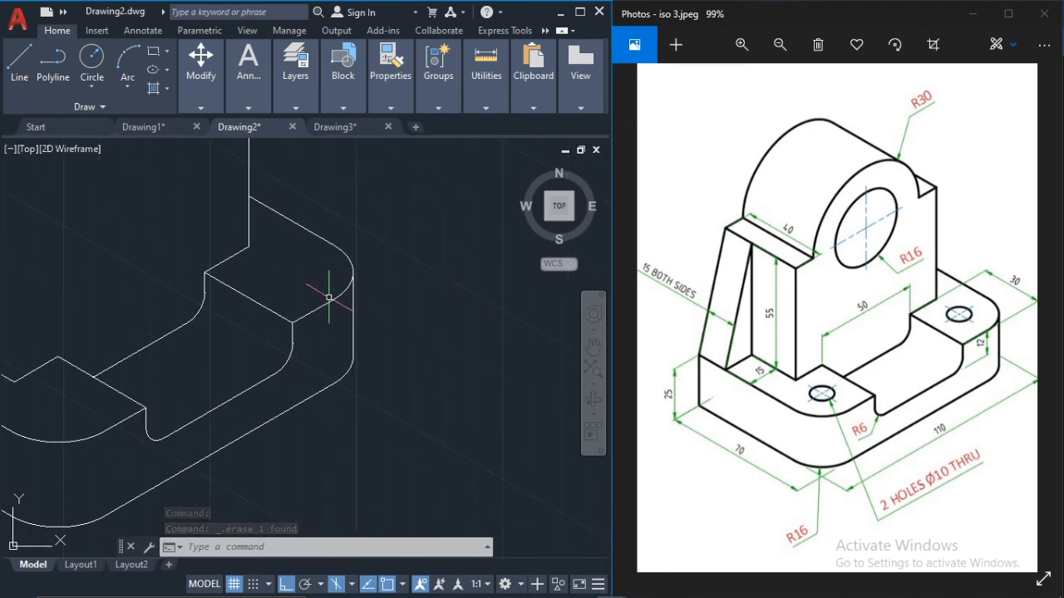
scroll(328, 303, "up", 2)
scroll(321, 304, "down", 2)
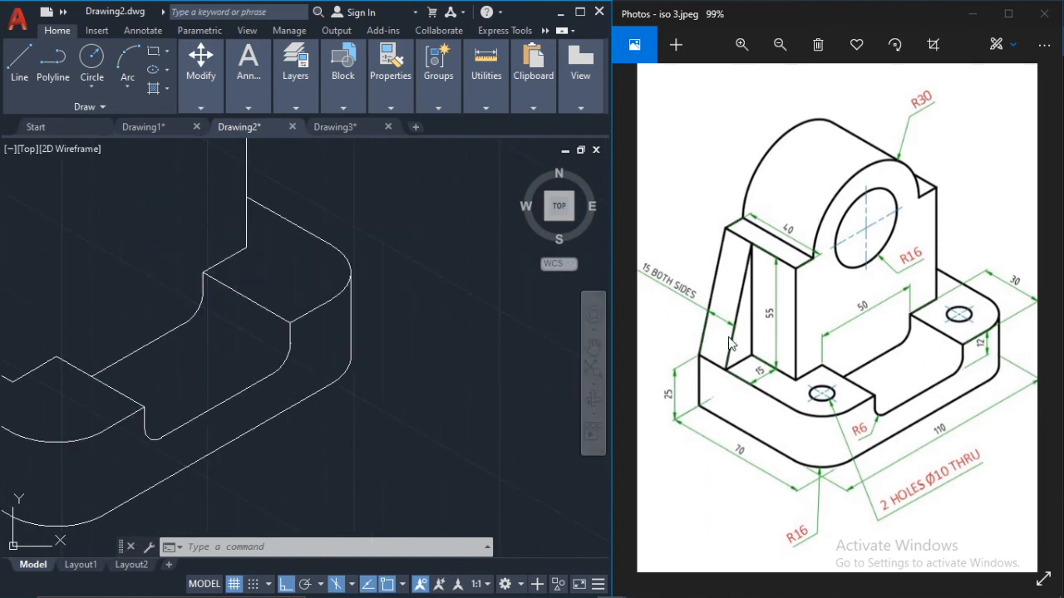
scroll(94, 263, "down", 2)
scroll(150, 278, "down", 2)
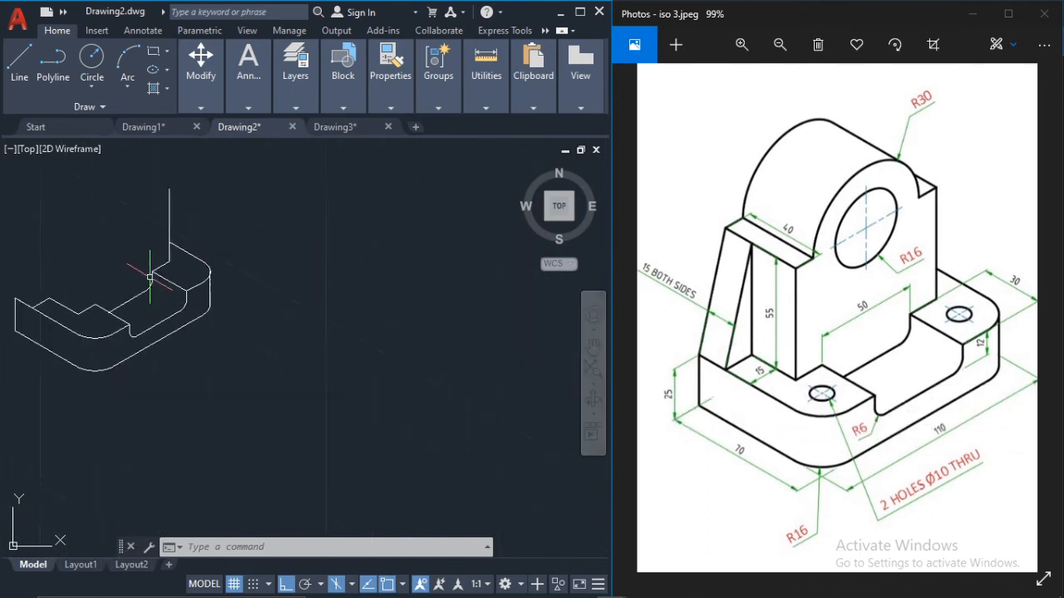
middle_click_drag(150, 274, 258, 287)
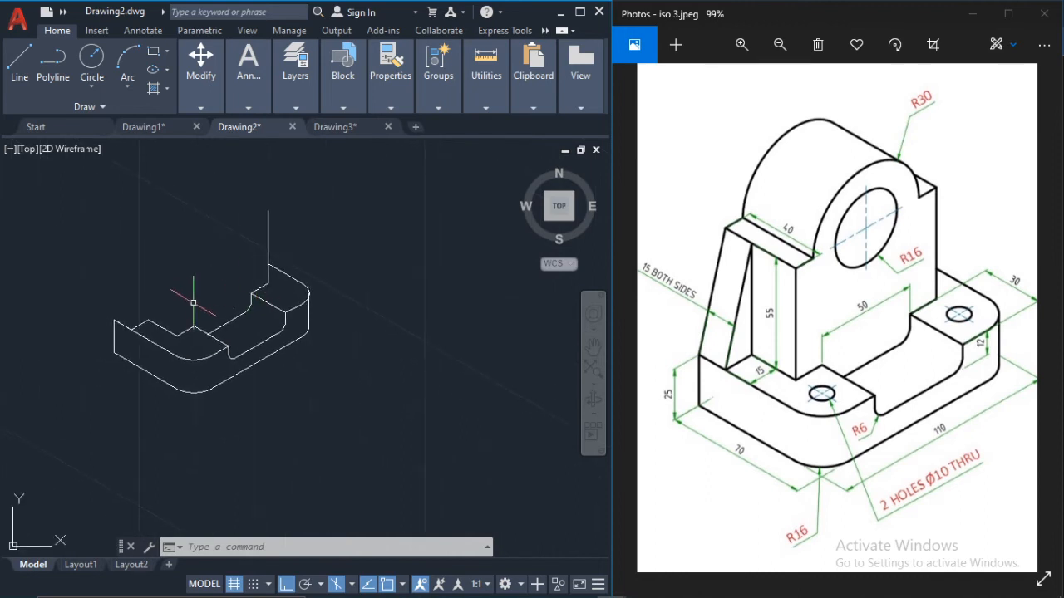
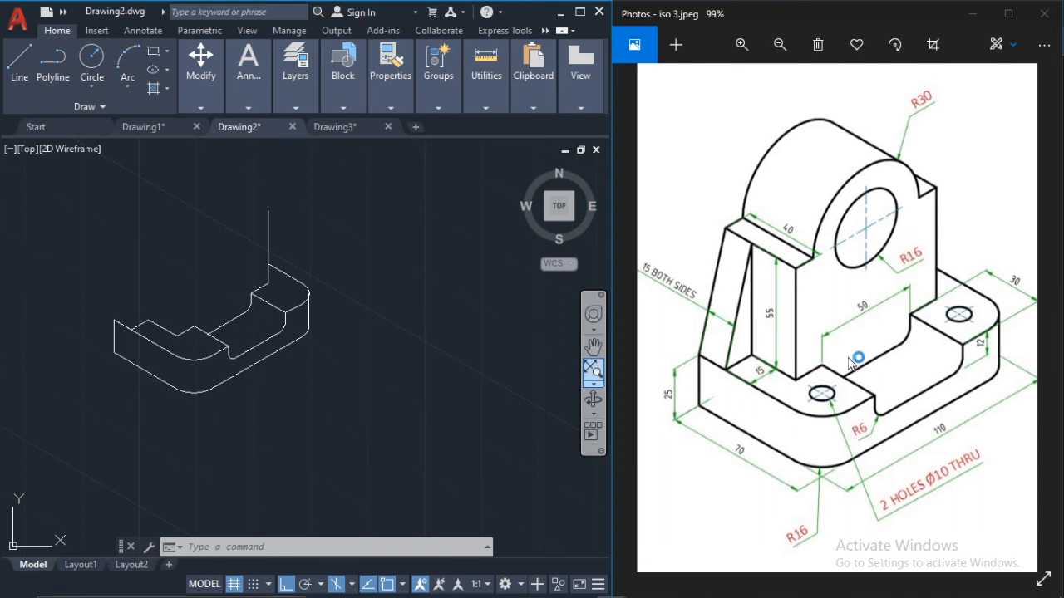
Step: Draw a 15-unit line along the 330° isometric axis from the right block's inner top corner to locate its hole centre
scroll(849, 364, "up", 1)
scroll(348, 245, "up", 4)
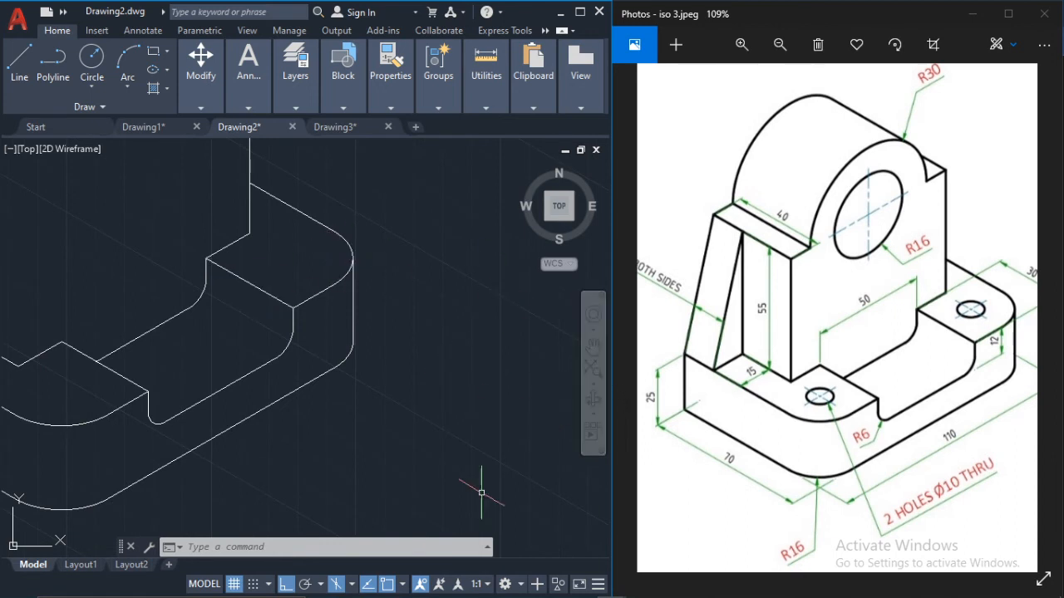
left_click(19, 62)
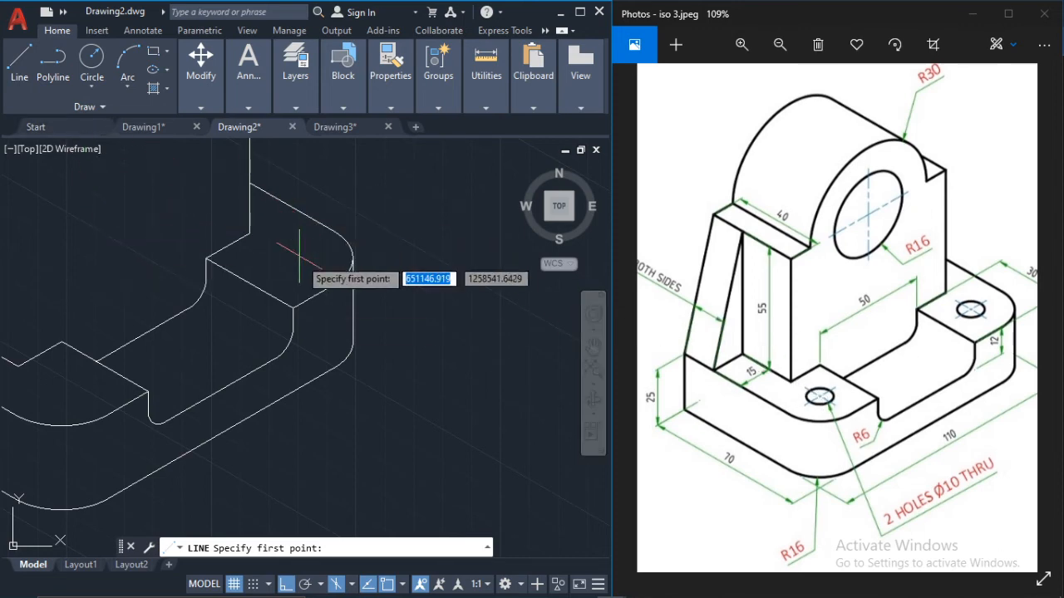
left_click(250, 233)
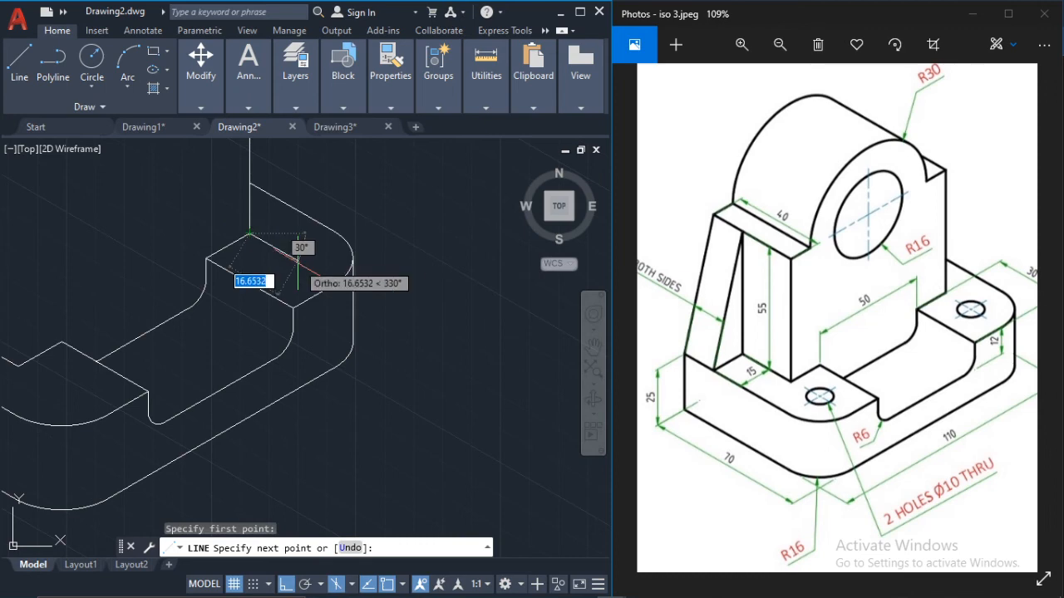
type("15")
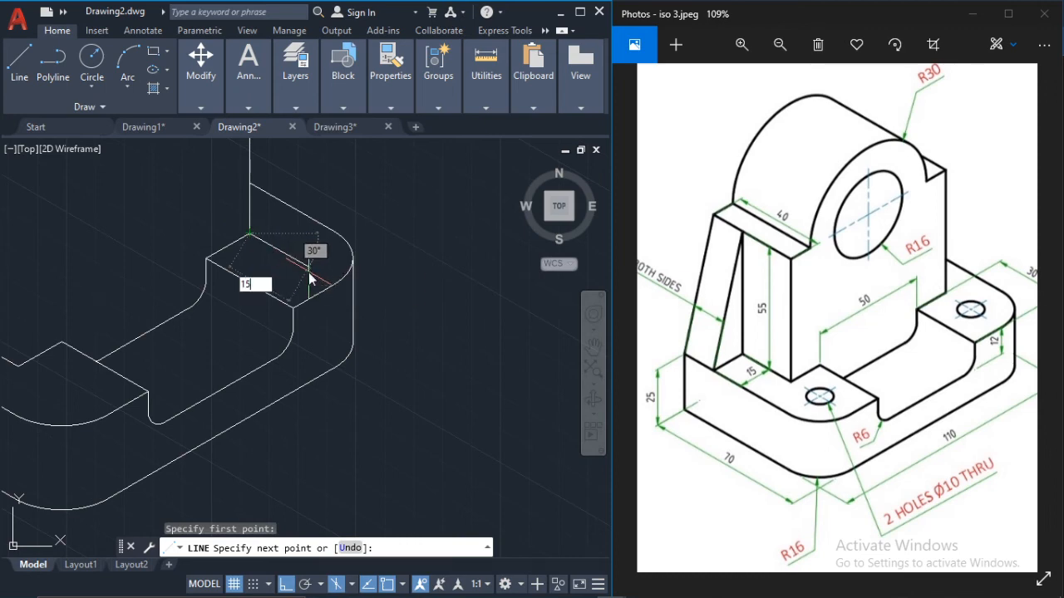
key("Return")
key("Escape")
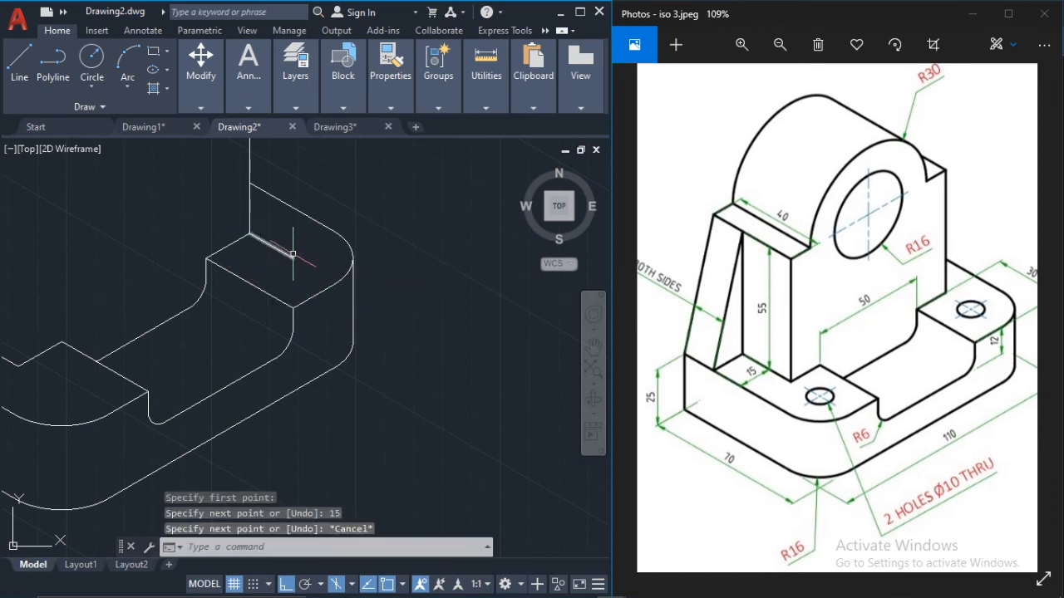
scroll(290, 247, "down", 2)
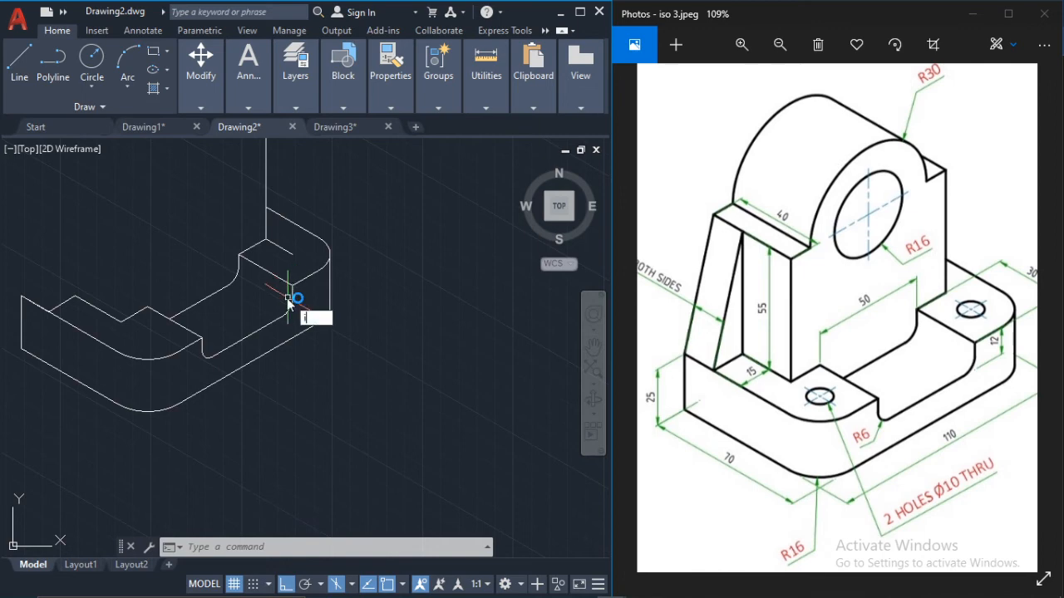
type("s")
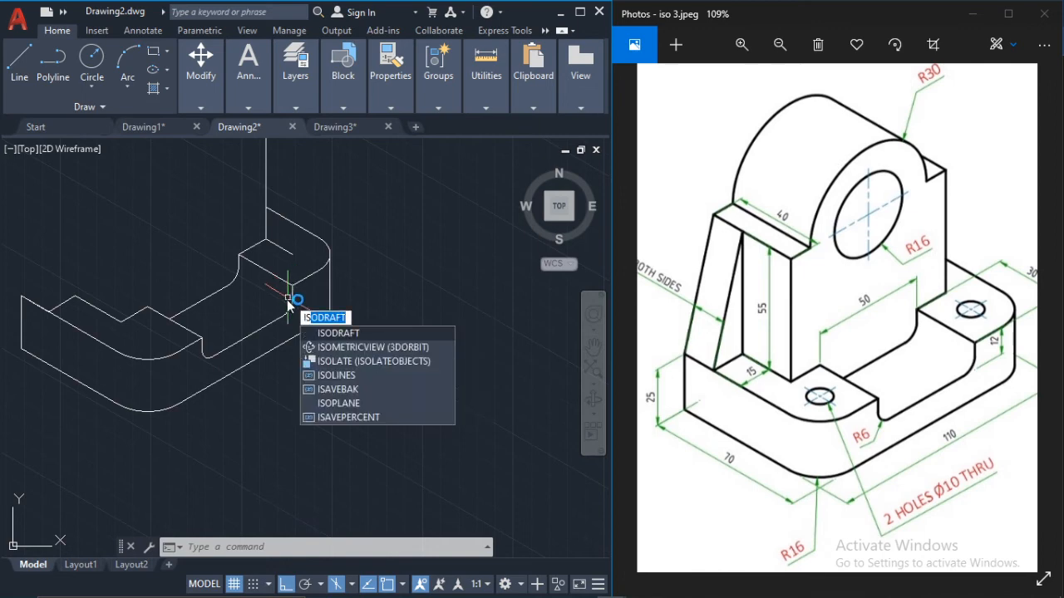
key("Escape")
key("Escape")
key("Escape")
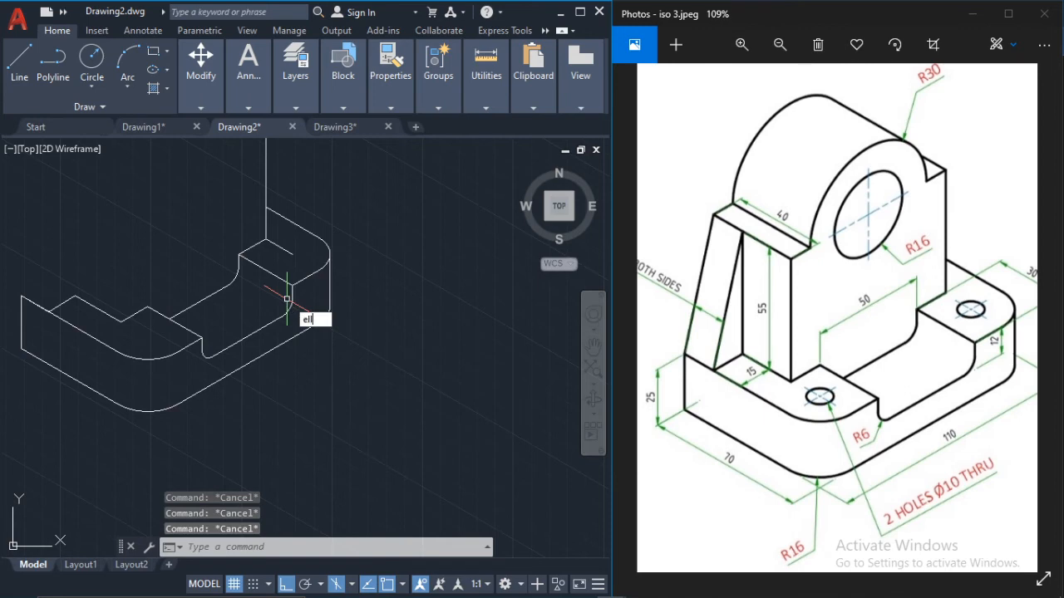
Step: Draw a radius 5 isocircle in the top isoplane, centred on the free end of the 15-unit line
key("Return")
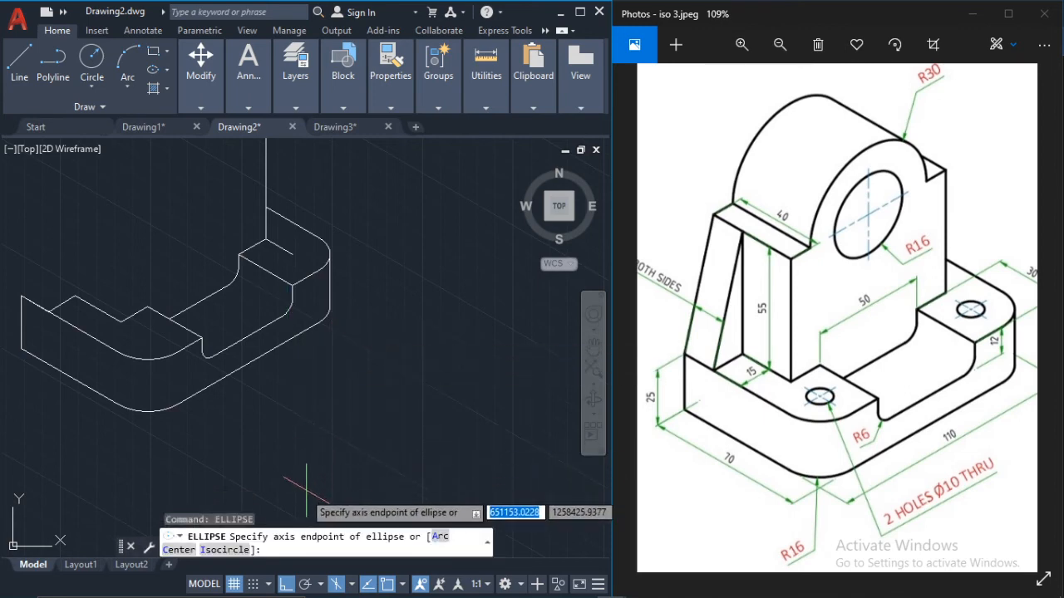
left_click(238, 542)
scroll(287, 237, "up", 2)
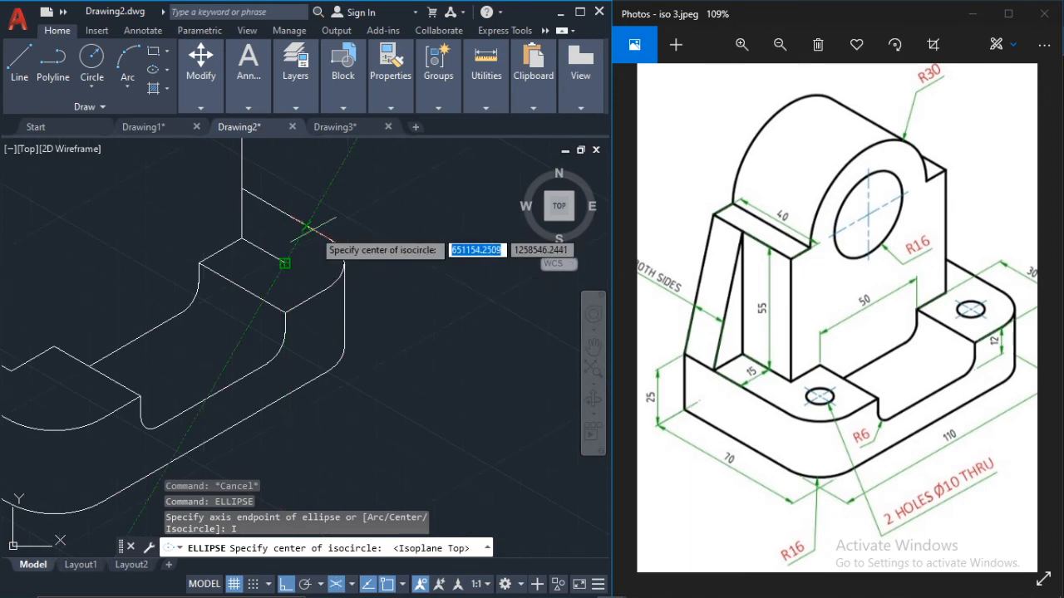
scroll(301, 264, "up", 4)
left_click(263, 261)
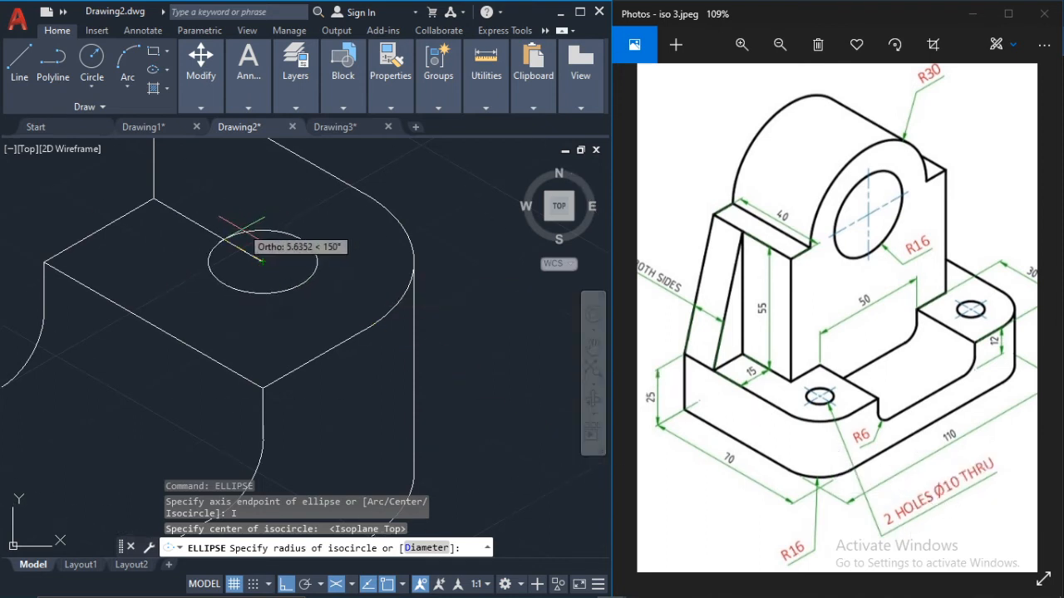
type("5")
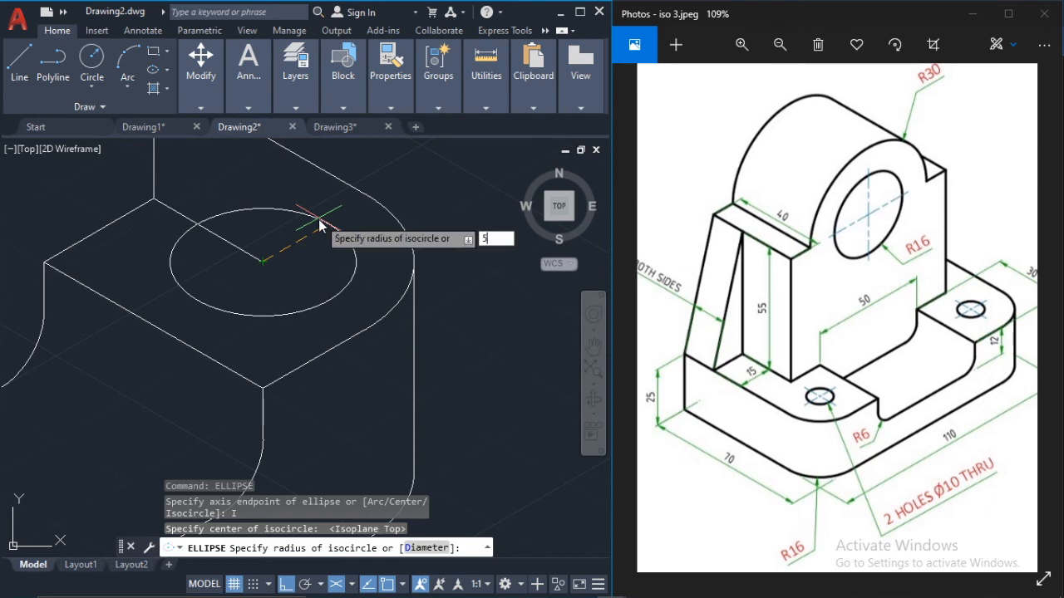
key("Return")
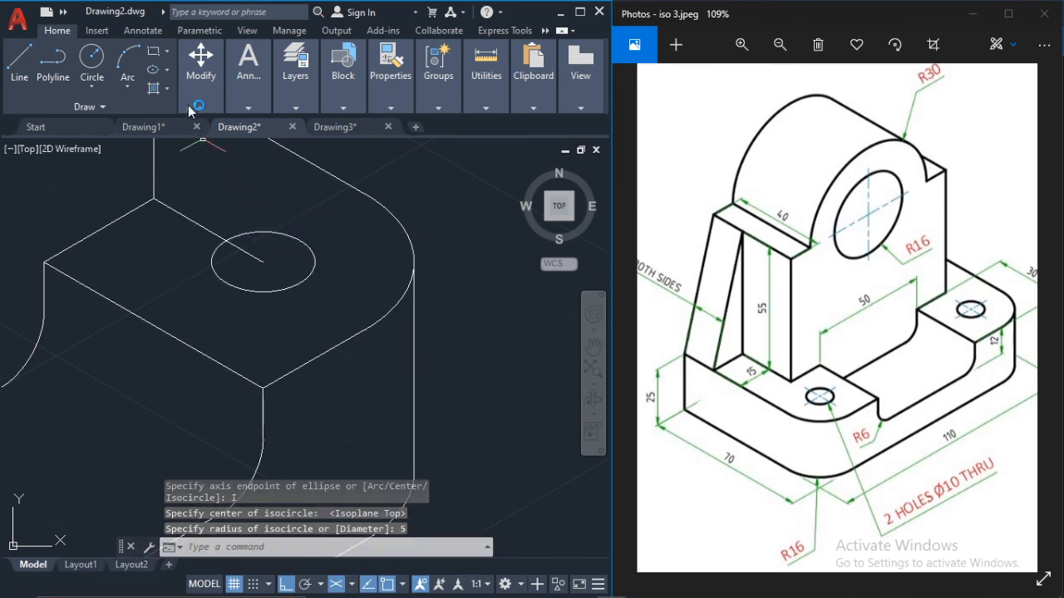
left_click(96, 79)
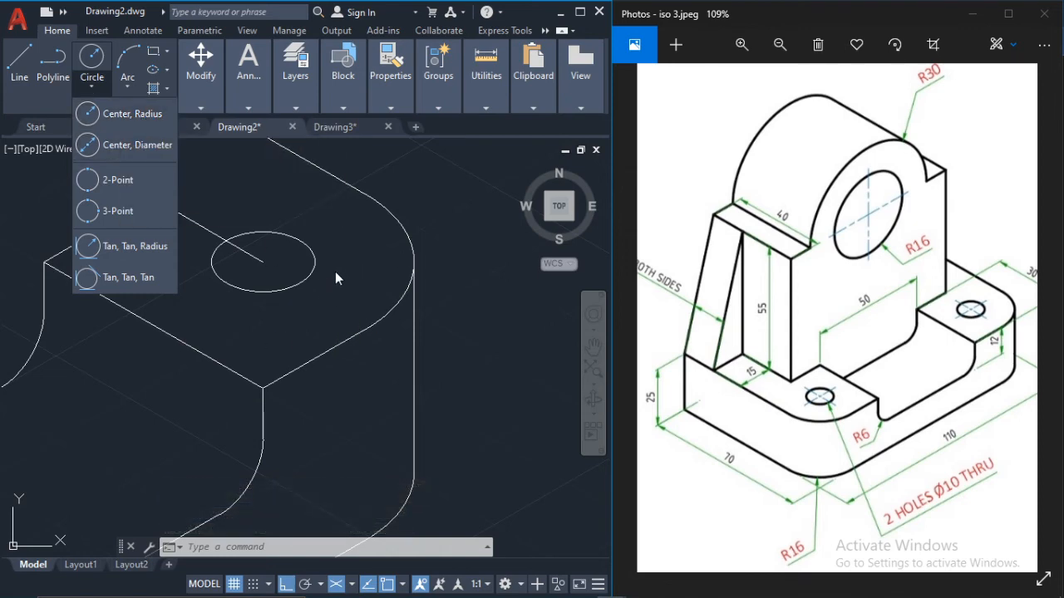
left_click(291, 266)
Step: Copy the hole isocircle and its locating line from the right block's inner top corner to the matching corner on the left block
left_click(183, 217)
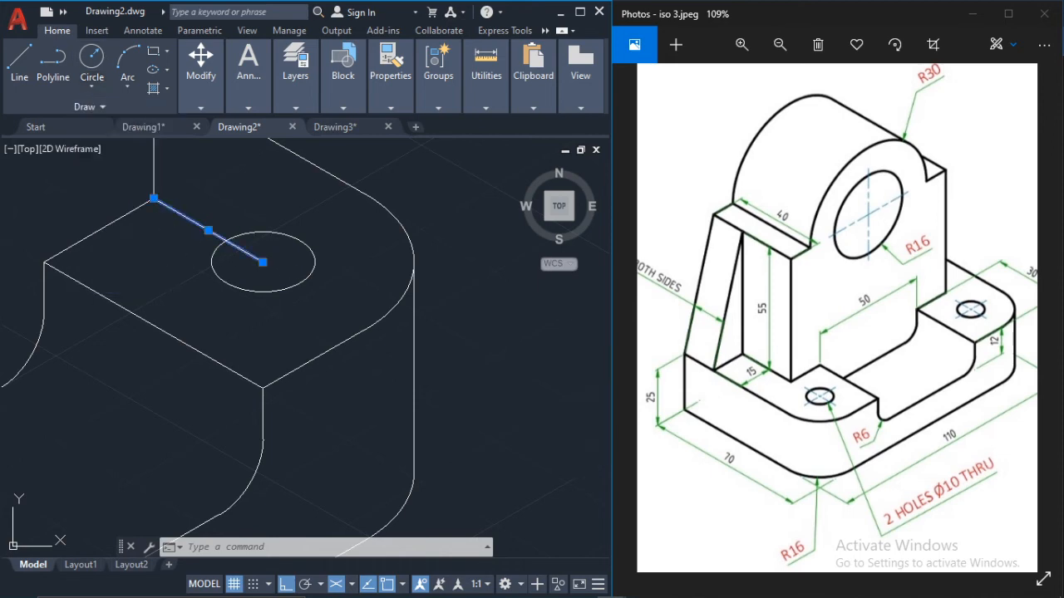
scroll(204, 258, "down", 2)
scroll(332, 263, "down", 4)
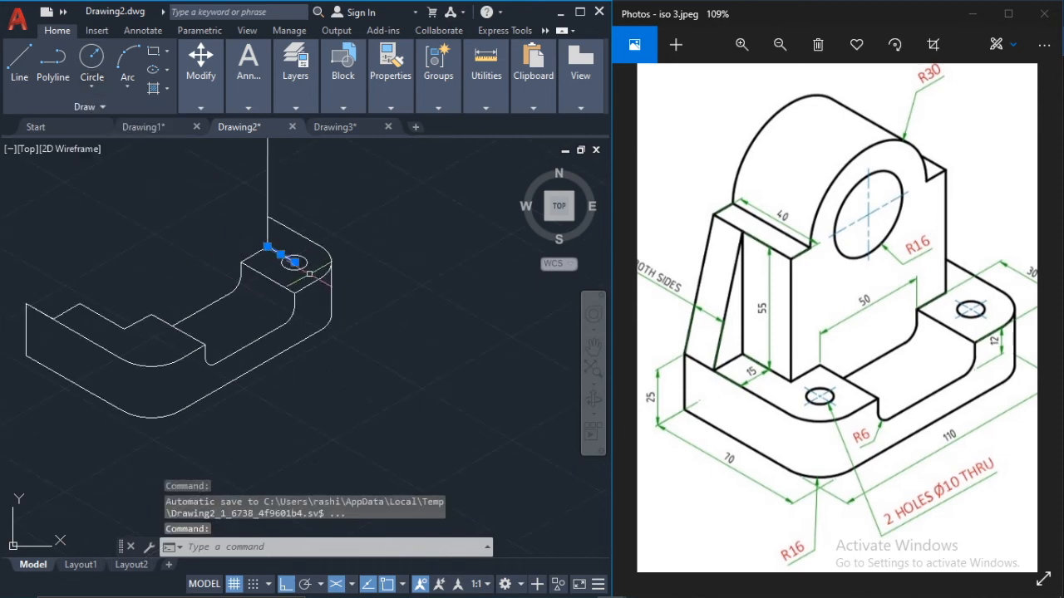
scroll(308, 273, "up", 5)
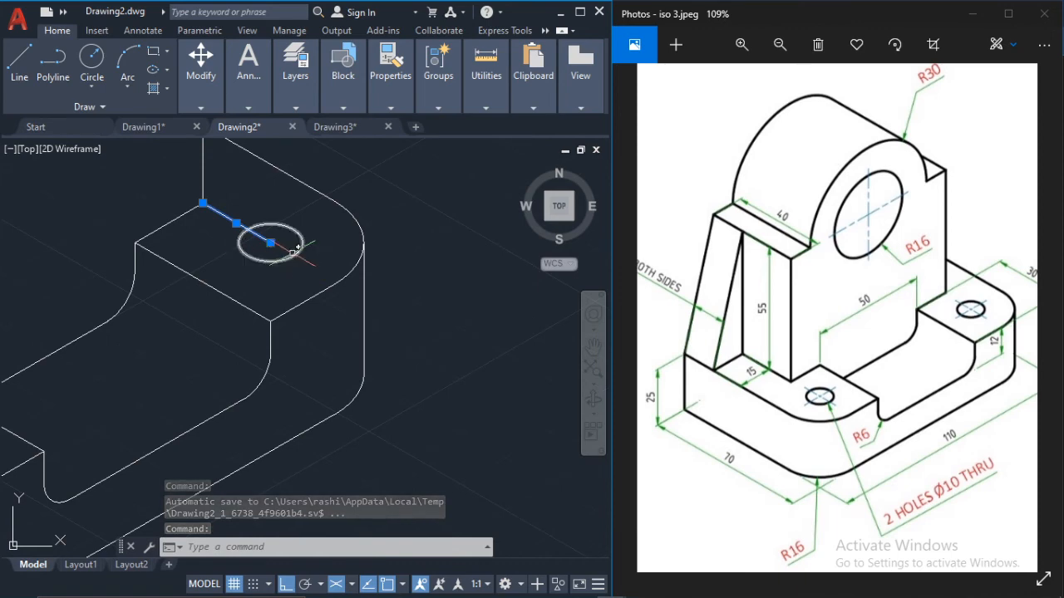
scroll(295, 248, "down", 3)
scroll(266, 237, "up", 3)
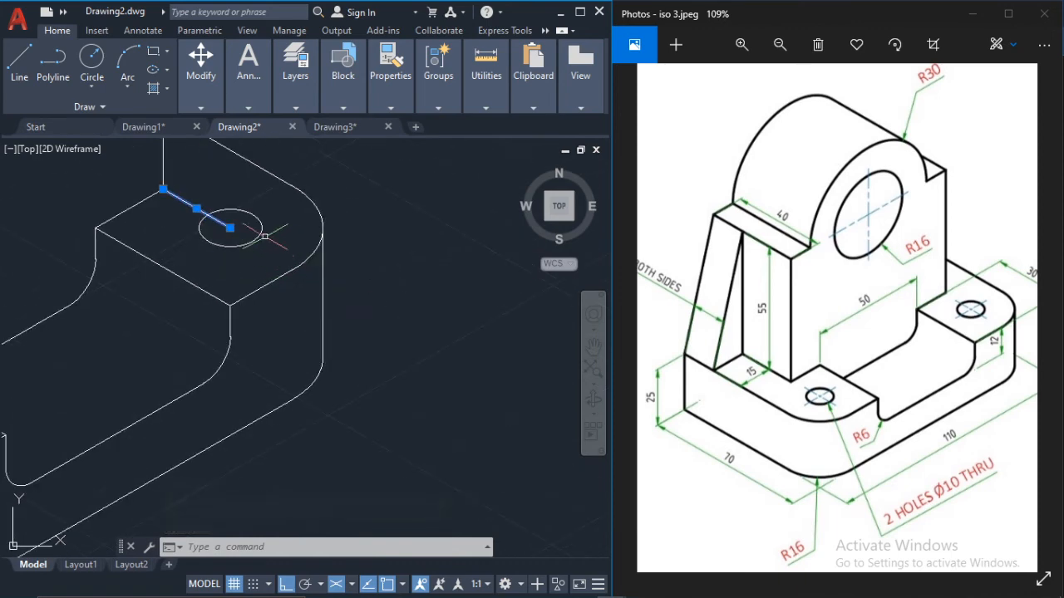
left_click(260, 229)
scroll(183, 295, "down", 3)
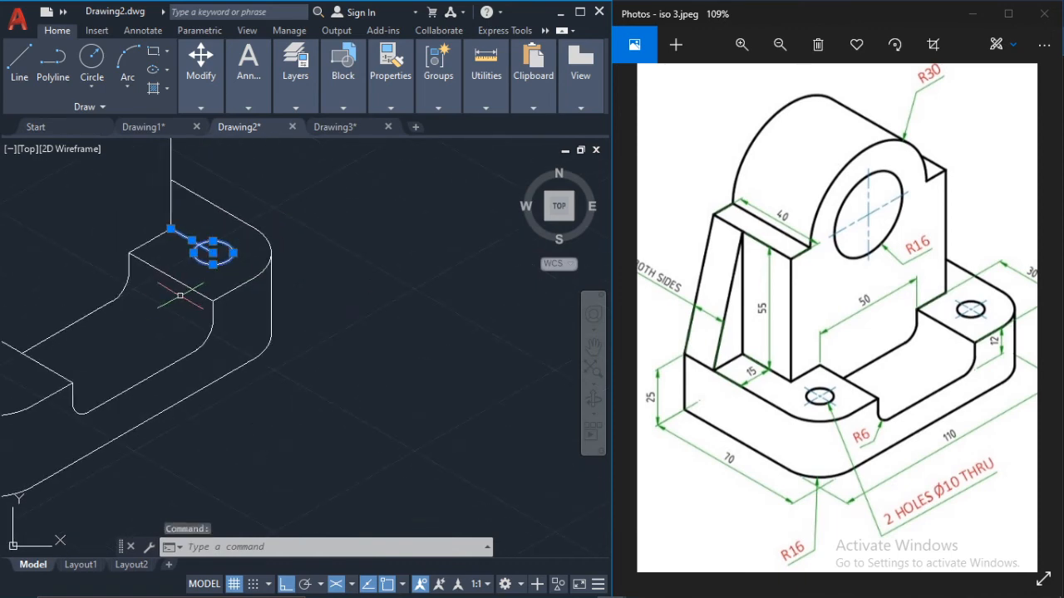
middle_click_drag(138, 290, 287, 270)
mouse_move(196, 93)
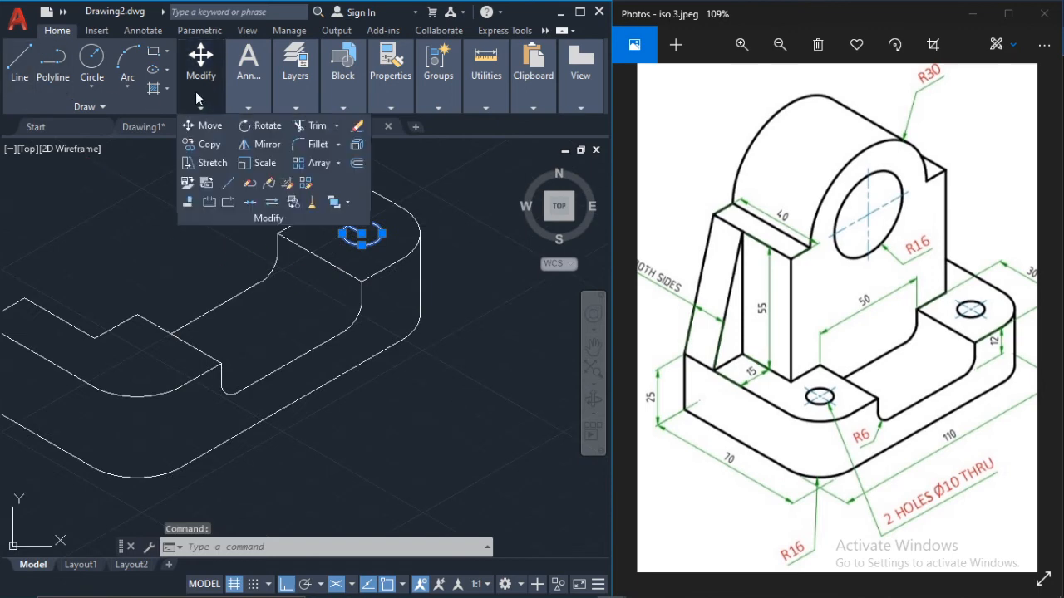
left_click(202, 146)
middle_click_drag(319, 208, 351, 296)
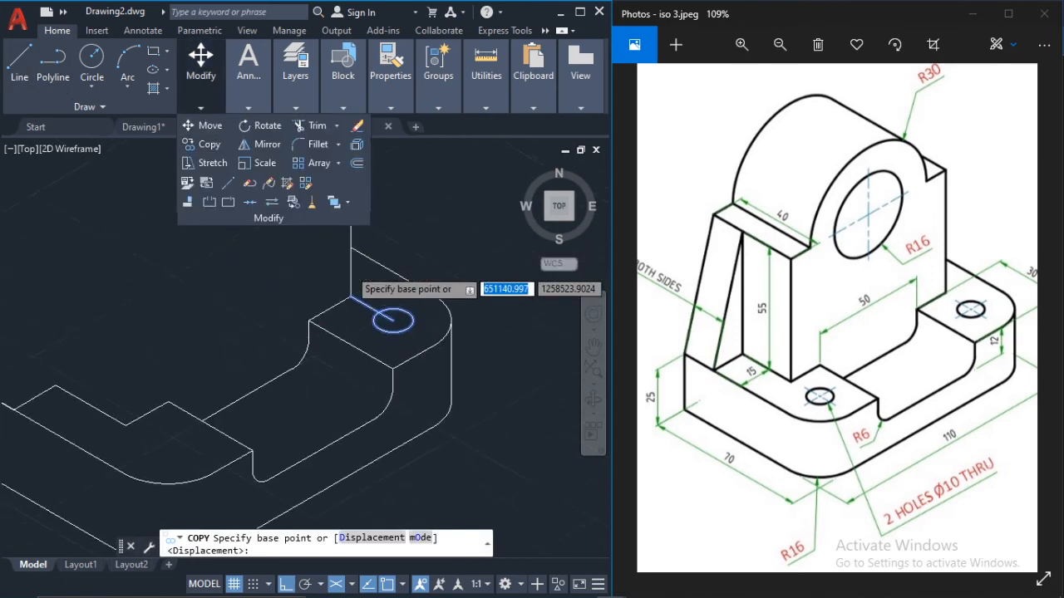
left_click(350, 296)
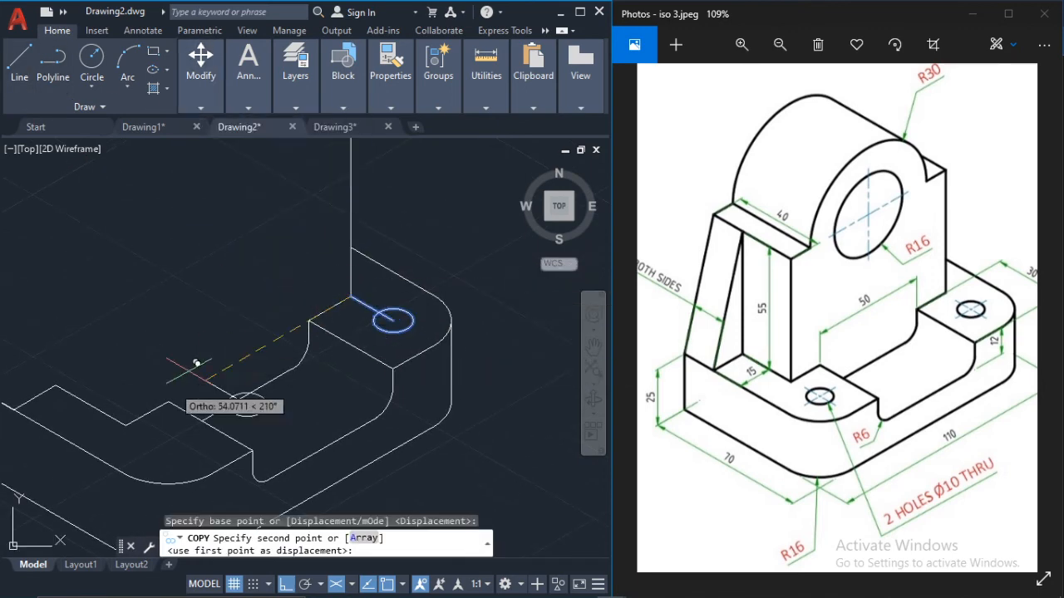
left_click(133, 419)
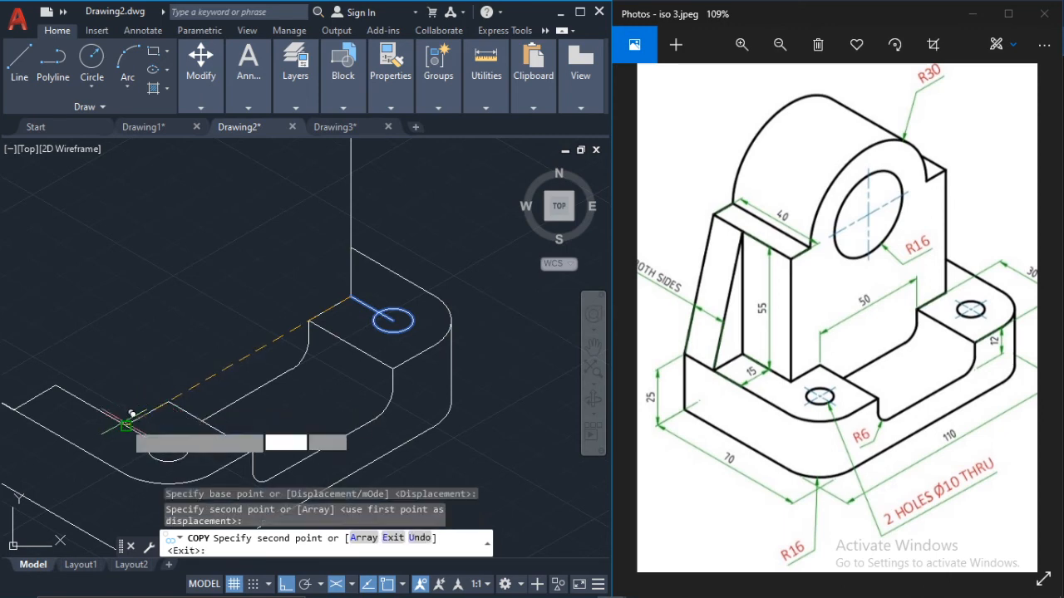
key("Escape")
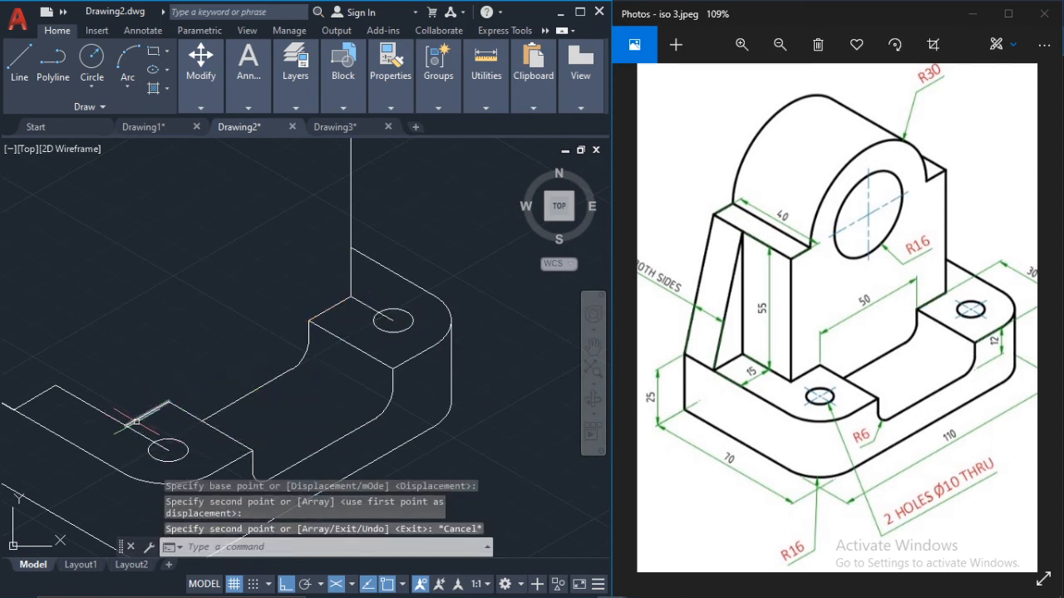
Step: Erase the two lines that locate the hole centres, keeping both isocircles
left_click(362, 301)
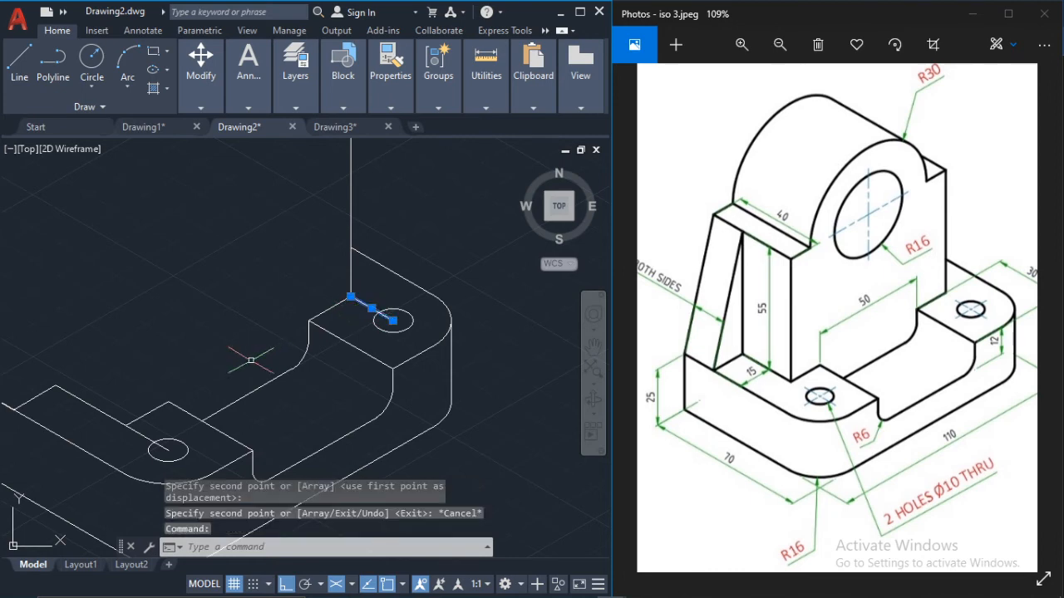
left_click(141, 431)
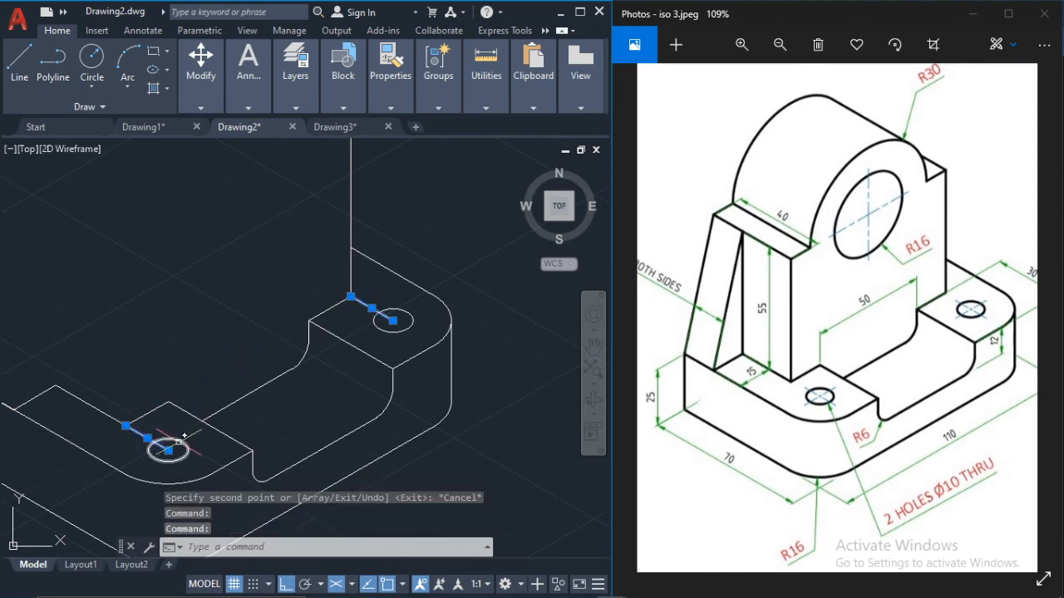
key("Delete")
scroll(256, 407, "down", 4)
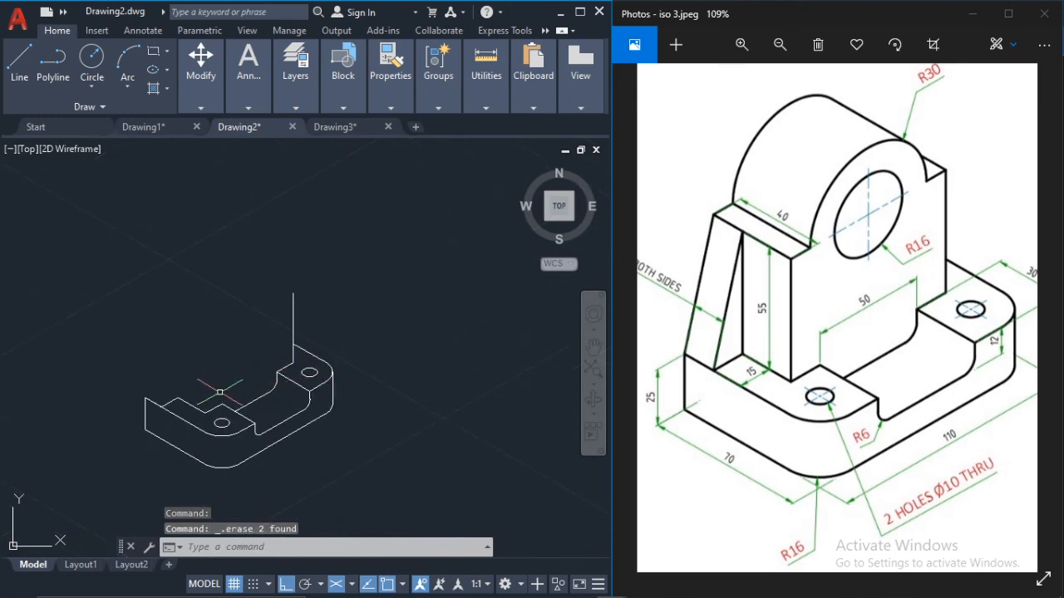
middle_click_drag(285, 375, 389, 381)
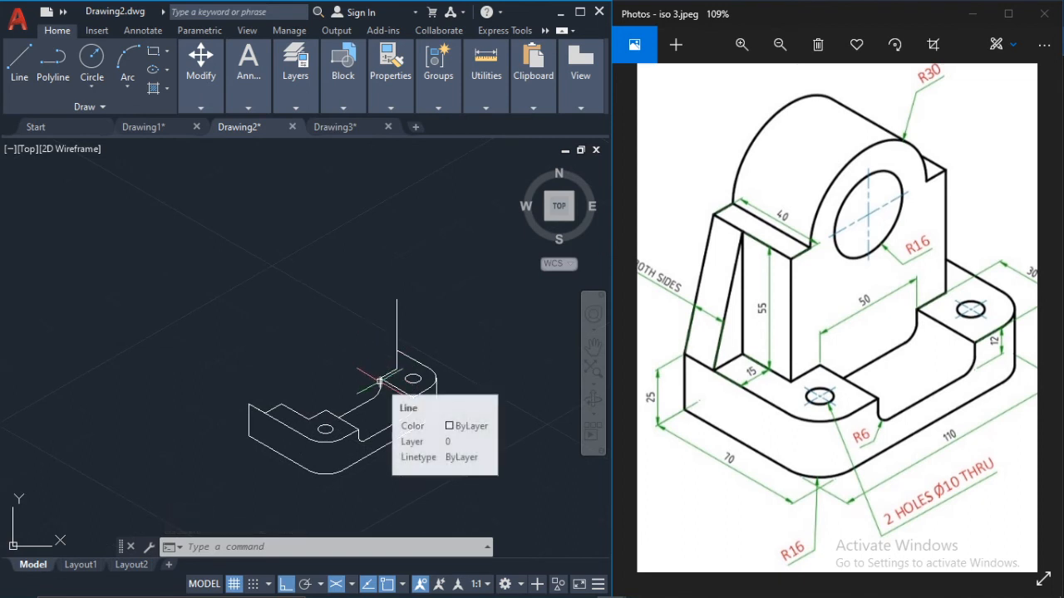
left_click(20, 70)
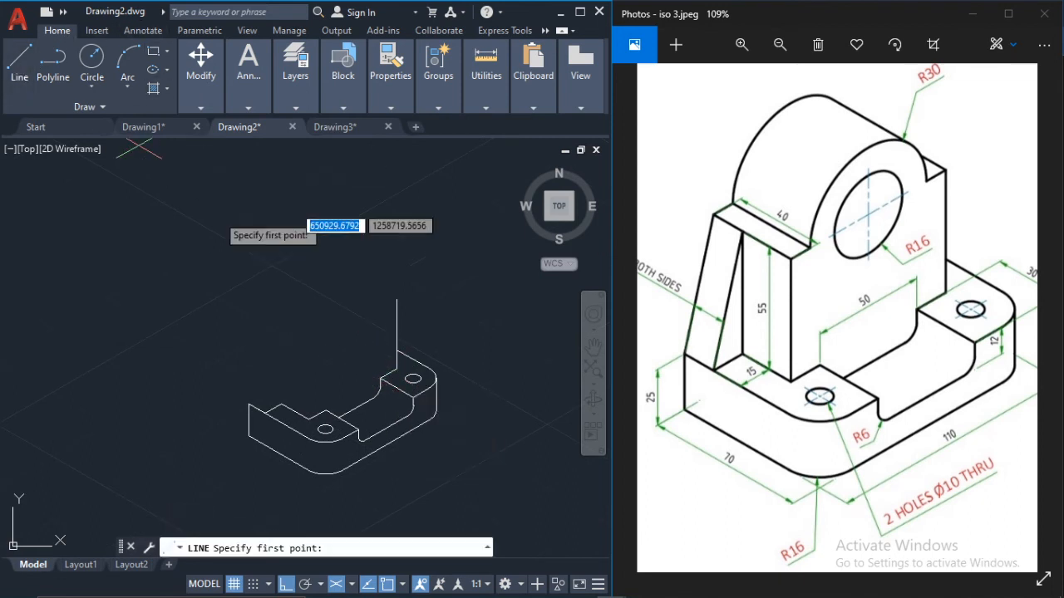
scroll(325, 429, "up", 2)
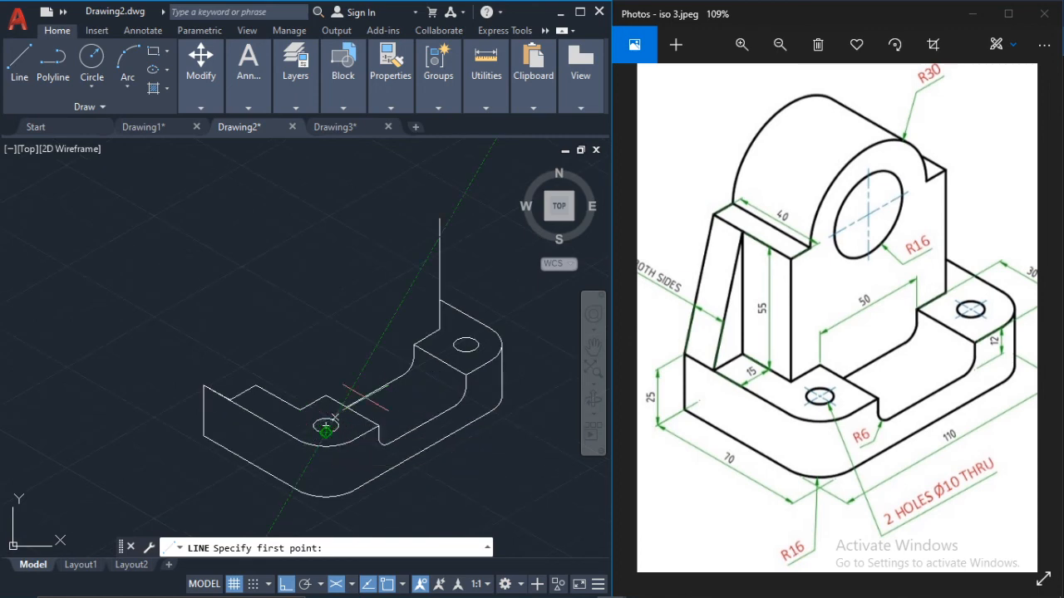
key("Escape")
Step: Copy the upright's vertical line from its lower endpoint to the two corners of the upright's footprint beside the left block
left_click(439, 274)
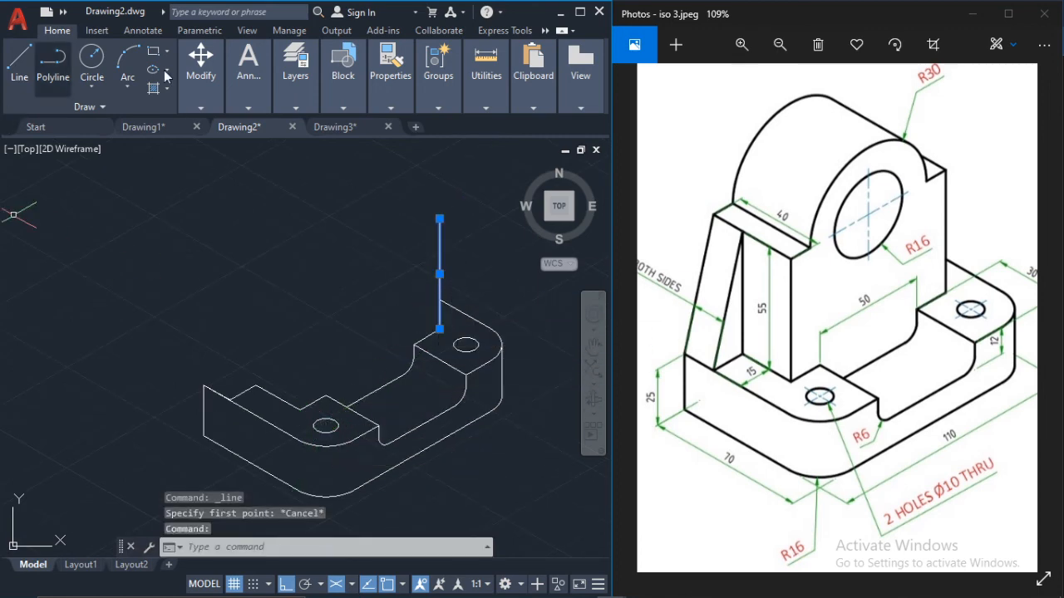
left_click(207, 73)
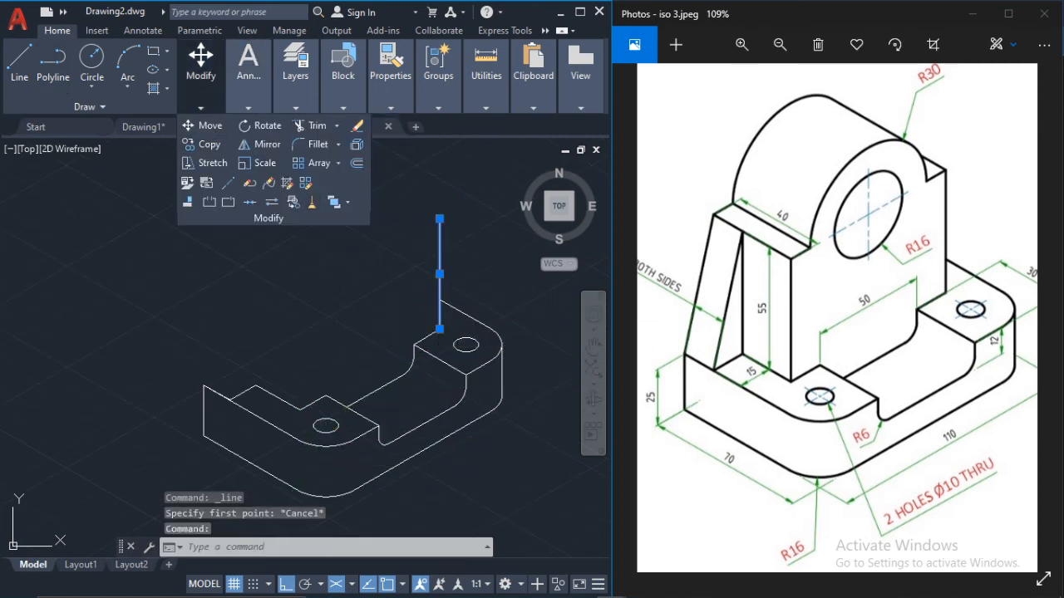
left_click(208, 145)
left_click(439, 329)
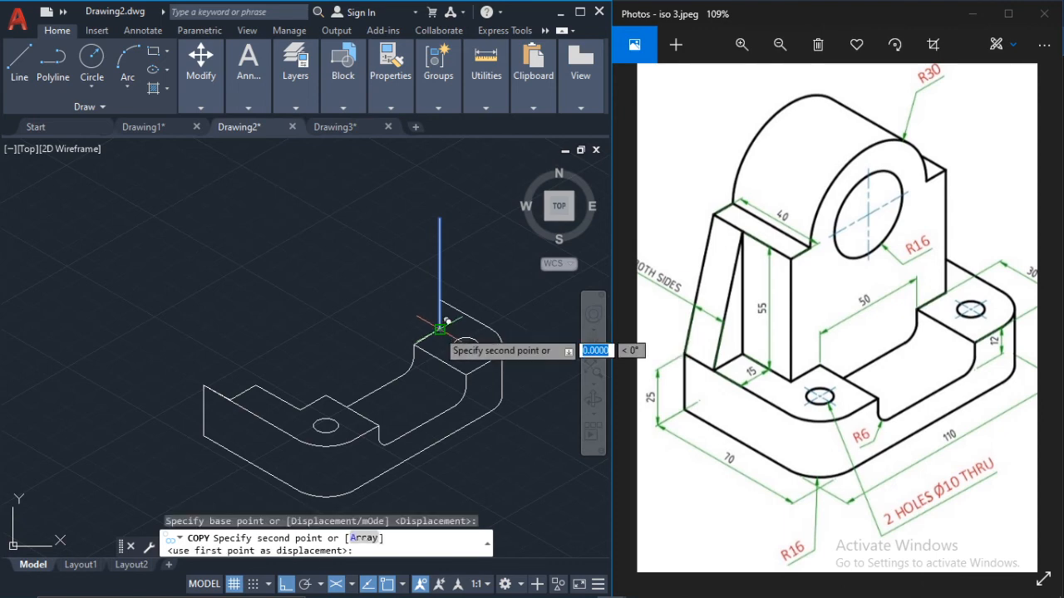
left_click(295, 394)
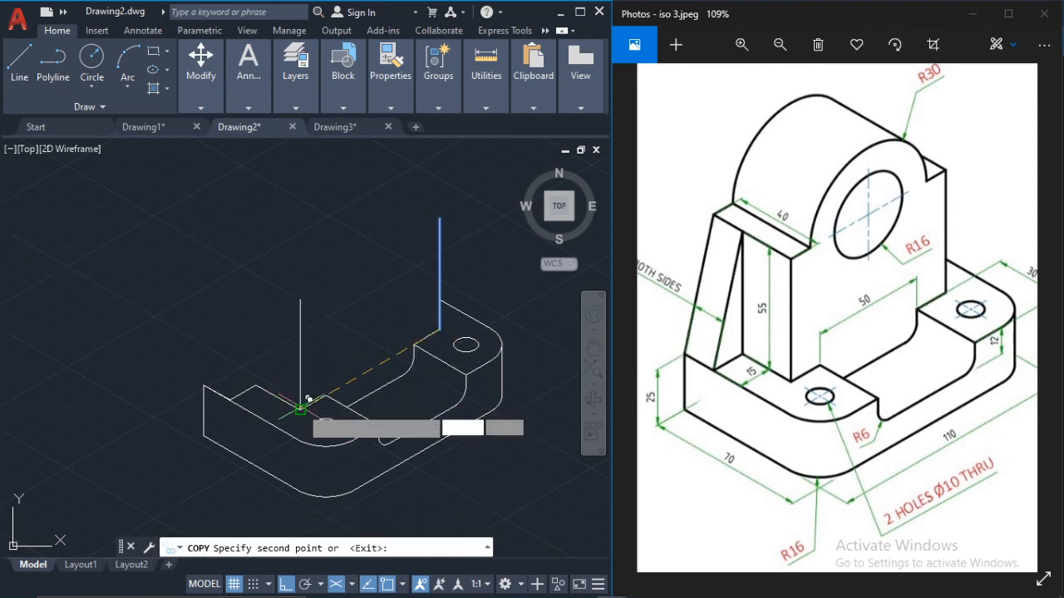
left_click(258, 382)
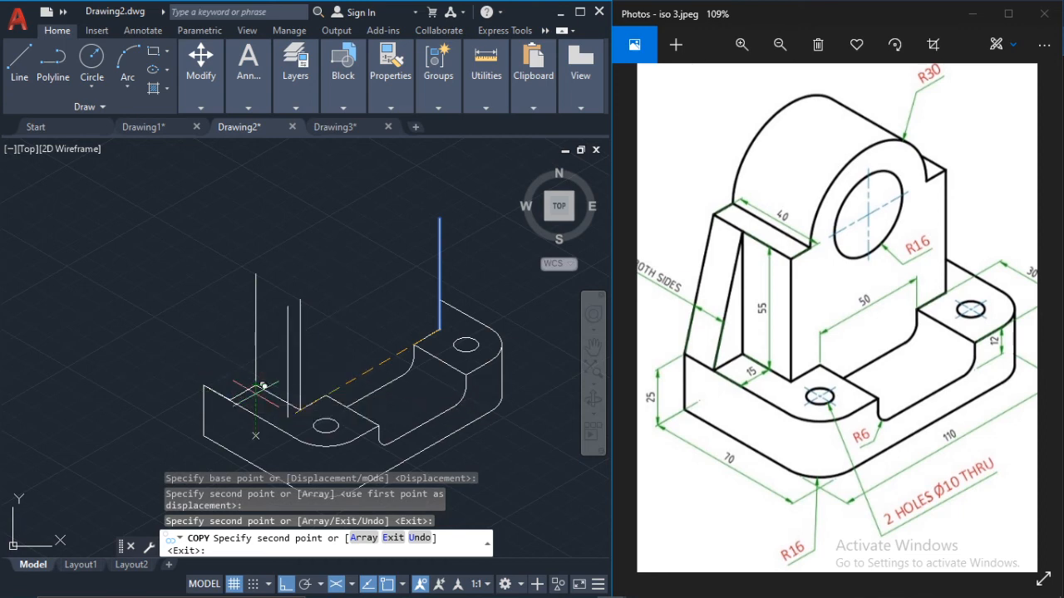
key("Escape")
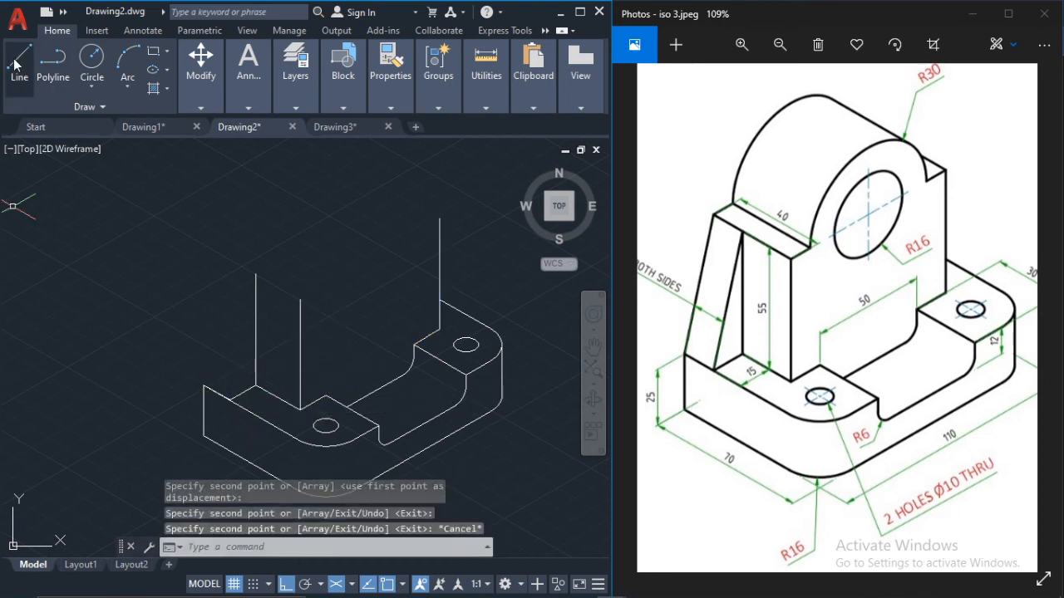
Step: Draw the rib's sloping line from the top of the rear vertical line down to the footprint line's end on the base edge
left_click(256, 274)
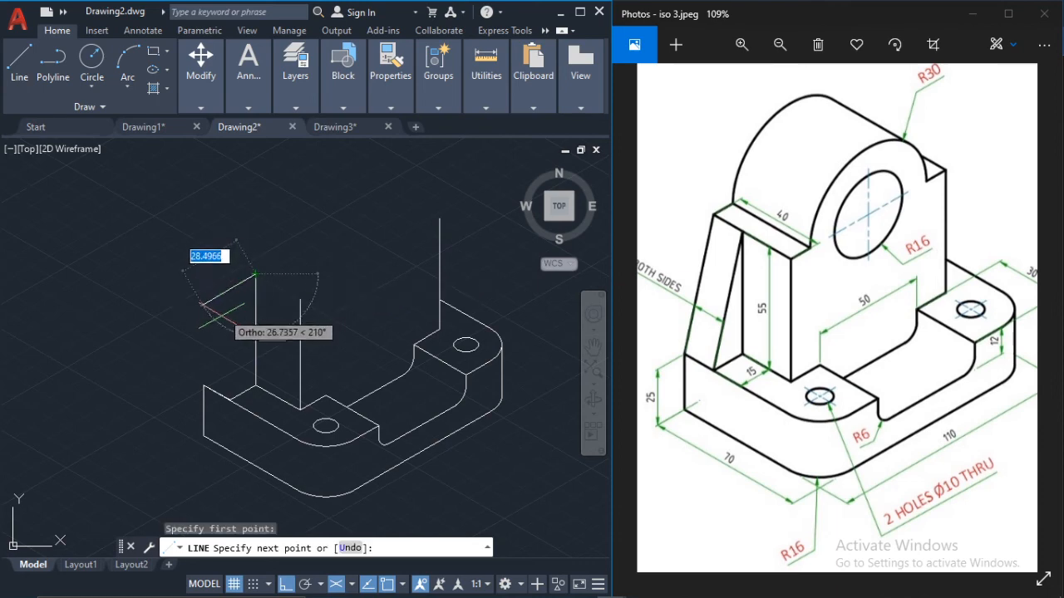
left_click(231, 399)
key("Escape")
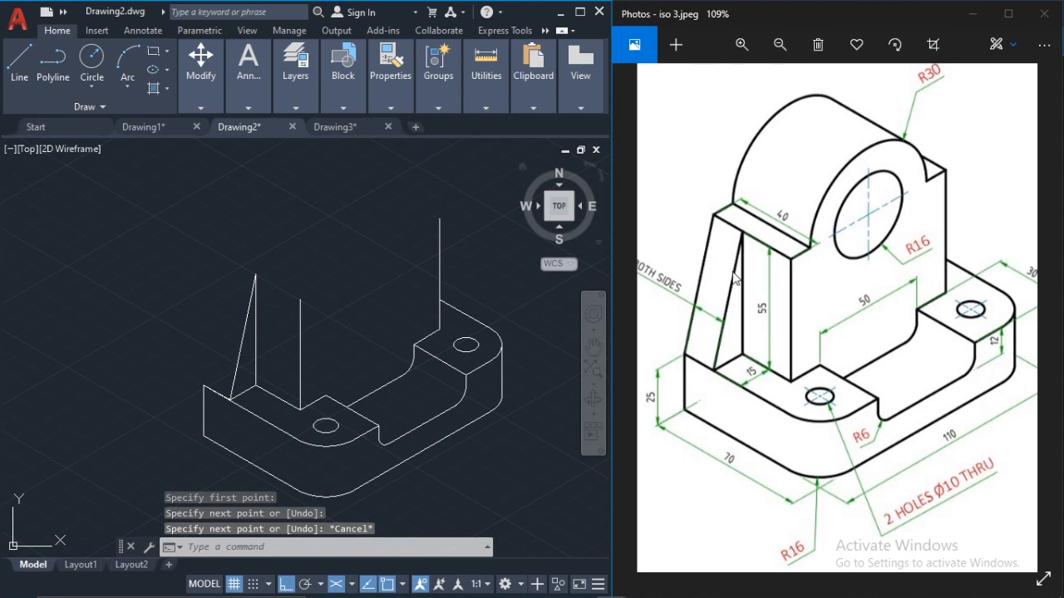
Step: Copy the sloping rib line from its lower endpoint to the outer left corner of the base's top face
scroll(290, 296, "up", 4)
scroll(235, 303, "down", 2)
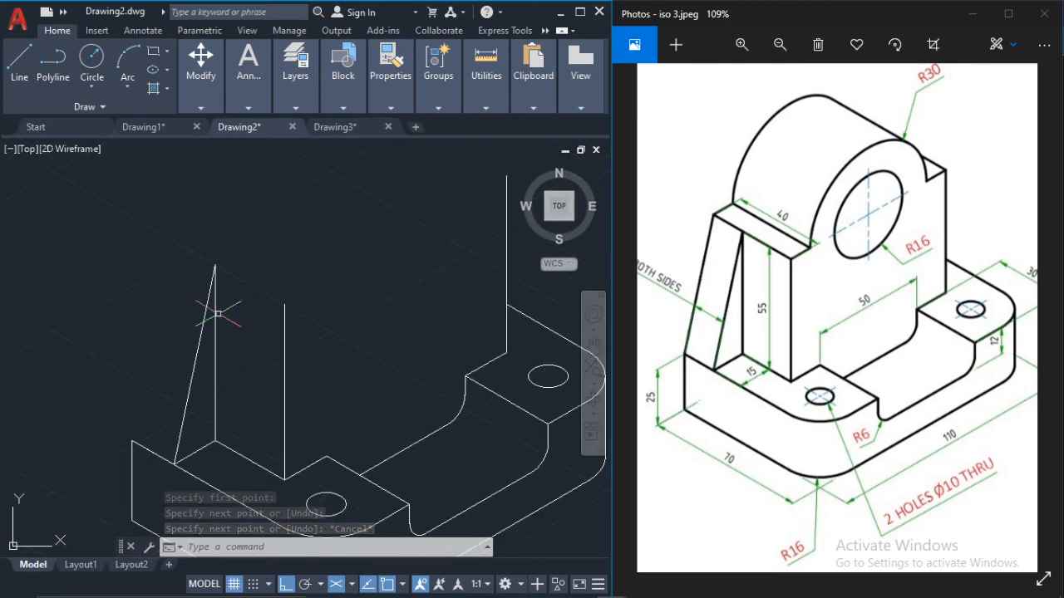
left_click(202, 321)
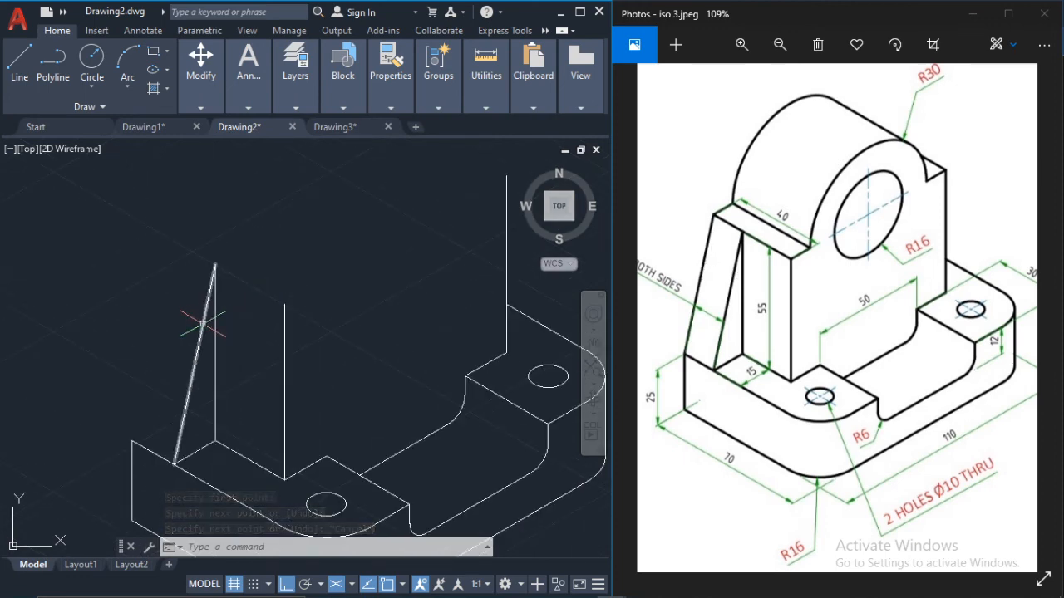
left_click(200, 107)
left_click(204, 144)
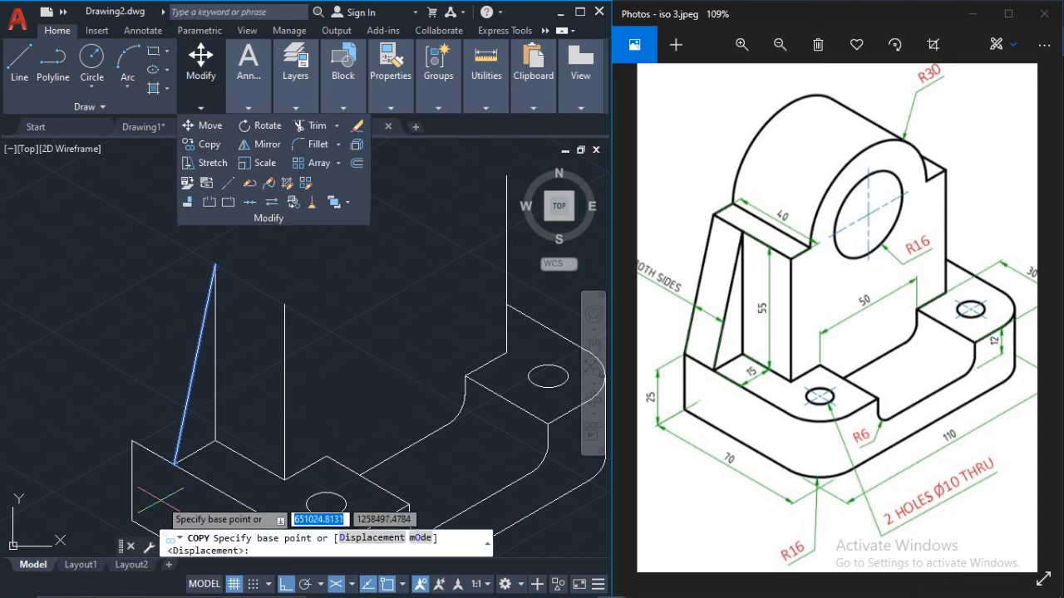
left_click(174, 463)
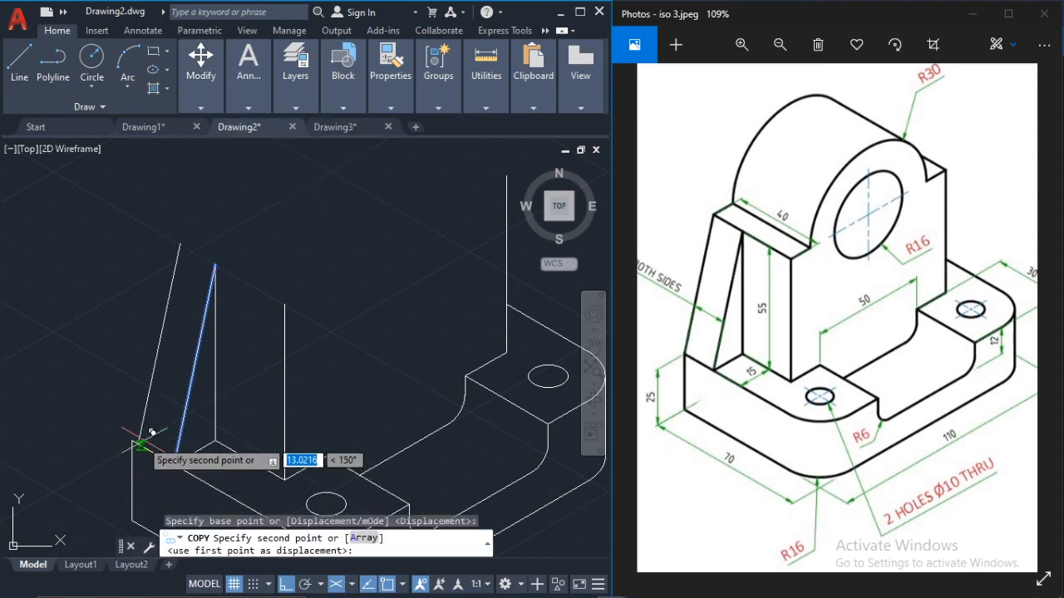
left_click(133, 440)
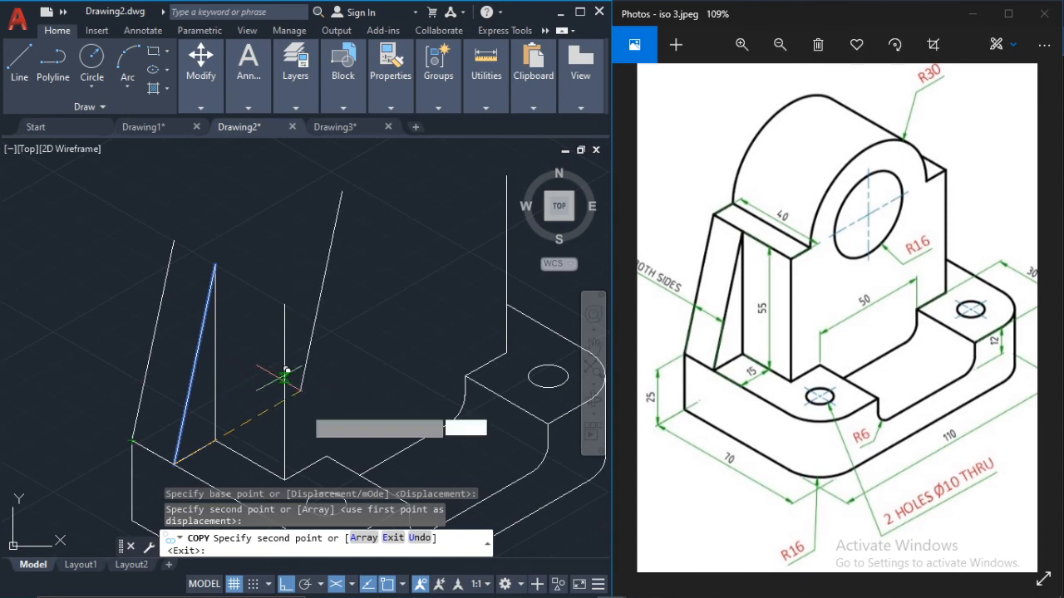
key("Escape")
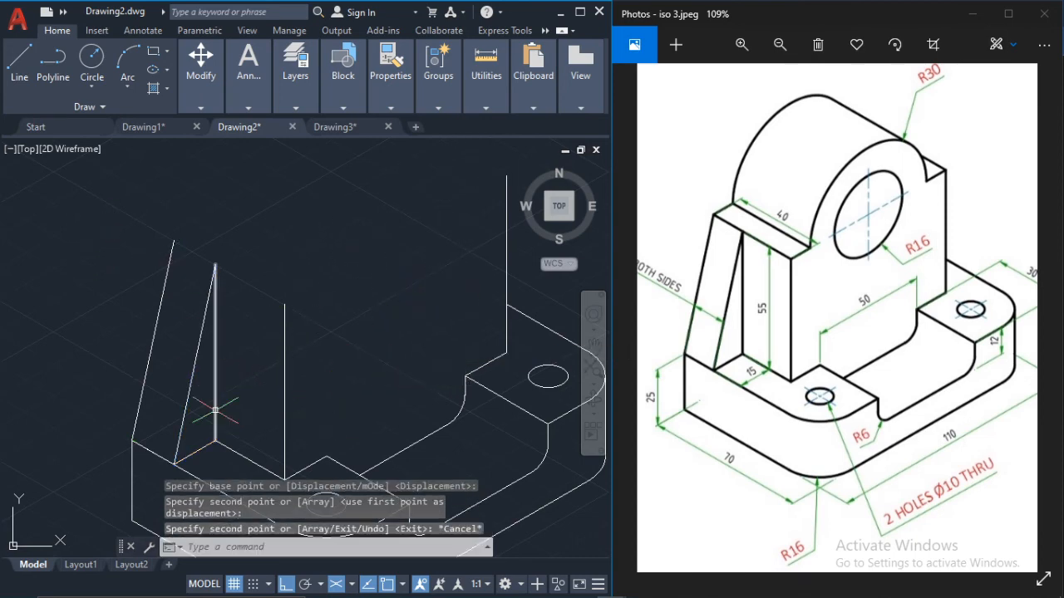
Step: Draw the upright's top edges from the outer rib line's top through the front vertical's top to the right vertical's top
left_click(19, 58)
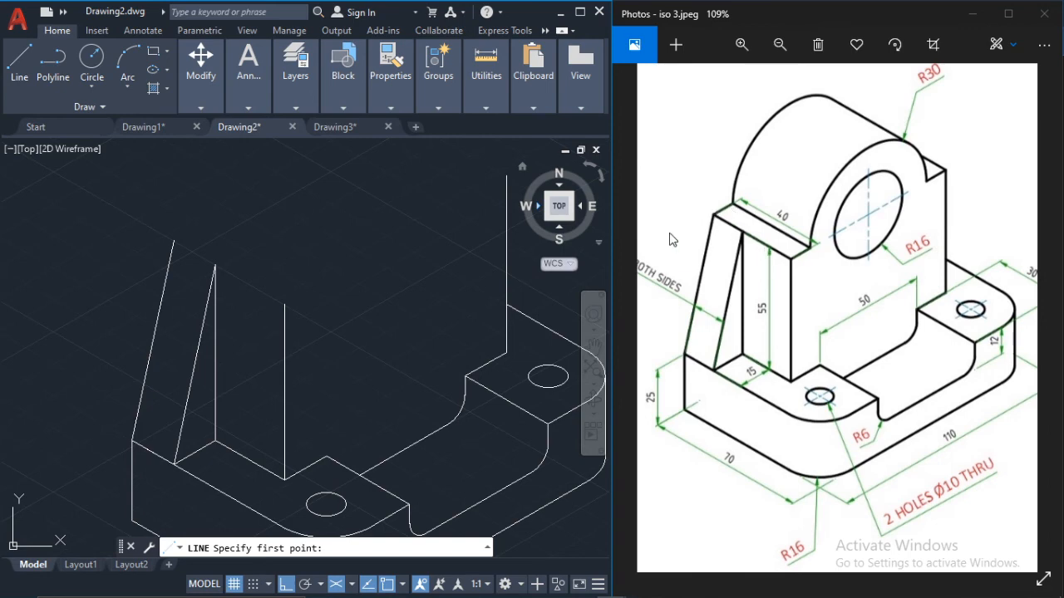
left_click(174, 241)
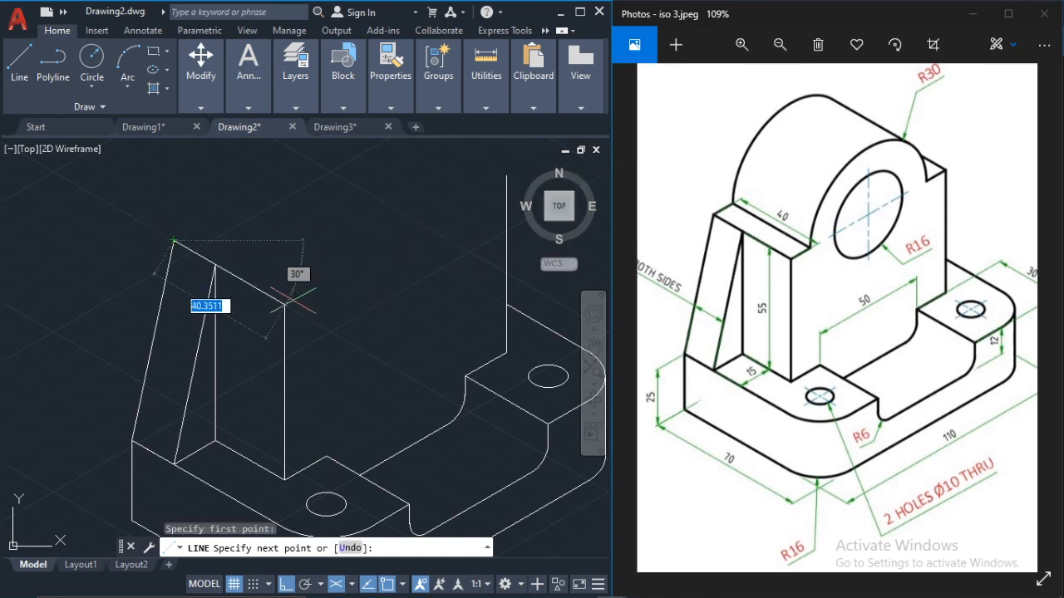
left_click(285, 301)
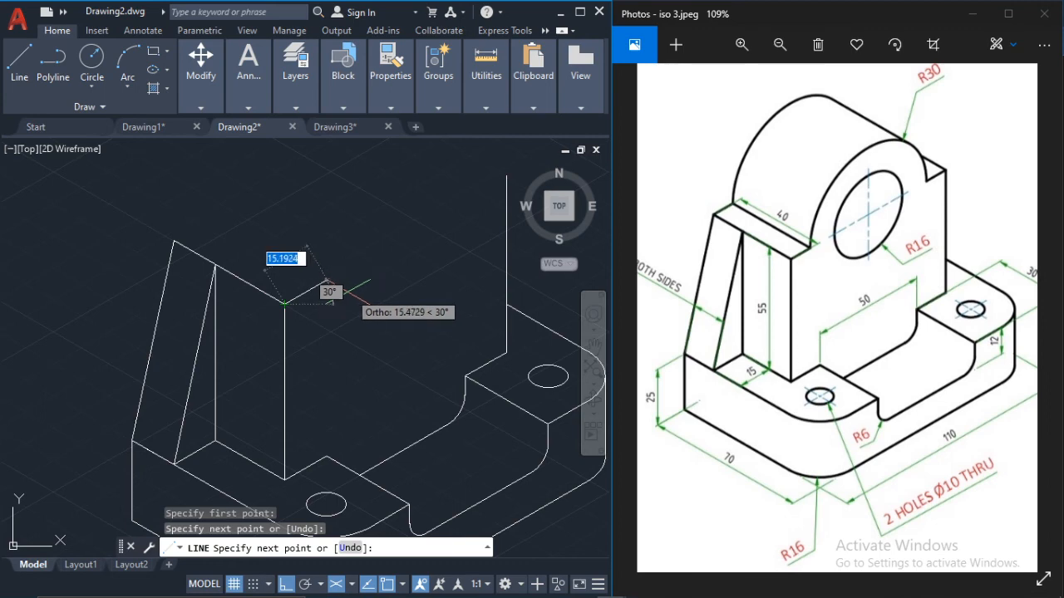
left_click(504, 177)
key("Escape")
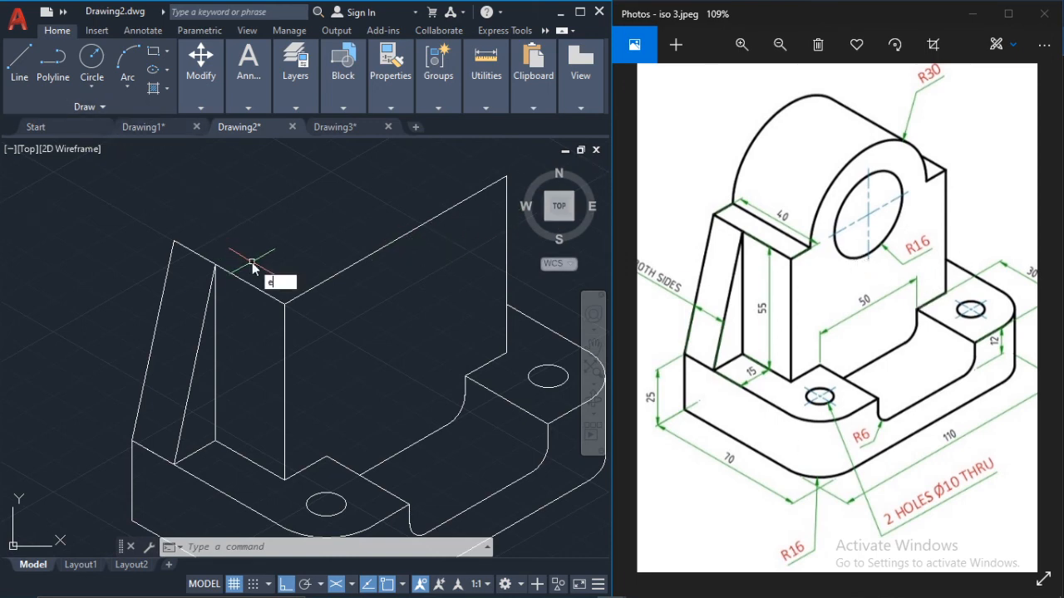
Step: Draw a radius 16 isocircle in the right isoplane, centred on the midpoint of the upright's long top edge
type("l")
key("Return")
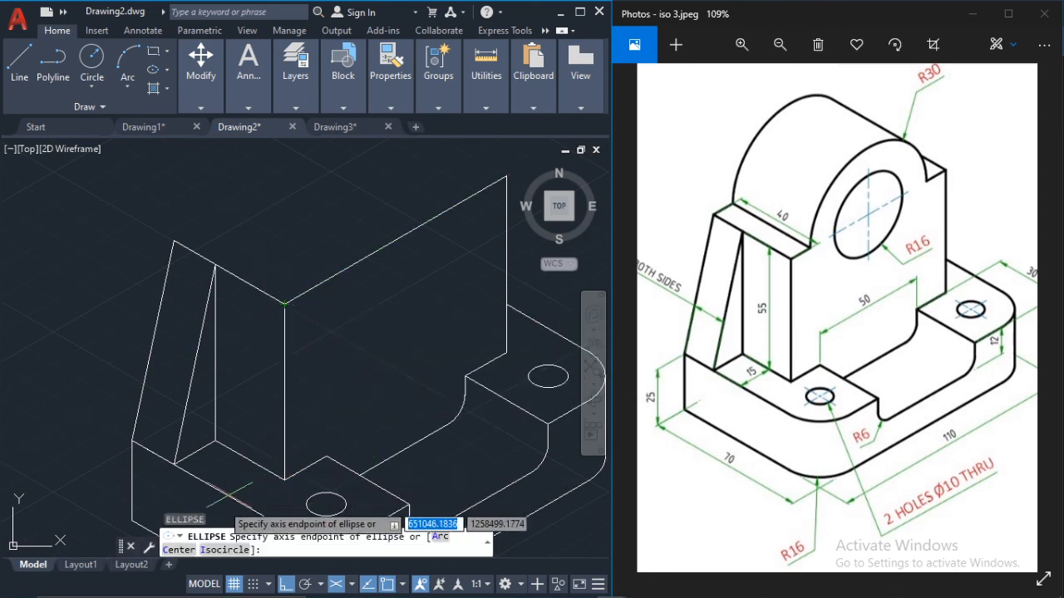
left_click(209, 550)
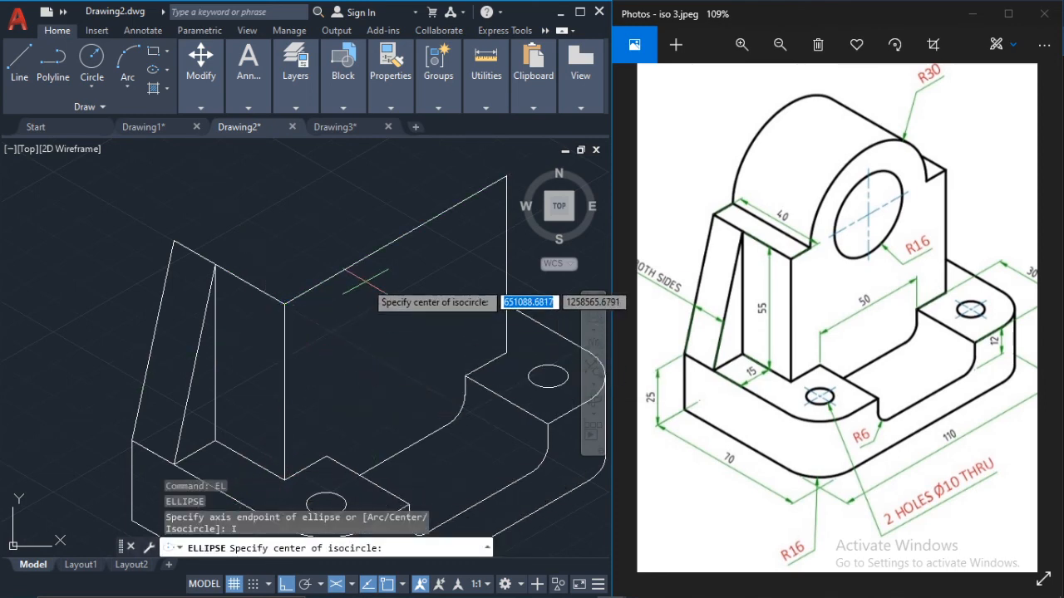
key("F5")
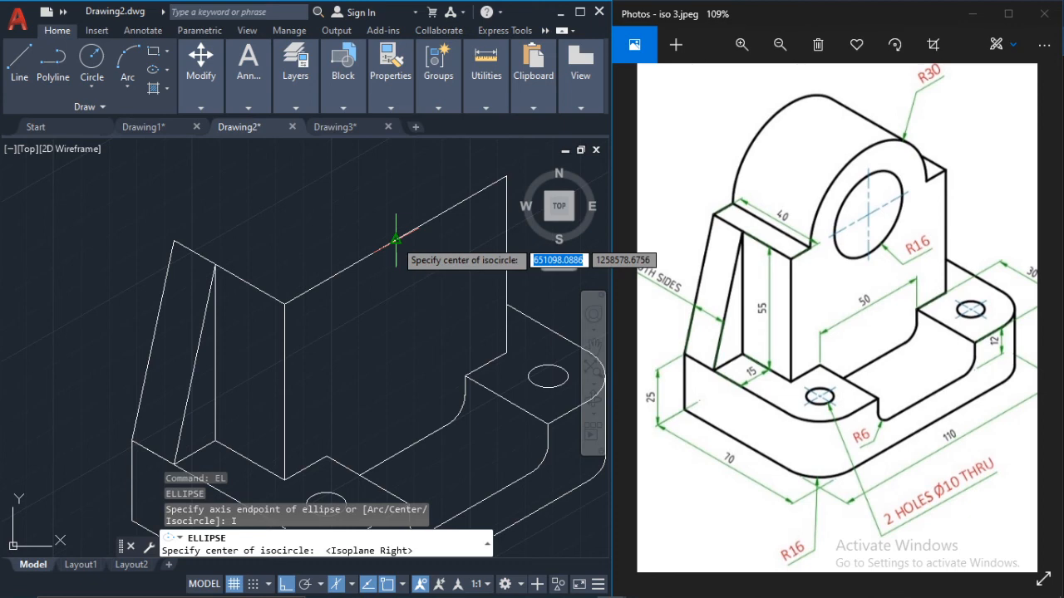
left_click(396, 240)
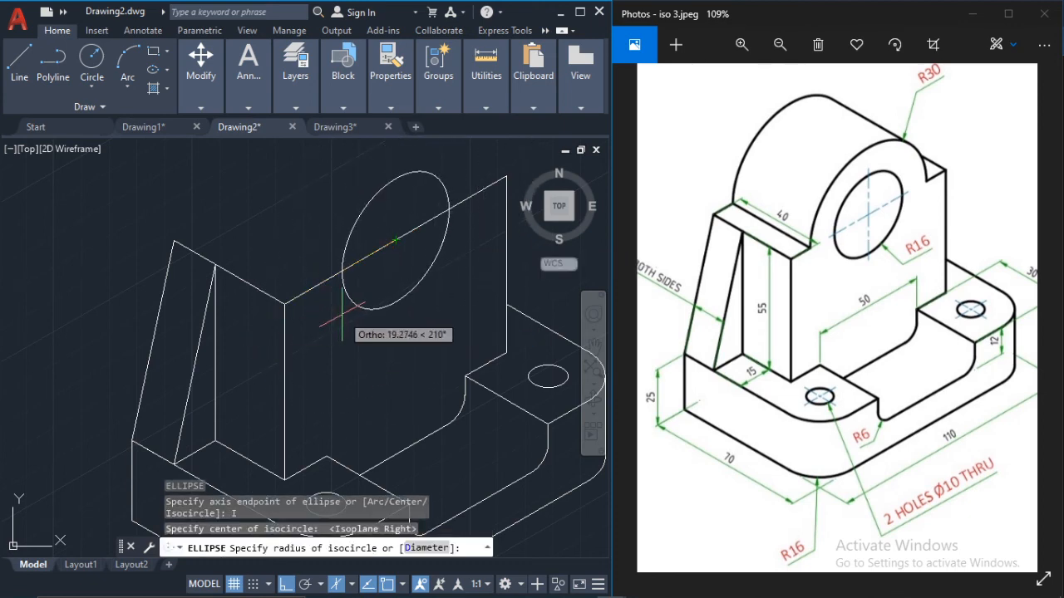
type("16")
key("Return")
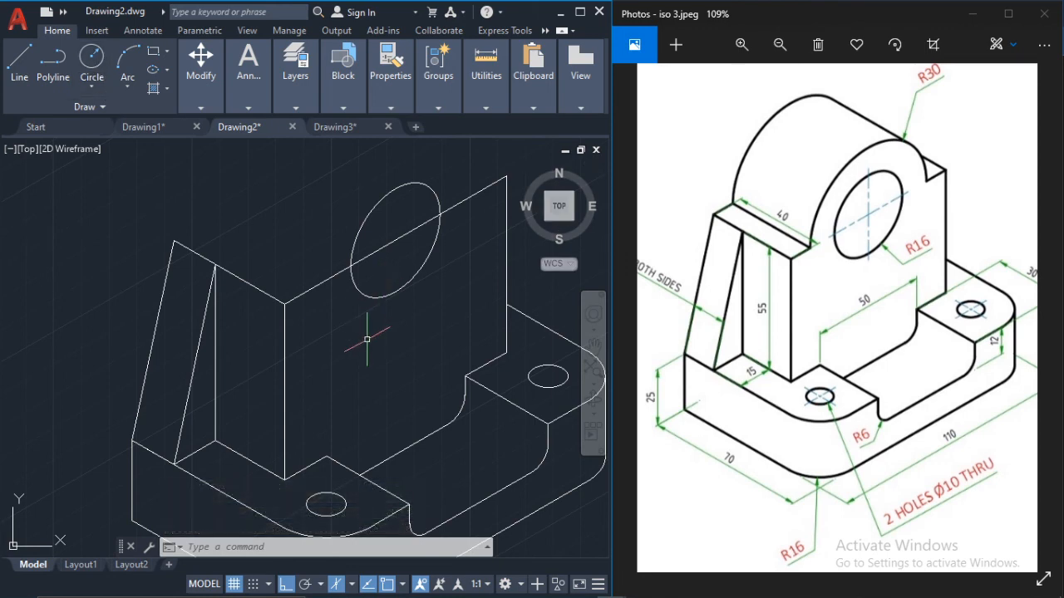
Step: Draw a radius 30 isocircle in the right isoplane, concentric with the radius 16 isocircle
key("space")
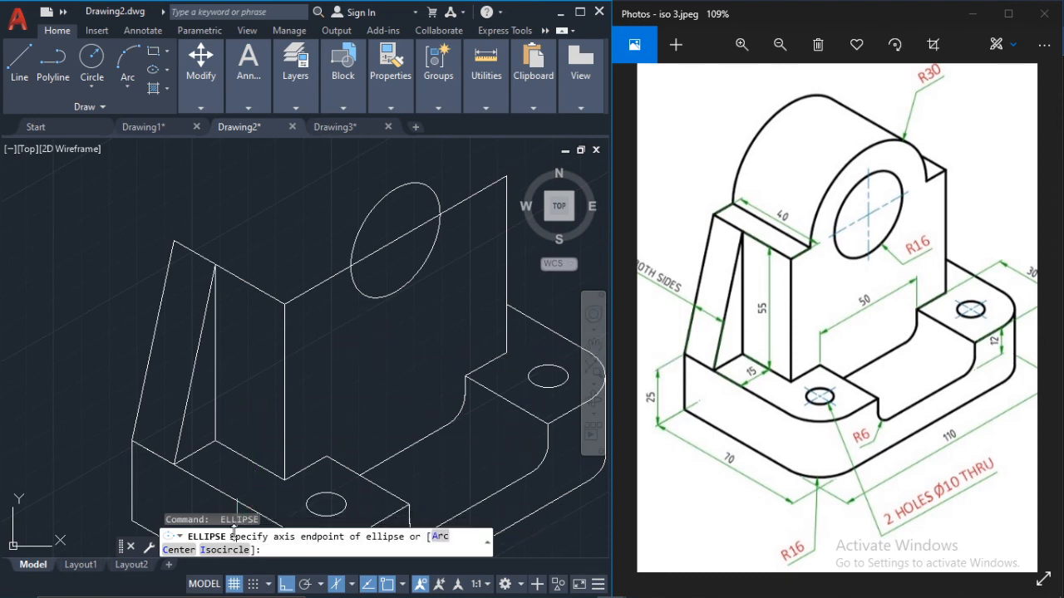
left_click(214, 550)
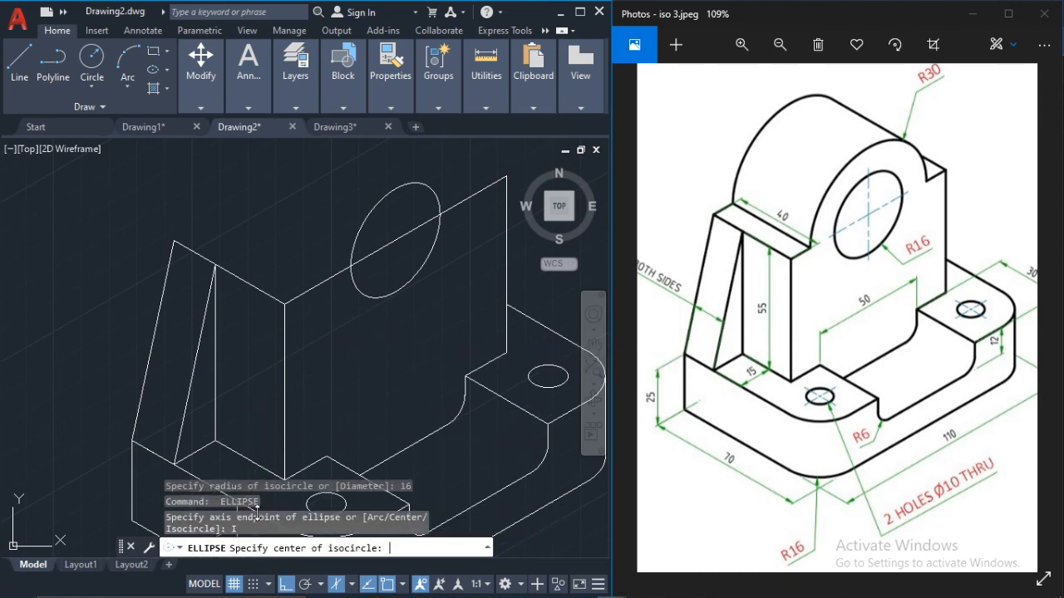
left_click(396, 240)
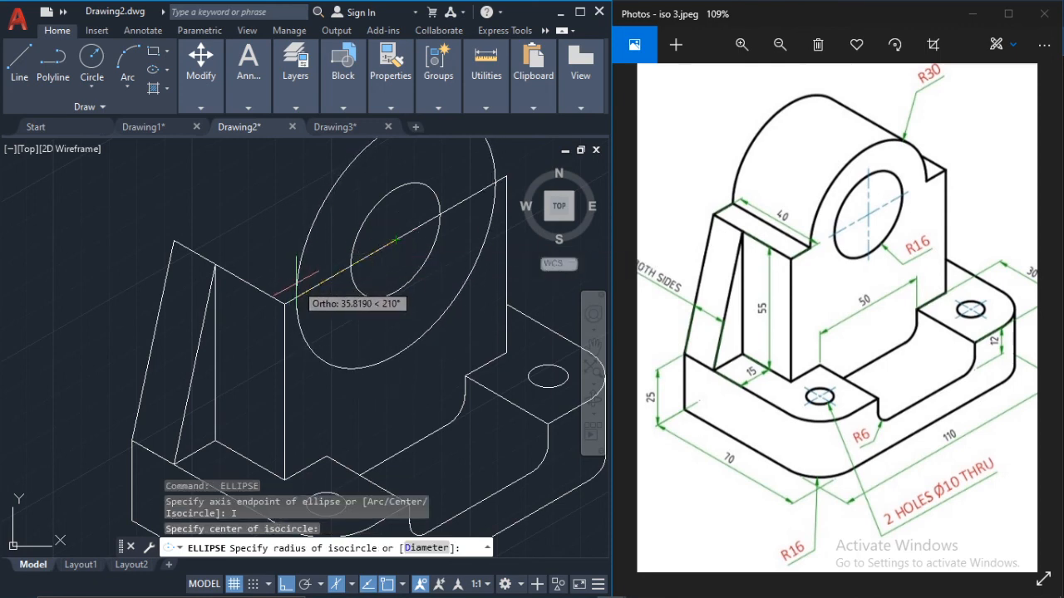
type("30")
key("Return")
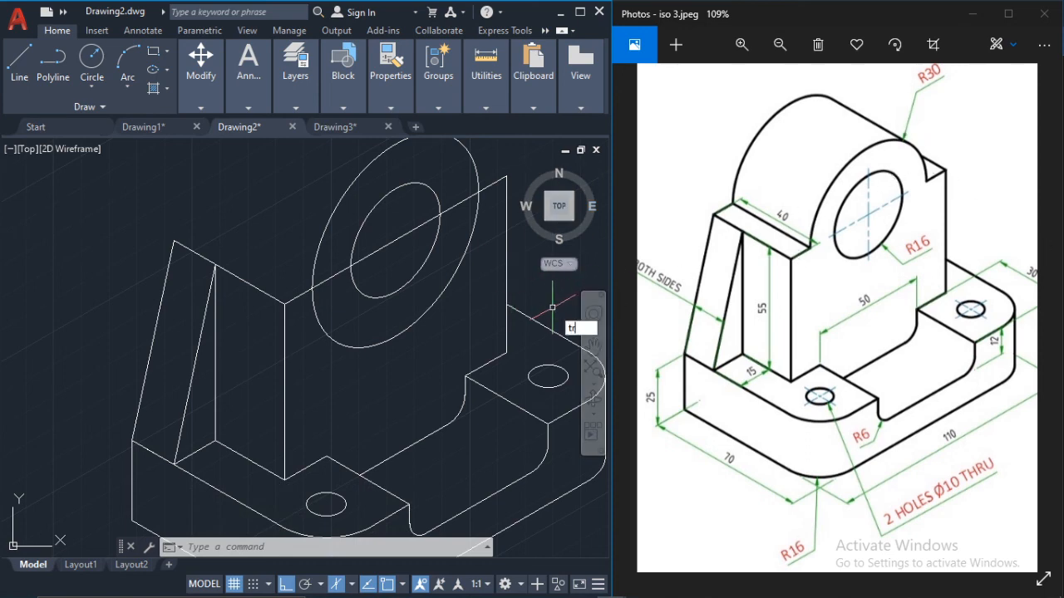
Step: Trim away the part of the radius 30 isocircle that lies below the upright's long top edge
key("Return")
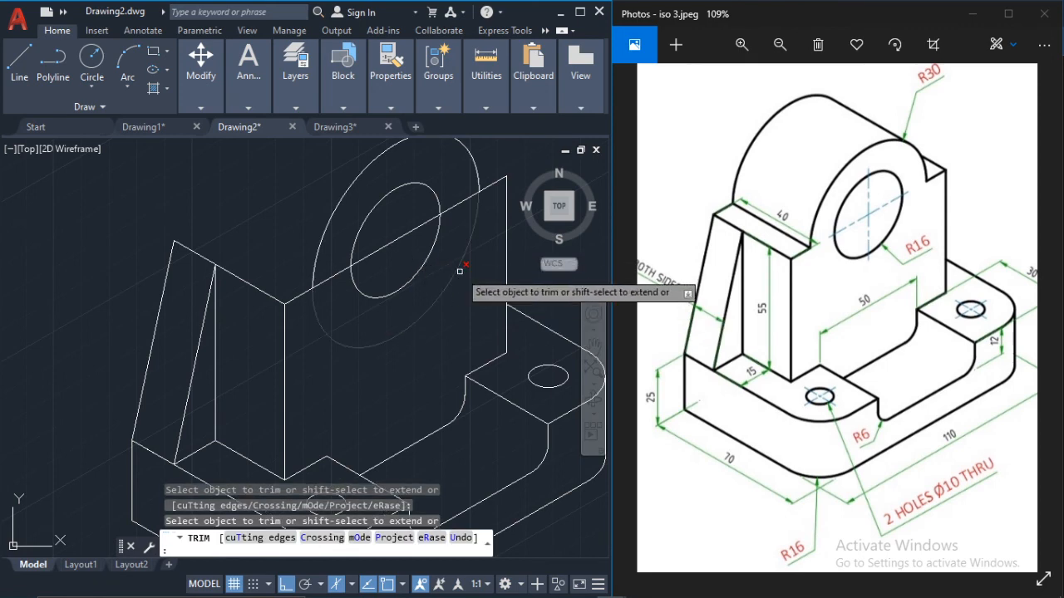
left_click(460, 271)
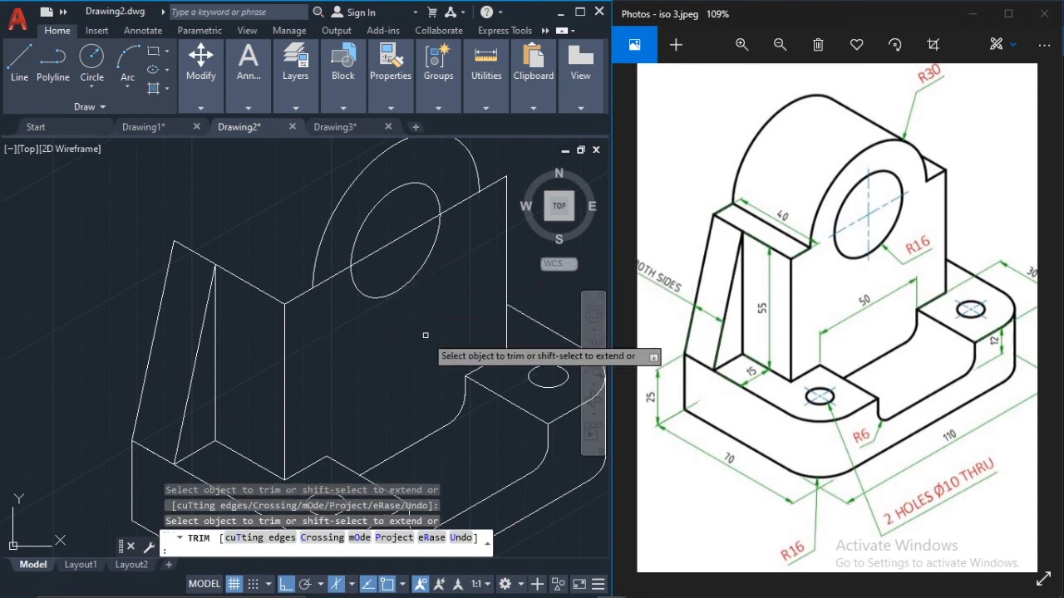
key("Escape")
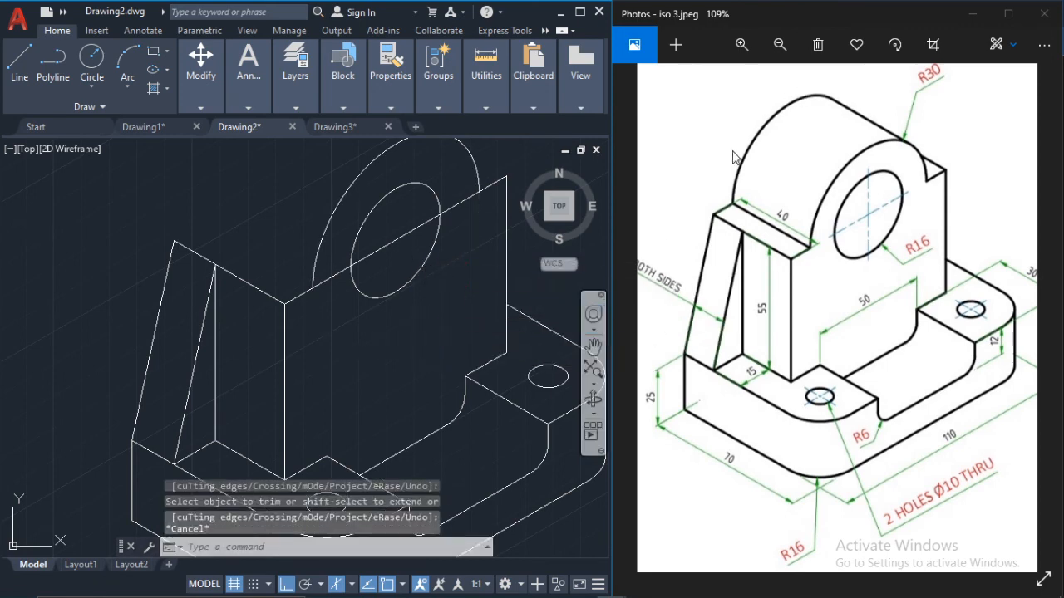
Step: Copy the upright's front radius 30 arc 40 units backward at 150° in the left isoplane, from the arc's lower endpoint
left_click(338, 205)
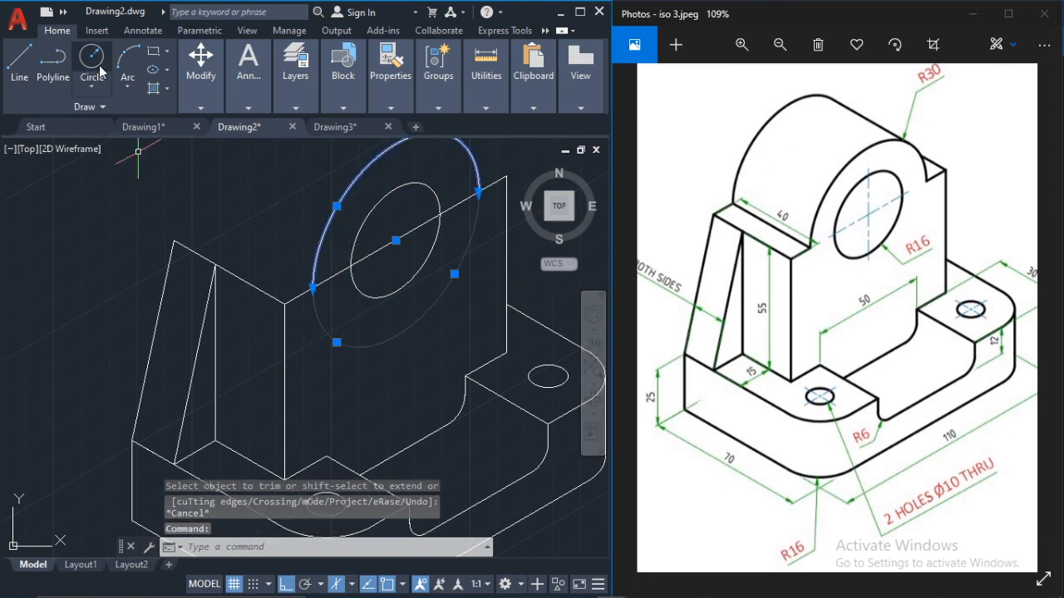
left_click(203, 73)
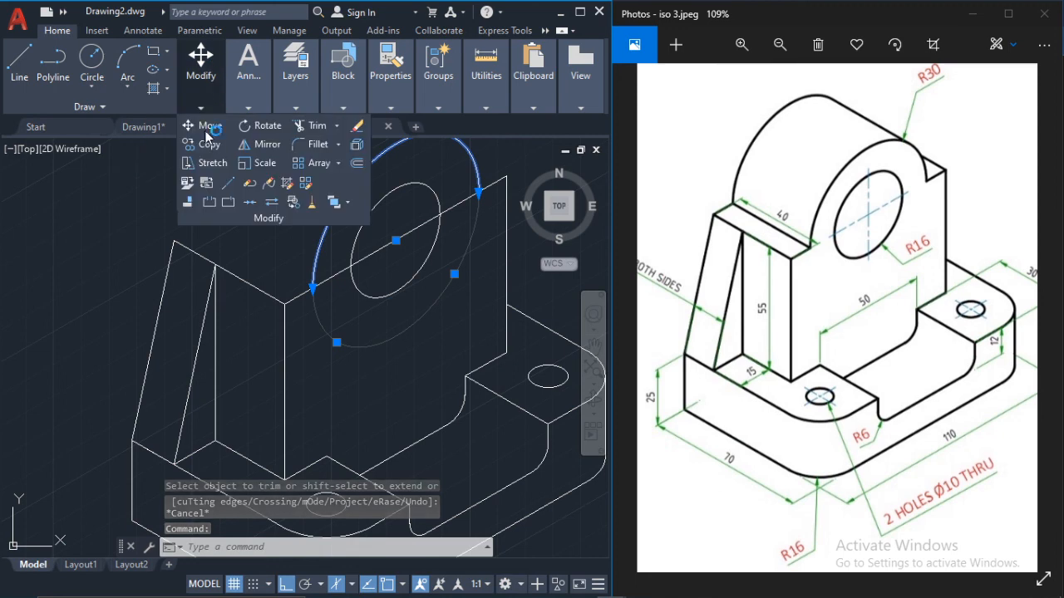
left_click(209, 144)
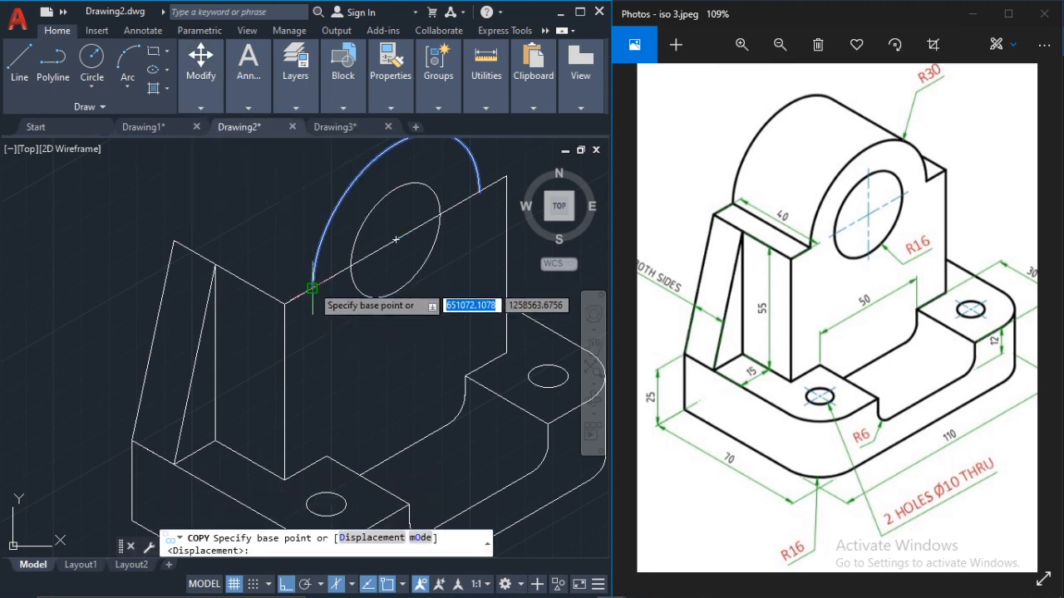
left_click(316, 285)
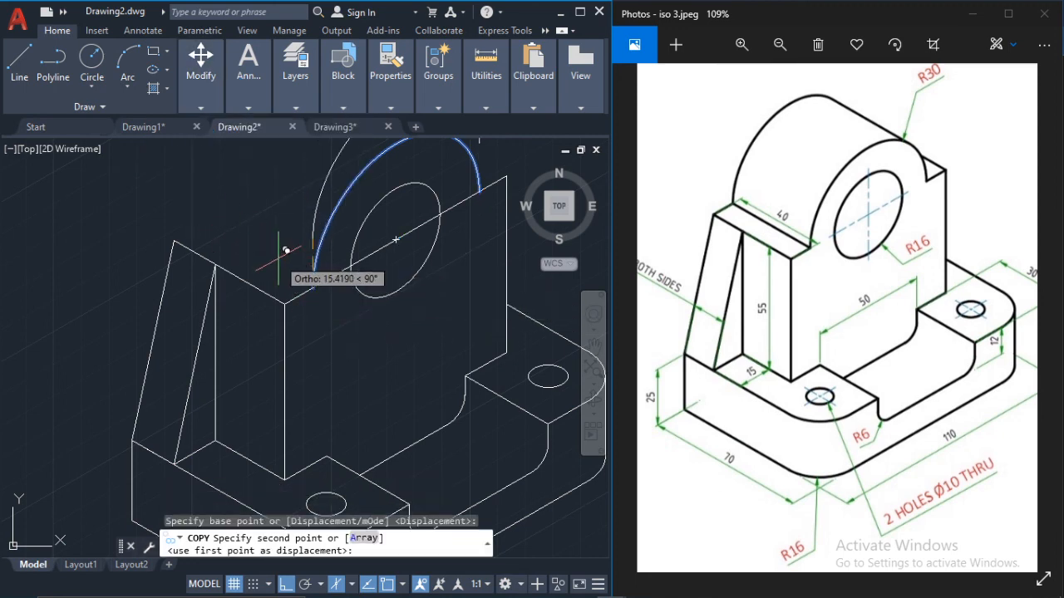
key("F5")
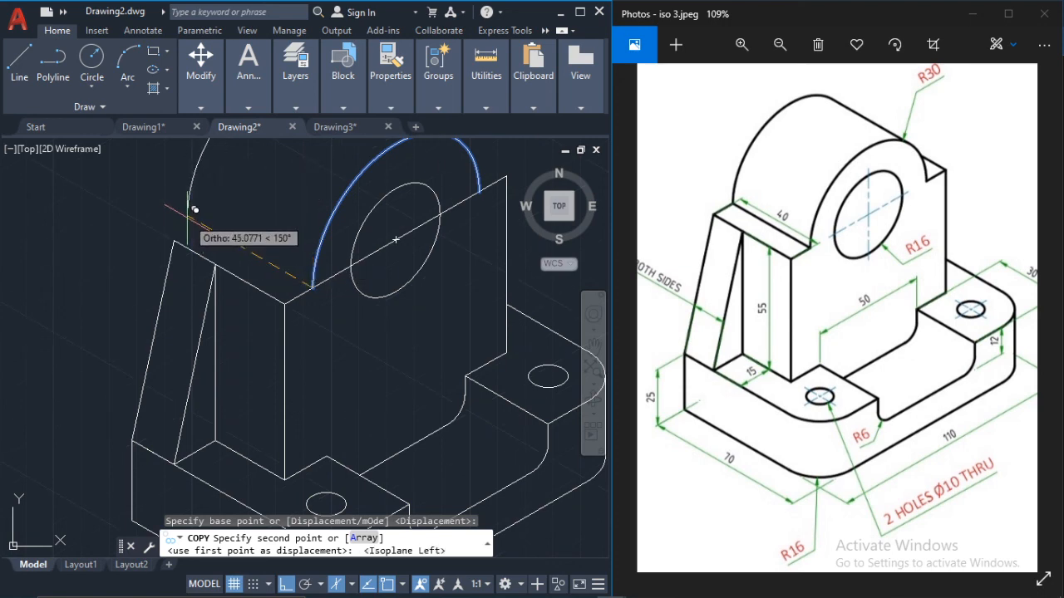
type("40")
key("Return")
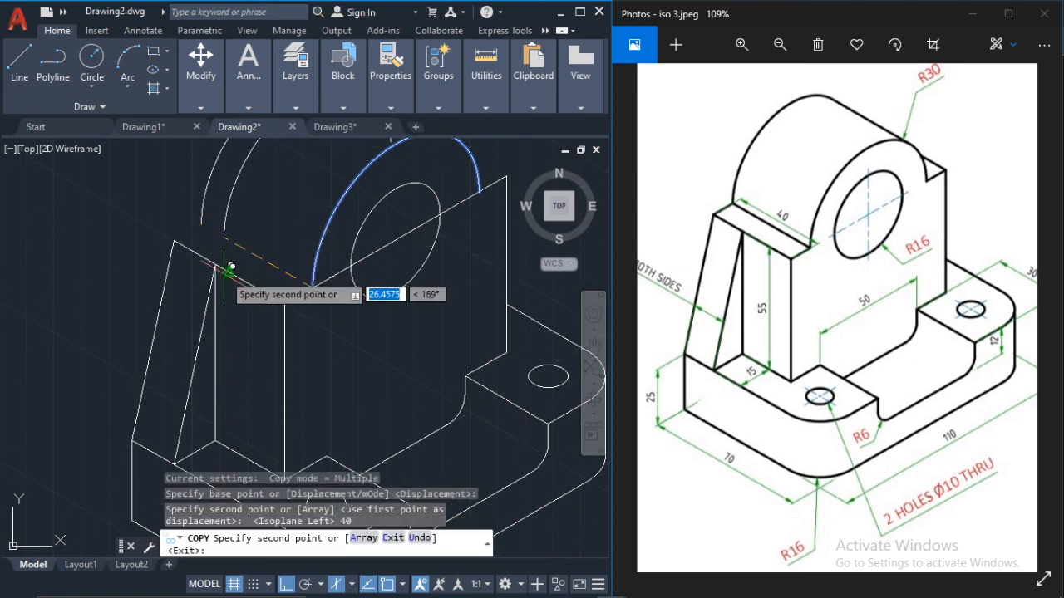
key("Escape")
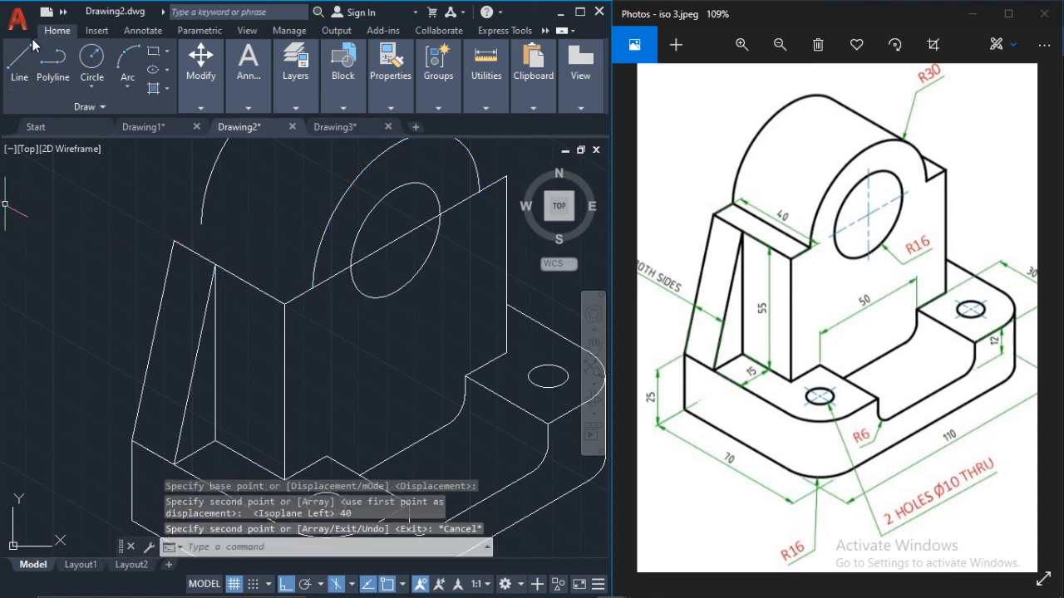
Step: Draw the shoulder's short back edge in the top isoplane from the copied arc's lower end to the outer rib line's top
left_click(19, 62)
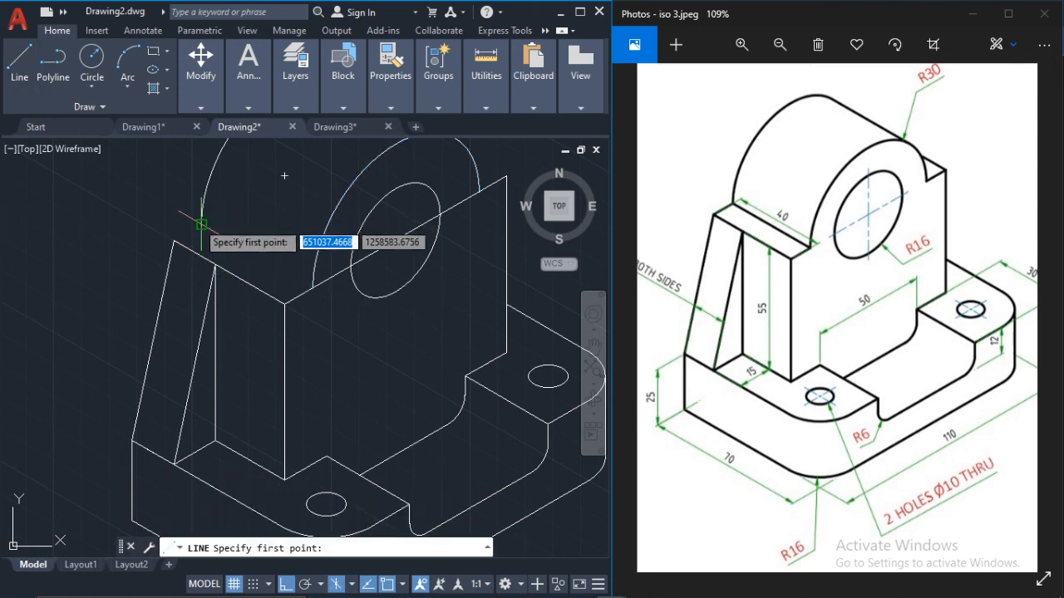
left_click(202, 223)
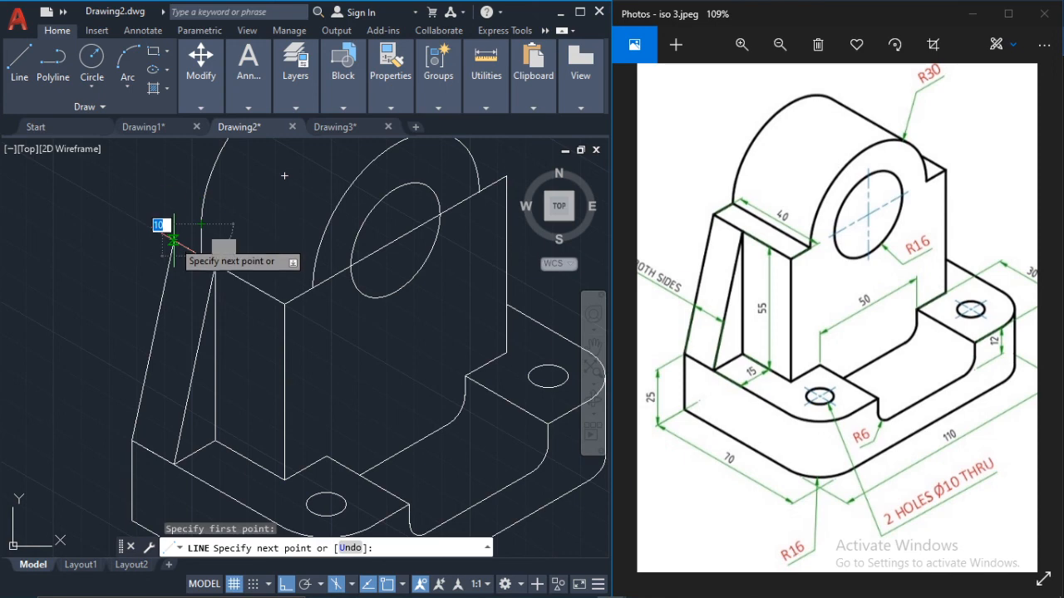
key("F5")
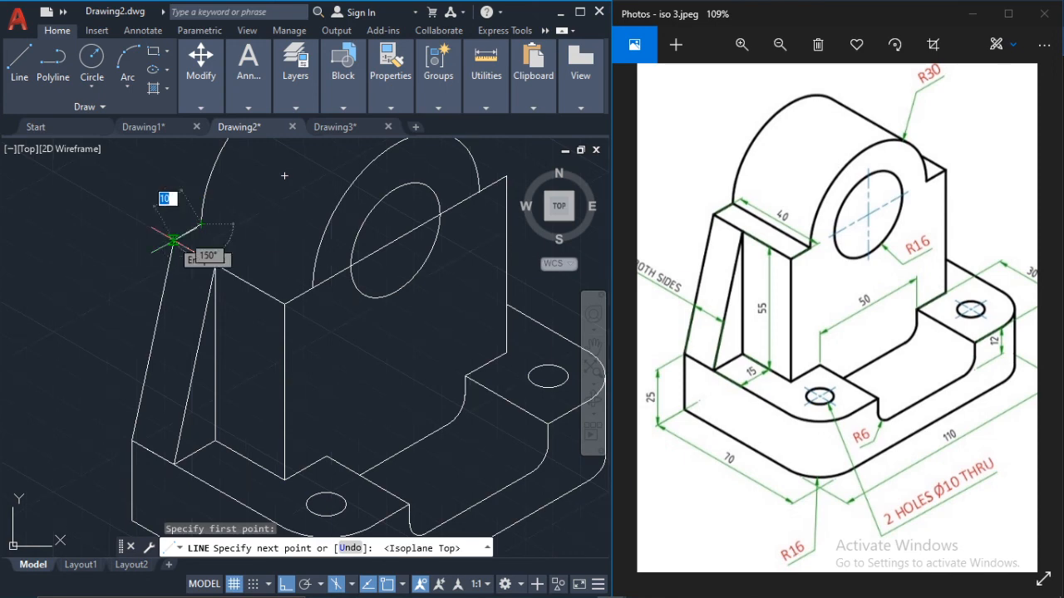
scroll(173, 241, "up", 4)
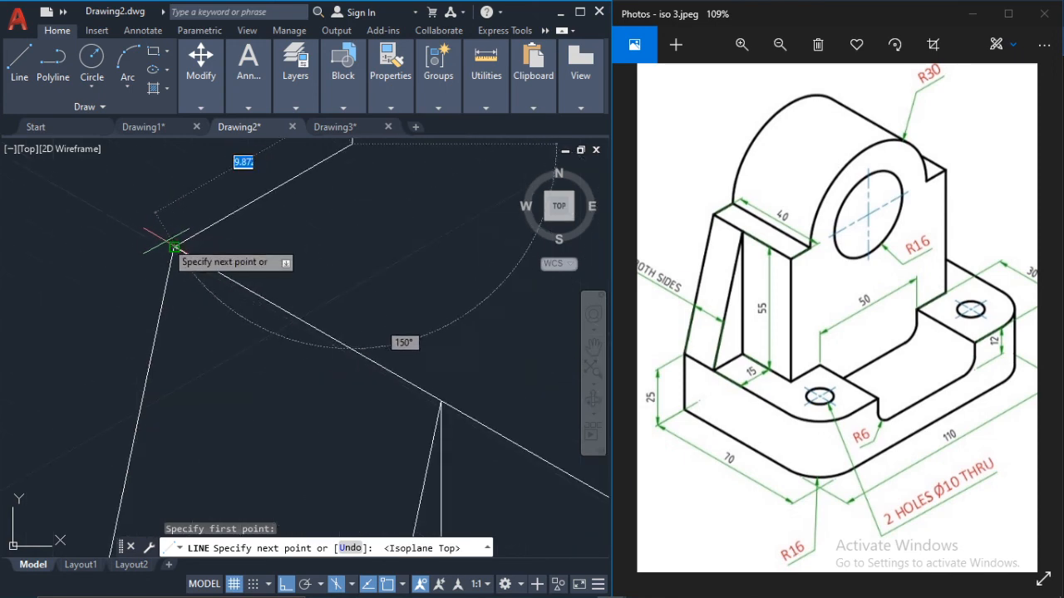
key("Escape")
scroll(237, 228, "down", 5)
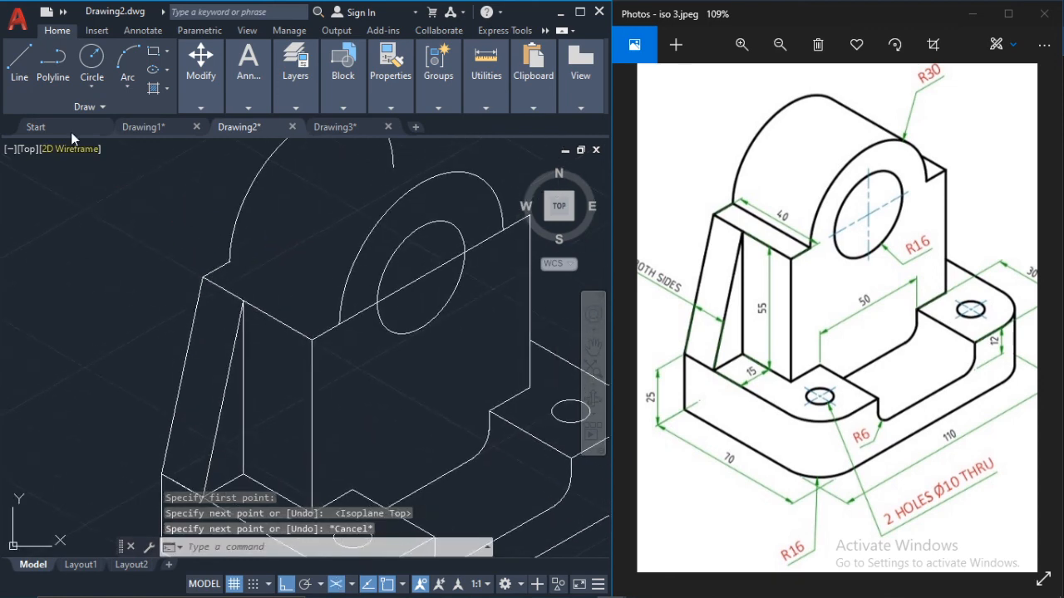
Step: Draw the shoulder's inner edge from the rear arc's lower end to the front radius 30 arc's lower end
left_click(20, 59)
scroll(268, 295, "up", 2)
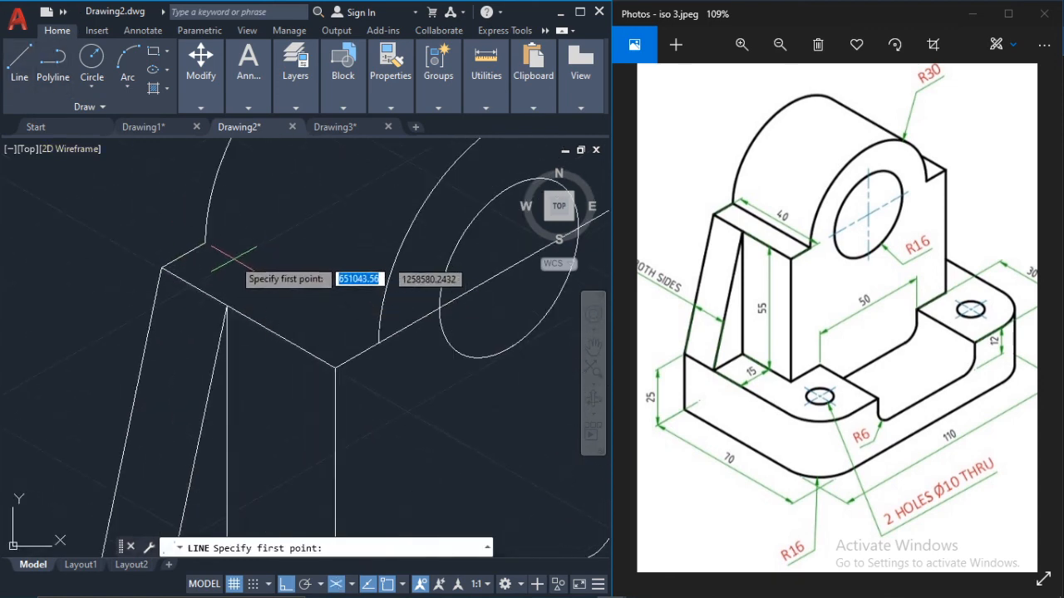
left_click(205, 243)
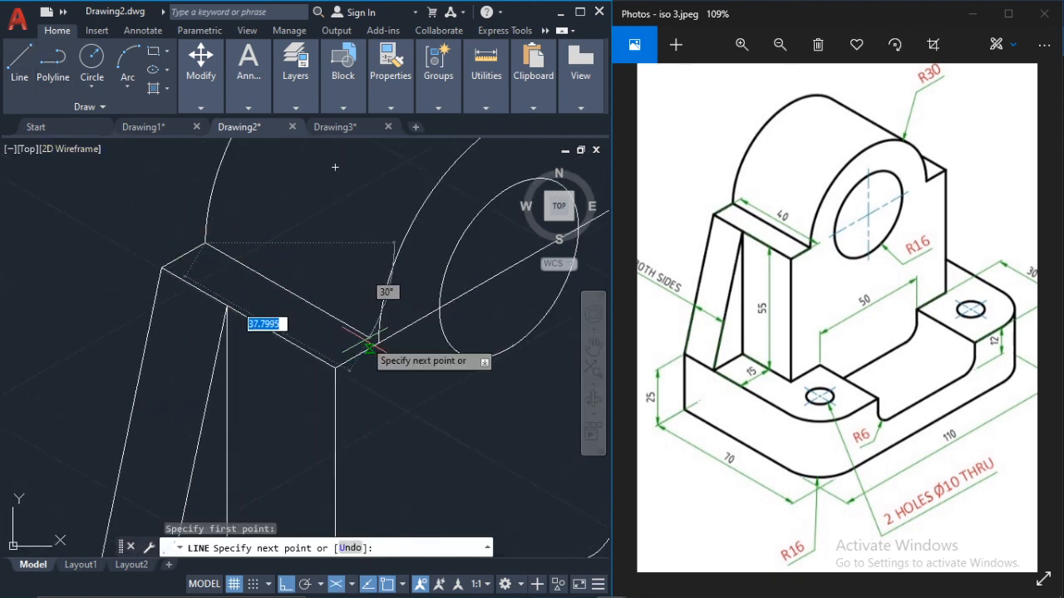
scroll(380, 342, "up", 2)
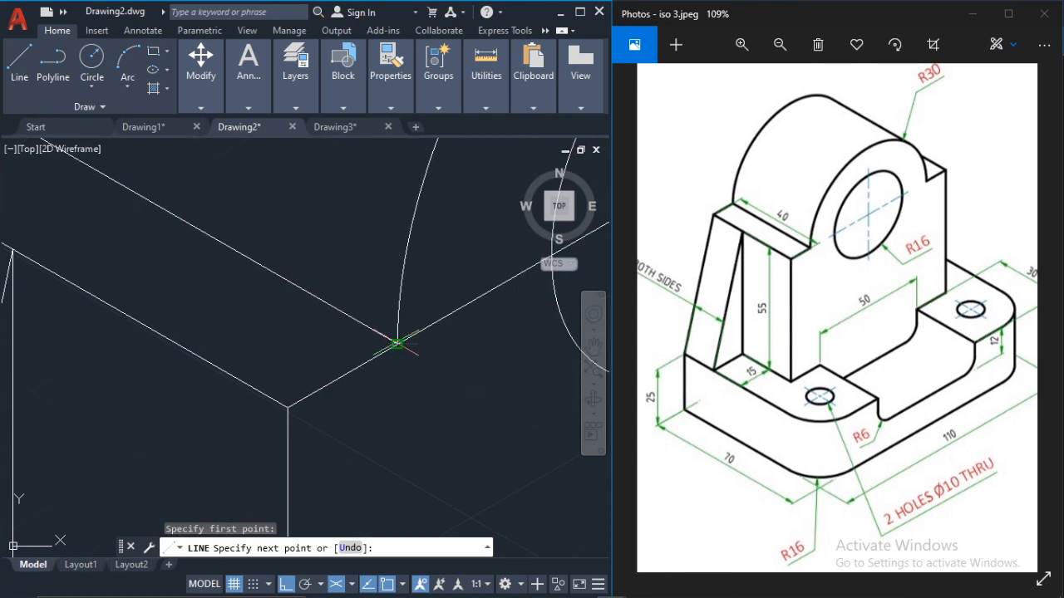
left_click(398, 333)
key("Escape")
scroll(387, 314, "down", 2)
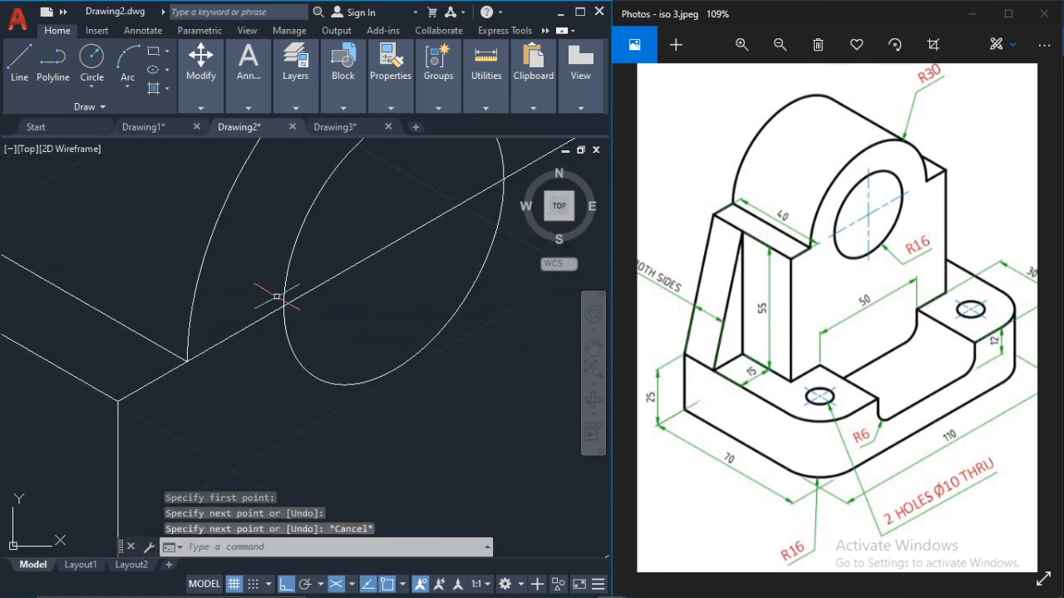
Step: Trim away the upright's long top edge between the two ends of the front radius 30 arc, including inside the hole
type("tr")
key("Return")
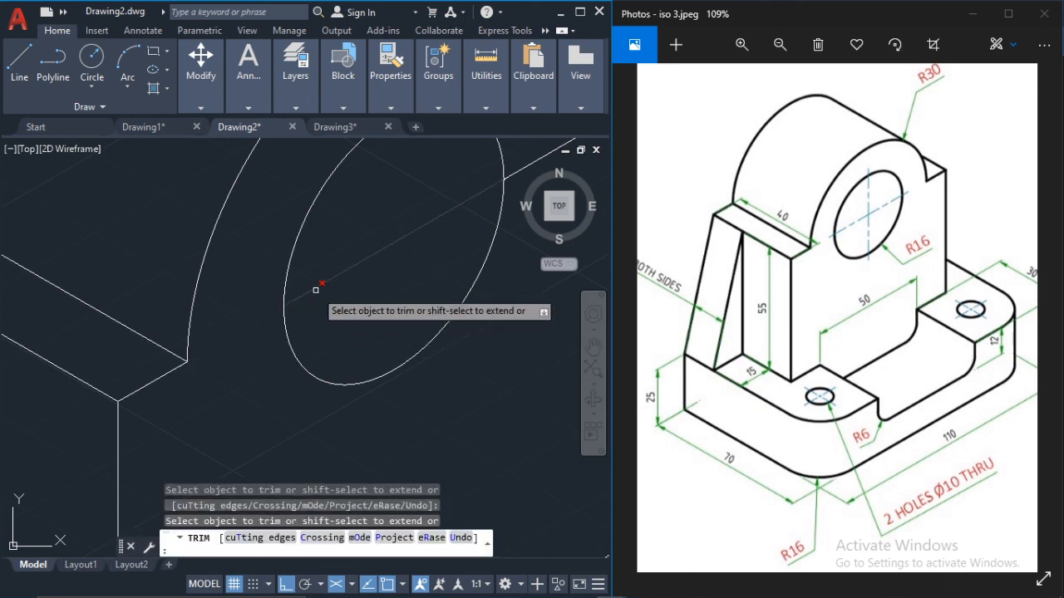
scroll(366, 278, "down", 3)
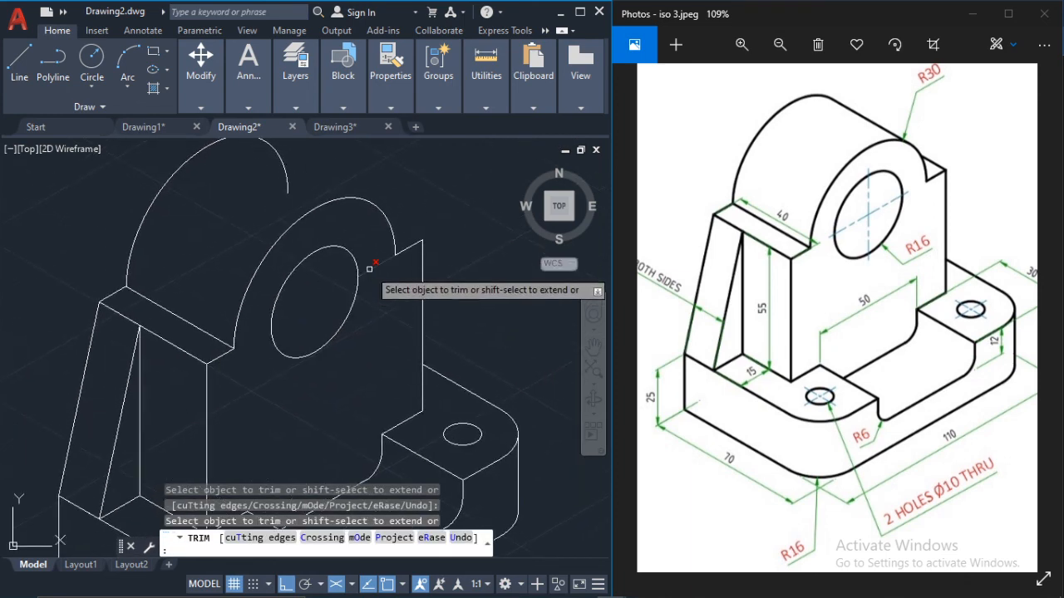
key("Escape")
Step: Draw a 40-unit line along the rounded top from the rear arc's quadrant to the matching quadrant of the front arc
middle_click_drag(337, 244, 351, 264)
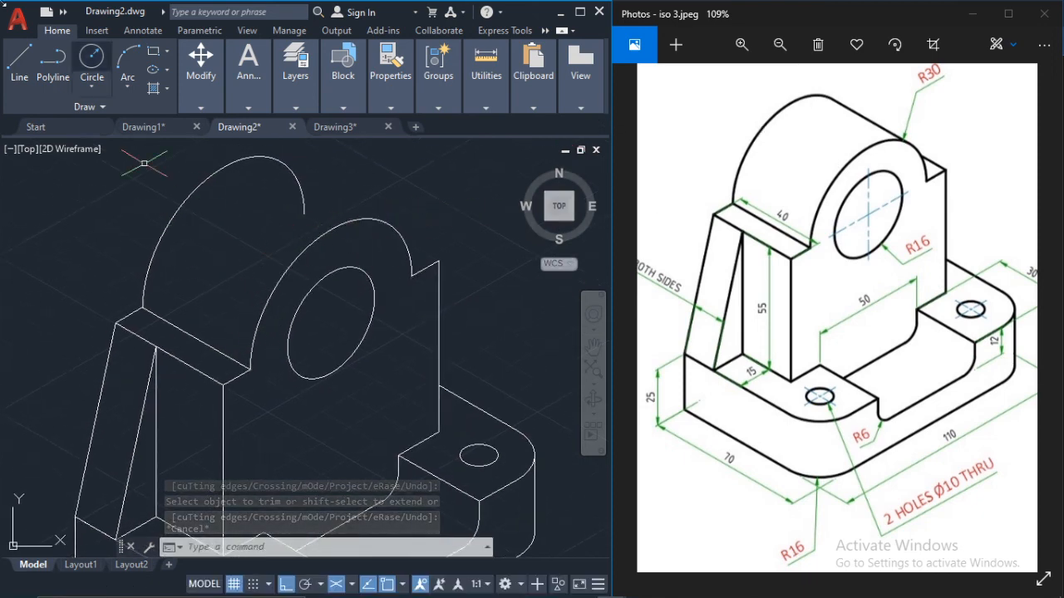
left_click(19, 67)
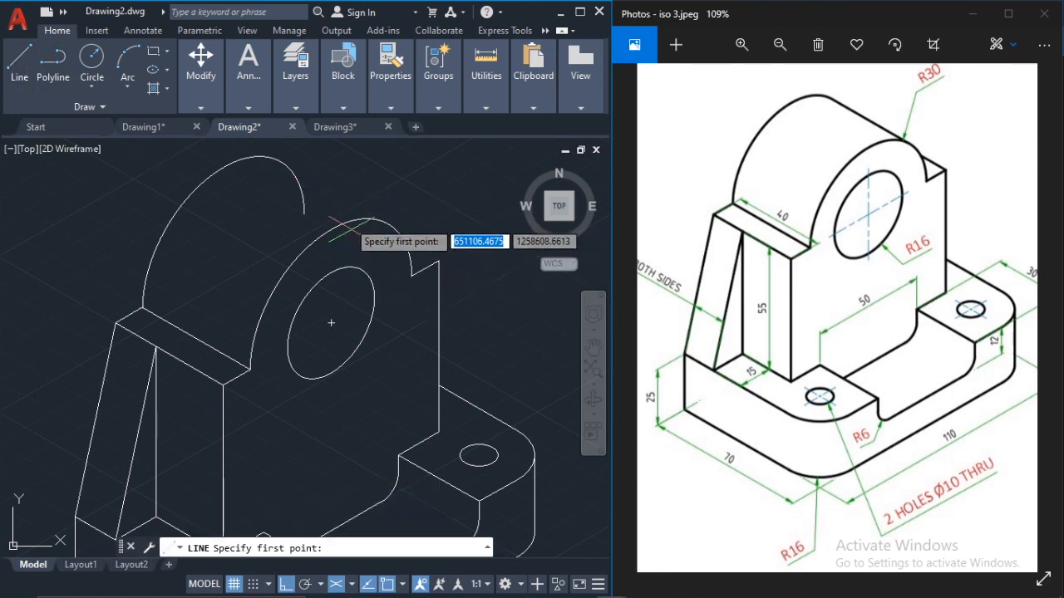
middle_click_drag(339, 199, 337, 285)
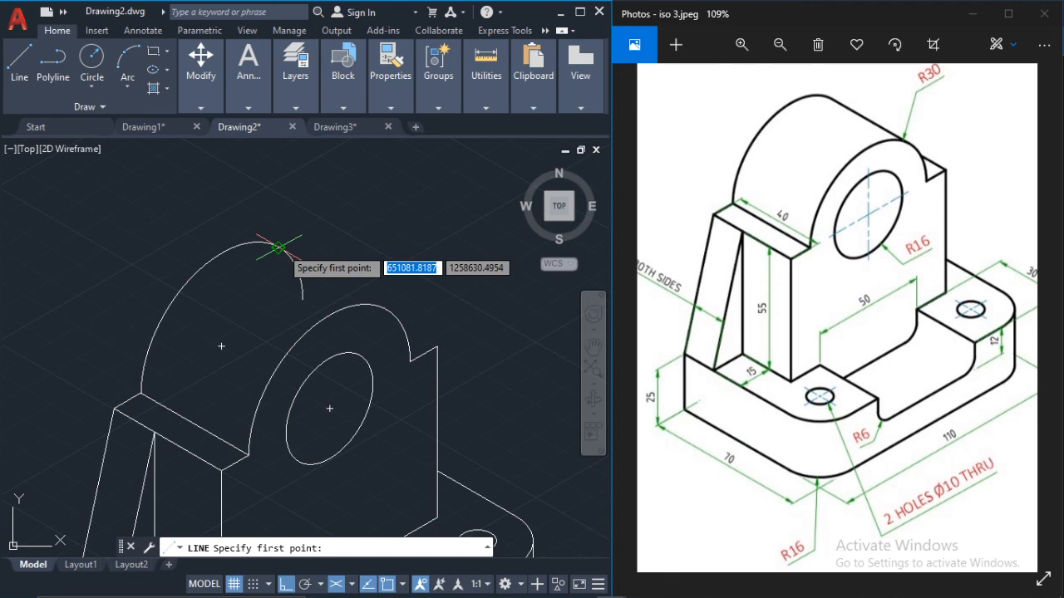
left_click(279, 248)
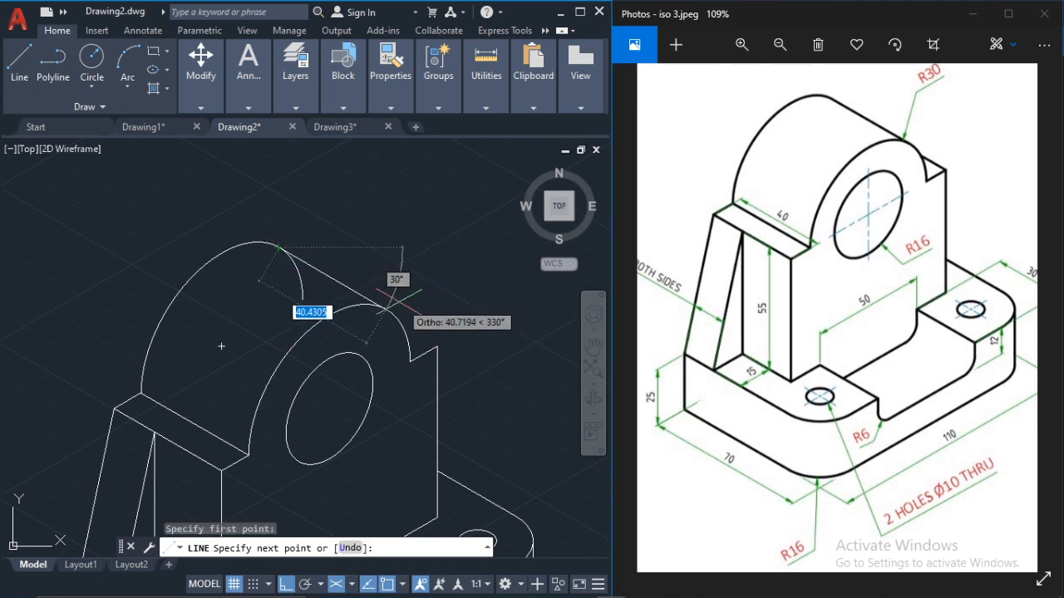
type("40")
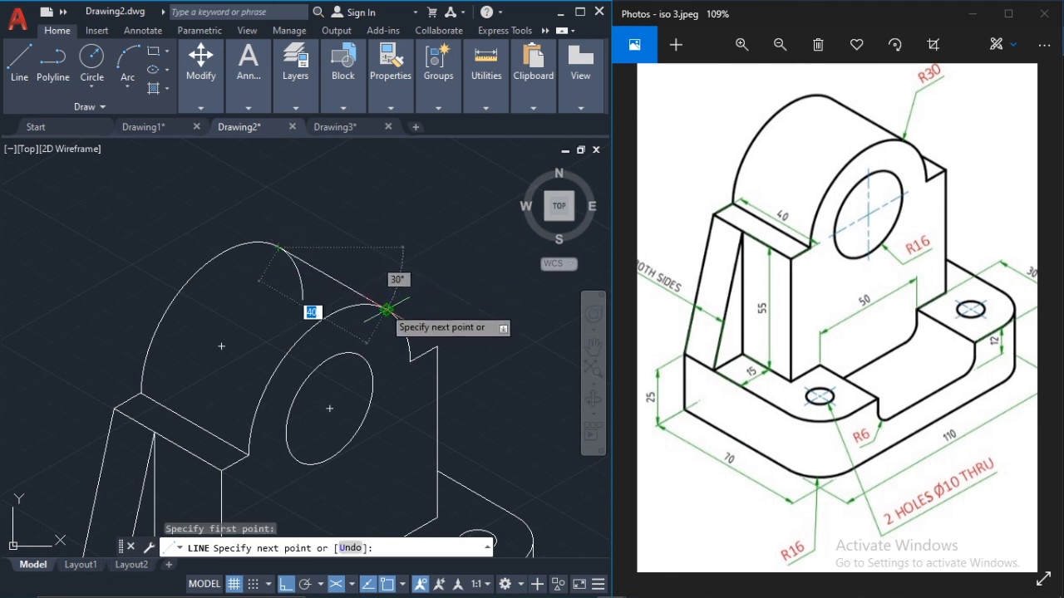
key("Escape")
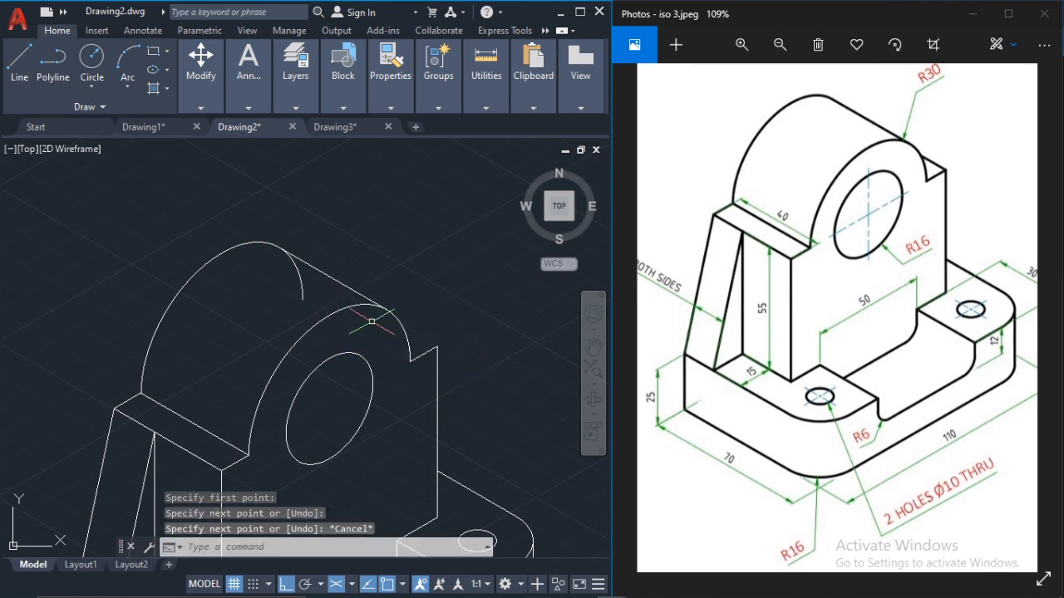
Step: Trim away the rear arc's hidden part beyond the line joining the two arcs
type("tr")
key("Return")
left_click(343, 314)
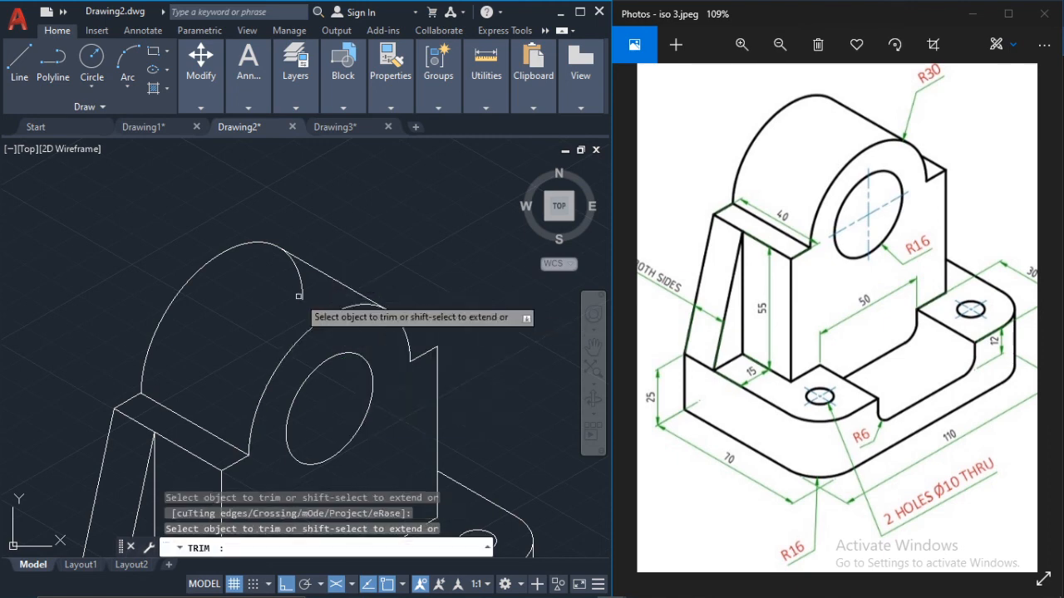
left_click(300, 281)
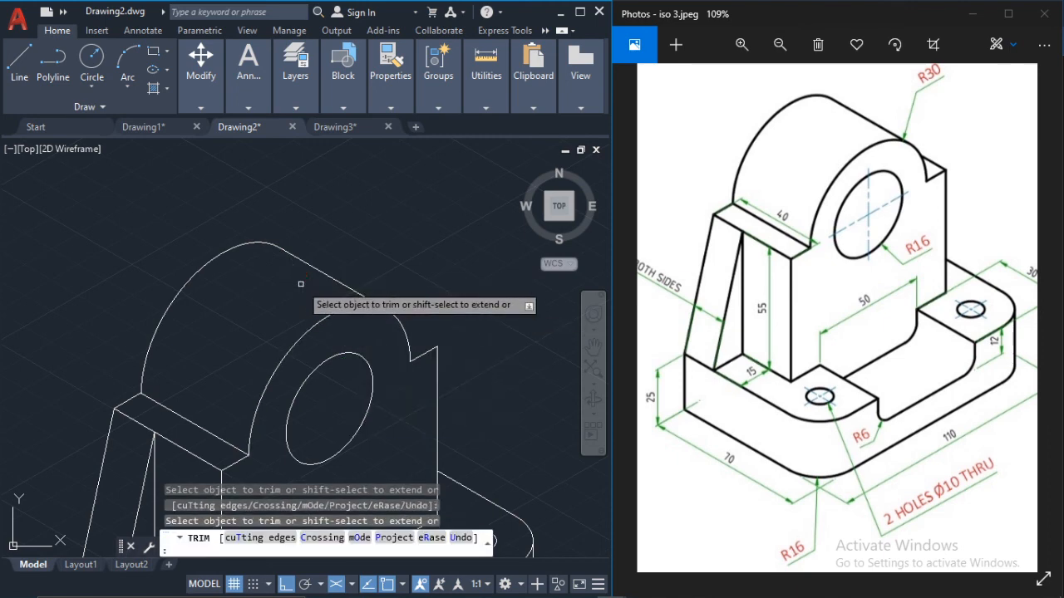
key("Escape")
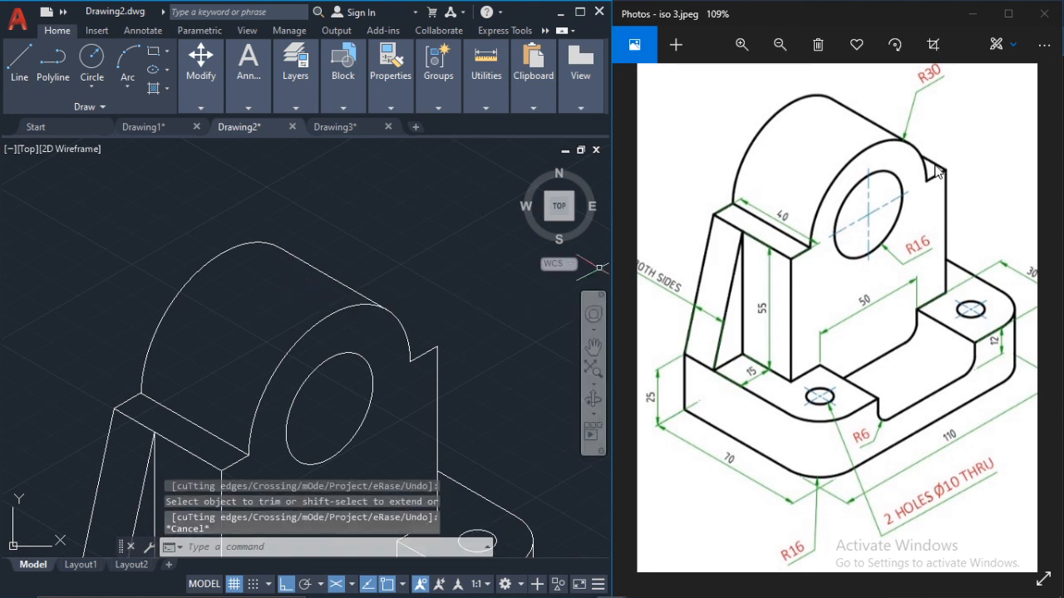
Step: Draw the far shoulder's receding edge at 150° from the right vertical's top to just past the front radius 30 arc
left_click(18, 61)
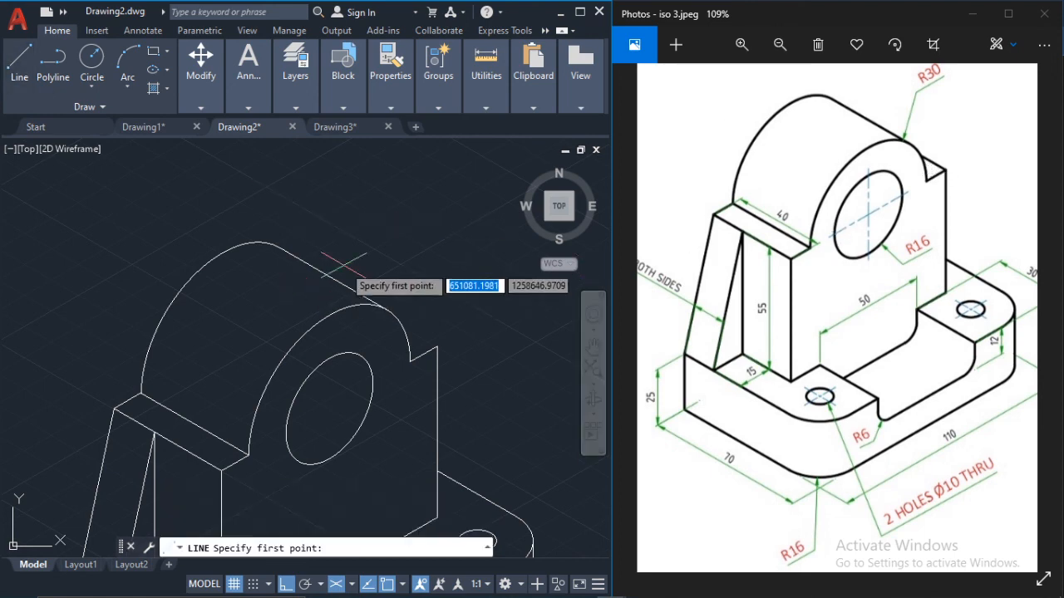
left_click(438, 349)
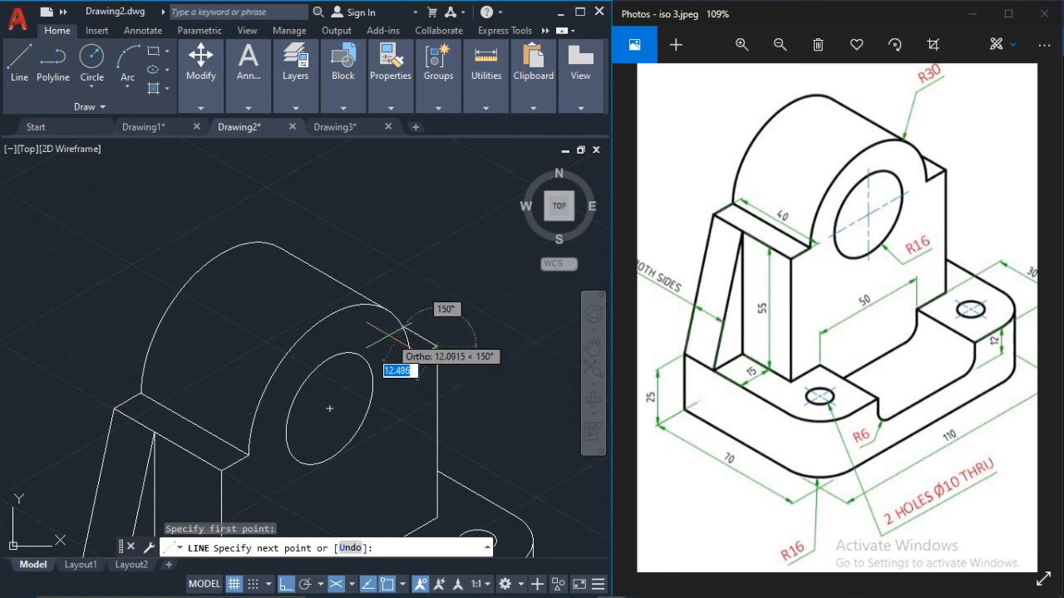
scroll(390, 329, "up", 3)
key("Escape")
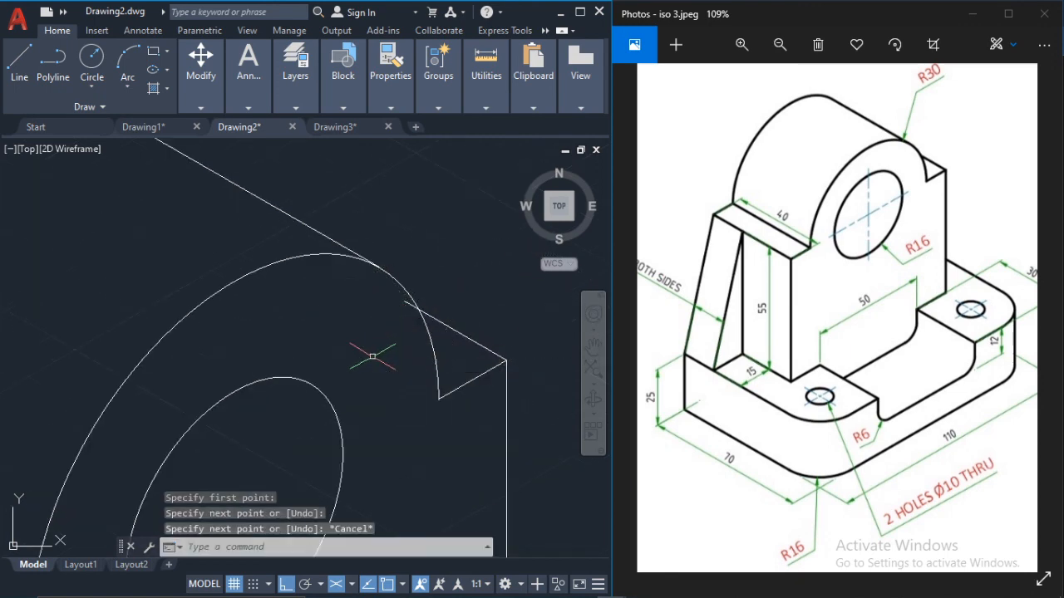
Step: Trim the far shoulder's receding edge back to the front radius 30 arc
type("tr")
key("Return")
scroll(433, 301, "up", 2)
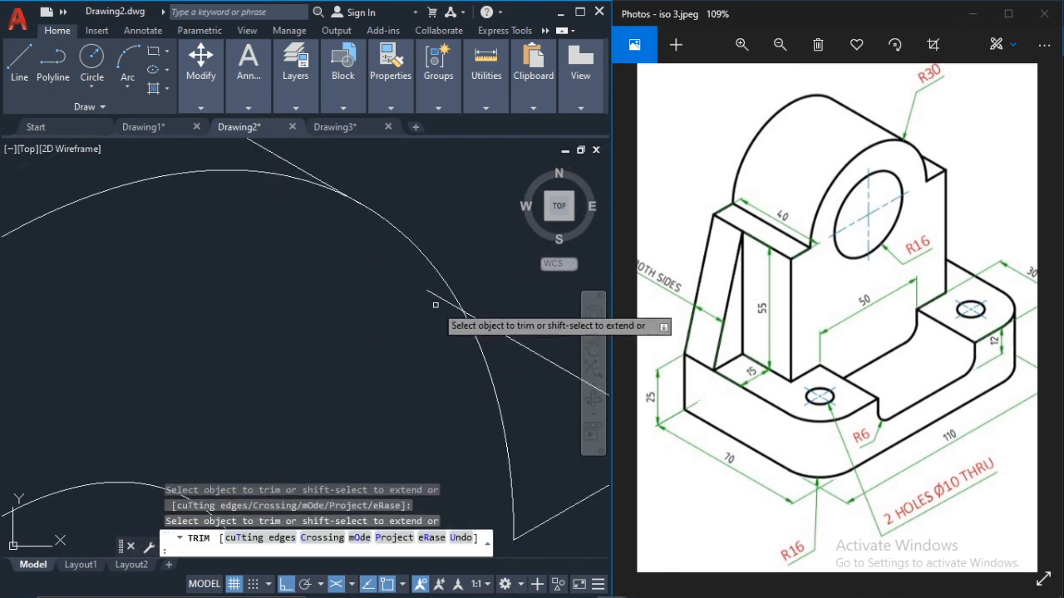
scroll(432, 296, "down", 5)
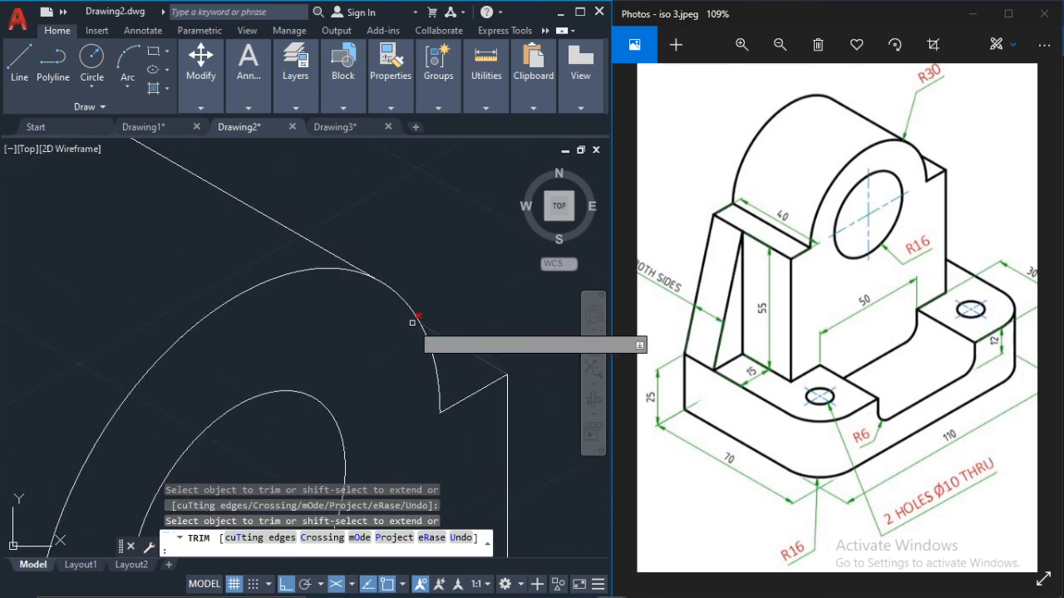
middle_click_drag(374, 328, 323, 291)
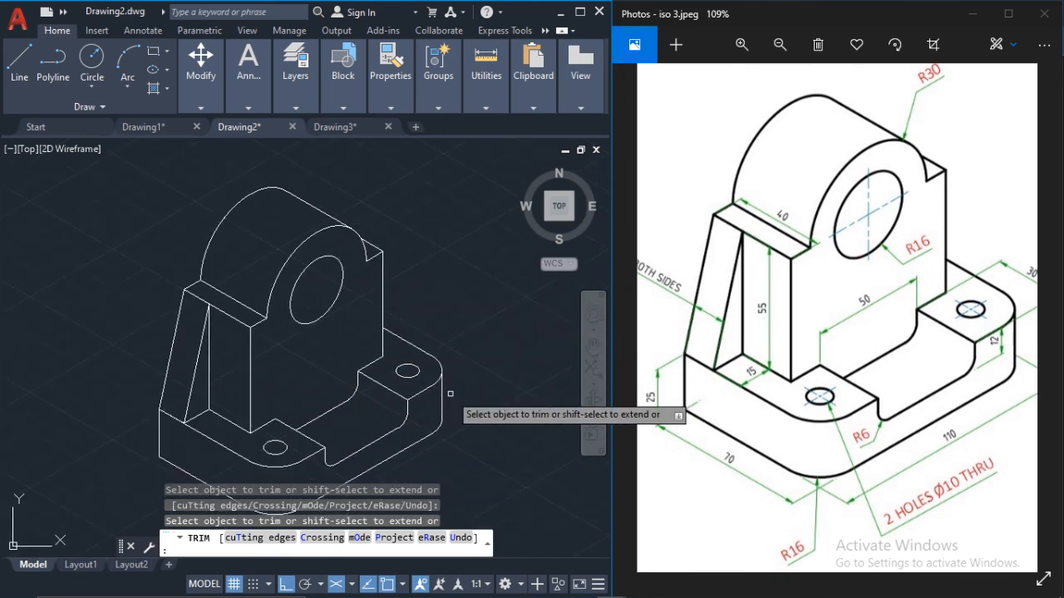
middle_click_drag(448, 392, 432, 341)
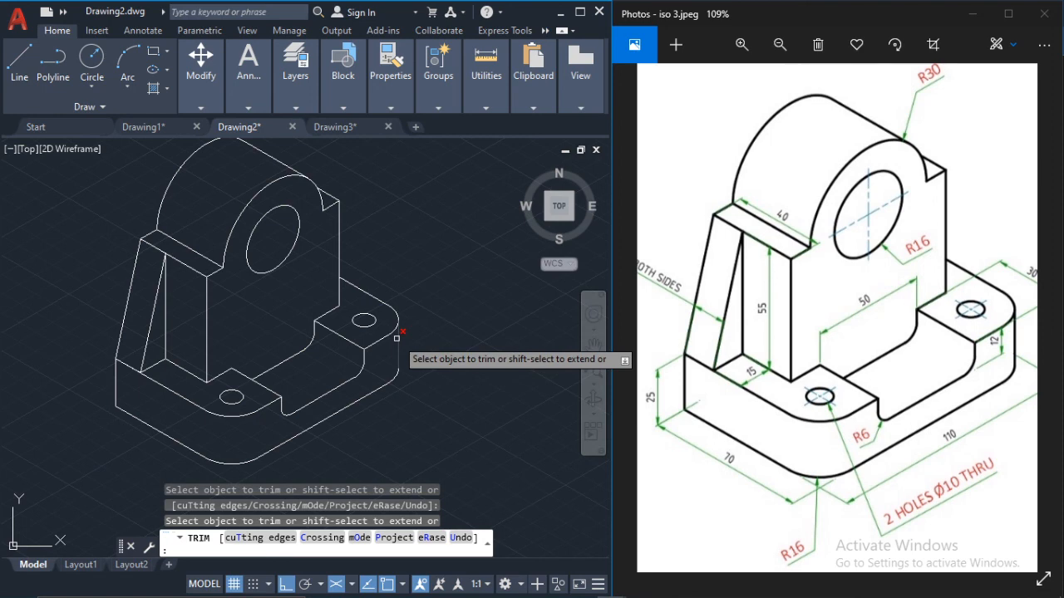
mouse_move(445, 284)
middle_mouse_down()
mouse_move(441, 329)
mouse_move(455, 301)
middle_mouse_up()
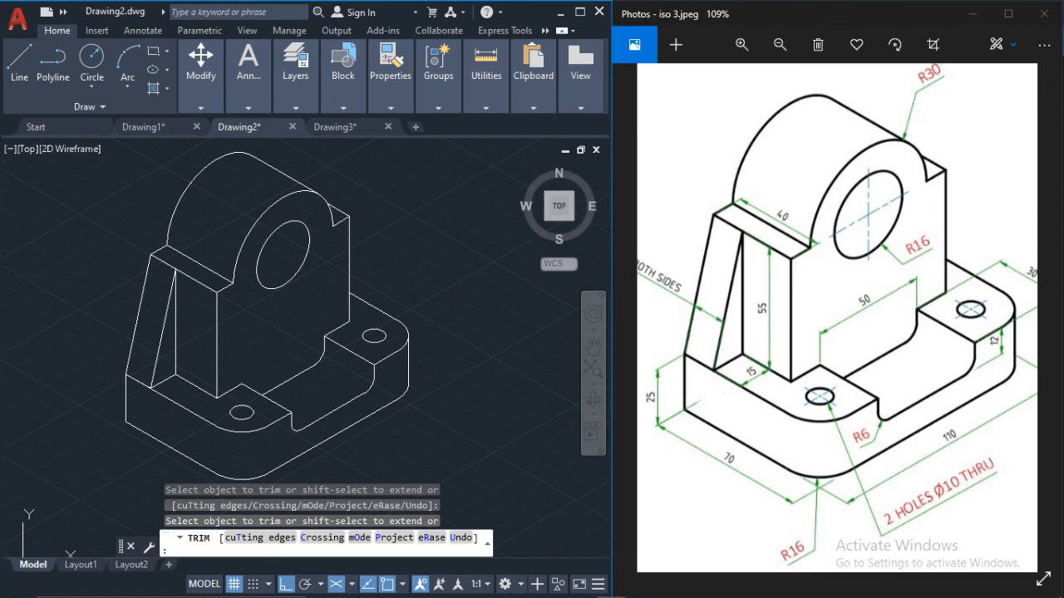